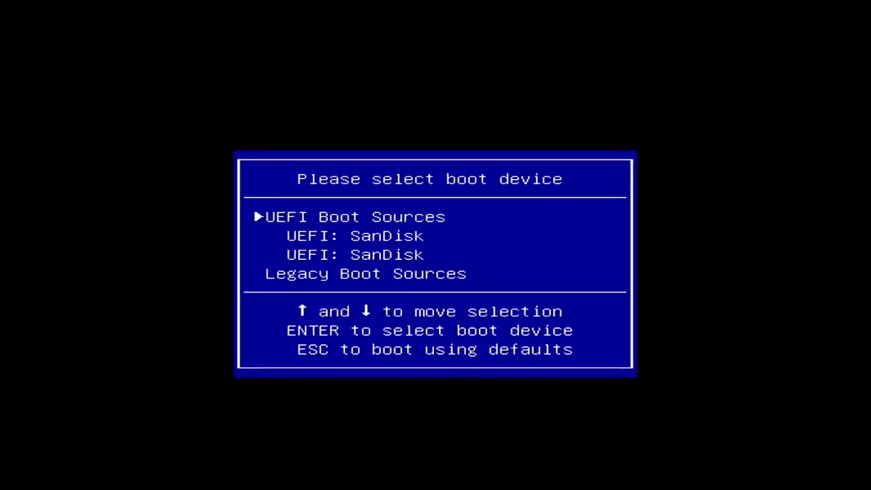
Boot from the first UEFI: SanDisk entry and start Manjaro with open source drivers
{"action": "key", "text": "Down"}
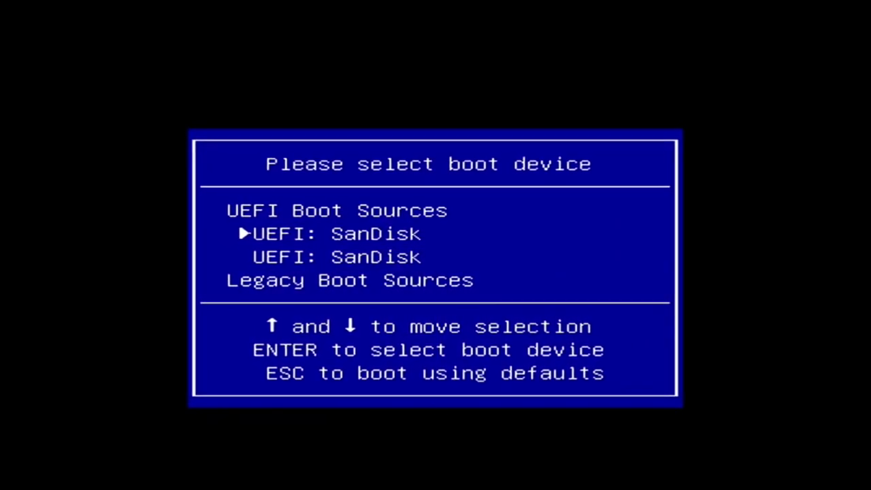
{"action": "key", "text": "Return"}
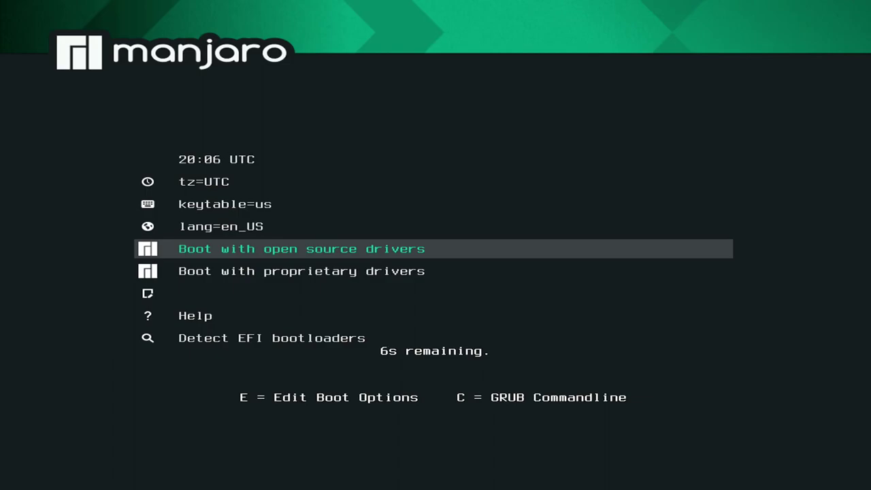
{"action": "key", "text": "Return"}
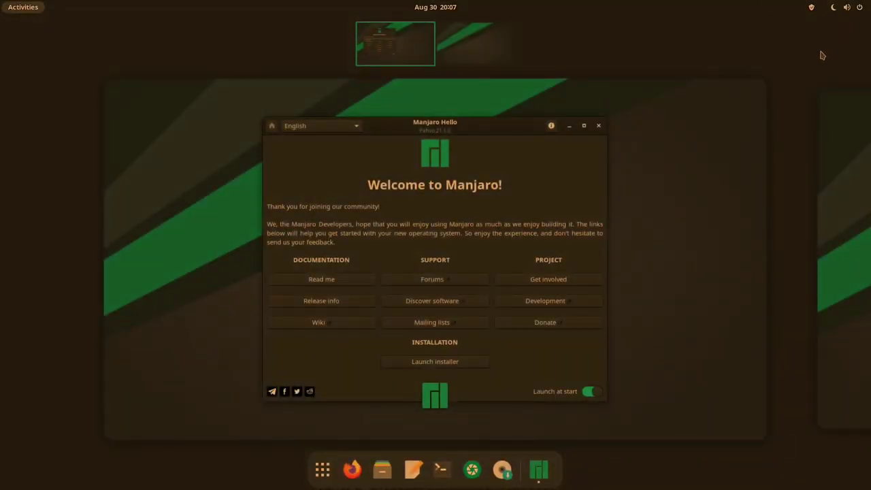
Turn Night Light off from the system menu and return to the Manjaro Hello window
{"action": "left_click", "coordinate": [855, 6]}
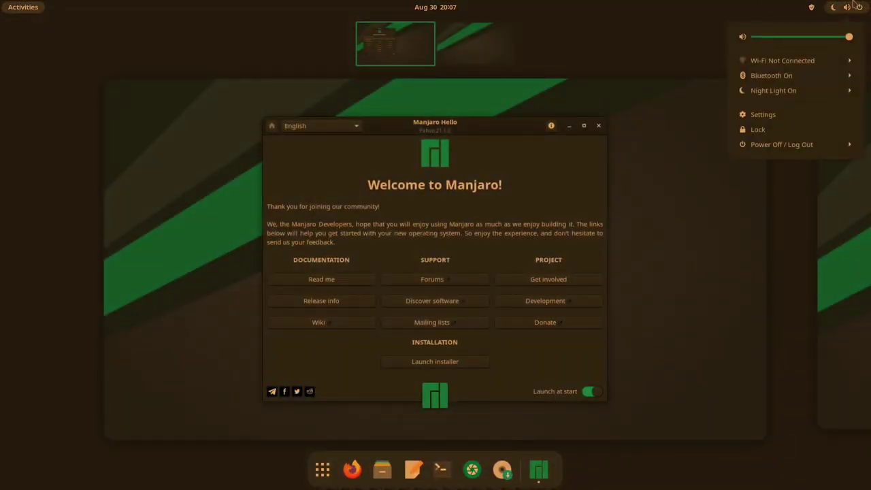
{"action": "left_click", "coordinate": [849, 90]}
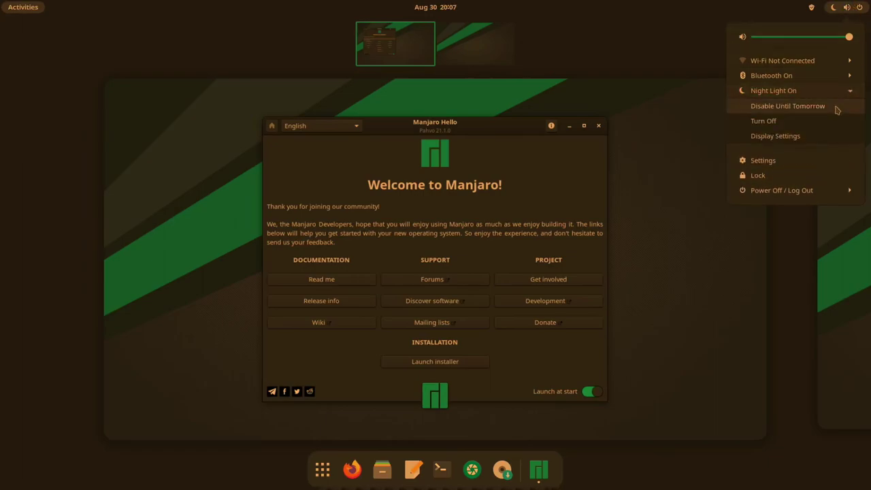
{"action": "left_click", "coordinate": [821, 127]}
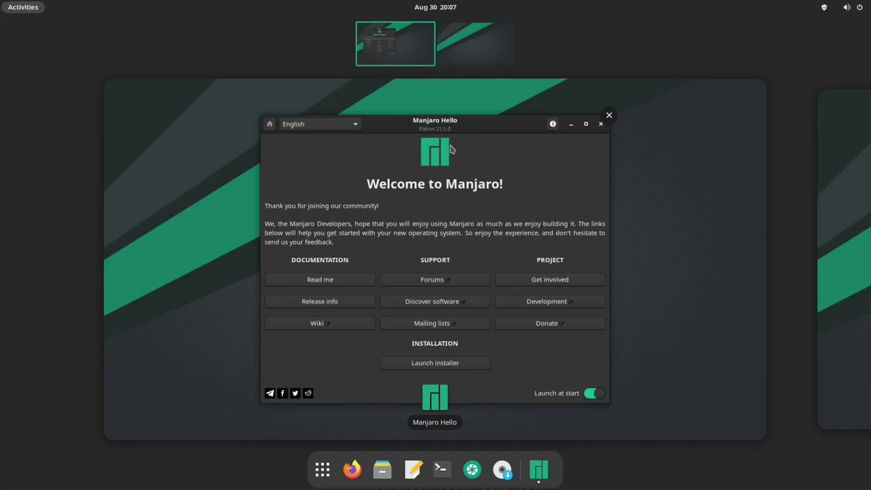
{"action": "left_click", "coordinate": [496, 146]}
{"action": "left_click", "coordinate": [849, 7]}
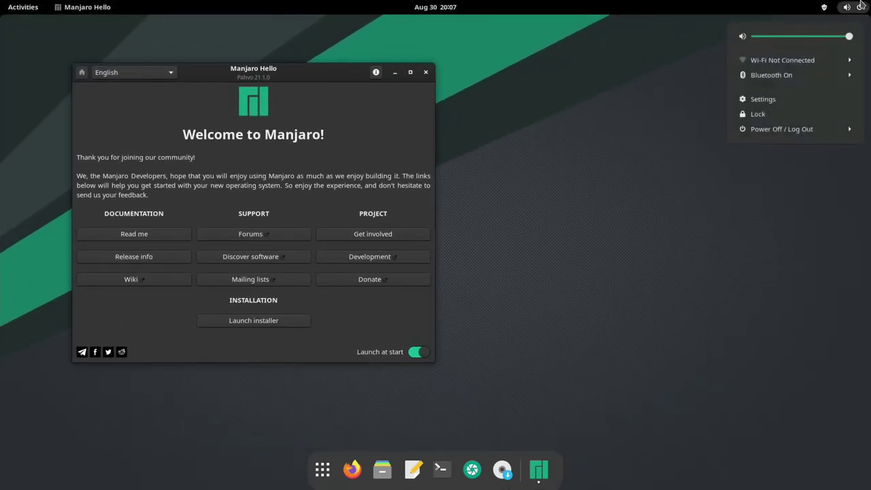
Connect to the B-LINK-5G_BC6216 Wi-Fi network with its password, then open GNOME Settings
{"action": "left_click", "coordinate": [816, 63]}
{"action": "left_click", "coordinate": [814, 76]}
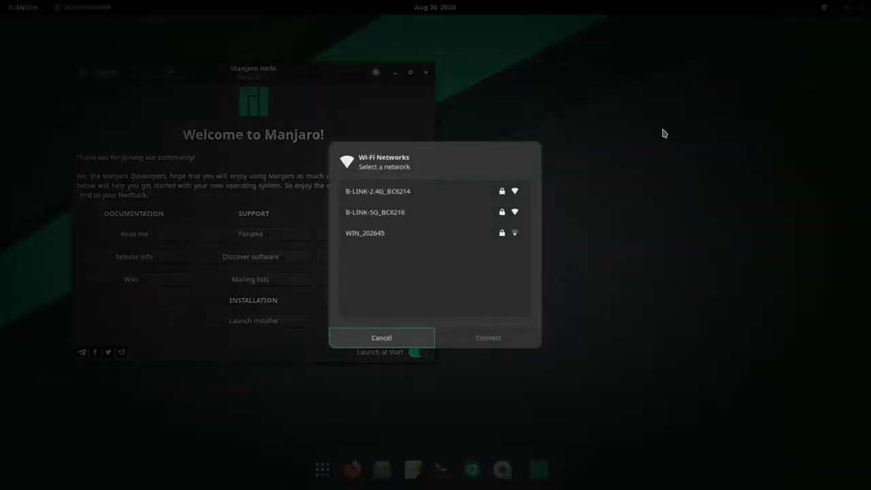
{"action": "left_click", "coordinate": [398, 214]}
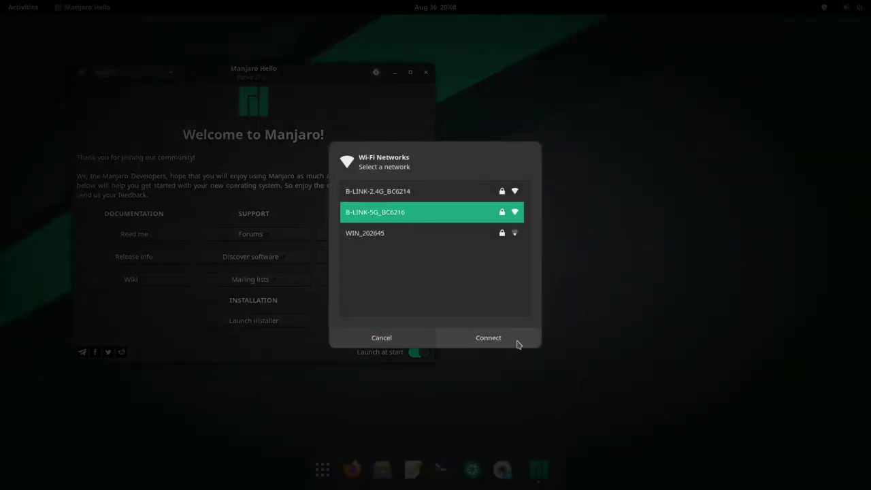
{"action": "left_click", "coordinate": [518, 341]}
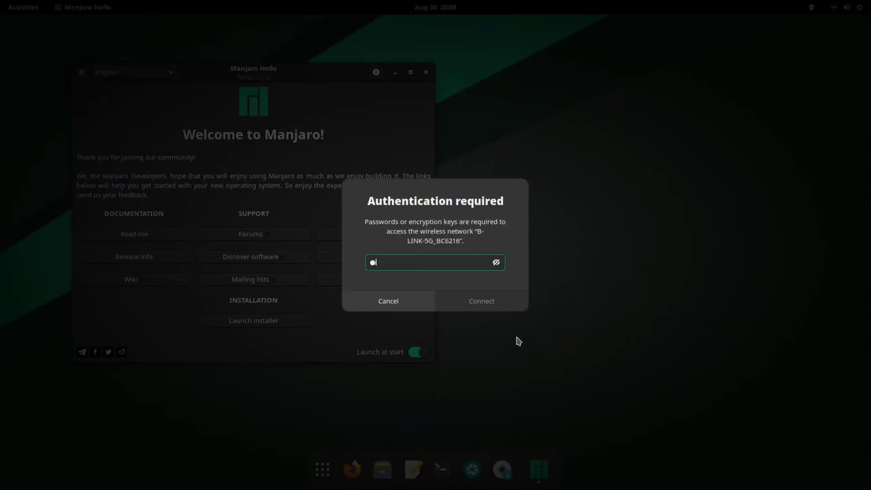
{"action": "key", "text": "BackSpace"}
{"action": "key", "text": "BackSpace"}
{"action": "key", "text": "BackSpace"}
{"action": "key", "text": "BackSpace"}
{"action": "key", "text": "BackSpace"}
{"action": "key", "text": "BackSpace"}
{"action": "key", "text": "Return"}
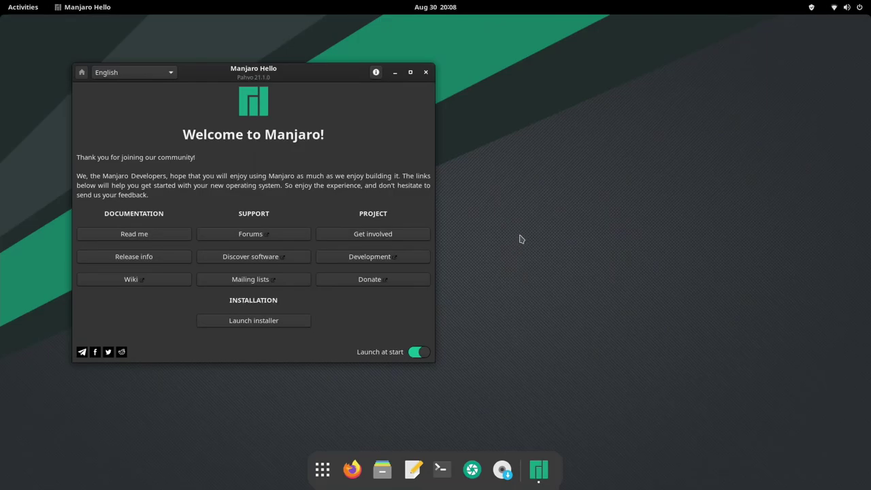
{"action": "left_click", "coordinate": [844, 7]}
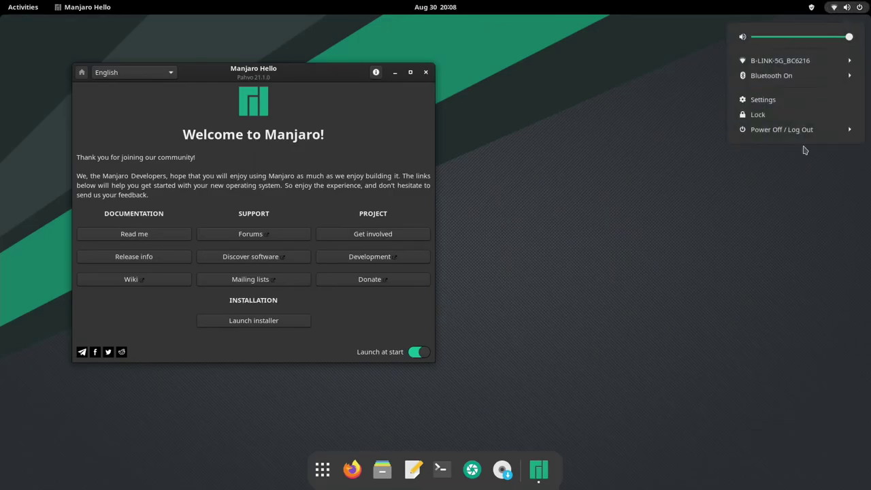
{"action": "left_click", "coordinate": [810, 96]}
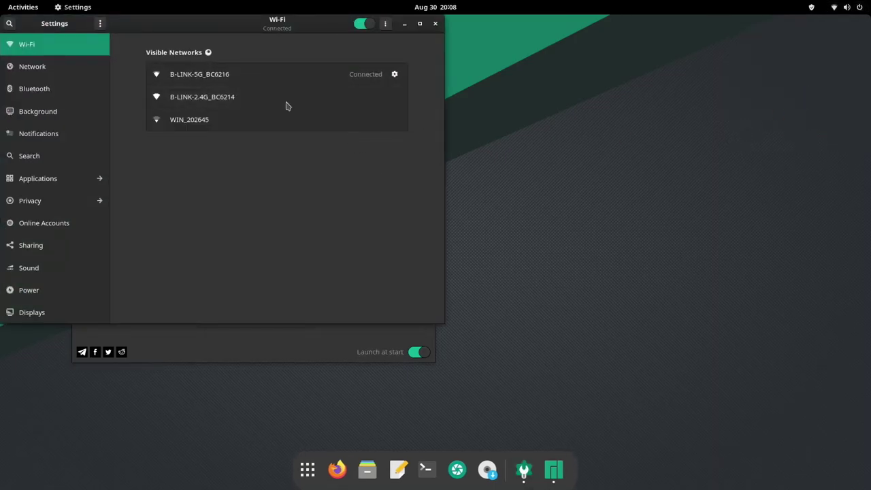
Set Blank Screen to Never on the Power settings page
{"action": "left_click", "coordinate": [45, 291]}
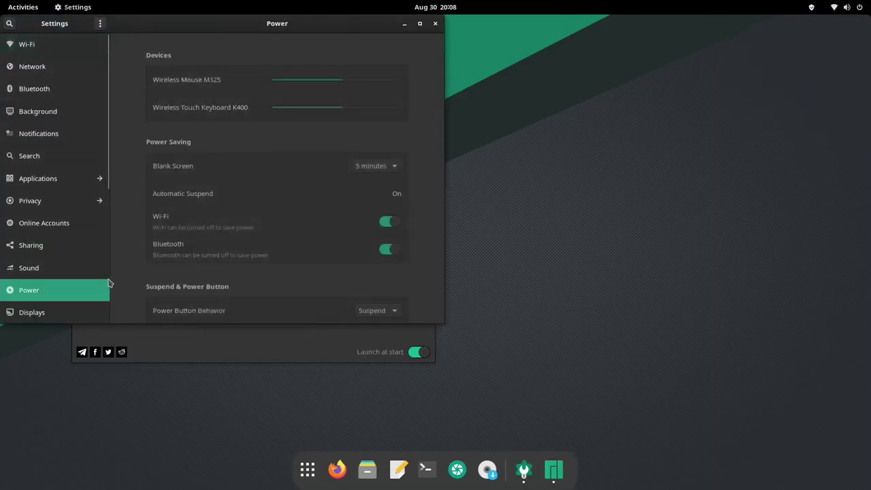
{"action": "left_click", "coordinate": [364, 166]}
{"action": "left_click", "coordinate": [362, 238]}
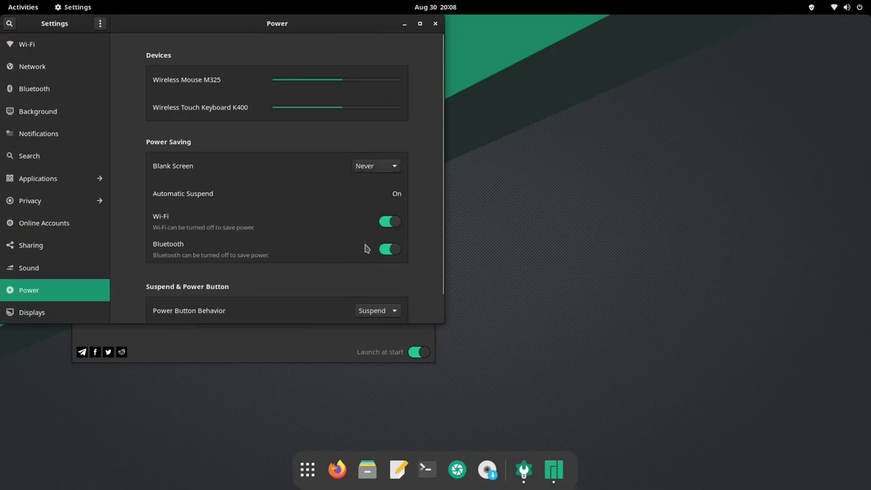
{"action": "mouse_move", "coordinate": [1, 3]}
{"action": "left_click", "coordinate": [392, 233]}
Turn off automatic suspend when idle, close Settings, and launch the Manjaro installer
{"action": "left_click", "coordinate": [397, 194]}
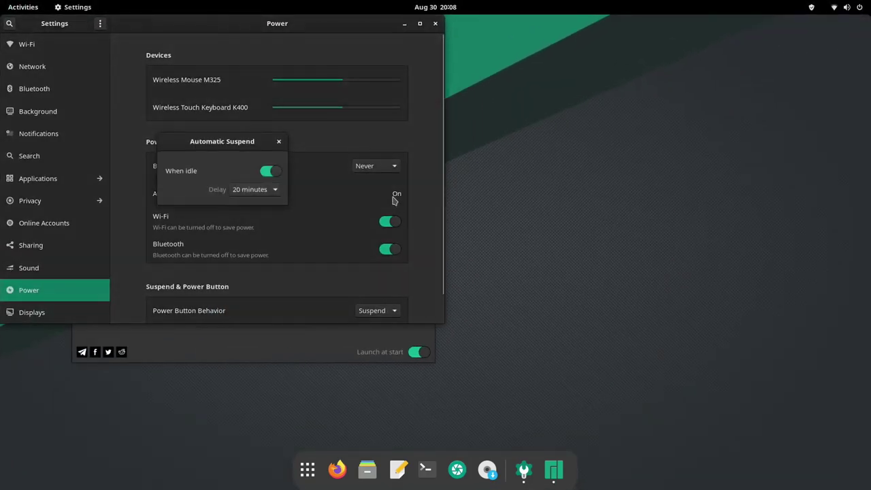
{"action": "left_click", "coordinate": [268, 170]}
{"action": "left_click", "coordinate": [278, 141]}
{"action": "left_click", "coordinate": [436, 24]}
{"action": "left_click", "coordinate": [268, 319]}
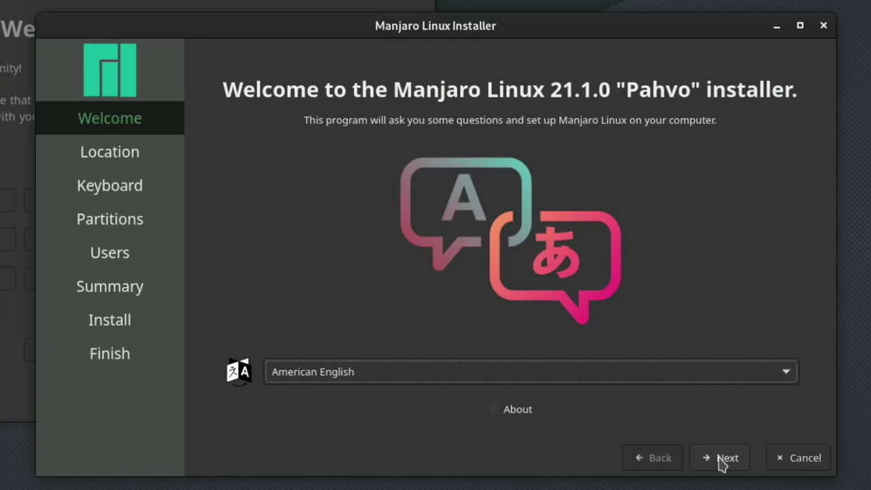
Keep American English, the New York time zone and the English (US) keyboard
{"action": "left_click", "coordinate": [722, 462]}
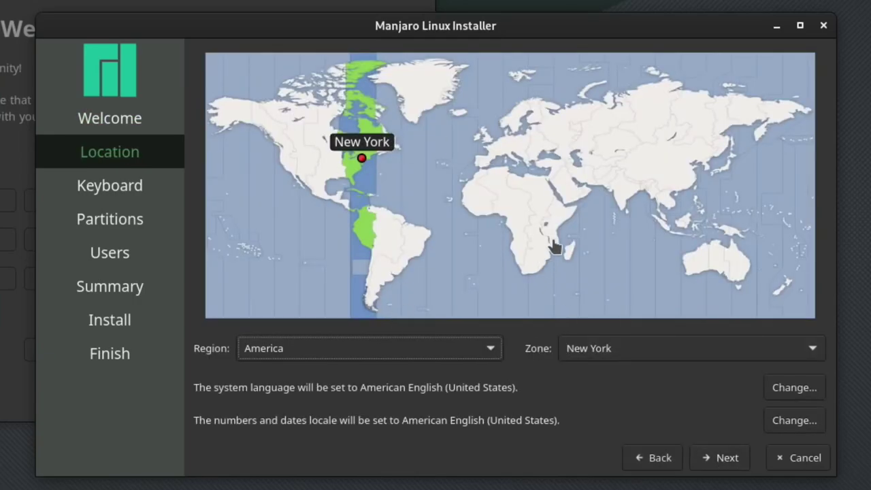
{"action": "left_click", "coordinate": [725, 460]}
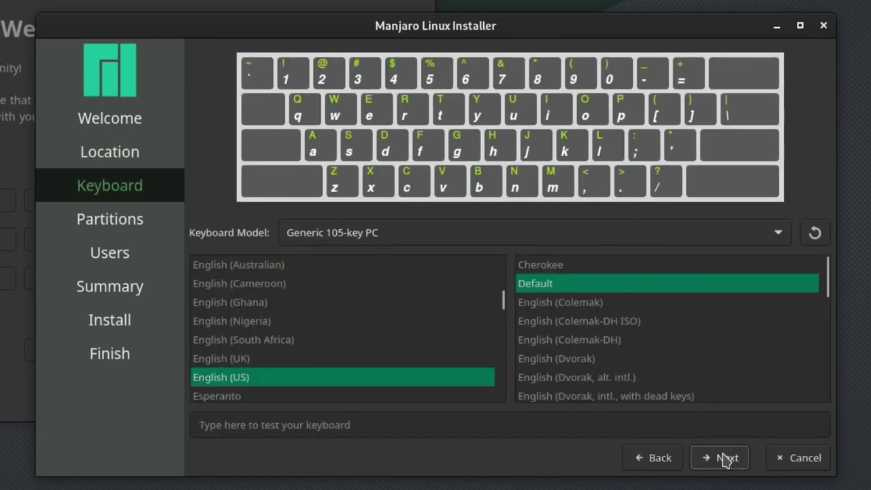
{"action": "left_click", "coordinate": [725, 459]}
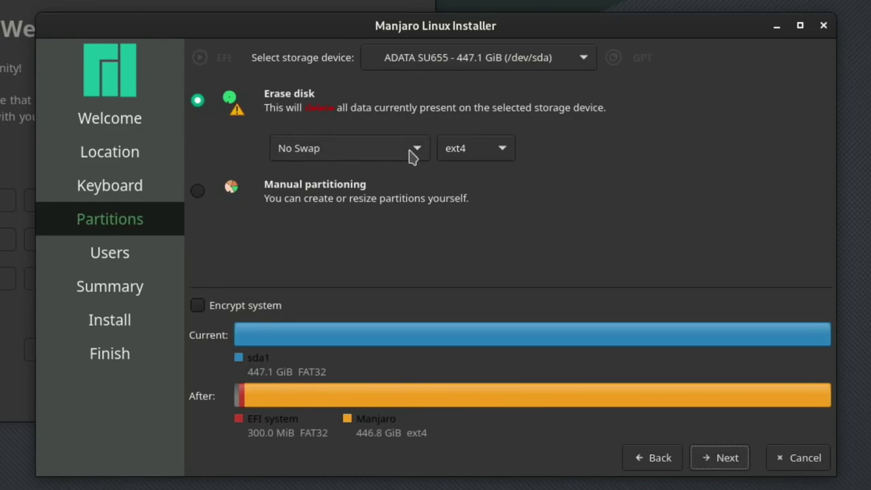
Choose Swap (with Hibernate) and, after trying btrfs, leave the filesystem on ext4
{"action": "left_click", "coordinate": [412, 153]}
{"action": "left_click", "coordinate": [407, 208]}
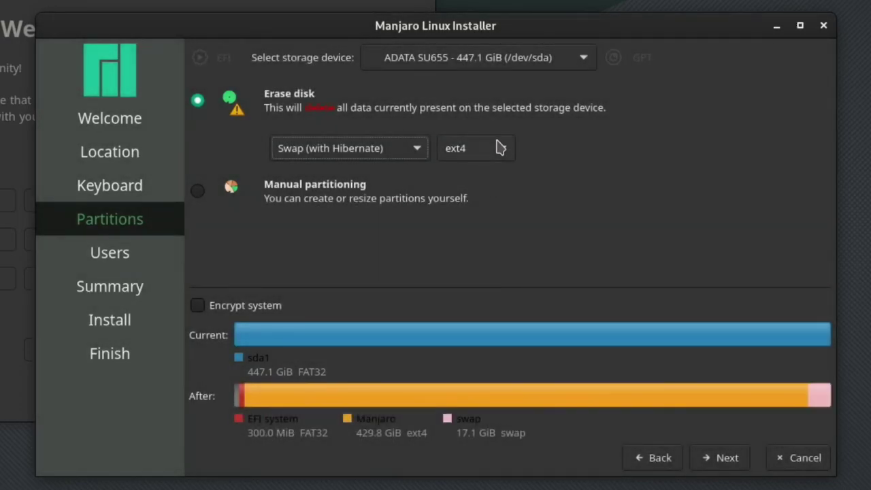
{"action": "left_click", "coordinate": [499, 147]}
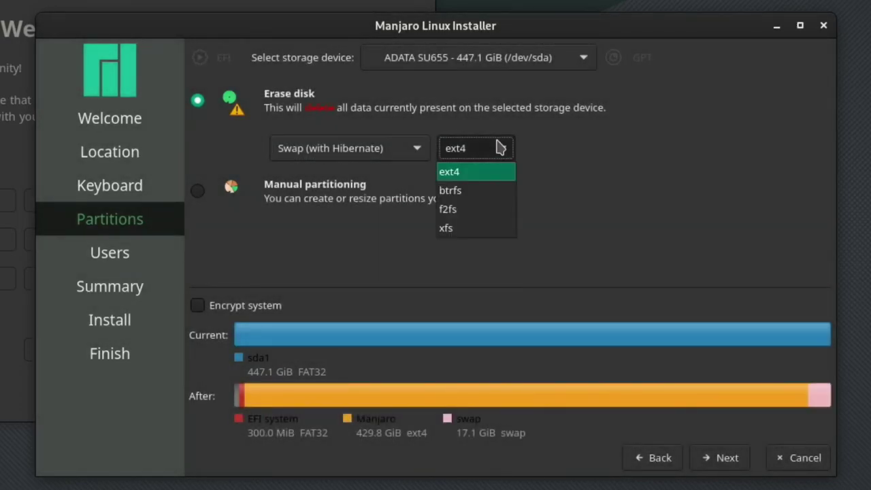
{"action": "left_click", "coordinate": [495, 191]}
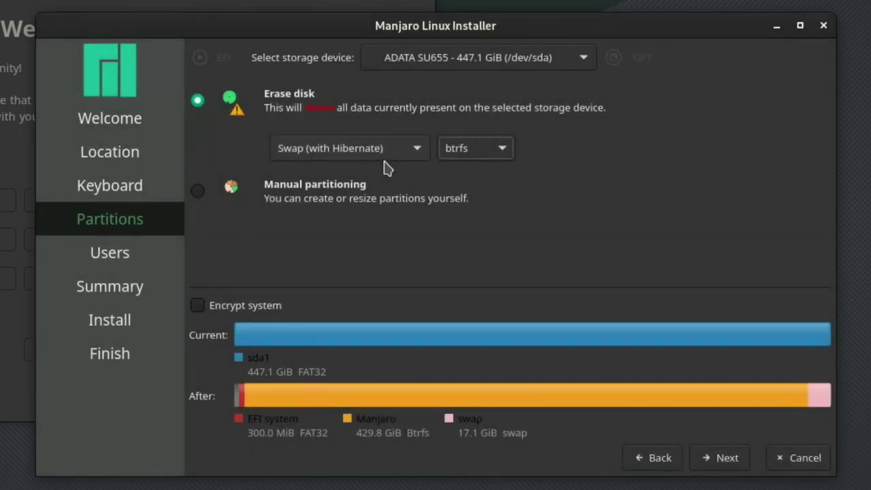
{"action": "left_click", "coordinate": [474, 153]}
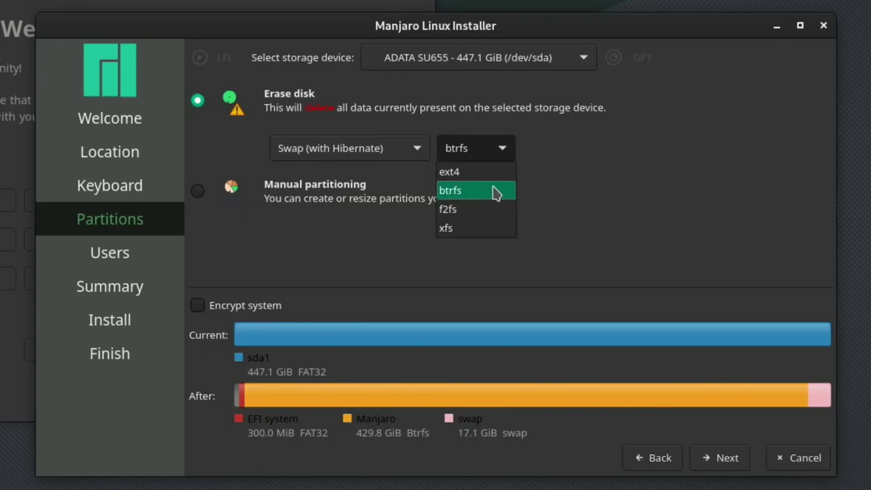
{"action": "left_click", "coordinate": [494, 193]}
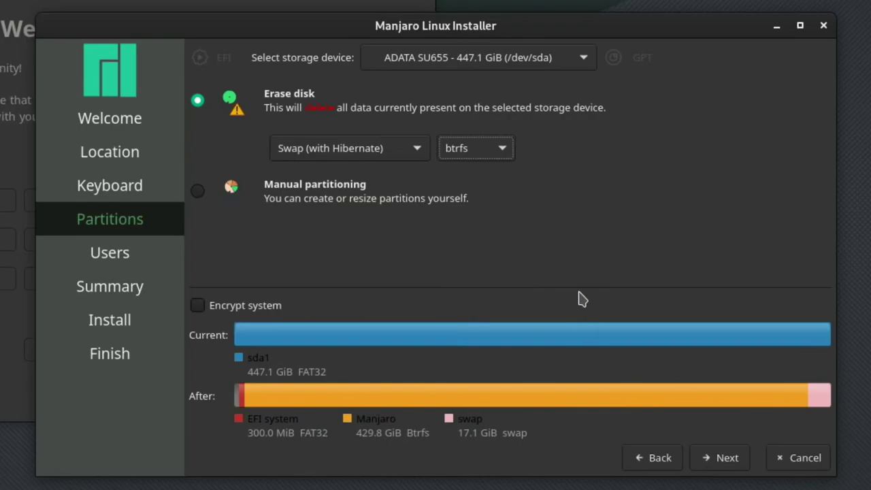
{"action": "left_click", "coordinate": [487, 148]}
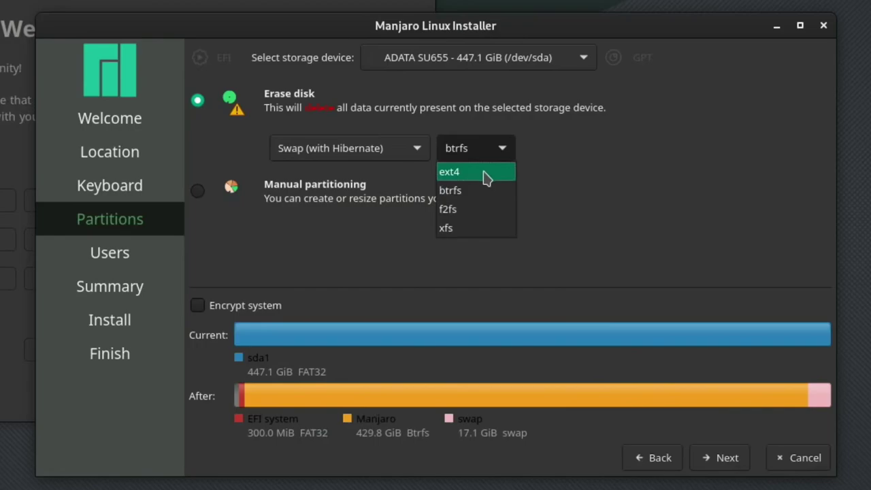
{"action": "left_click", "coordinate": [486, 175]}
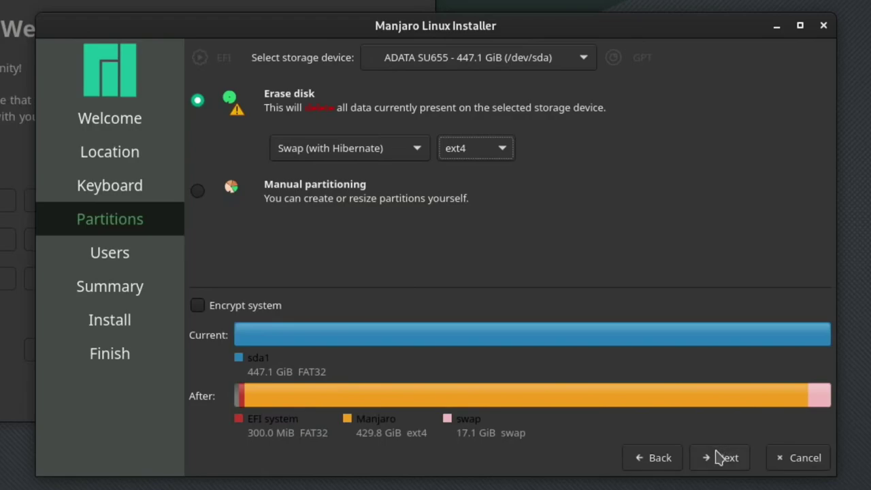
Create the user account with a username and password, reusing the password for the administrator
{"action": "left_click", "coordinate": [725, 458]}
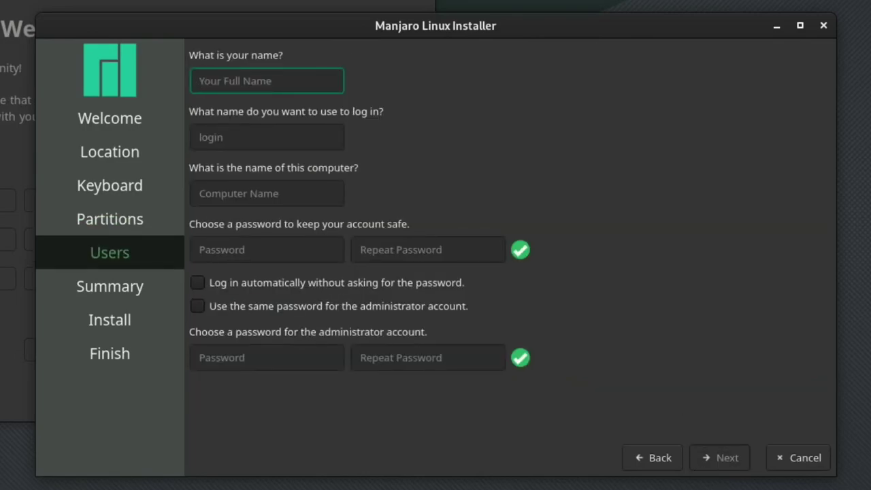
{"action": "type", "text": "joe"}
{"action": "key", "text": "Tab"}
{"action": "key", "text": "Tab"}
{"action": "key", "text": "Tab"}
{"action": "key", "text": "Tab"}
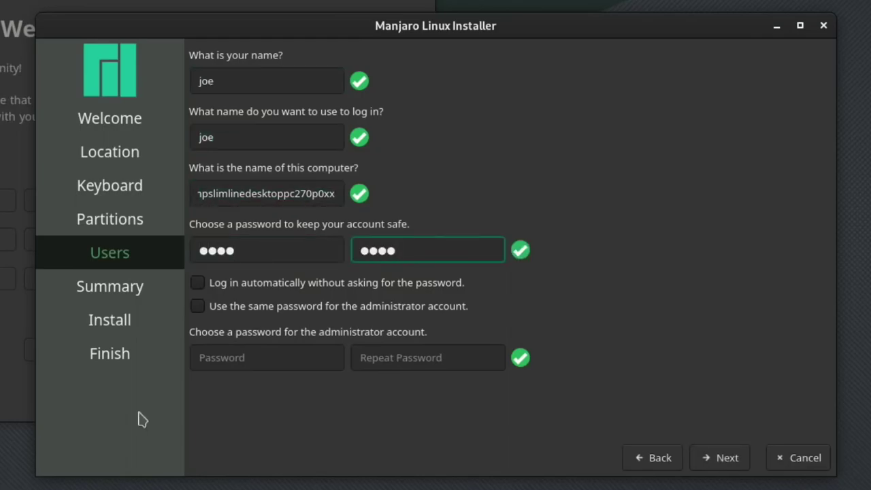
{"action": "left_click", "coordinate": [198, 306]}
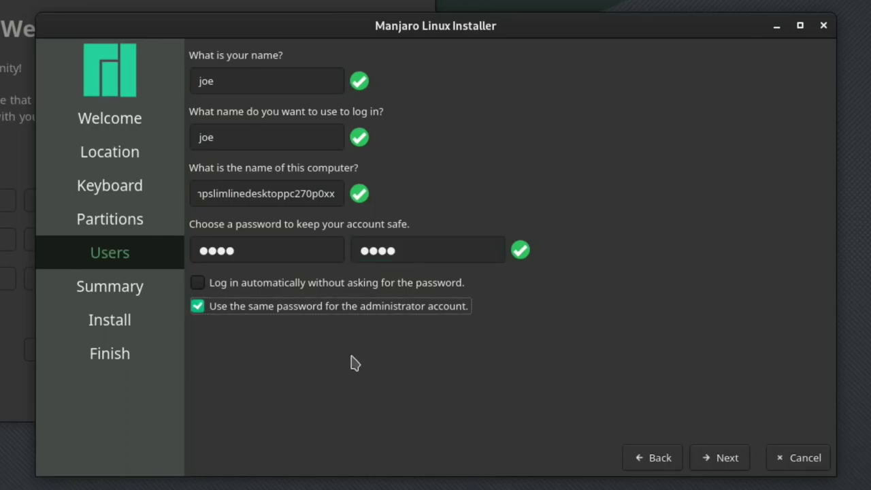
Review the summary and confirm installing Manjaro over the erased disk
{"action": "left_click", "coordinate": [720, 461]}
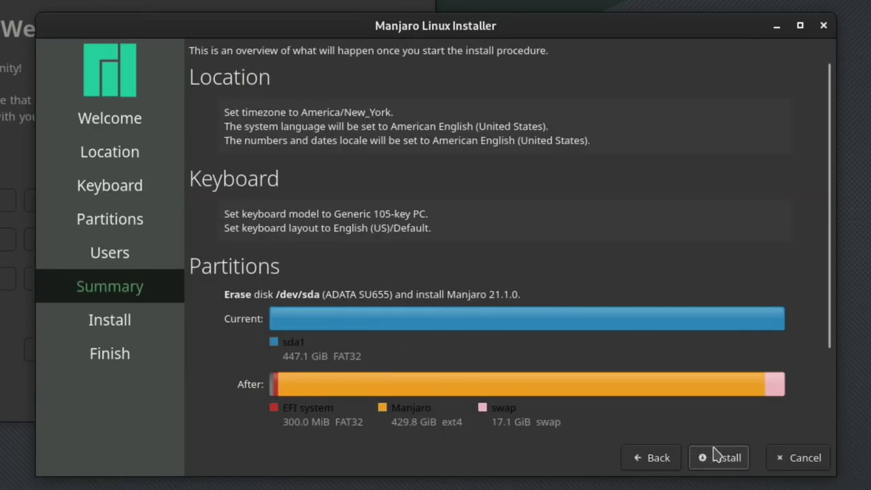
{"action": "left_click", "coordinate": [718, 462]}
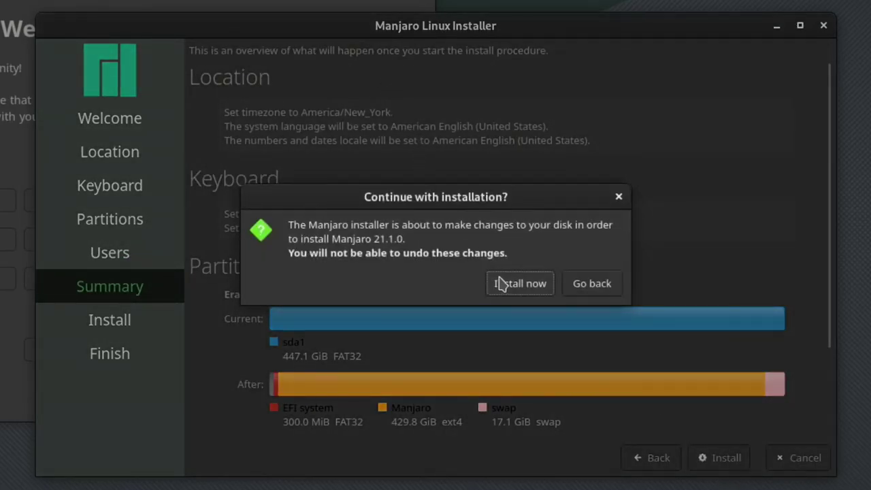
{"action": "left_click", "coordinate": [500, 283]}
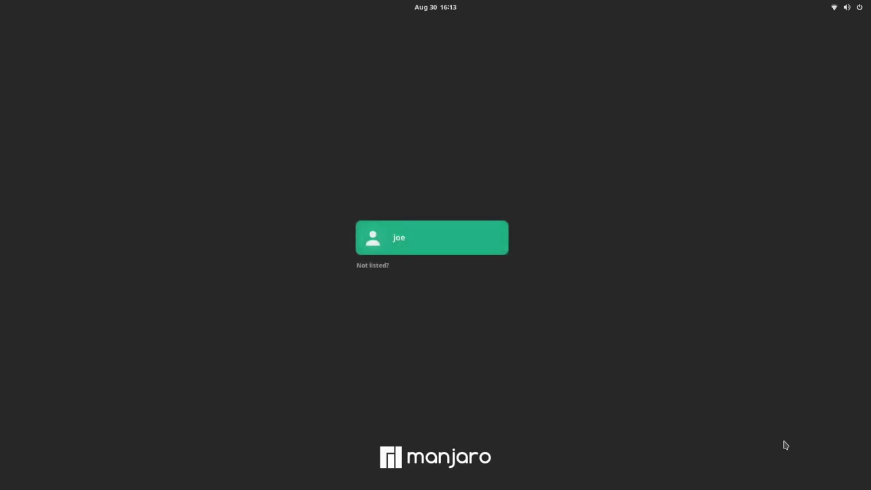
Select the user account and choose the GNOME on Xorg session at login
{"action": "key", "text": "Return"}
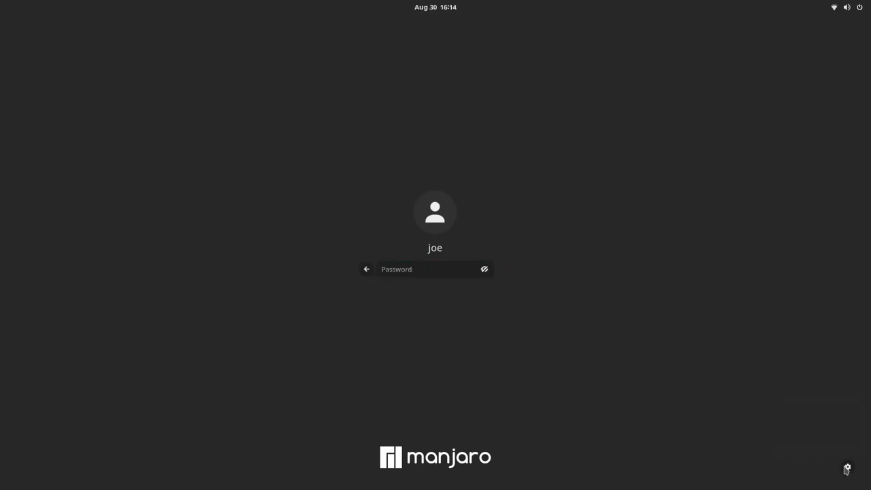
{"action": "left_click", "coordinate": [847, 468]}
{"action": "left_click", "coordinate": [818, 439]}
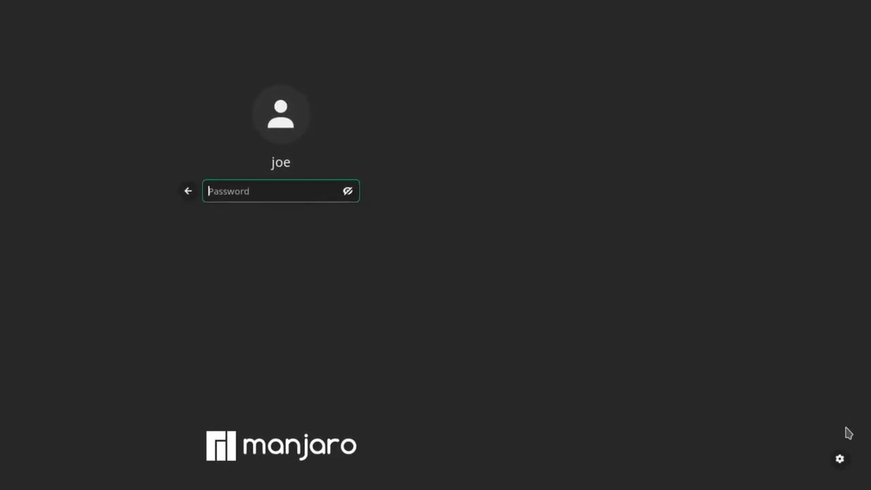
{"action": "left_click", "coordinate": [839, 460]}
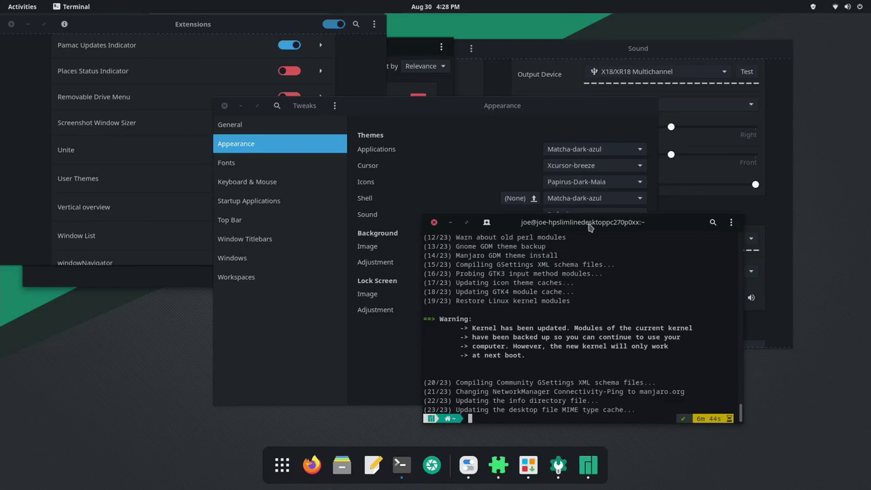
Close the Terminal and Tweaks windows and maximize the Extensions window
{"action": "left_click_drag", "start_coordinate": [596, 221], "coordinate": [472, 126]}
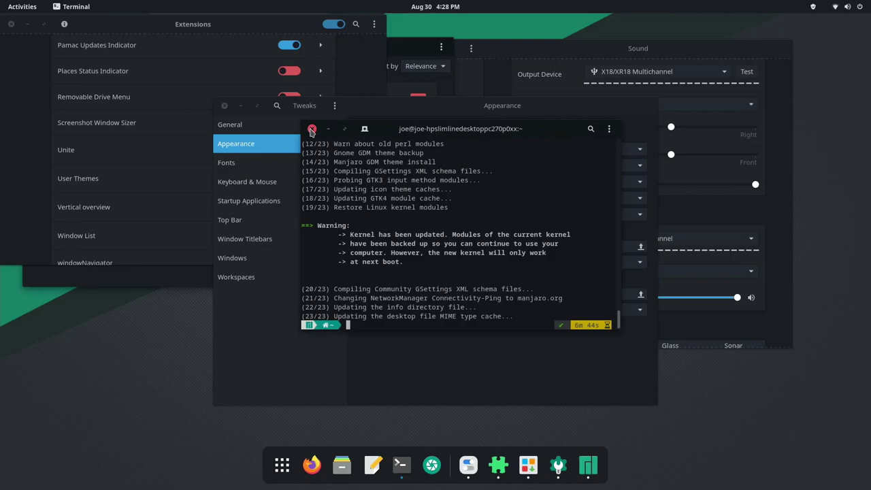
{"action": "left_click", "coordinate": [312, 130]}
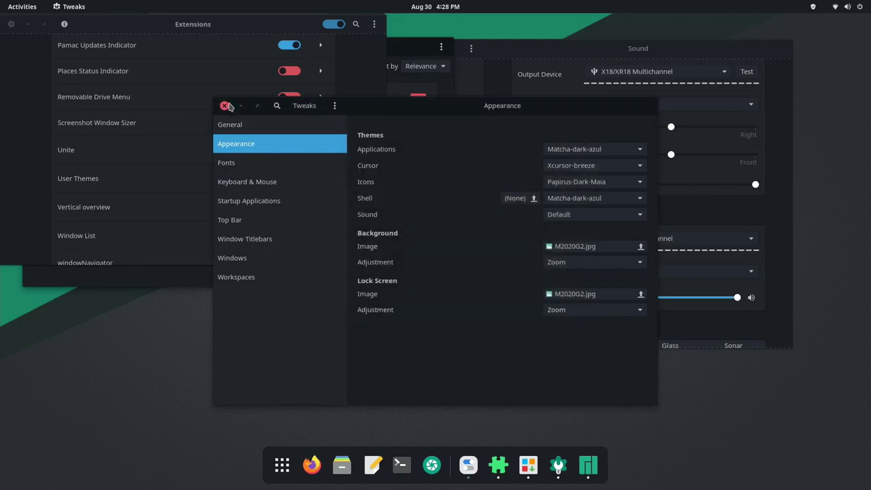
{"action": "left_click", "coordinate": [225, 108]}
{"action": "scroll", "coordinate": [218, 109], "scroll_direction": "up", "scroll_amount": 15}
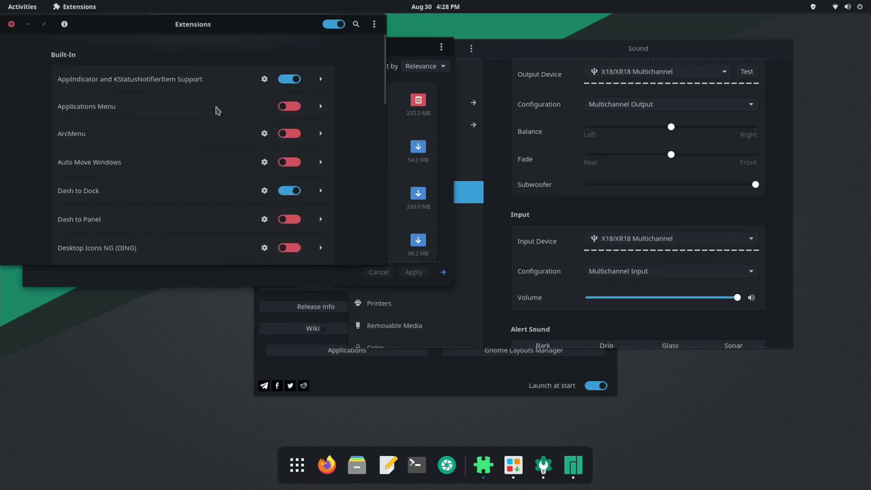
{"action": "double_click", "coordinate": [195, 24]}
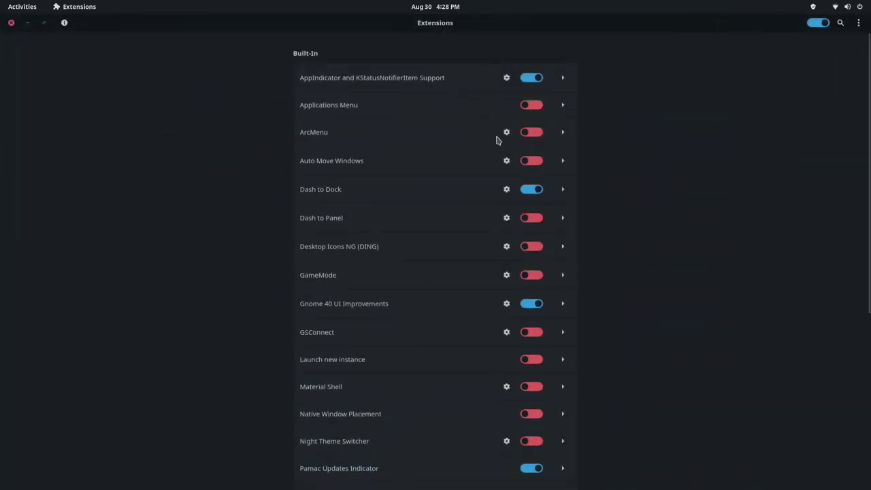
In Dash to Dock settings, place the dock on the left with intelligent autohide off
{"action": "left_click", "coordinate": [506, 191]}
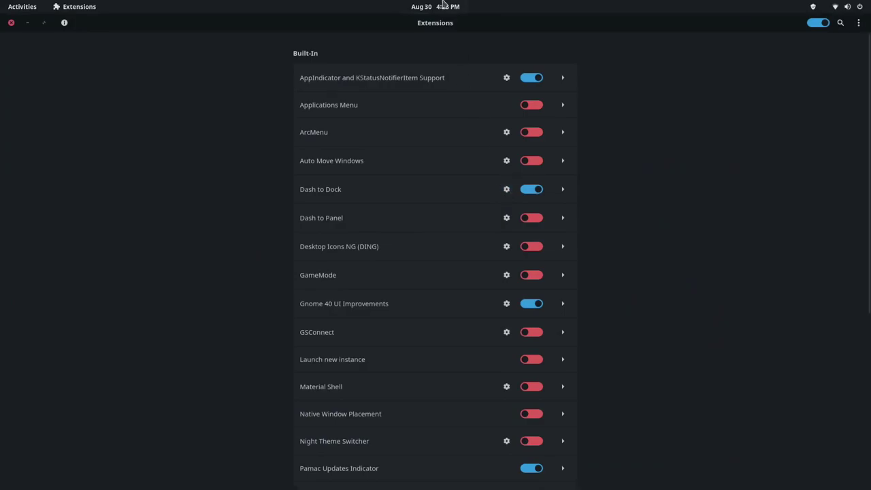
{"action": "double_click", "coordinate": [441, 31]}
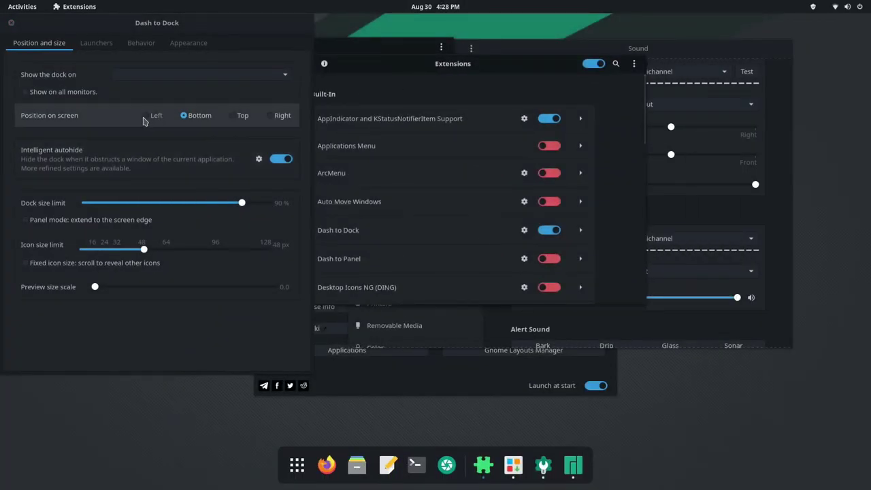
{"action": "left_click", "coordinate": [146, 115]}
{"action": "left_click_drag", "start_coordinate": [223, 28], "coordinate": [463, 81]}
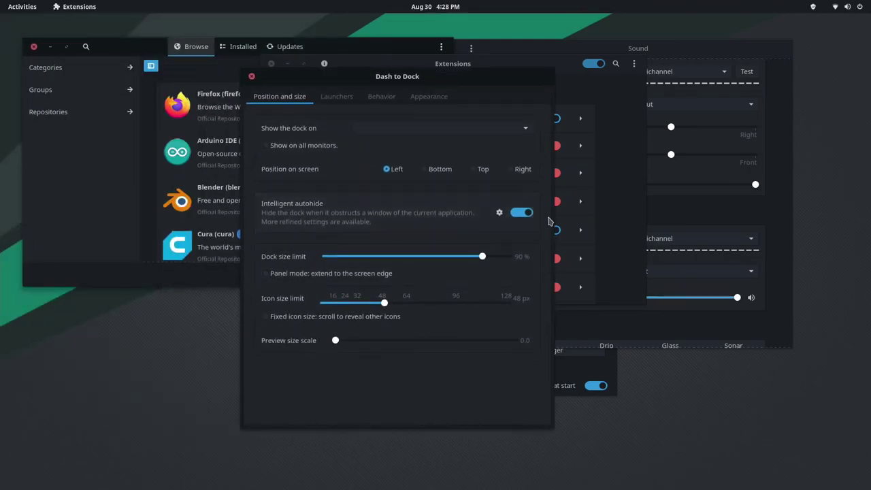
{"action": "left_click", "coordinate": [525, 214]}
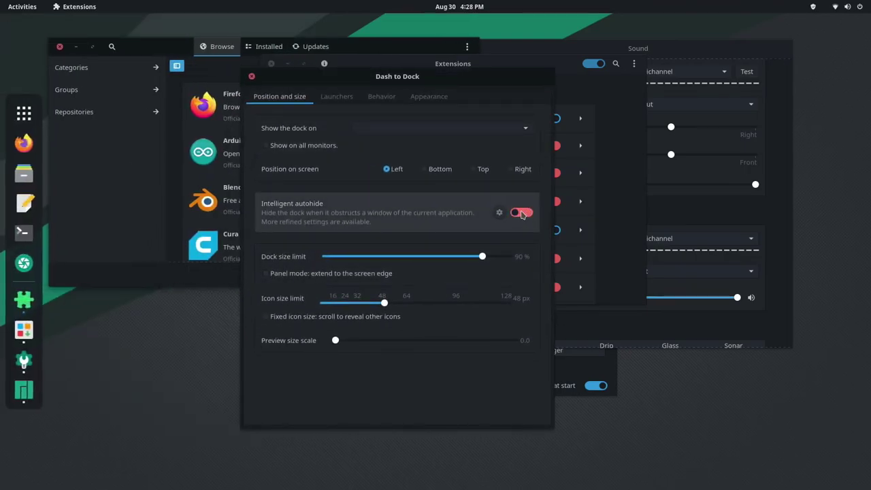
Set a 24 px icon size, enable panel mode, and move the applications button to the end
{"action": "left_click", "coordinate": [351, 304]}
{"action": "left_click_drag", "start_coordinate": [351, 304], "coordinate": [347, 303]}
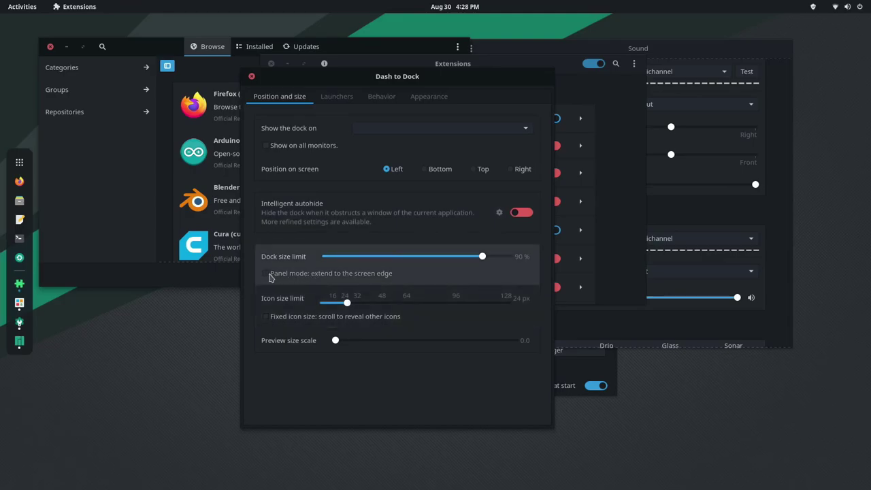
{"action": "left_click", "coordinate": [265, 274]}
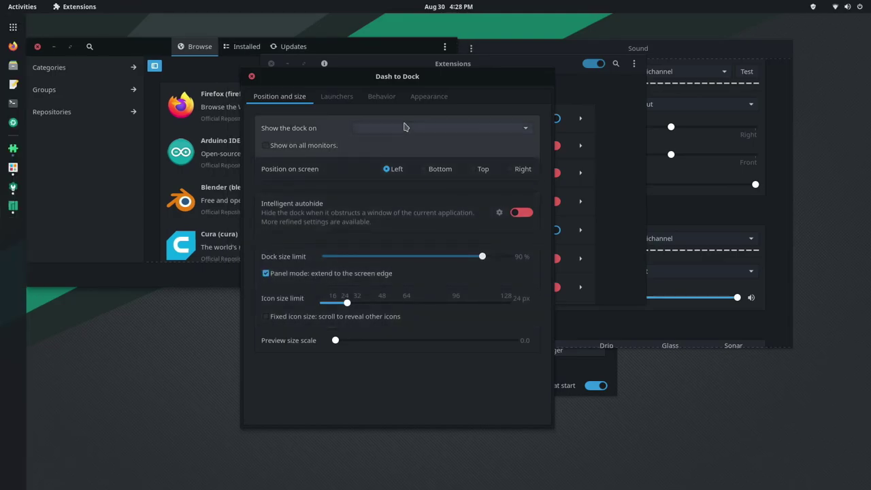
{"action": "left_click", "coordinate": [336, 96]}
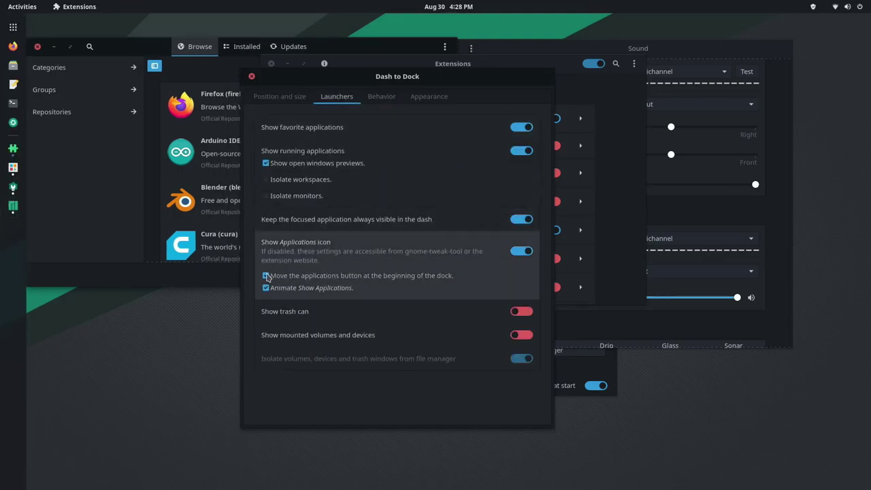
{"action": "left_click", "coordinate": [266, 275]}
Test the app grid button on the dock and fine-tune the 24 px icon size limit
{"action": "left_click", "coordinate": [13, 476]}
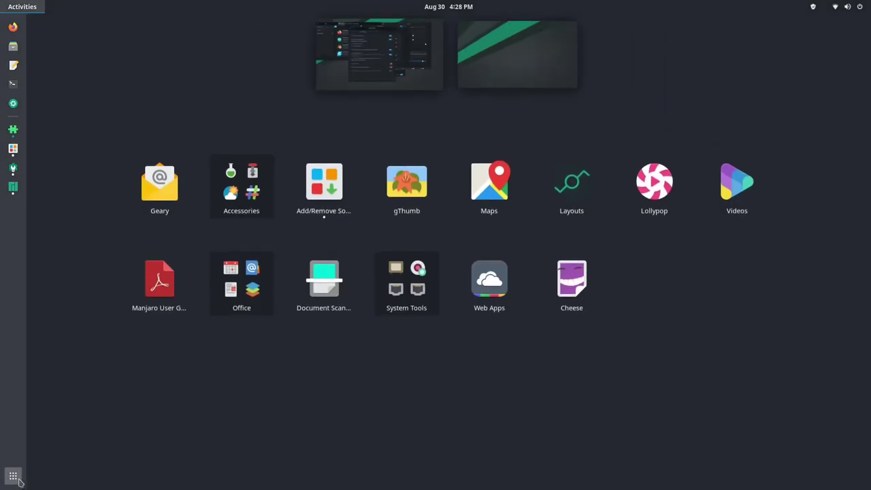
{"action": "left_click", "coordinate": [12, 476]}
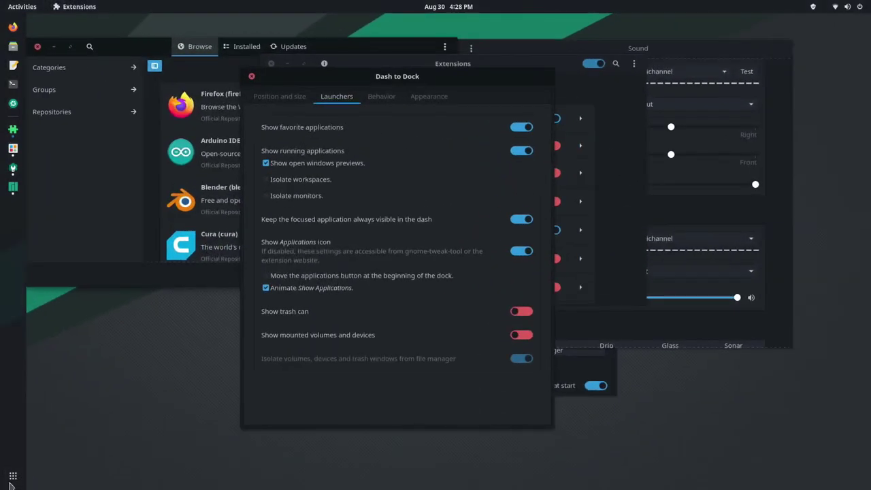
{"action": "left_click", "coordinate": [13, 476]}
{"action": "left_click", "coordinate": [13, 476]}
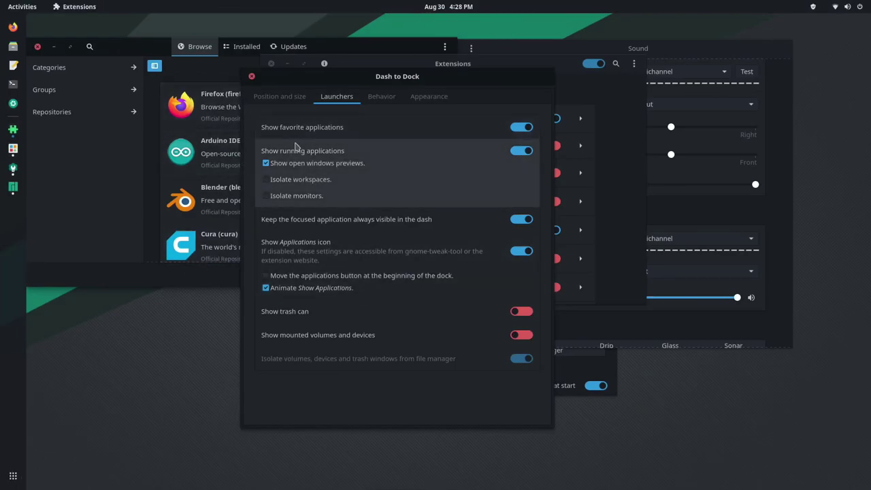
{"action": "left_click", "coordinate": [284, 97]}
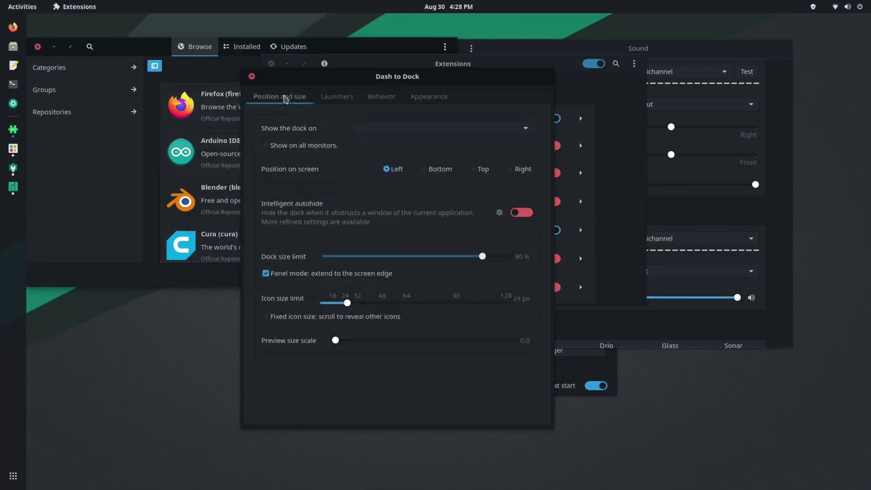
{"action": "left_click_drag", "start_coordinate": [348, 305], "coordinate": [347, 305]}
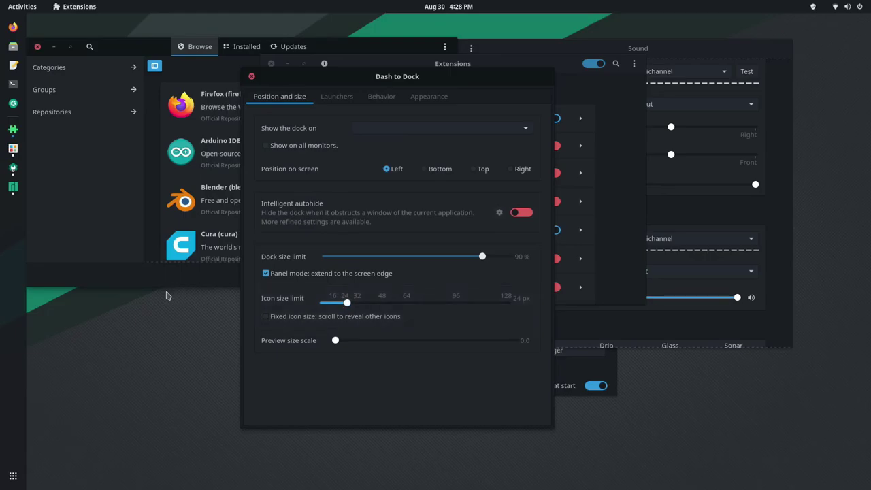
Pin the software manager, Extensions and Settings to the dock as favorites
{"action": "right_click", "coordinate": [13, 149]}
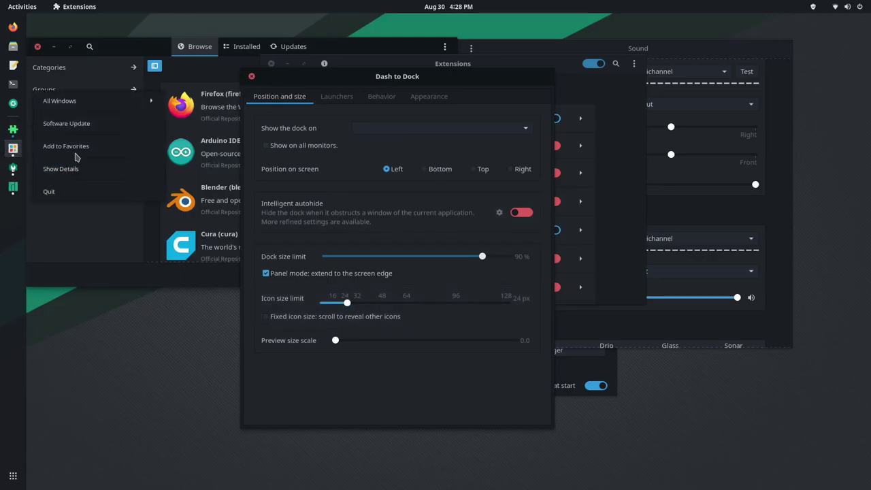
{"action": "left_click", "coordinate": [66, 146]}
{"action": "right_click", "coordinate": [13, 149]}
{"action": "left_click", "coordinate": [82, 145]}
{"action": "right_click", "coordinate": [12, 171]}
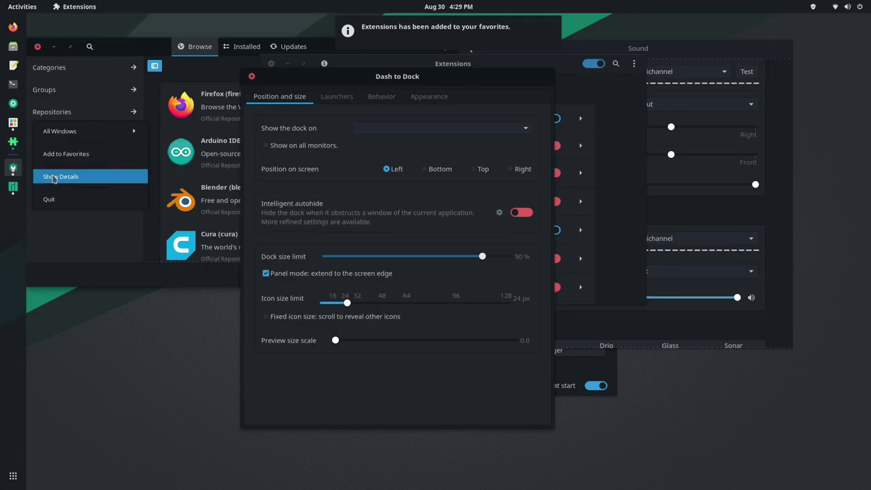
{"action": "left_click", "coordinate": [66, 154]}
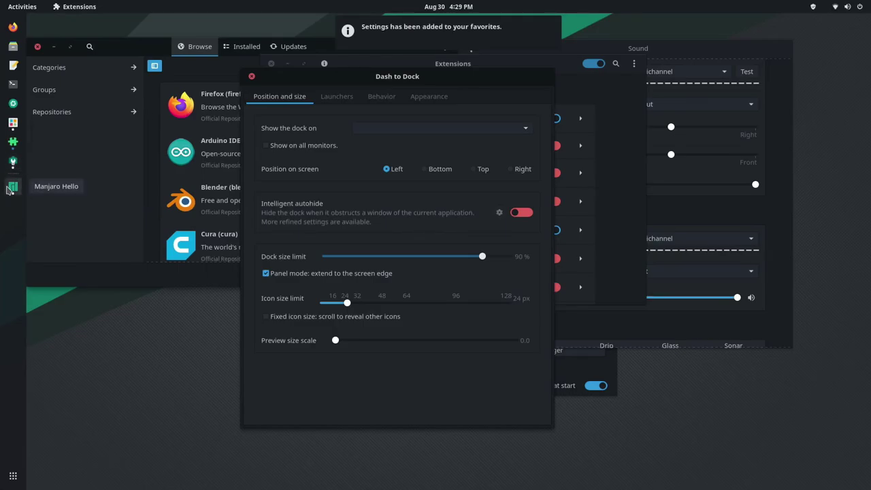
Search the application overview for 'manja' to list Manjaro apps
{"action": "left_click", "coordinate": [13, 477]}
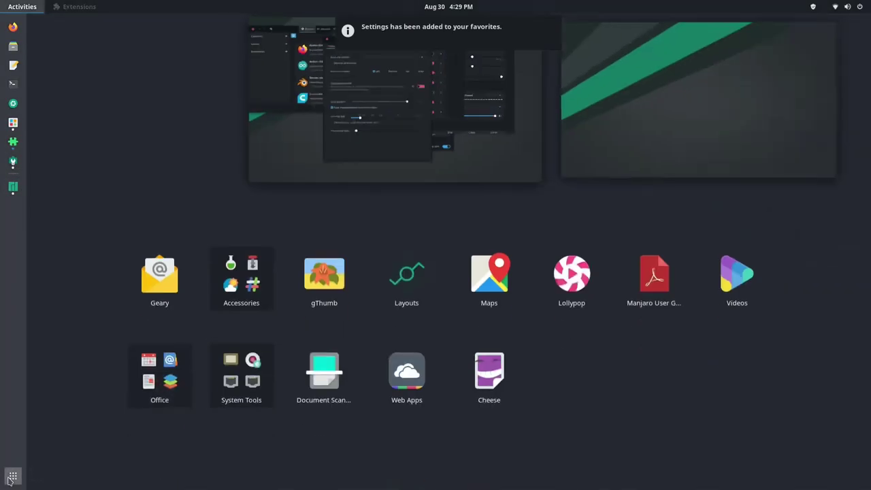
{"action": "type", "text": "ma"}
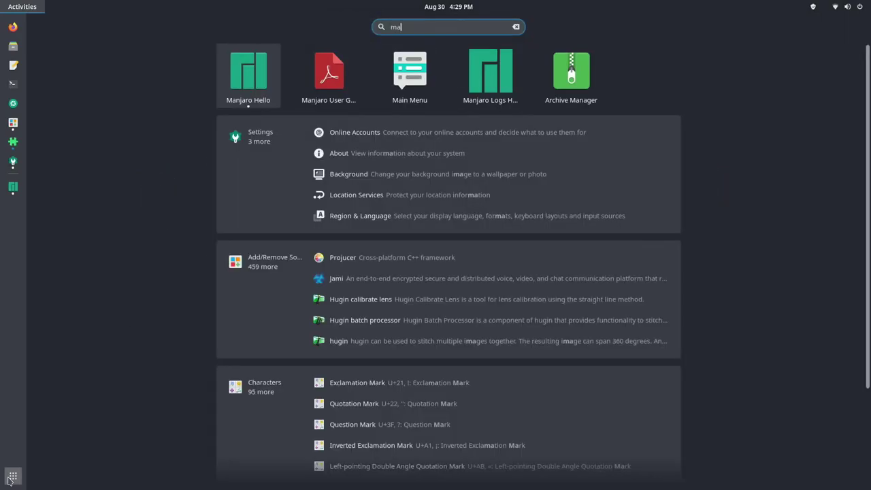
{"action": "type", "text": "ja"}
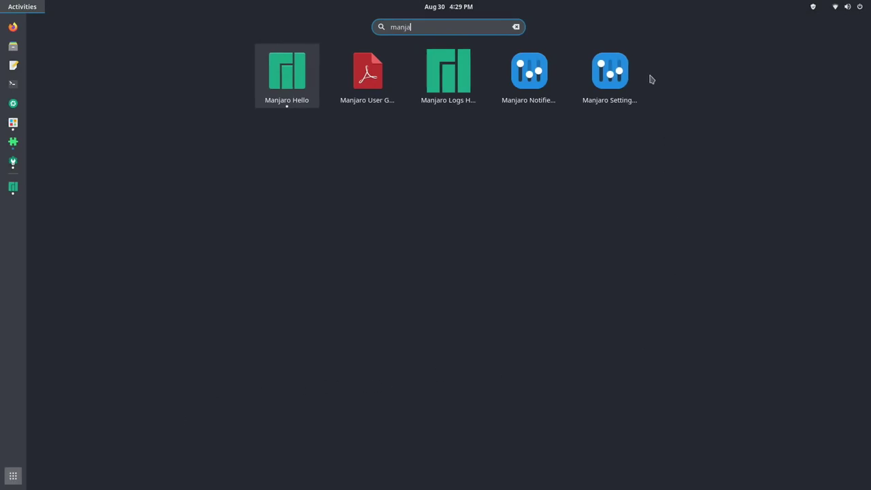
Launch Manjaro Settings Manager and go to its Kernel page
{"action": "left_click", "coordinate": [615, 85]}
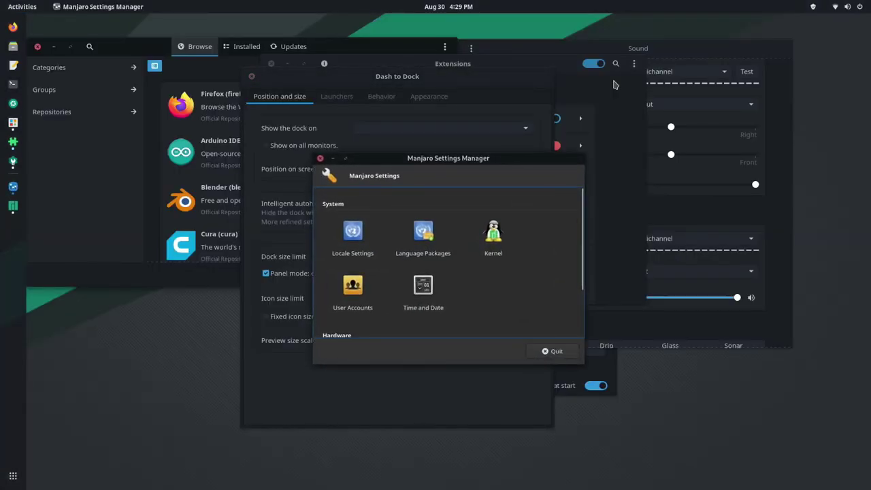
{"action": "left_click", "coordinate": [494, 241]}
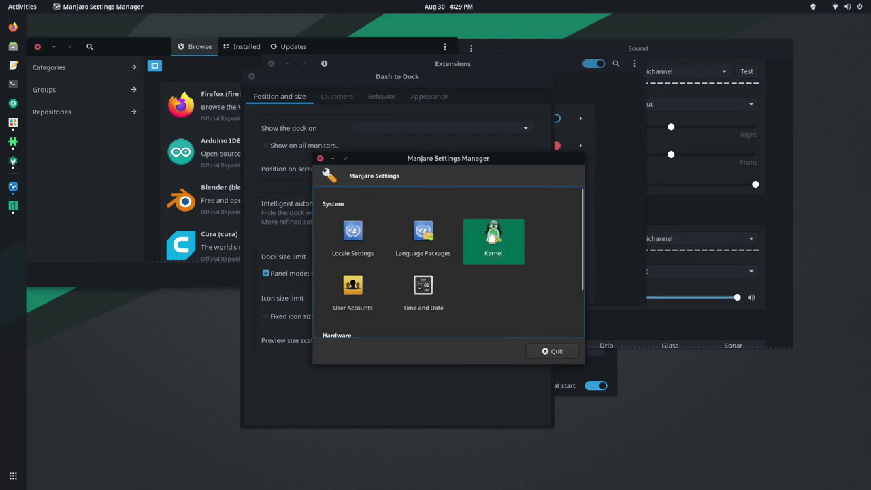
{"action": "double_click", "coordinate": [494, 242]}
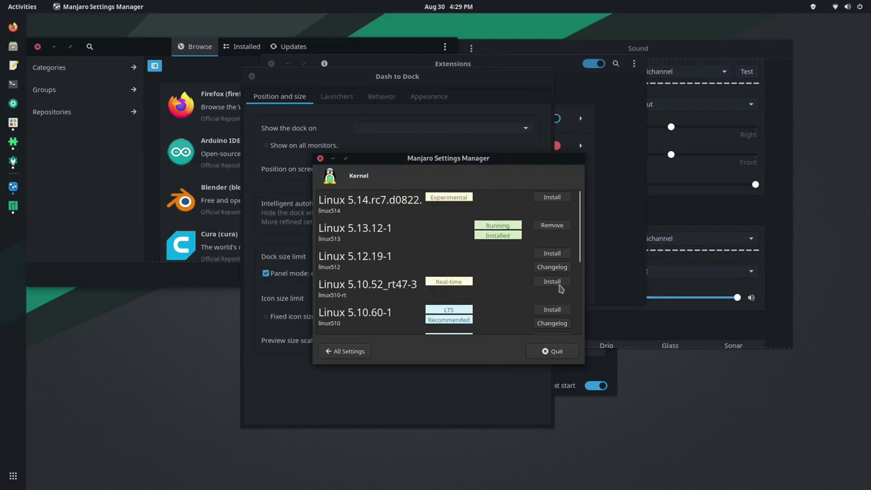
Install the Linux 5.10.52_rt47-3 real-time kernel, authorizing with the account password
{"action": "left_click", "coordinate": [559, 286]}
{"action": "left_click_drag", "start_coordinate": [461, 193], "coordinate": [470, 232]}
{"action": "left_click", "coordinate": [520, 297]}
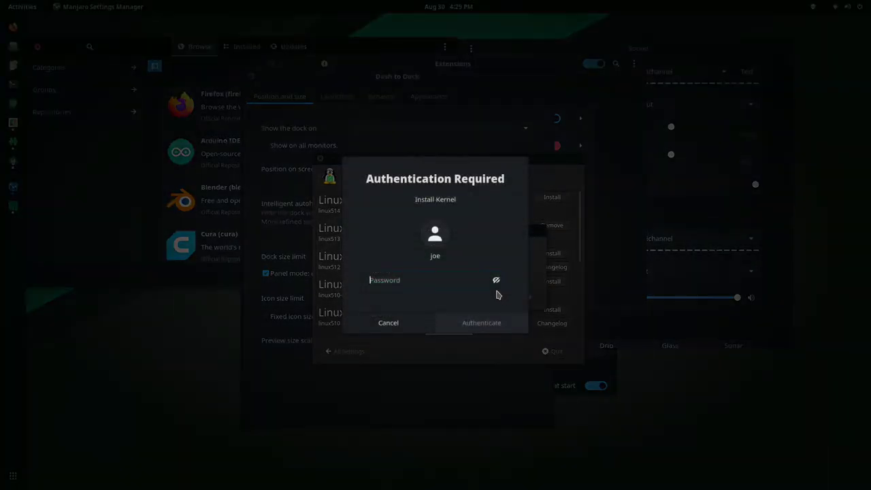
{"action": "type", "text": "••••"}
{"action": "key", "text": "Return"}
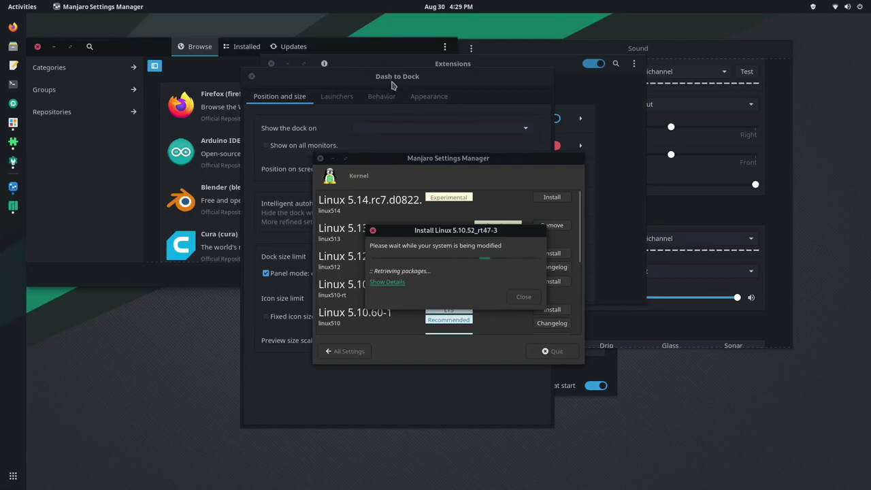
{"action": "left_click_drag", "start_coordinate": [128, 47], "coordinate": [313, 121]}
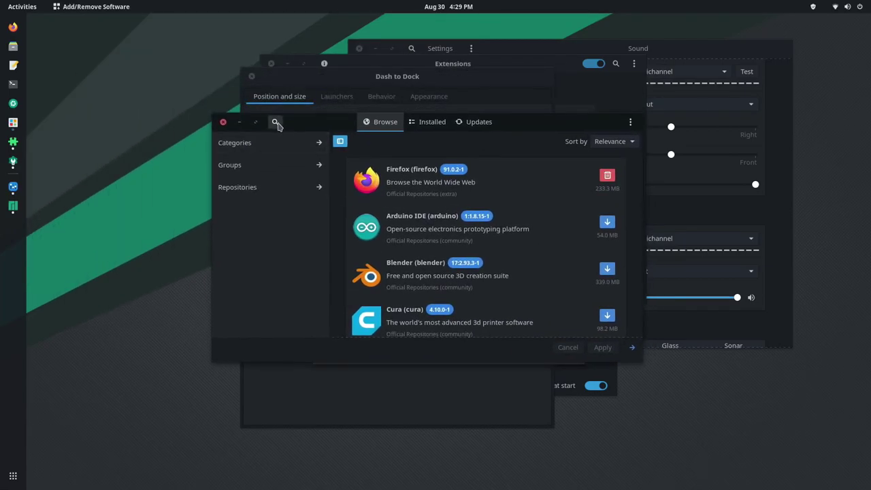
Open the Add/Remove Software package search and close the Settings window
{"action": "left_click", "coordinate": [275, 122]}
{"action": "left_click", "coordinate": [676, 55]}
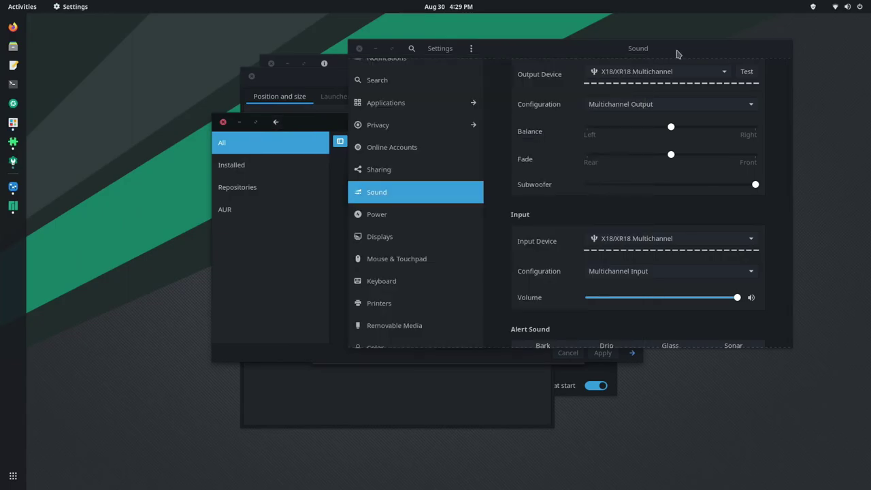
{"action": "left_click", "coordinate": [359, 49]}
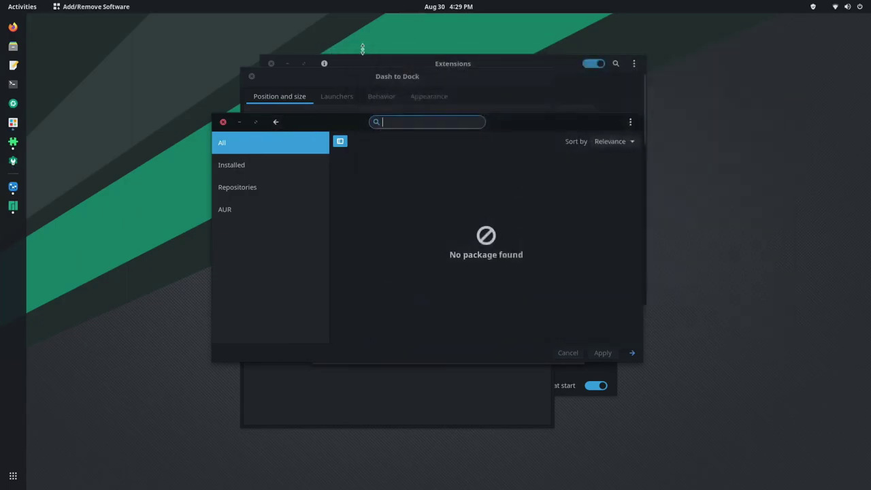
Turn on the Applications Menu extension, close Extensions, and return to Add/Remove Software
{"action": "left_click", "coordinate": [419, 59]}
{"action": "left_click_drag", "start_coordinate": [405, 81], "coordinate": [721, 90]}
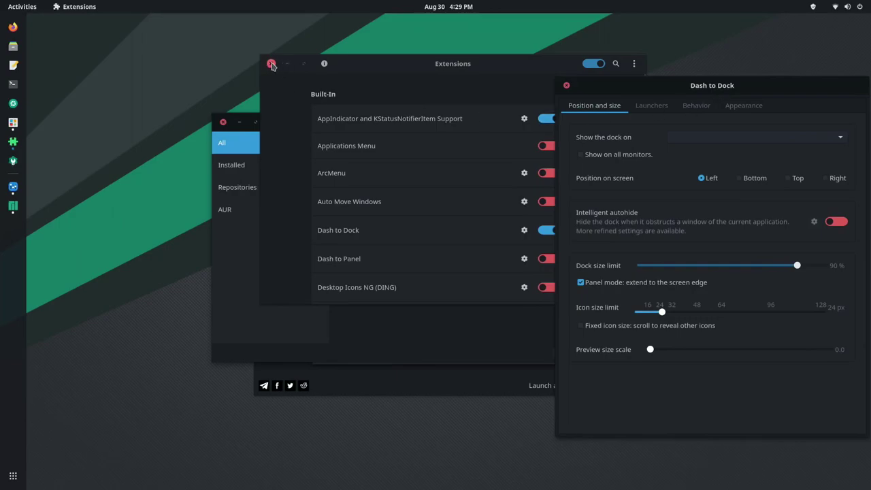
{"action": "left_click", "coordinate": [545, 146]}
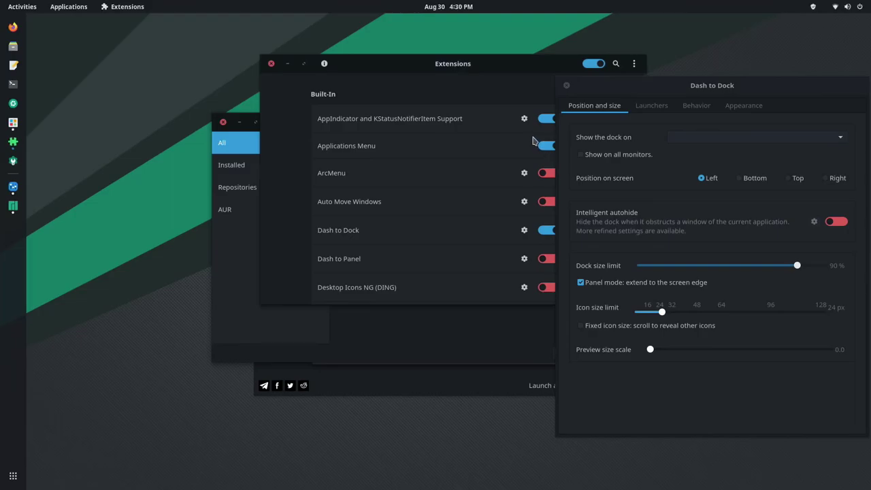
{"action": "left_click", "coordinate": [271, 63]}
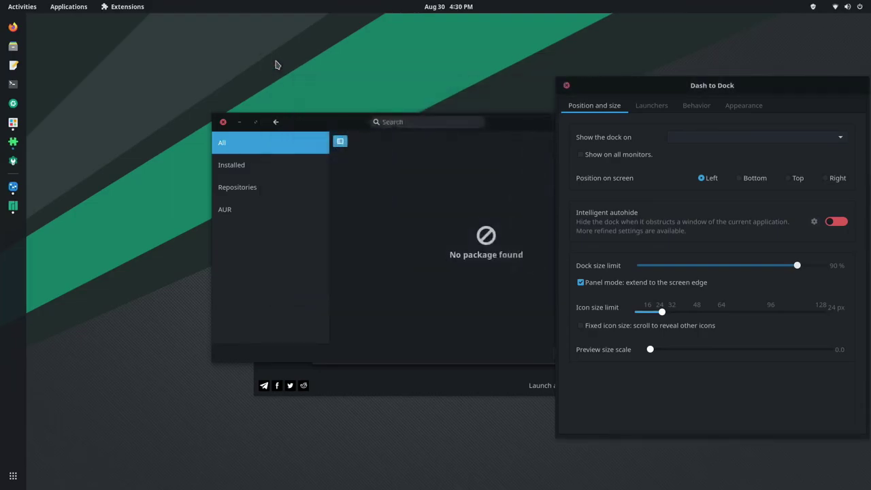
{"action": "left_click", "coordinate": [371, 122]}
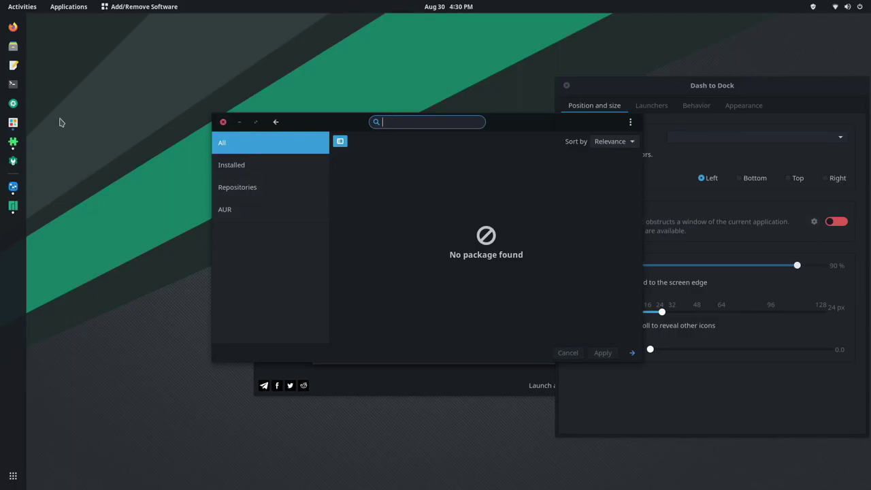
In Firefox, search the web for 'screen recording options for wayland linux'
{"action": "left_click", "coordinate": [13, 27]}
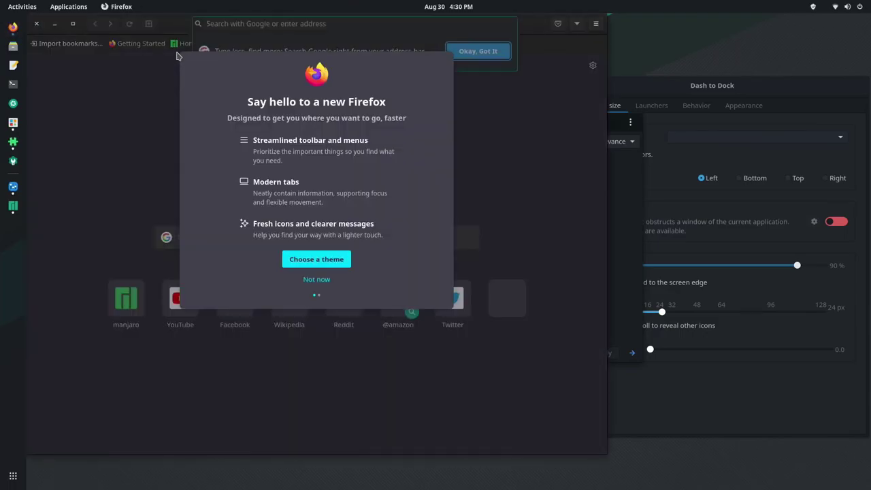
{"action": "left_click", "coordinate": [315, 279]}
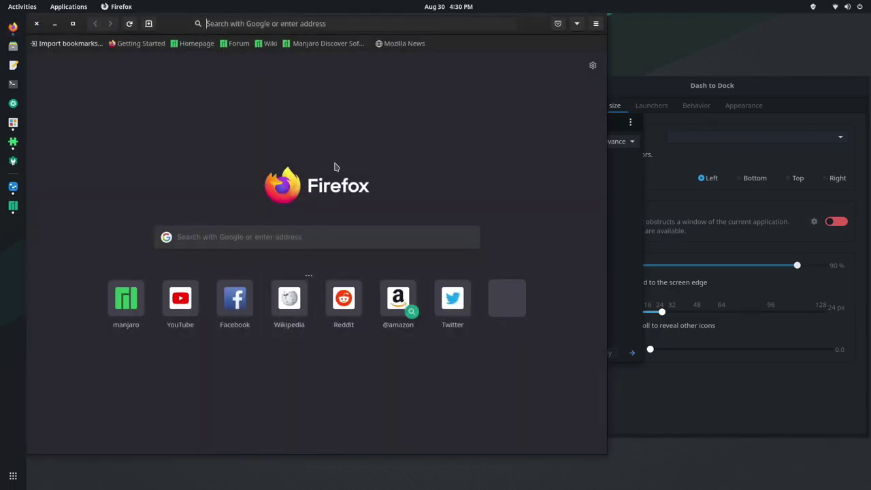
{"action": "left_click", "coordinate": [296, 21]}
{"action": "type", "text": "scree"}
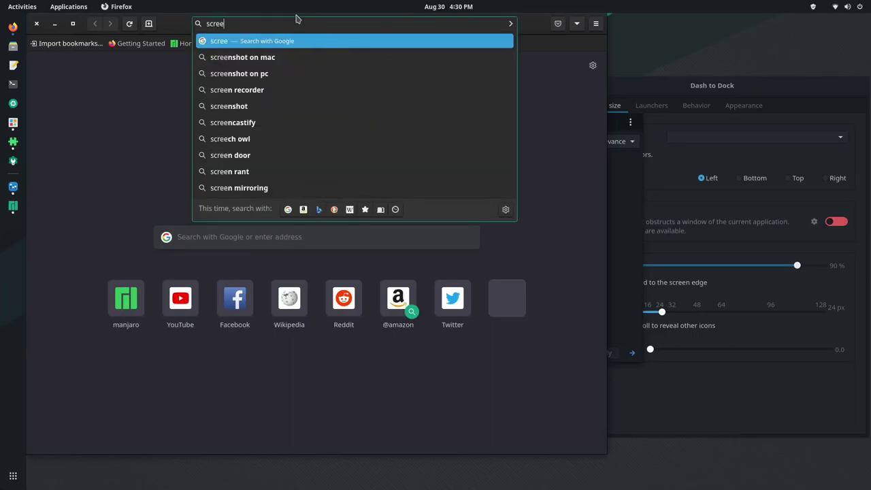
{"action": "type", "text": "n recordin"}
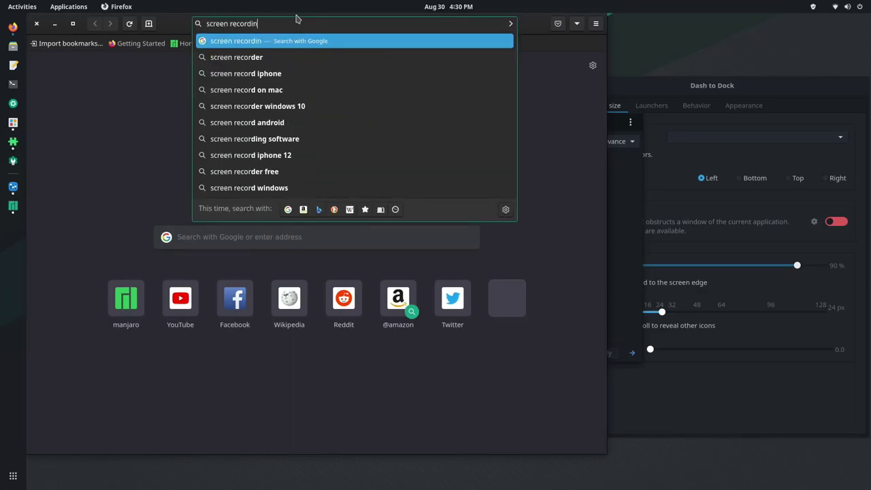
{"action": "type", "text": "g options"}
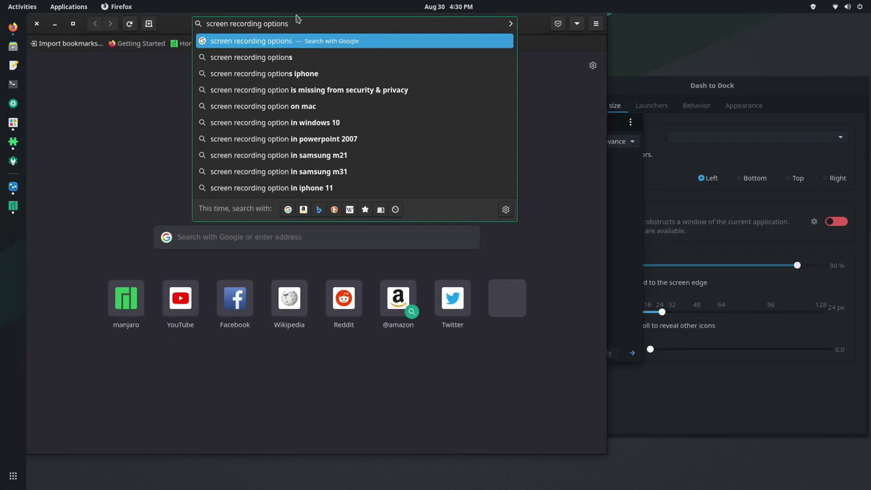
{"action": "type", "text": " for way"}
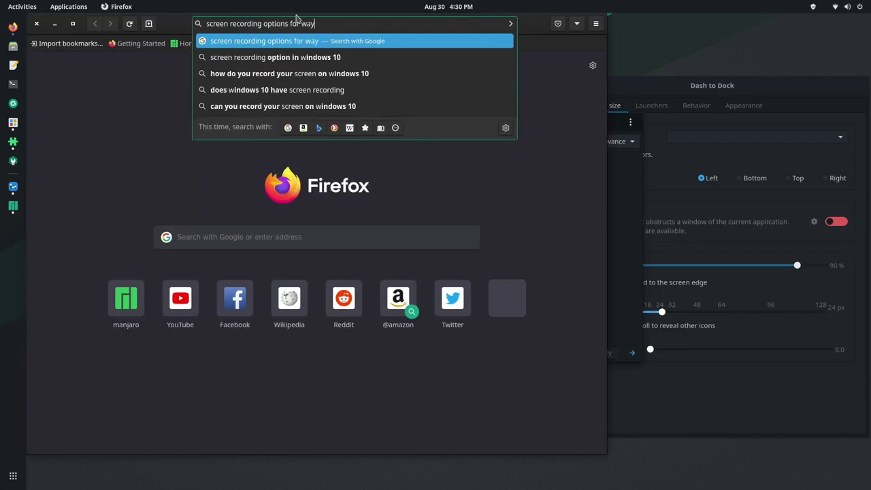
{"action": "type", "text": "landf linuc"}
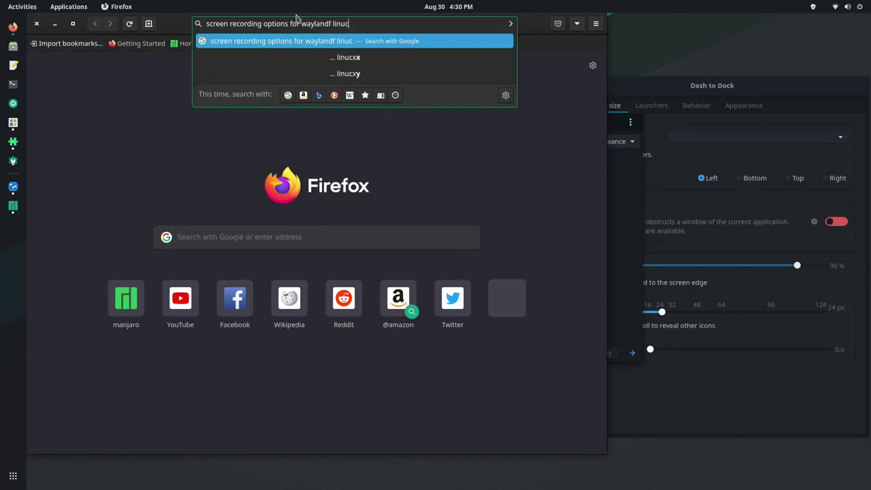
{"action": "key", "text": "BackSpace"}
{"action": "type", "text": "x"}
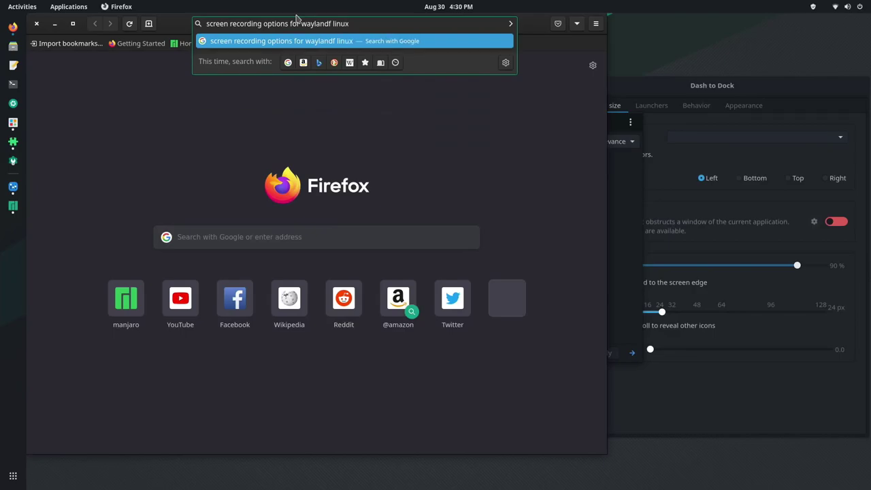
{"action": "key", "text": "BackSpace"}
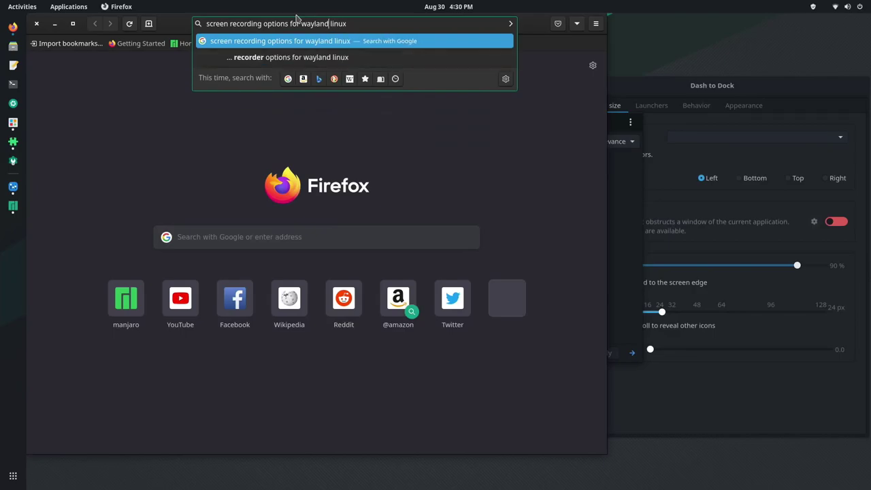
{"action": "key", "text": "Return"}
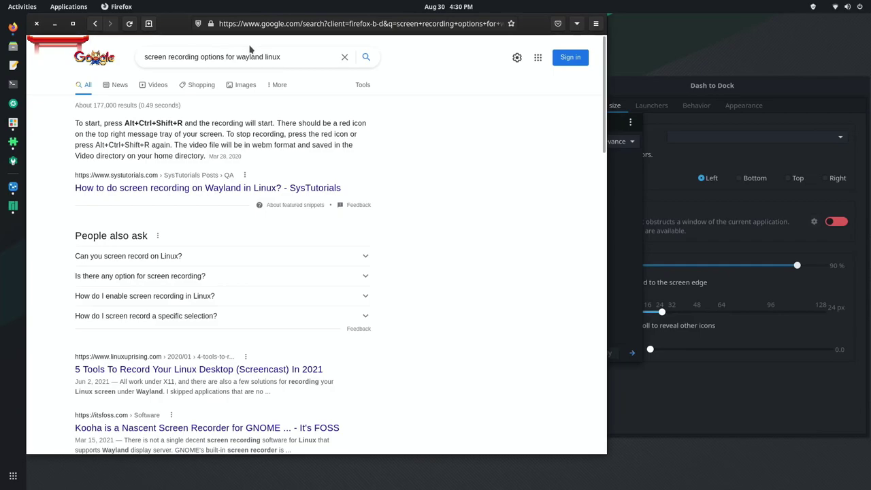
Search 'gnome screen record built in' in a new tab and check the Screenshots and screencasts help page
{"action": "left_click", "coordinate": [149, 24]}
{"action": "type", "text": "g"}
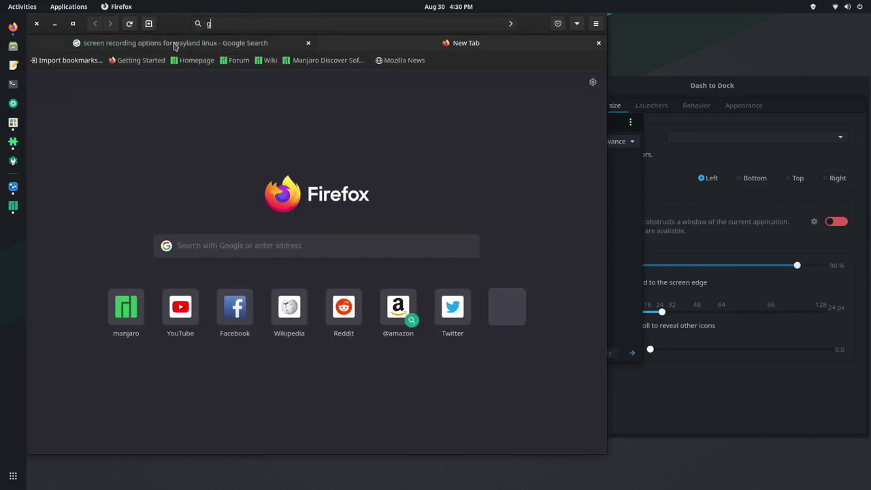
{"action": "type", "text": "nome"}
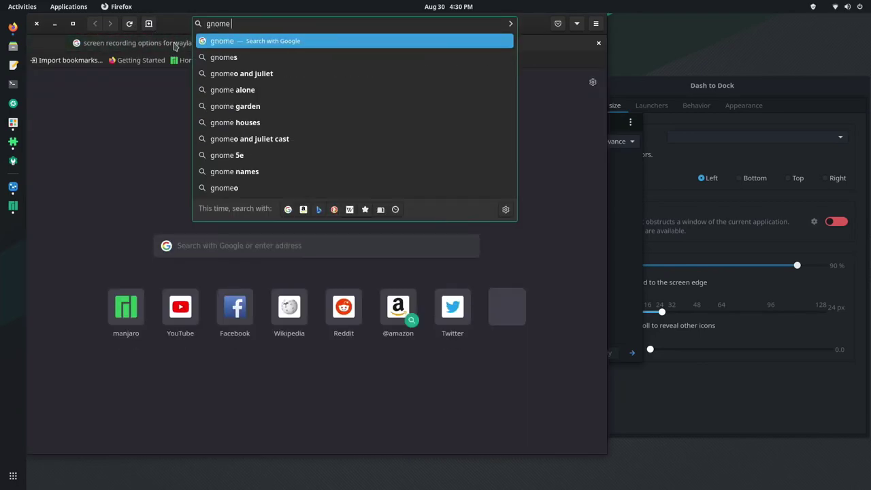
{"action": "type", "text": " scre"}
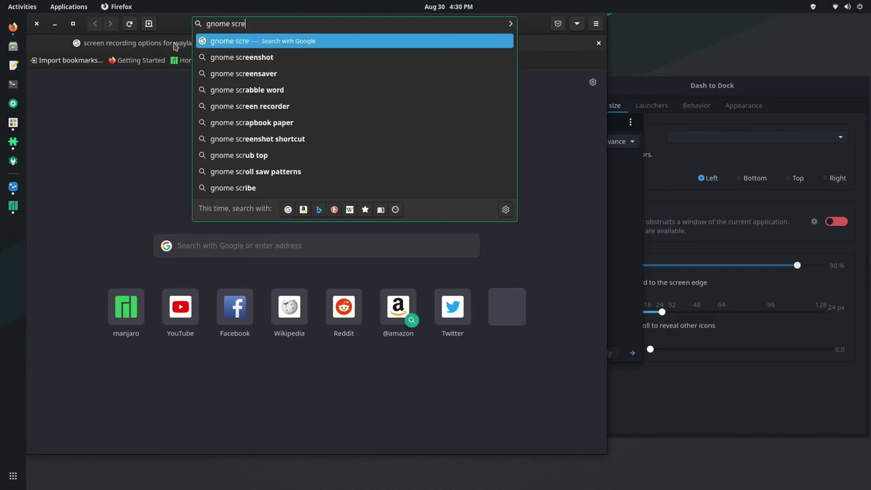
{"action": "type", "text": "en record"}
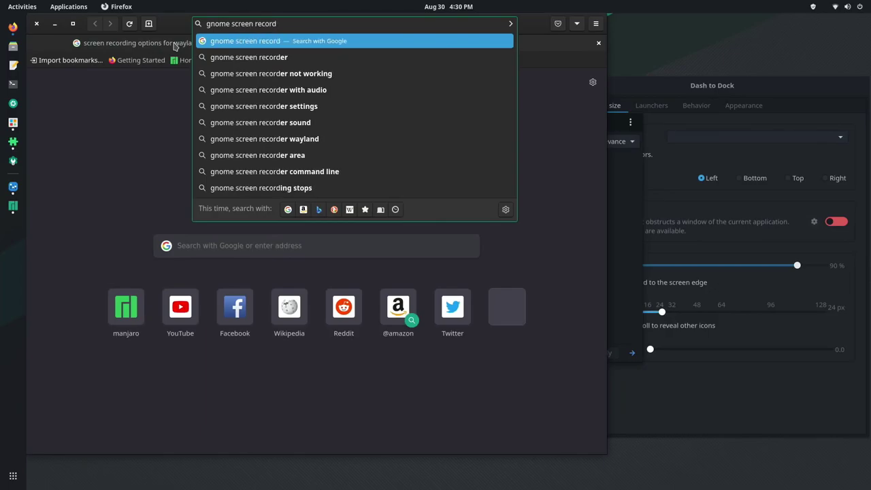
{"action": "type", "text": " built in"}
{"action": "key", "text": "Return"}
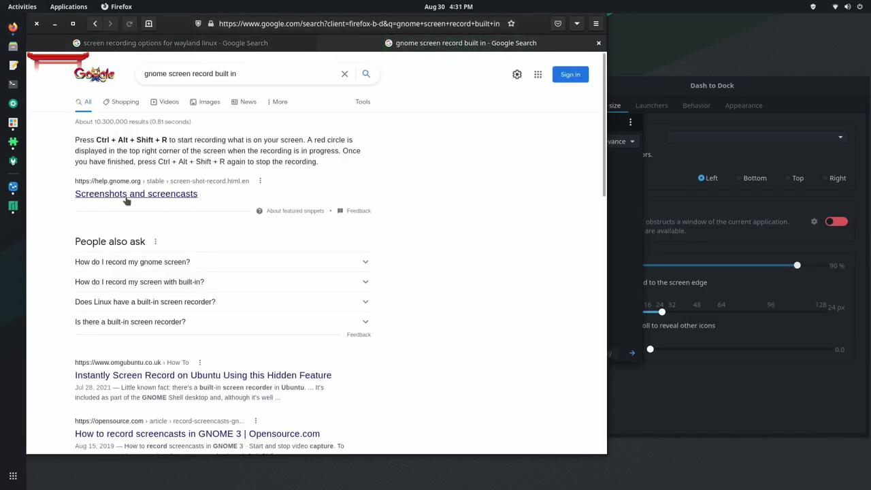
{"action": "left_click", "coordinate": [126, 196]}
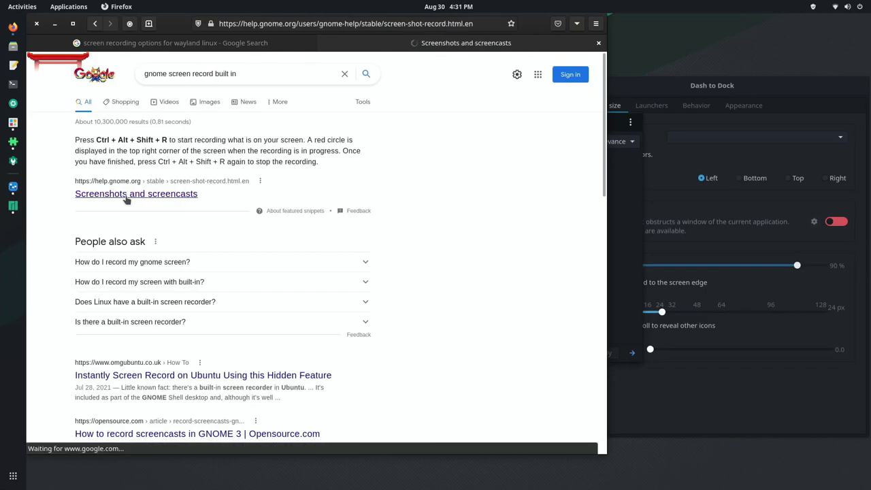
{"action": "scroll", "coordinate": [96, 283], "scroll_direction": "down", "scroll_amount": 10}
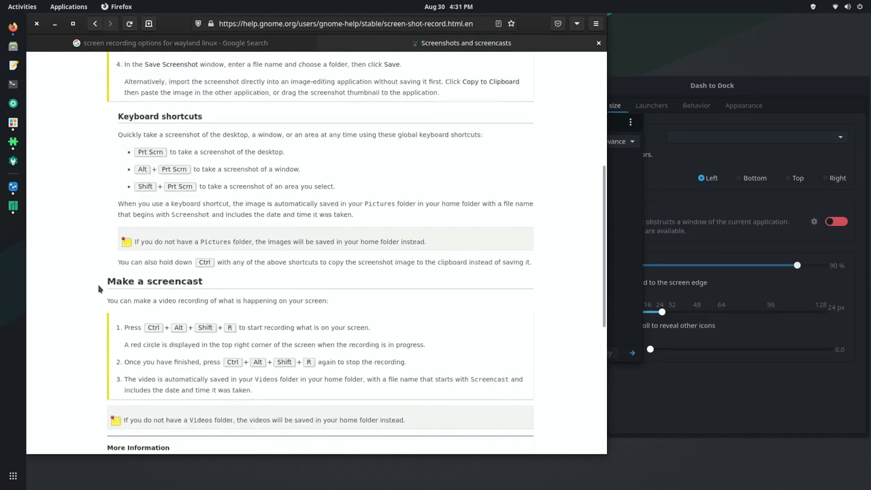
{"action": "scroll", "coordinate": [89, 281], "scroll_direction": "up", "scroll_amount": 5}
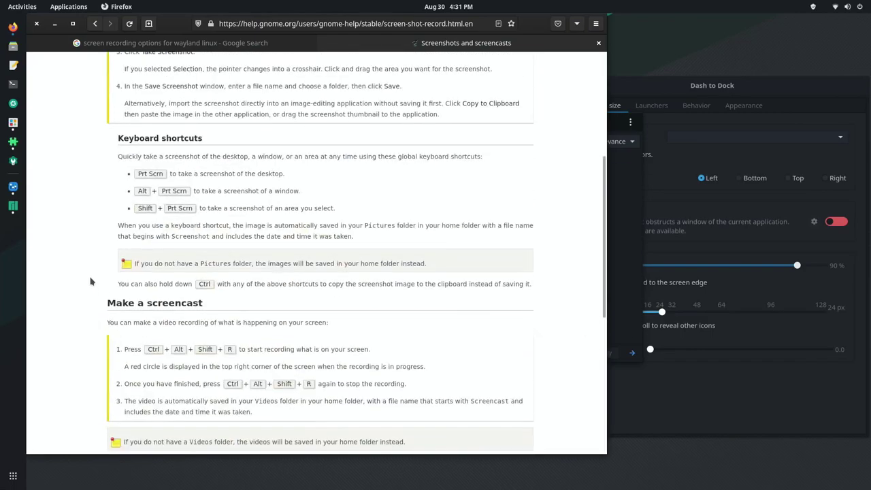
{"action": "key", "text": "alt+Left"}
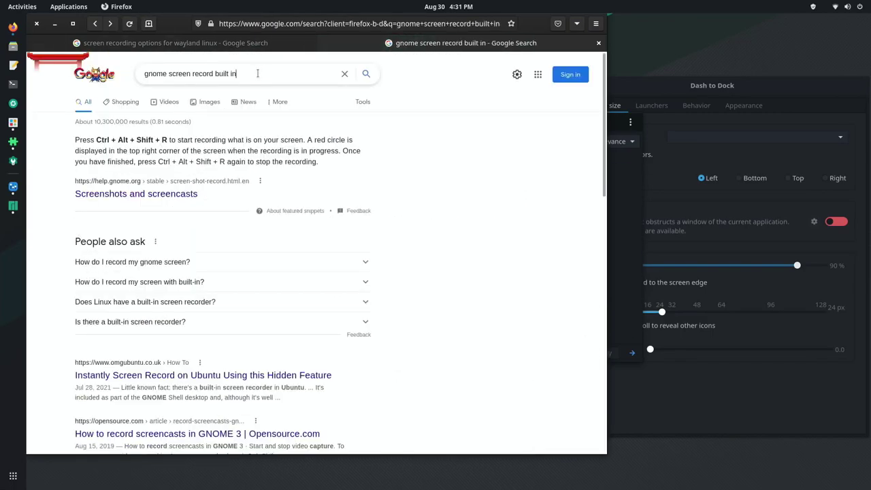
Refine the search to 'gnome screen recorder longer time' and open the OMG! Ubuntu article
{"action": "left_click", "coordinate": [257, 73]}
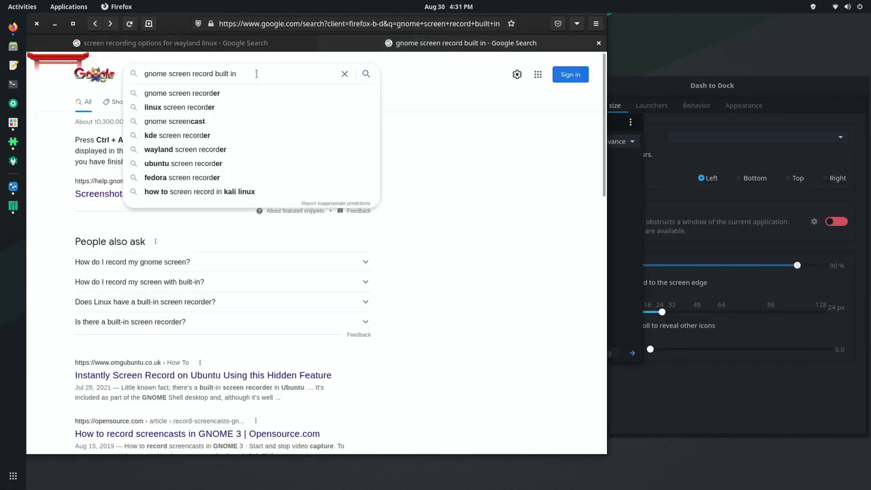
{"action": "left_click", "coordinate": [248, 93]}
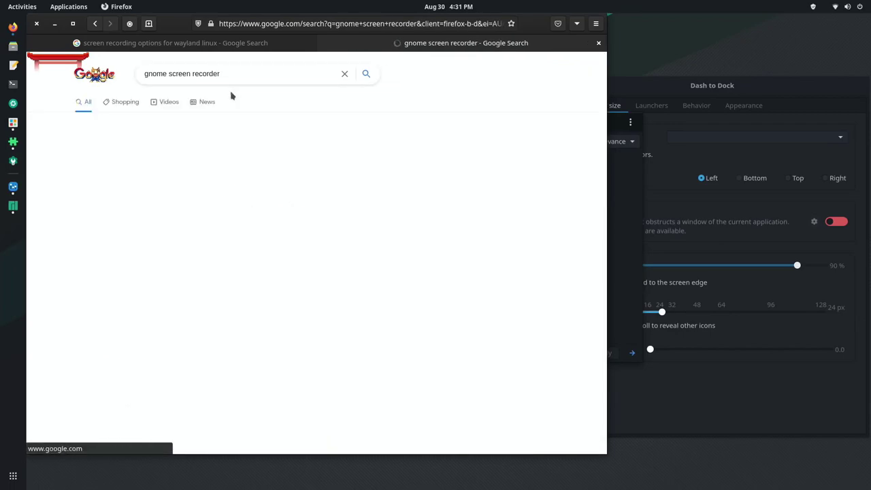
{"action": "left_click", "coordinate": [242, 73]}
{"action": "type", "text": "longer"}
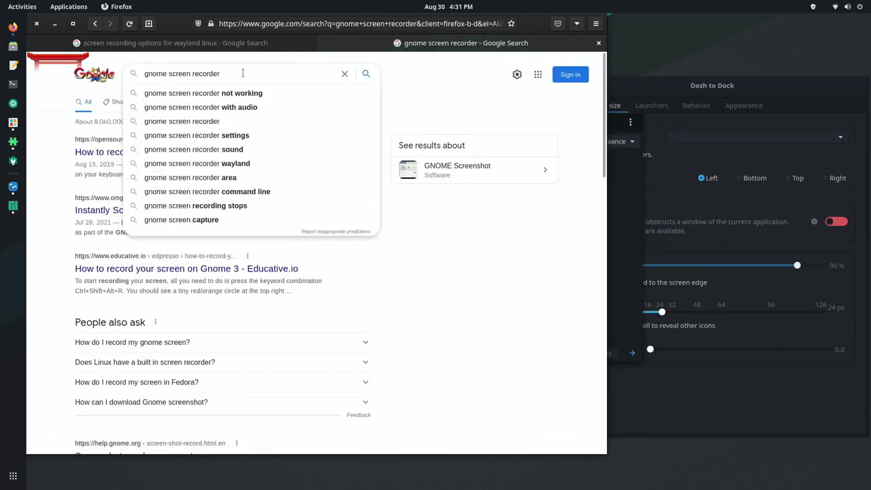
{"action": "type", "text": " time"}
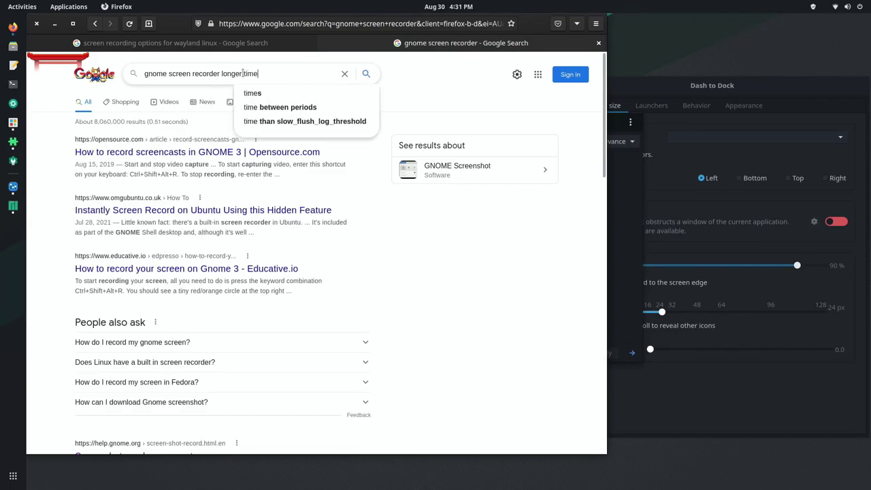
{"action": "key", "text": "Return"}
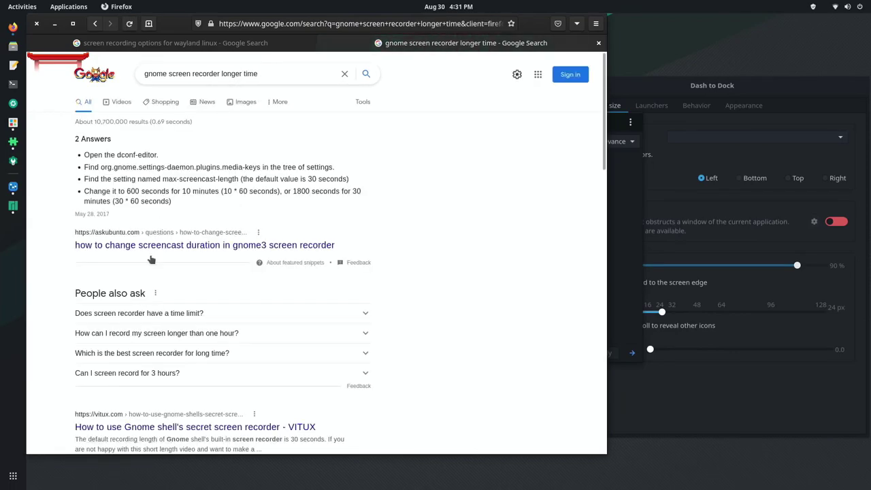
{"action": "scroll", "coordinate": [55, 296], "scroll_direction": "down", "scroll_amount": 5}
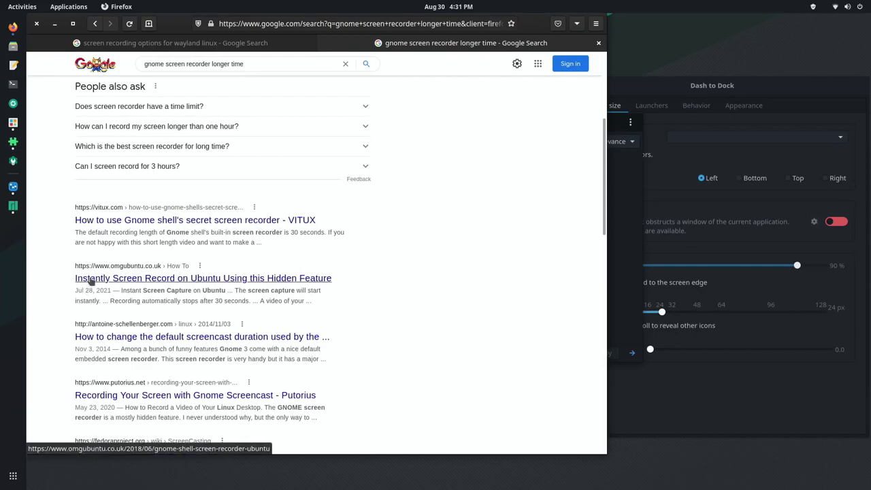
{"action": "left_click", "coordinate": [92, 281]}
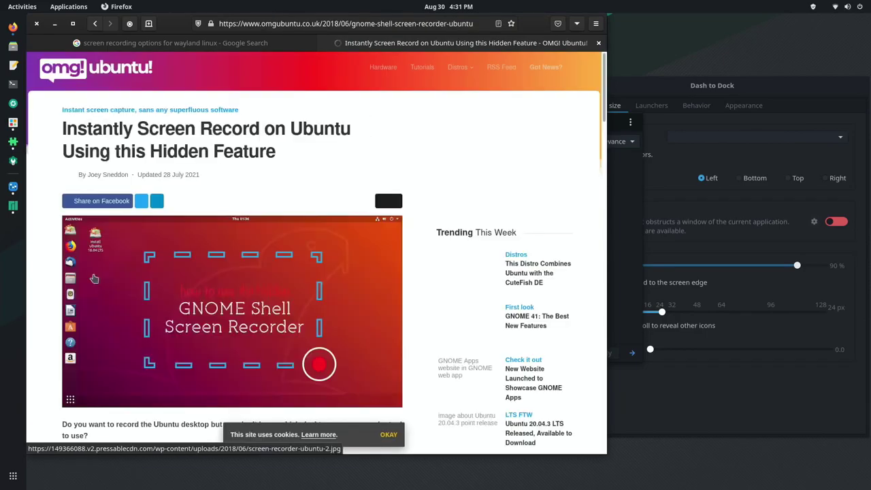
Scroll the article down to the 'Increase the duration of screen recording' section
{"action": "scroll", "coordinate": [44, 306], "scroll_direction": "down", "scroll_amount": 5}
{"action": "scroll", "coordinate": [44, 306], "scroll_direction": "down", "scroll_amount": 10}
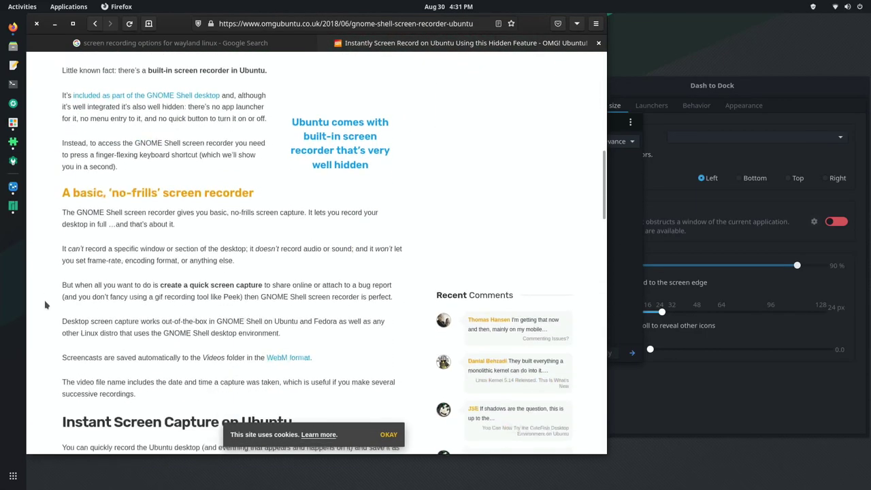
{"action": "scroll", "coordinate": [46, 302], "scroll_direction": "down", "scroll_amount": 1}
{"action": "scroll", "coordinate": [46, 302], "scroll_direction": "down", "scroll_amount": 5}
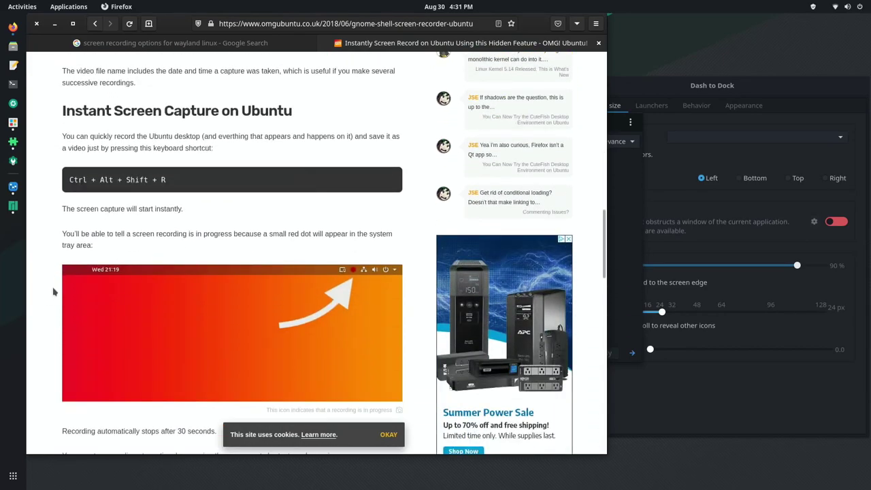
{"action": "scroll", "coordinate": [51, 295], "scroll_direction": "down", "scroll_amount": 6}
{"action": "scroll", "coordinate": [51, 295], "scroll_direction": "down", "scroll_amount": 2}
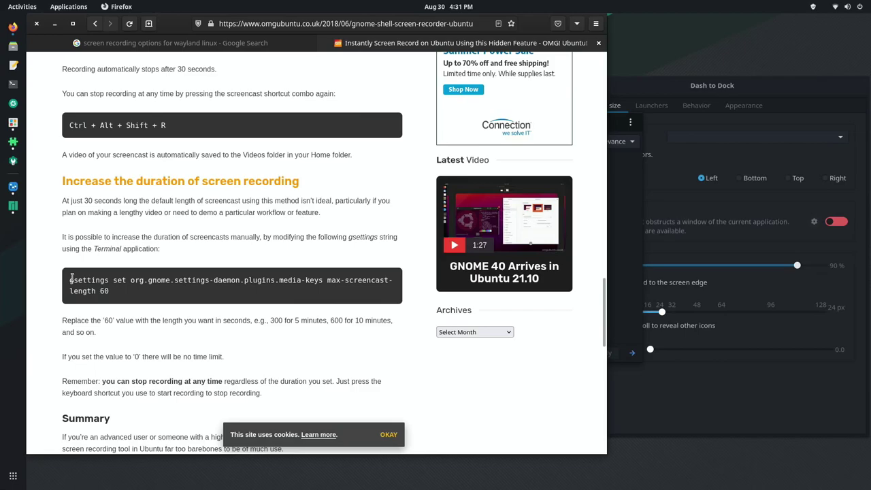
Open a terminal window and place it on the right side of the screen
{"action": "left_click", "coordinate": [844, 7]}
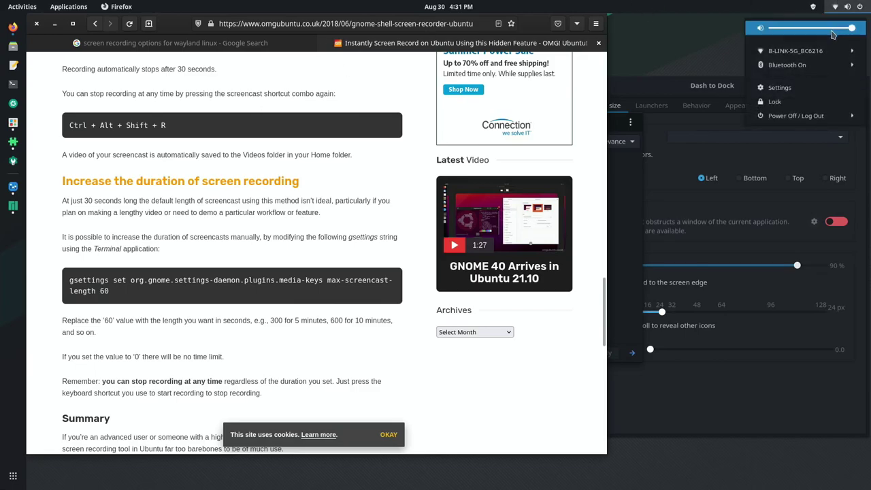
{"action": "left_click", "coordinate": [667, 91]}
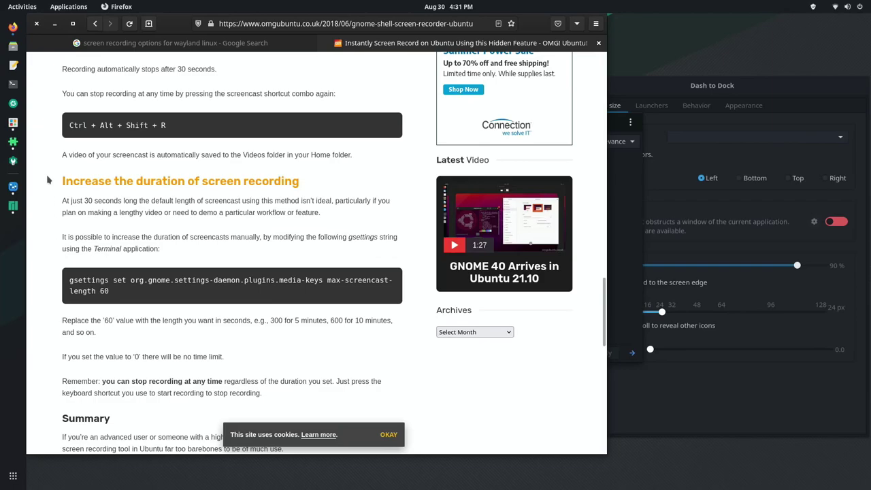
{"action": "left_click", "coordinate": [13, 84]}
{"action": "left_click_drag", "start_coordinate": [235, 23], "coordinate": [743, 93]}
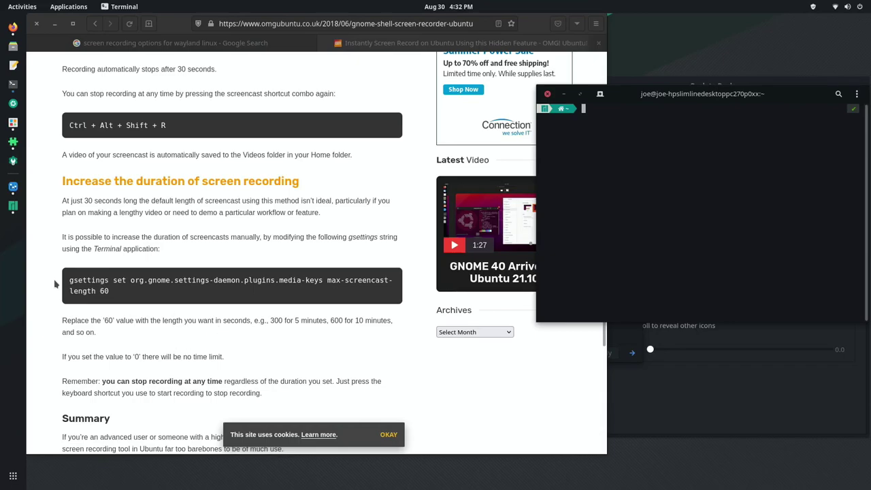
Paste the article's gsettings command into Terminal with max-screencast-length 0 and run it
{"action": "left_click_drag", "start_coordinate": [69, 279], "coordinate": [96, 291]}
{"action": "right_click", "coordinate": [95, 291]}
{"action": "left_click", "coordinate": [107, 300]}
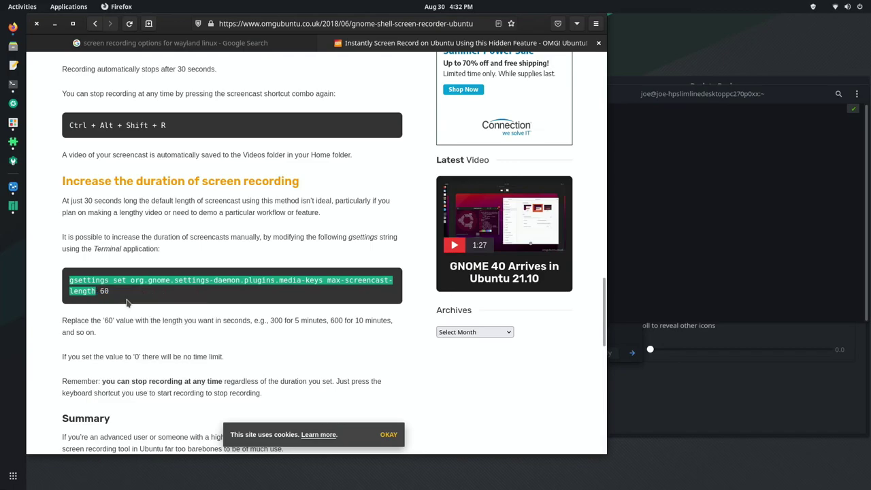
{"action": "left_click", "coordinate": [805, 140]}
{"action": "key", "text": "ctrl+shift+v"}
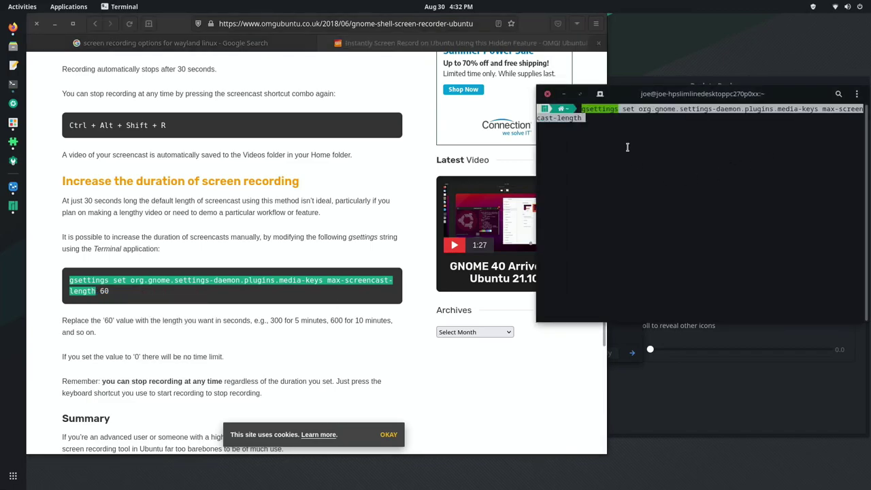
{"action": "type", "text": "0"}
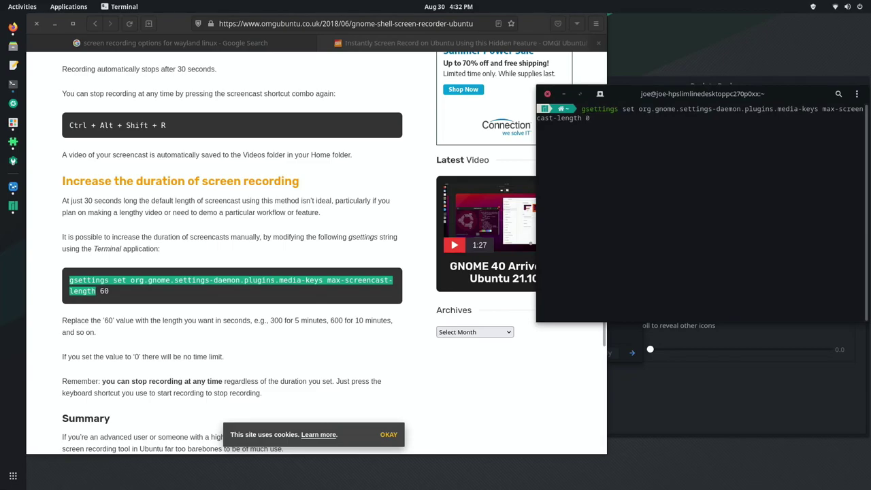
{"action": "key", "text": "Return"}
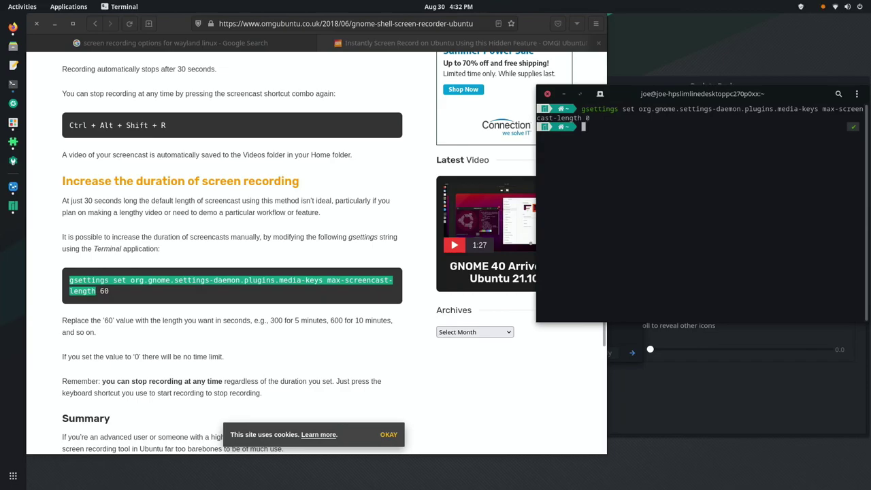
{"action": "left_click", "coordinate": [822, 10]}
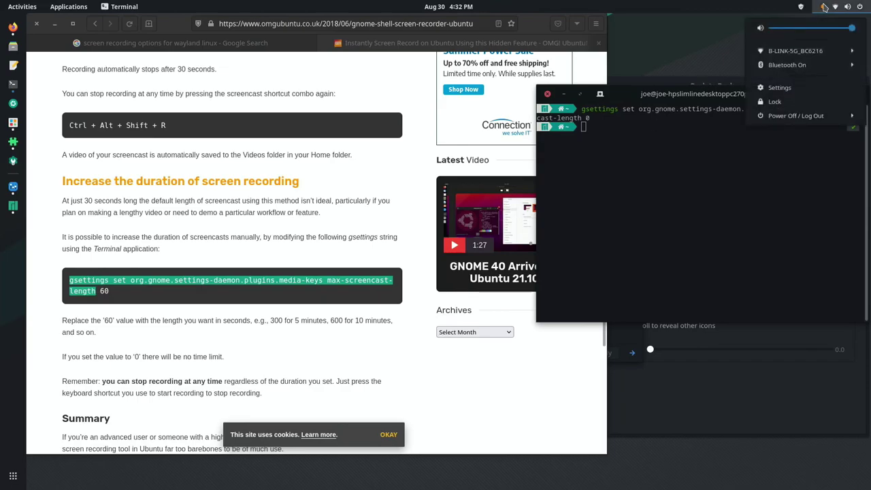
{"action": "left_click", "coordinate": [823, 10]}
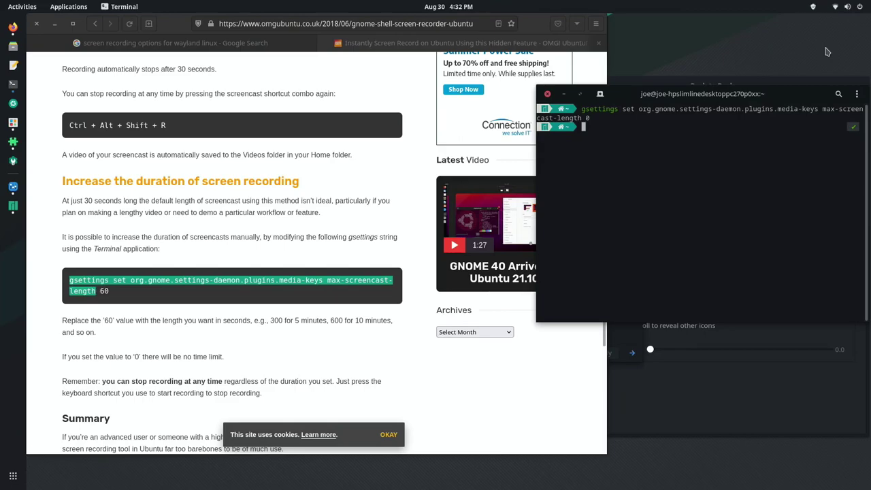
Play the test screencast from the Videos folder in Files, then close the player
{"action": "left_click", "coordinate": [16, 48]}
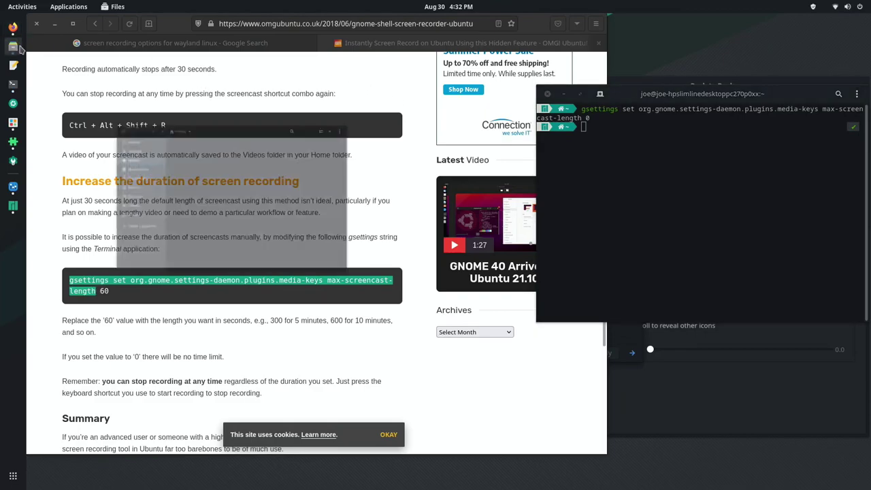
{"action": "double_click", "coordinate": [139, 91]}
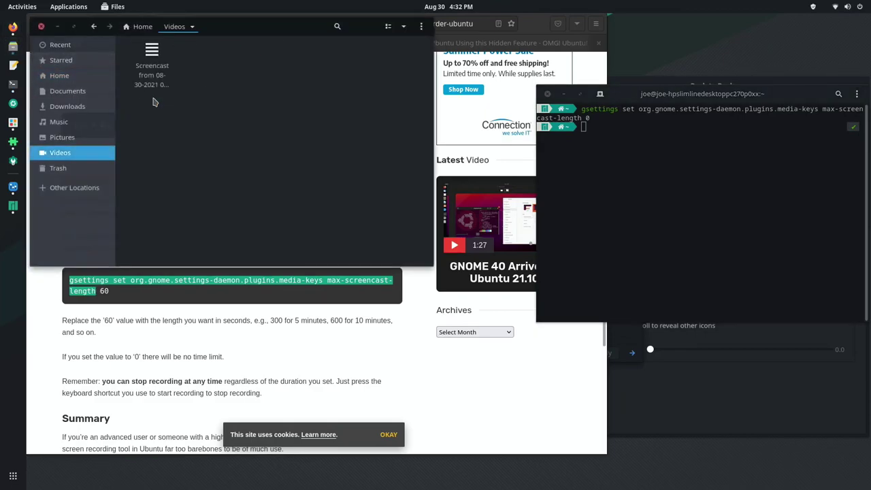
{"action": "left_click_drag", "start_coordinate": [234, 37], "coordinate": [421, 91]}
{"action": "double_click", "coordinate": [341, 119]}
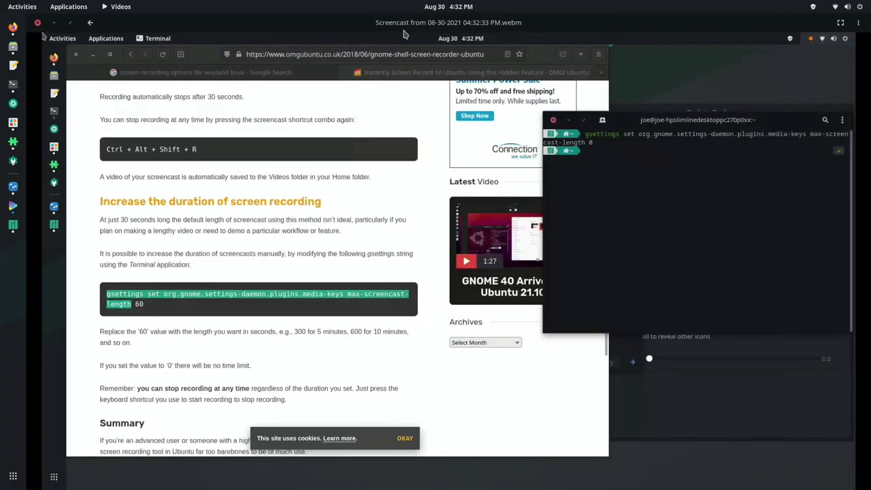
{"action": "left_click", "coordinate": [37, 23]}
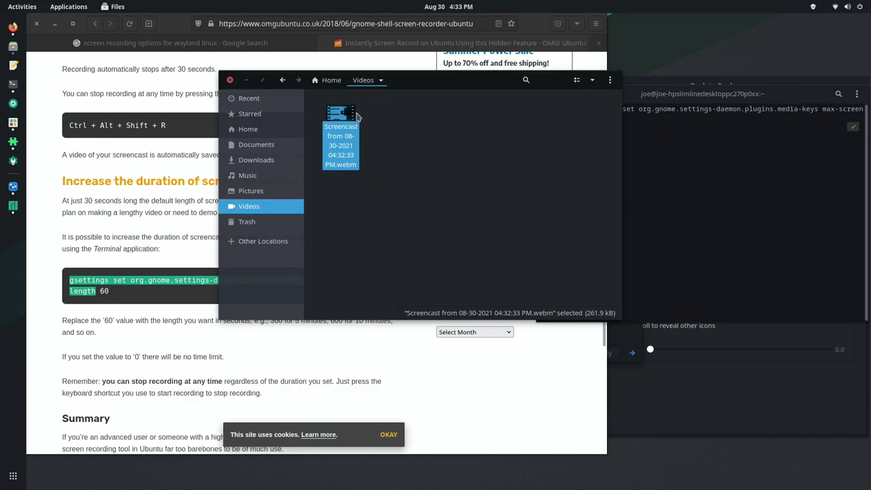
Move the screencast file to the trash
{"action": "right_click", "coordinate": [342, 115]}
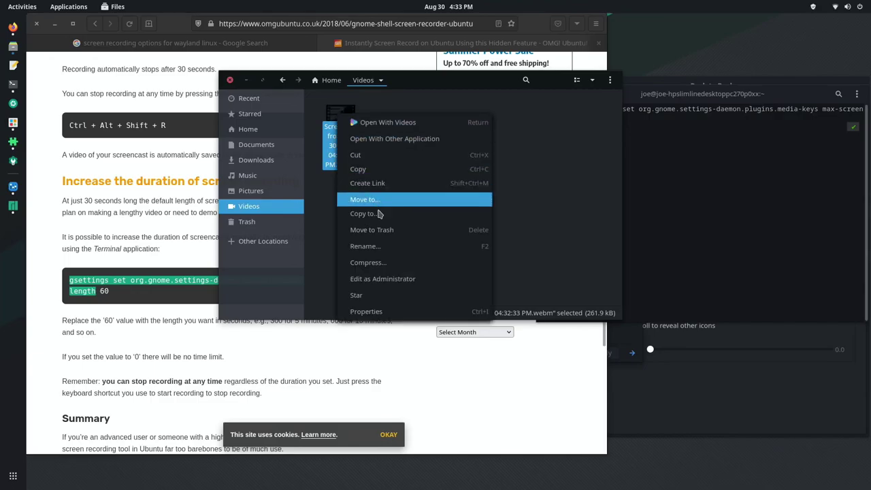
{"action": "left_click", "coordinate": [384, 232]}
{"action": "key", "text": "ctrl+alt+Left"}
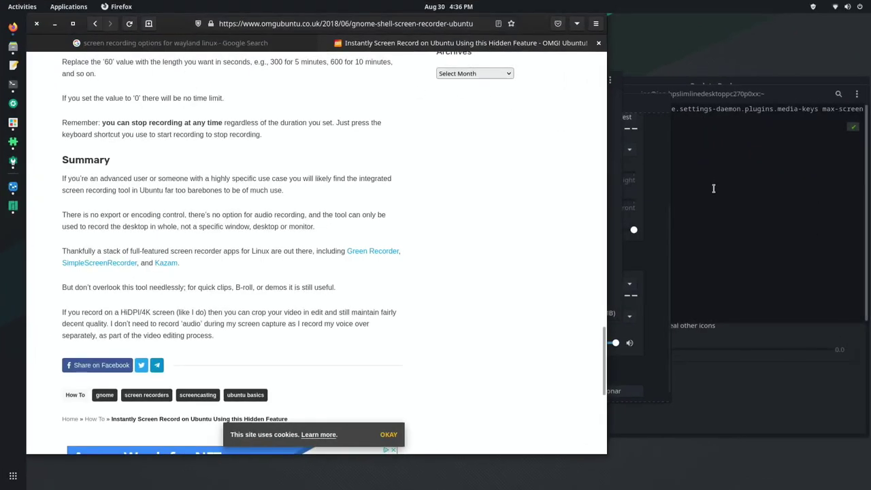
{"action": "key", "text": "alt+Tab"}
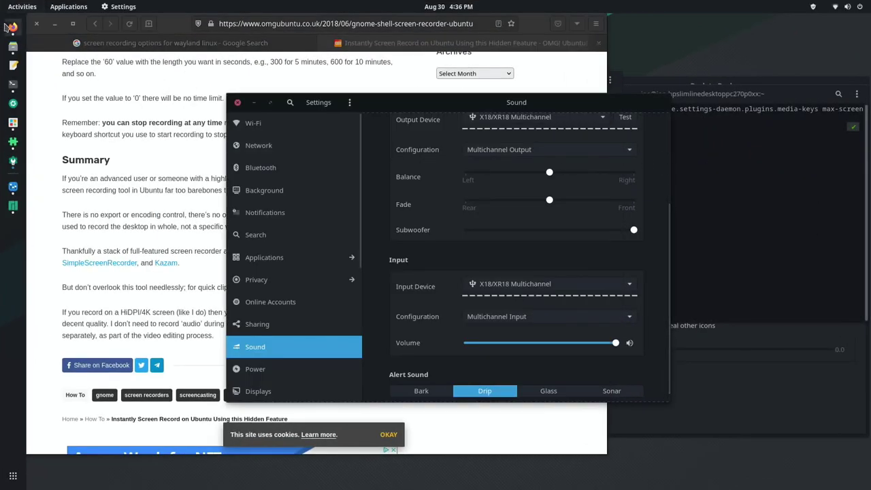
{"action": "left_click", "coordinate": [12, 27]}
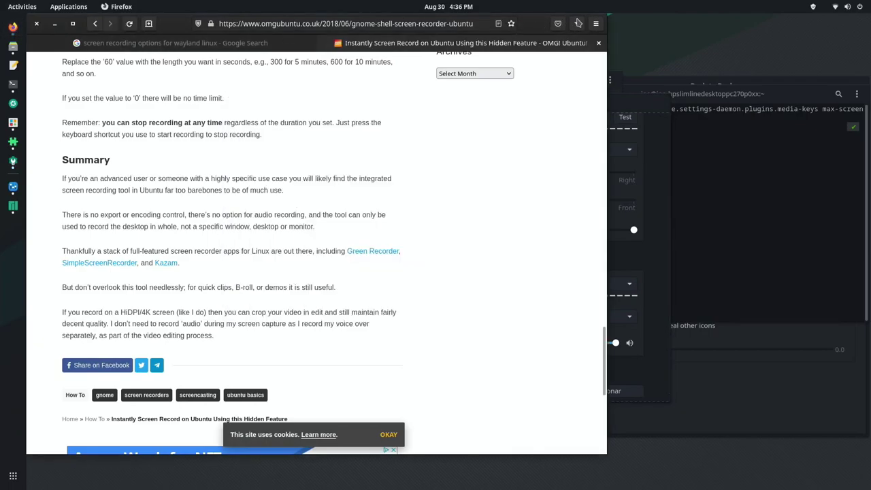
{"action": "left_click", "coordinate": [150, 24]}
{"action": "left_click", "coordinate": [181, 310]}
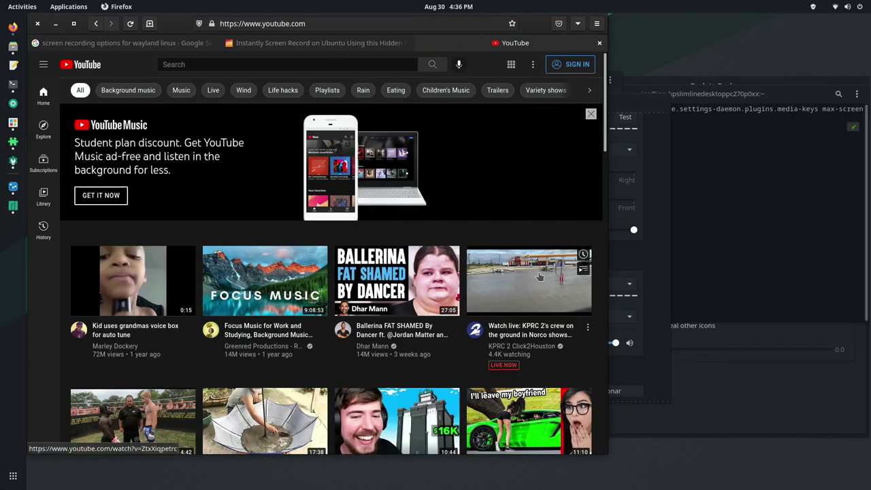
{"action": "left_click", "coordinate": [258, 282]}
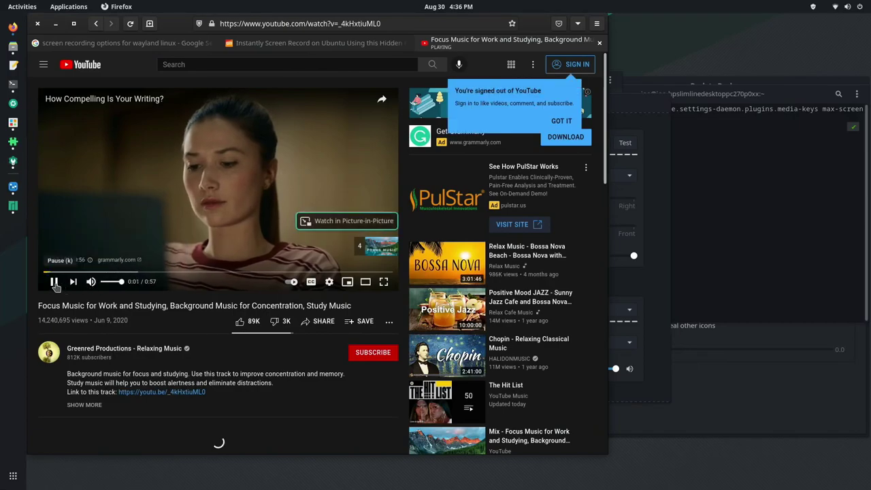
{"action": "left_click", "coordinate": [54, 282]}
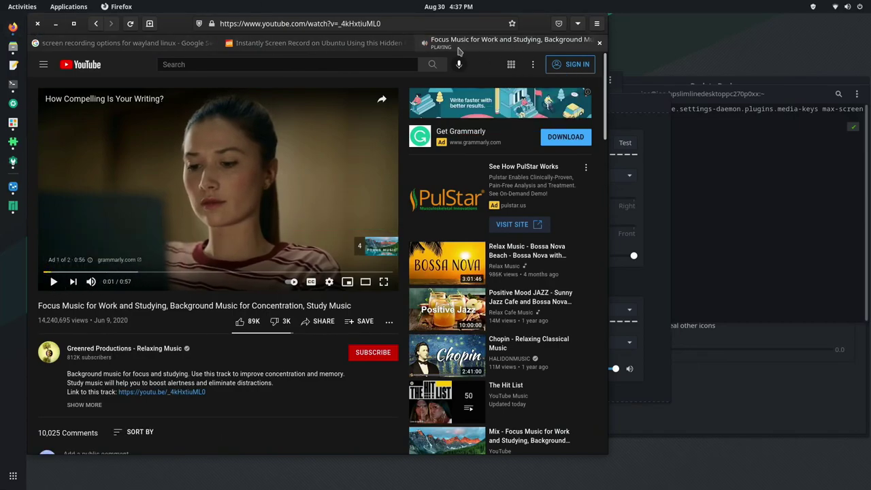
{"action": "middle_click", "coordinate": [459, 51]}
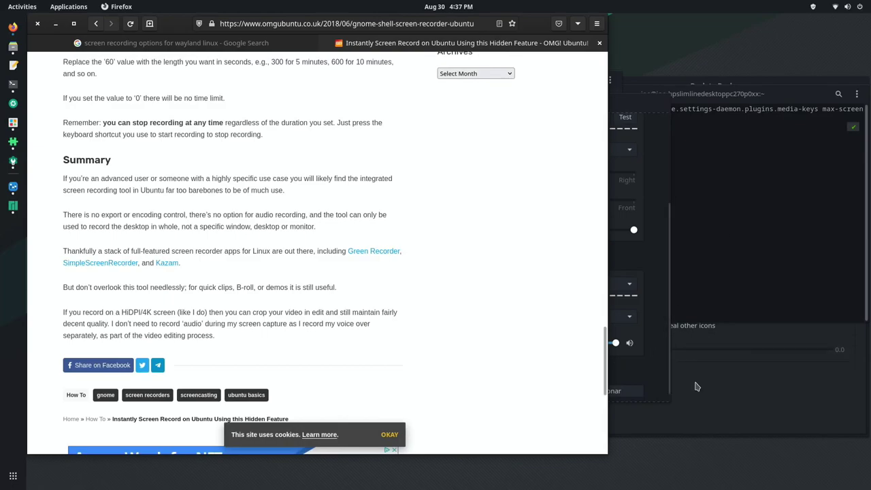
{"action": "left_click", "coordinate": [13, 47]}
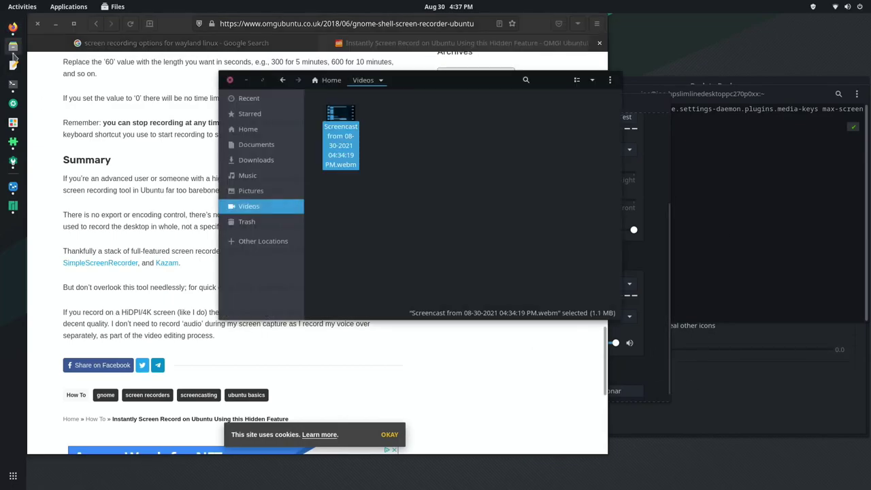
{"action": "double_click", "coordinate": [342, 123]}
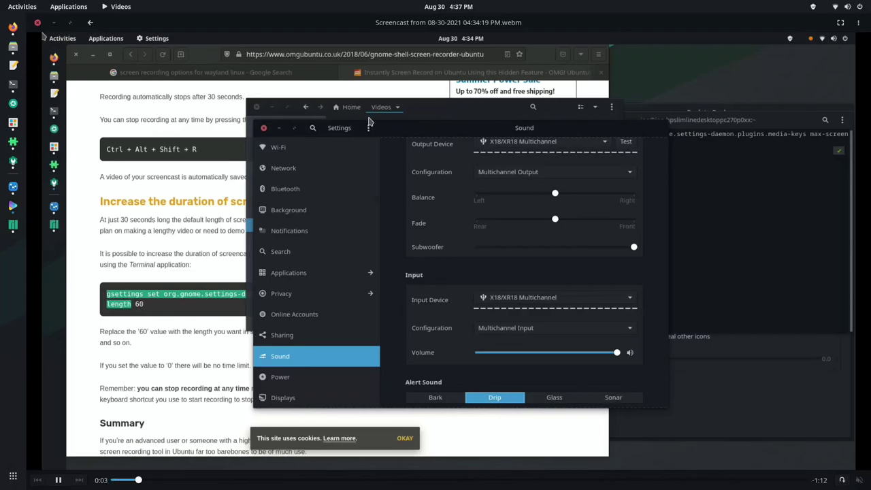
{"action": "left_click", "coordinate": [400, 480]}
{"action": "left_click_drag", "start_coordinate": [400, 480], "coordinate": [576, 480]}
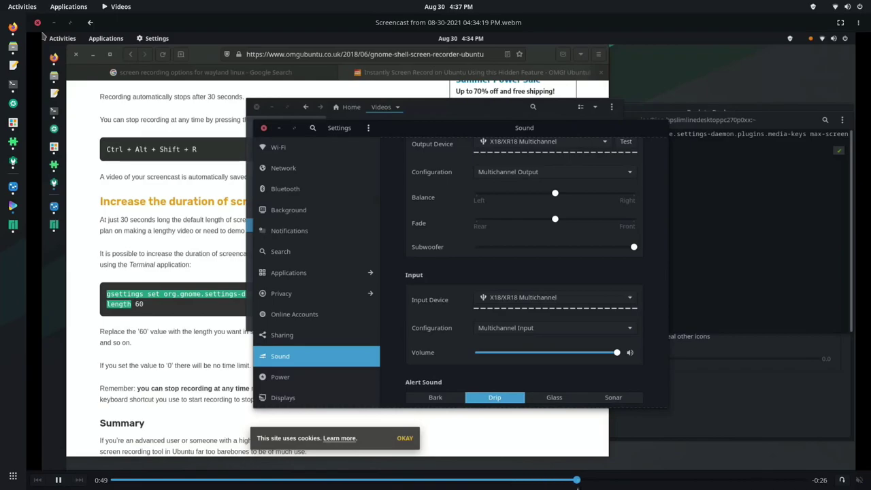
{"action": "left_click", "coordinate": [663, 481]}
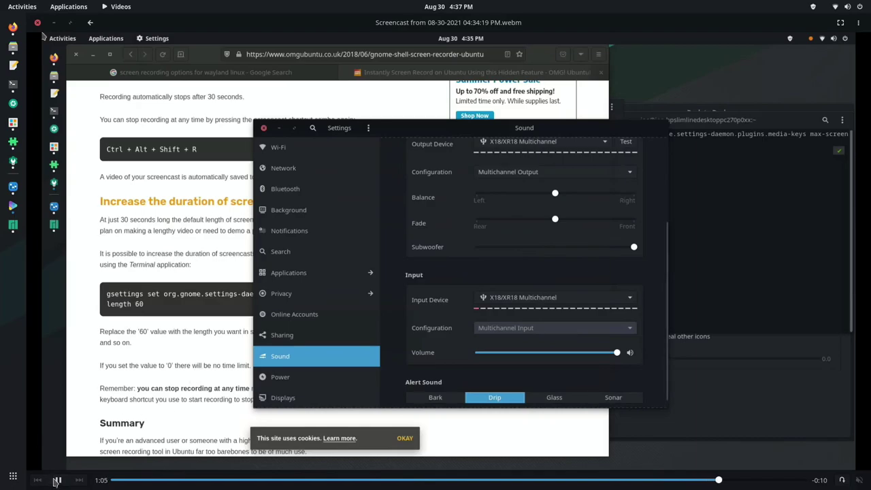
{"action": "left_click_drag", "start_coordinate": [157, 29], "coordinate": [42, 8]}
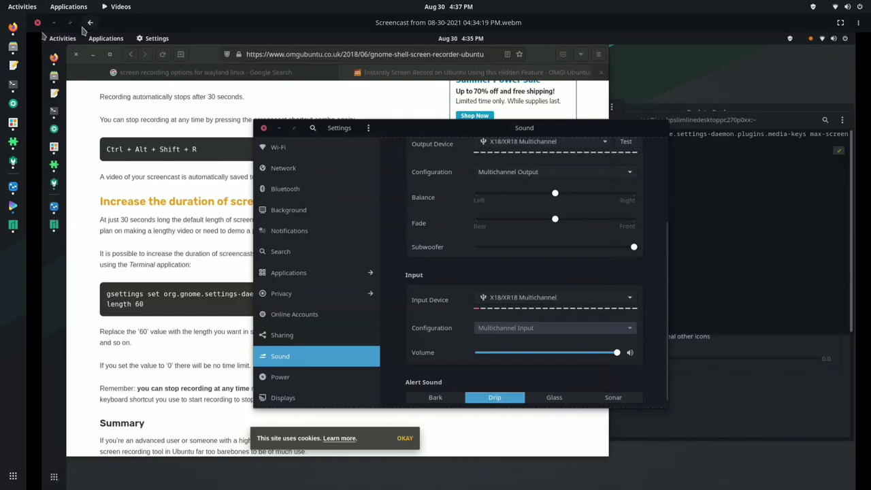
Close the player, trash the 04:34:19 PM screencast from Videos, and close Files
{"action": "left_click", "coordinate": [37, 23]}
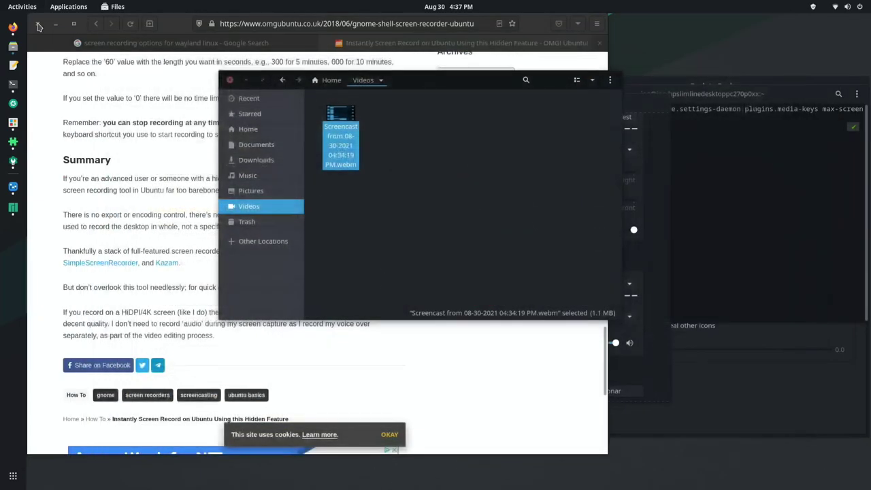
{"action": "right_click", "coordinate": [345, 121]}
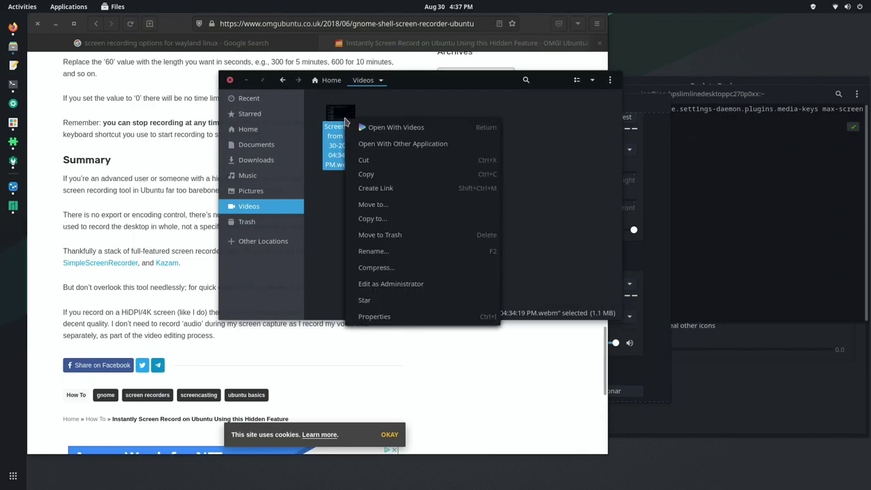
{"action": "left_click", "coordinate": [373, 235]}
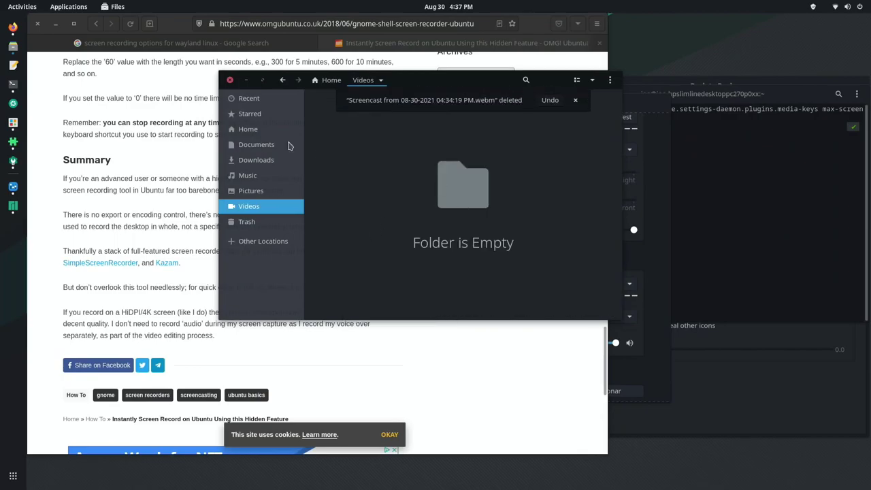
{"action": "left_click", "coordinate": [229, 80]}
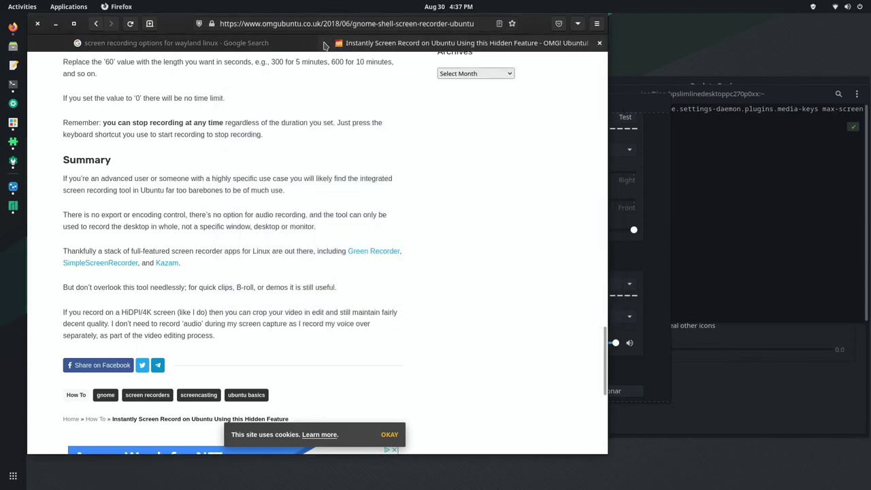
Close Firefox, view the About page in Settings, then close Settings
{"action": "left_click", "coordinate": [38, 24]}
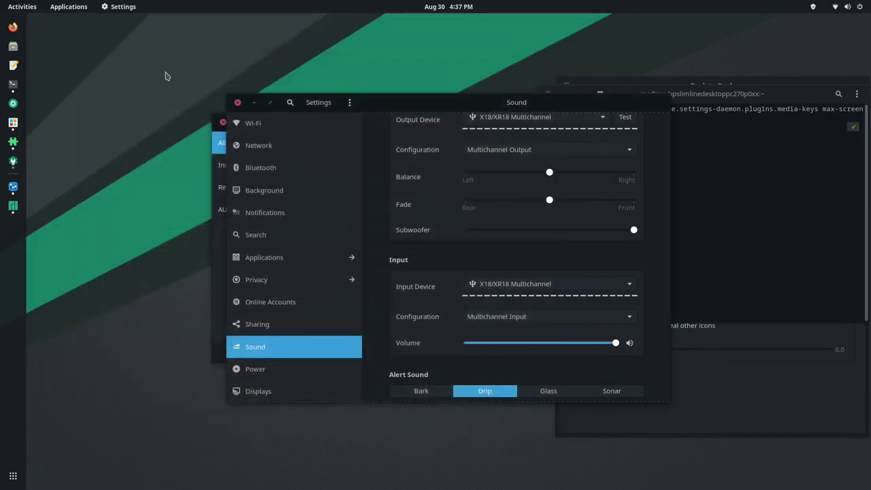
{"action": "scroll", "coordinate": [320, 292], "scroll_direction": "down", "scroll_amount": 5}
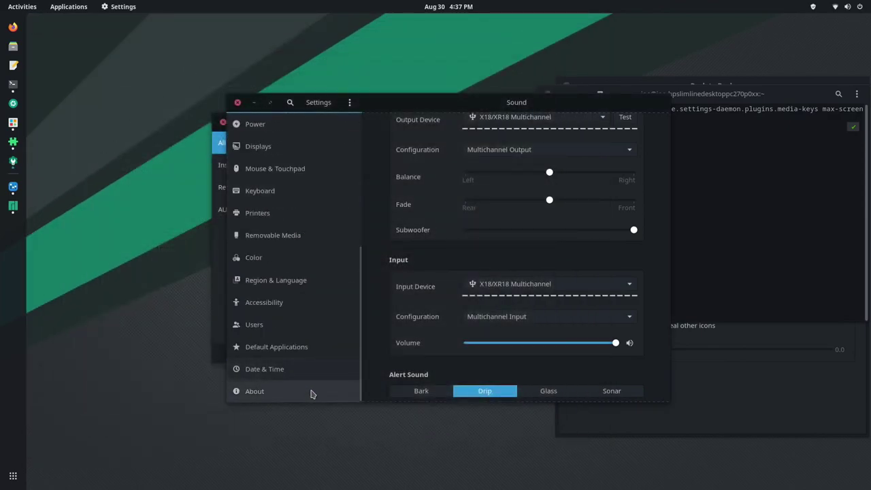
{"action": "left_click", "coordinate": [311, 391]}
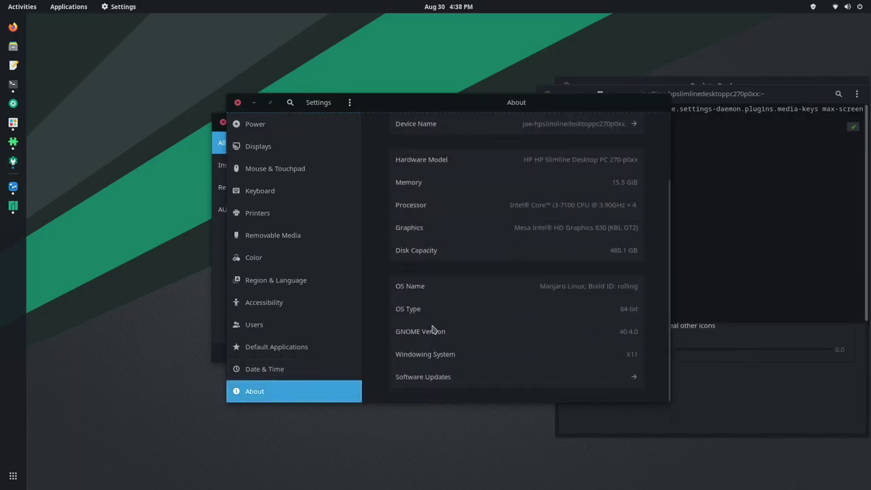
{"action": "left_click", "coordinate": [238, 102]}
{"action": "left_click_drag", "start_coordinate": [345, 121], "coordinate": [265, 104]}
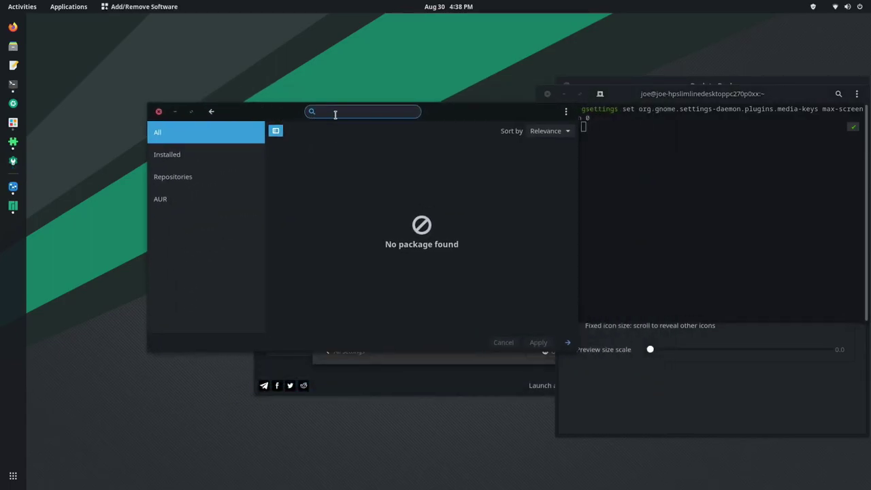
Search for and queue SimpleScreenRecorder 0.4.3-1 and QjackCtl 0.9.4-1 for installation
{"action": "type", "text": "simplescreenrecorder"}
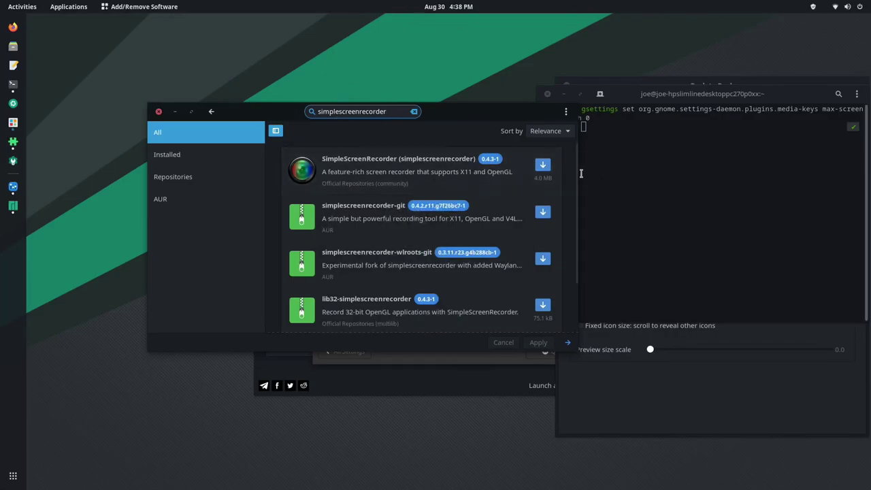
{"action": "left_click", "coordinate": [544, 166]}
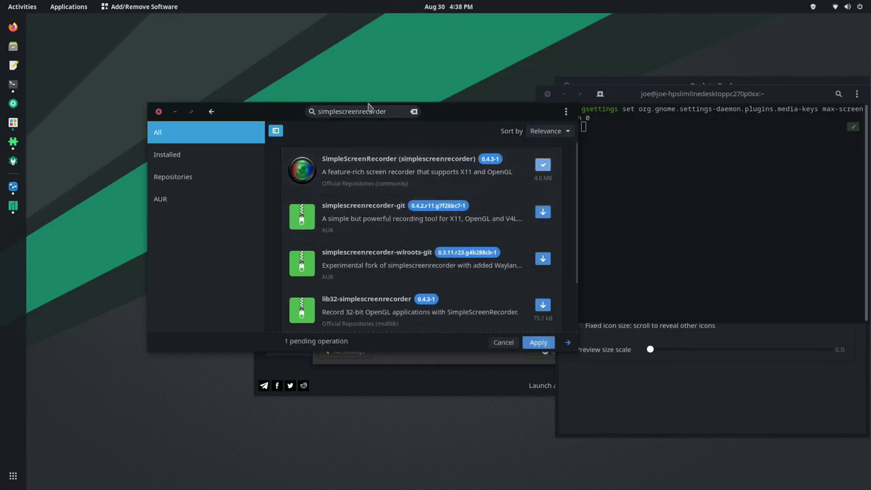
{"action": "double_click", "coordinate": [392, 112]}
{"action": "type", "text": "qjack"}
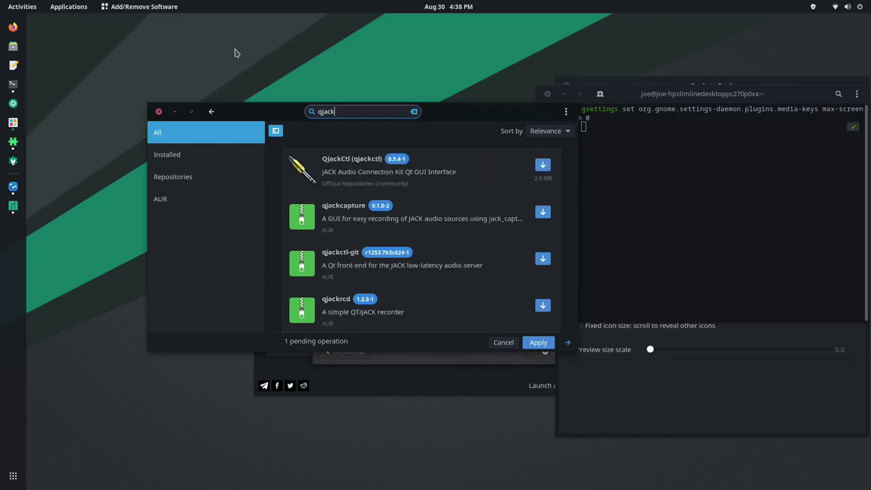
{"action": "left_click", "coordinate": [543, 164]}
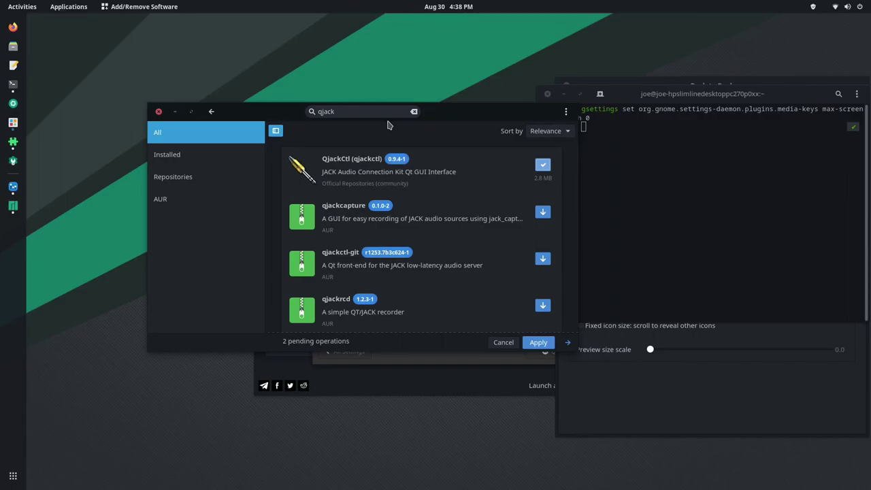
{"action": "left_click_drag", "start_coordinate": [375, 116], "coordinate": [311, 102]}
{"action": "left_click", "coordinate": [311, 98]}
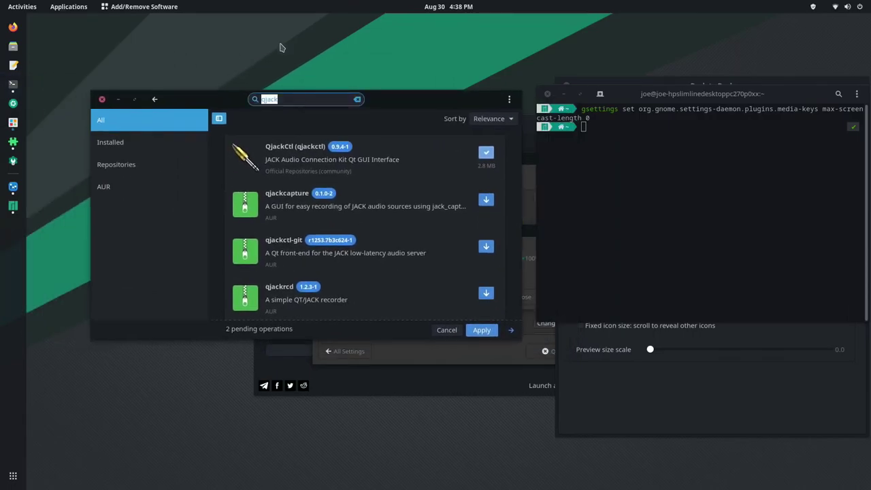
Search 'stu' to view the AUR studio-controls-git 2.1.1 details, then return to Browse
{"action": "type", "text": "studio controls"}
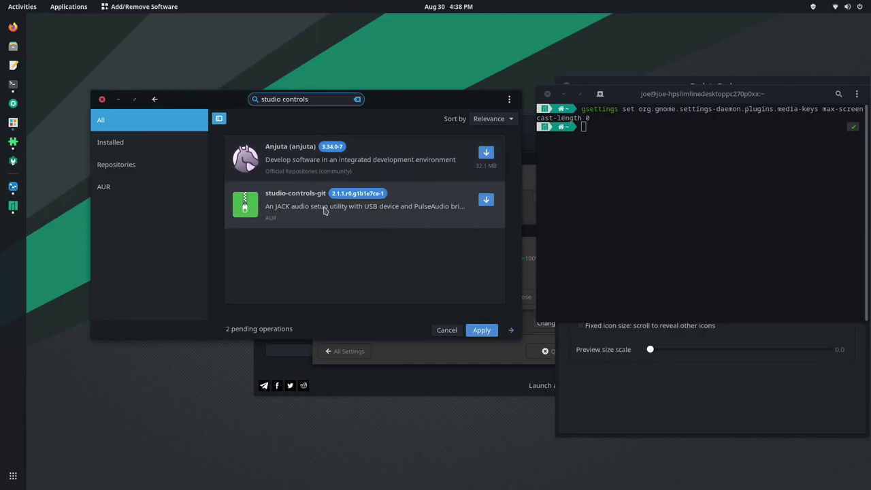
{"action": "left_click", "coordinate": [287, 210]}
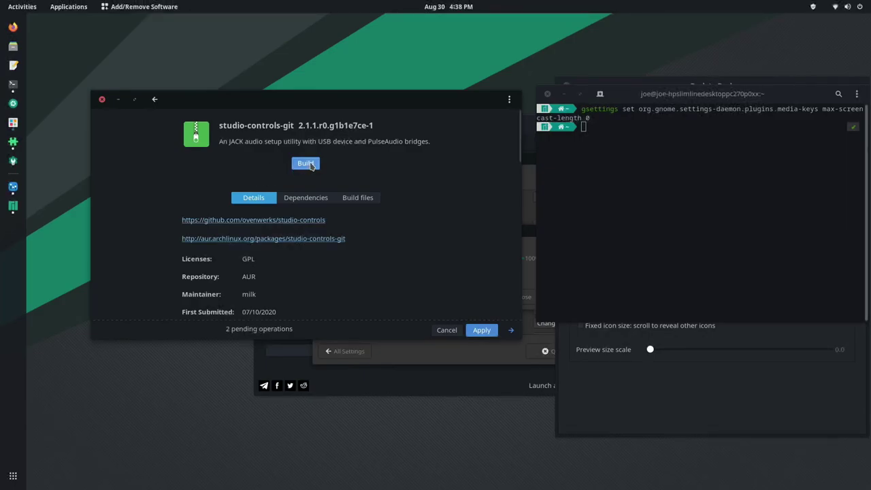
{"action": "left_click", "coordinate": [154, 99]}
{"action": "left_click", "coordinate": [155, 99]}
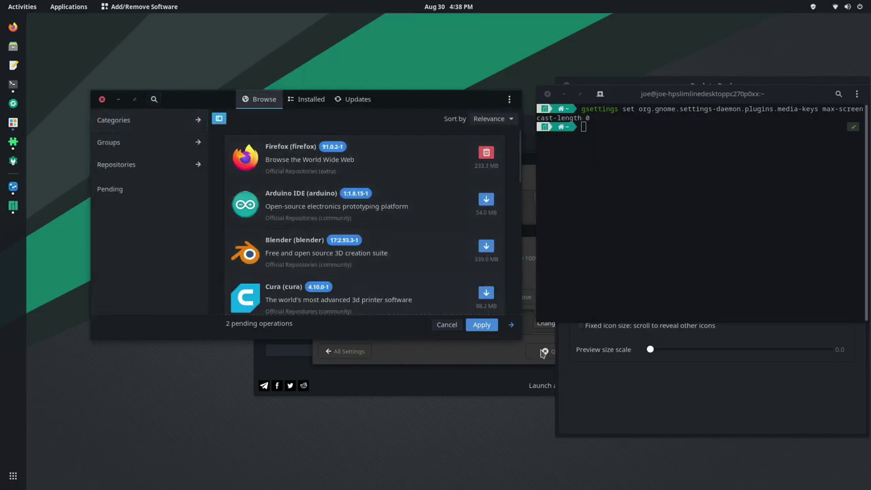
Search for 'gtk theme' and scroll through the matching packages
{"action": "left_click", "coordinate": [154, 99]}
{"action": "type", "text": "gtk theme"}
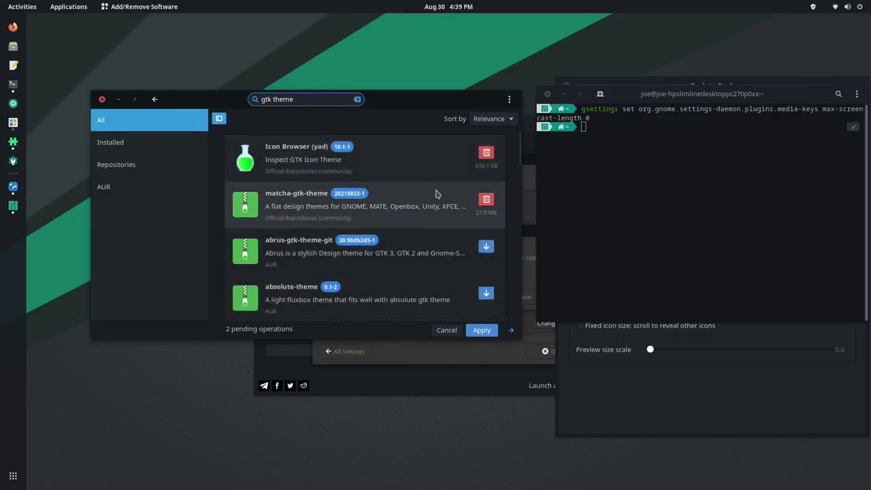
{"action": "scroll", "coordinate": [439, 199], "scroll_direction": "down", "scroll_amount": 1}
{"action": "scroll", "coordinate": [439, 198], "scroll_direction": "down", "scroll_amount": 2}
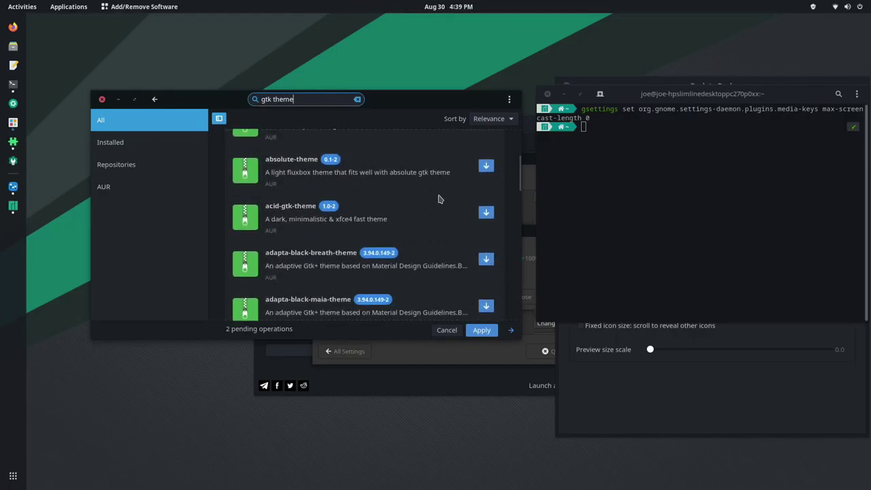
{"action": "scroll", "coordinate": [438, 199], "scroll_direction": "down", "scroll_amount": 8}
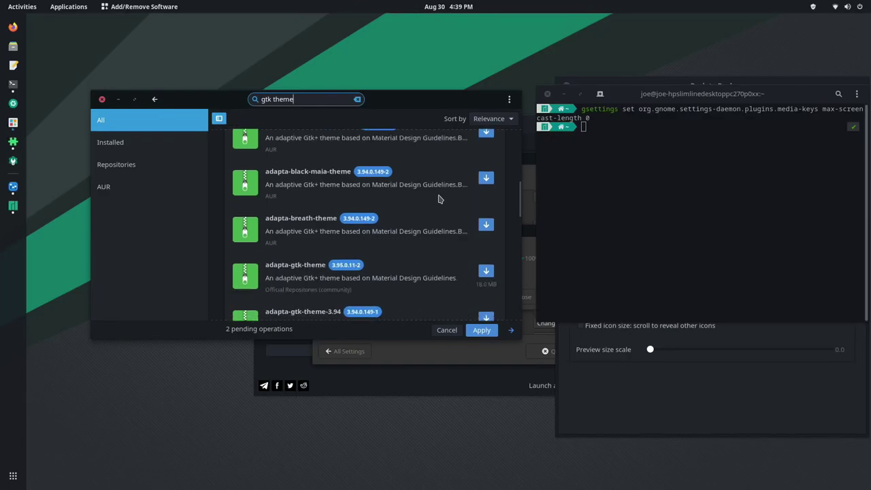
{"action": "scroll", "coordinate": [439, 197], "scroll_direction": "down", "scroll_amount": 10}
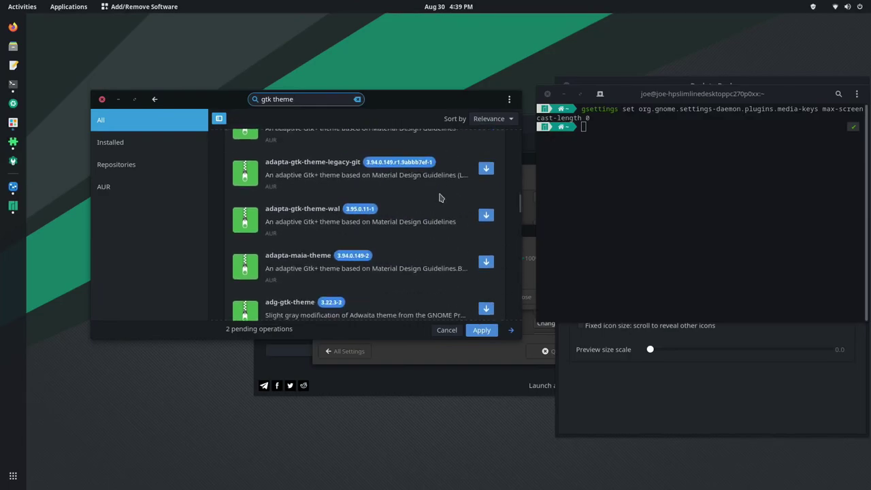
{"action": "scroll", "coordinate": [440, 196], "scroll_direction": "down", "scroll_amount": 6}
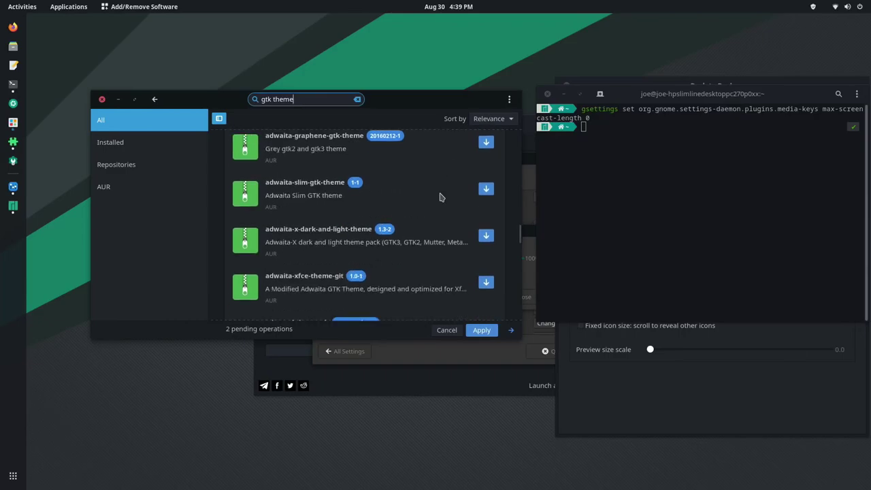
{"action": "scroll", "coordinate": [436, 191], "scroll_direction": "up", "scroll_amount": 5}
Refine the query to 'gtk theme sur' so whitesur-gtk-theme-git appears in the results
{"action": "type", "text": "ma"}
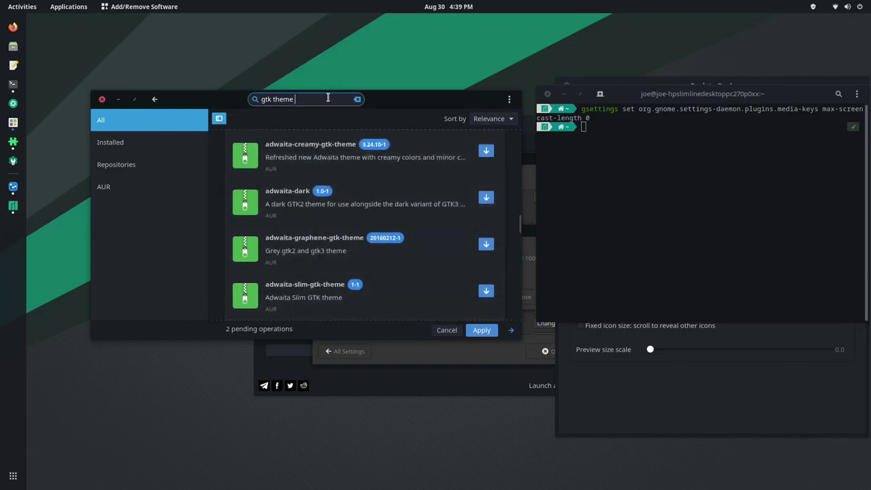
{"action": "key", "text": "BackSpace"}
{"action": "key", "text": "BackSpace"}
{"action": "type", "text": "sut"}
{"action": "key", "text": "BackSpace"}
{"action": "type", "text": "r"}
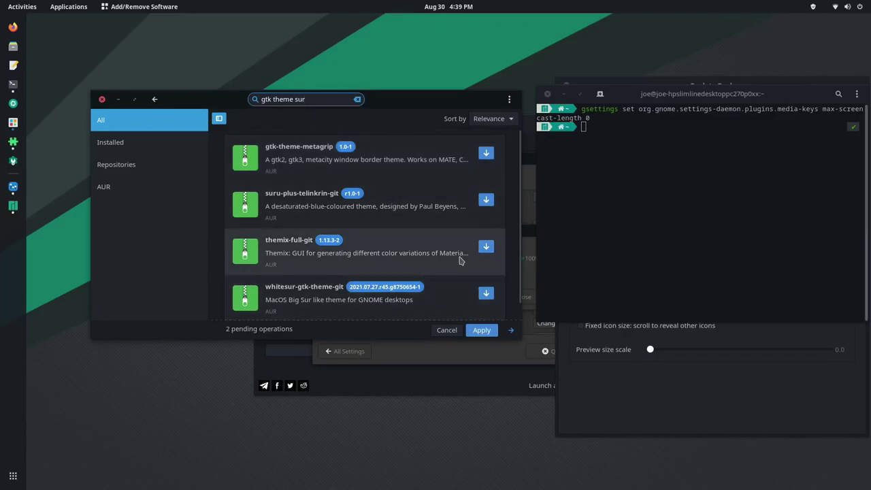
{"action": "scroll", "coordinate": [456, 252], "scroll_direction": "down", "scroll_amount": 1}
{"action": "scroll", "coordinate": [366, 195], "scroll_direction": "up", "scroll_amount": 1}
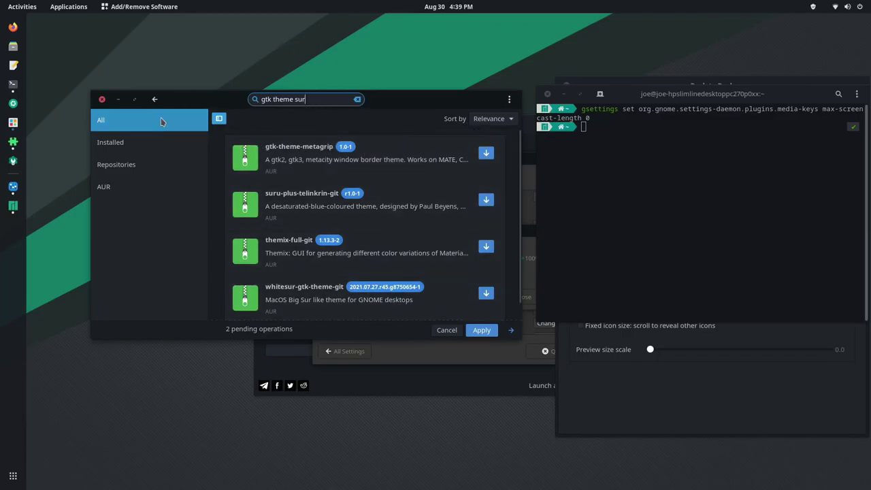
Limit 'gtk theme' results to Repositories and browse themes like materia-gtk-theme and nx-gtk-themes
{"action": "left_click", "coordinate": [140, 165]}
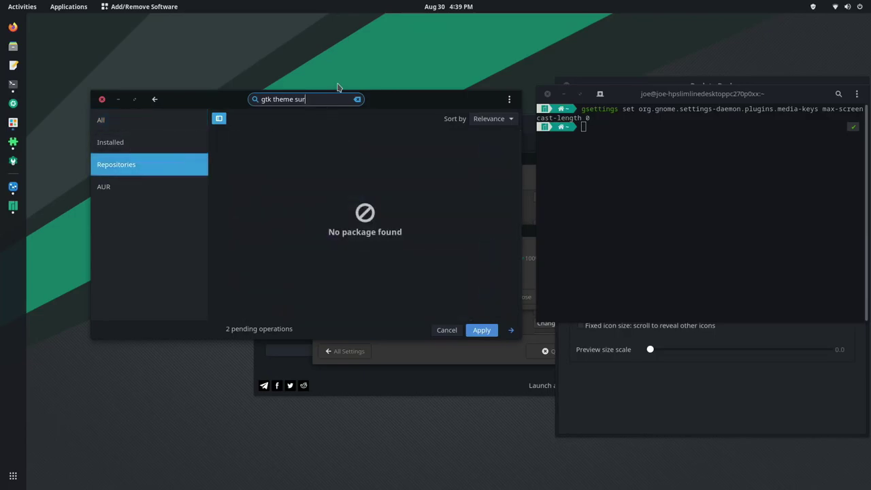
{"action": "key", "text": "BackSpace"}
{"action": "key", "text": "BackSpace"}
{"action": "key", "text": "BackSpace"}
{"action": "scroll", "coordinate": [448, 217], "scroll_direction": "down", "scroll_amount": 2}
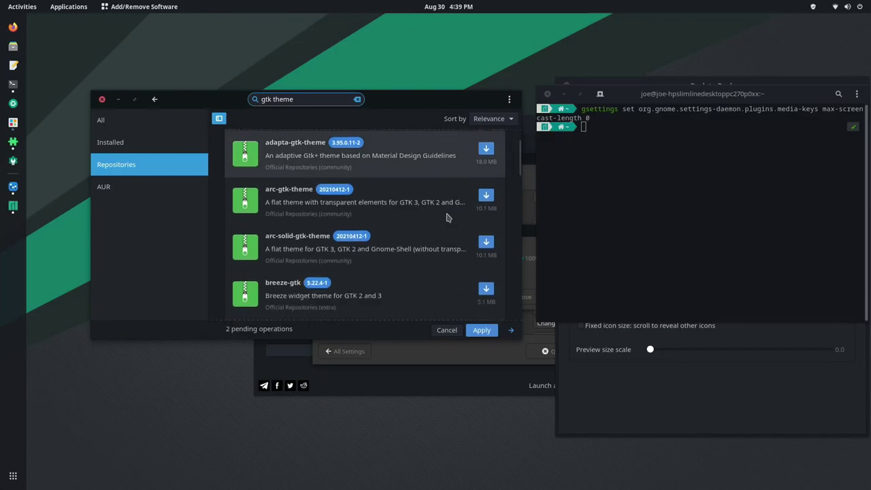
{"action": "scroll", "coordinate": [447, 217], "scroll_direction": "down", "scroll_amount": 8}
{"action": "scroll", "coordinate": [448, 217], "scroll_direction": "down", "scroll_amount": 6}
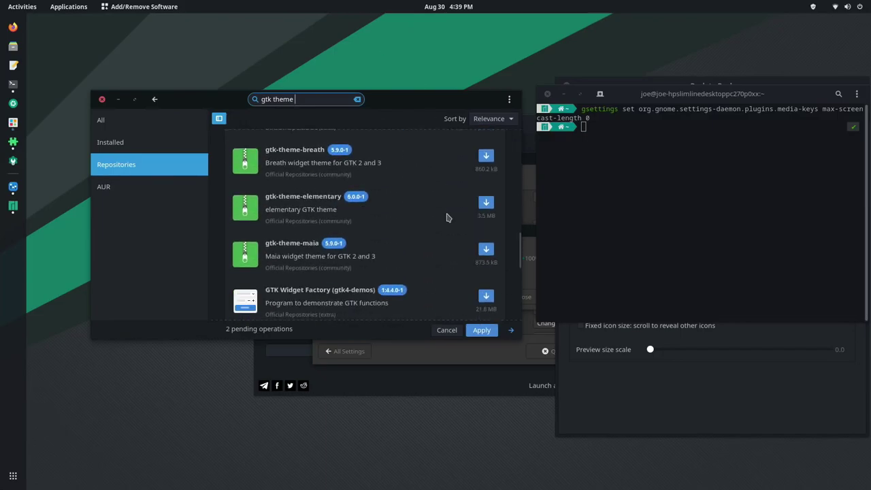
{"action": "scroll", "coordinate": [448, 217], "scroll_direction": "down", "scroll_amount": 3}
{"action": "scroll", "coordinate": [448, 217], "scroll_direction": "down", "scroll_amount": 5}
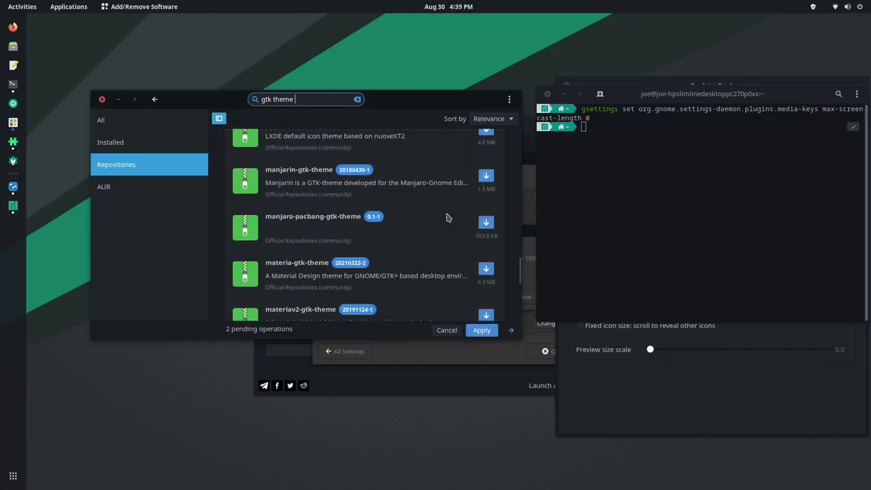
{"action": "scroll", "coordinate": [447, 217], "scroll_direction": "down", "scroll_amount": 2}
{"action": "scroll", "coordinate": [448, 201], "scroll_direction": "down", "scroll_amount": 1}
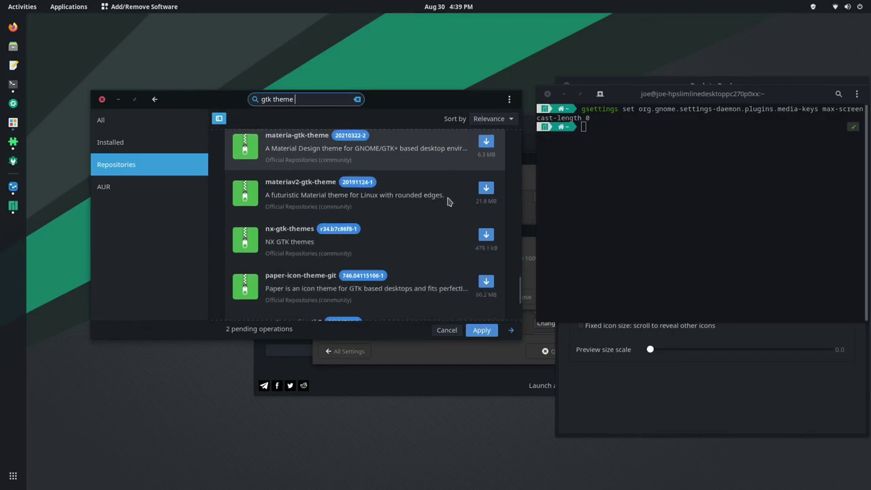
{"action": "scroll", "coordinate": [447, 201], "scroll_direction": "down", "scroll_amount": 2}
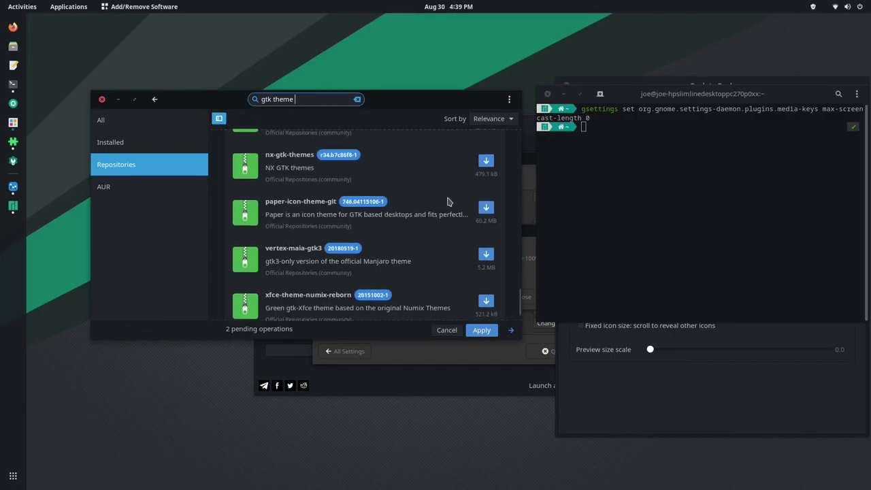
{"action": "scroll", "coordinate": [448, 201], "scroll_direction": "up", "scroll_amount": 3}
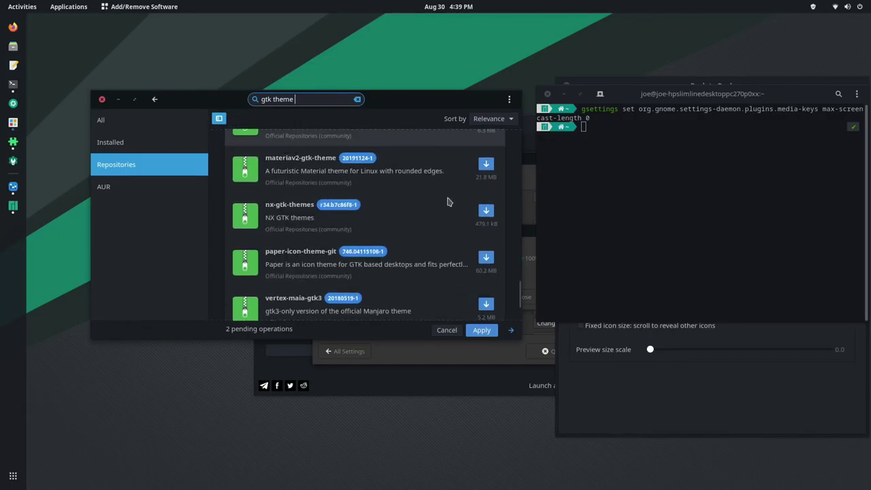
{"action": "scroll", "coordinate": [448, 201], "scroll_direction": "down", "scroll_amount": 1}
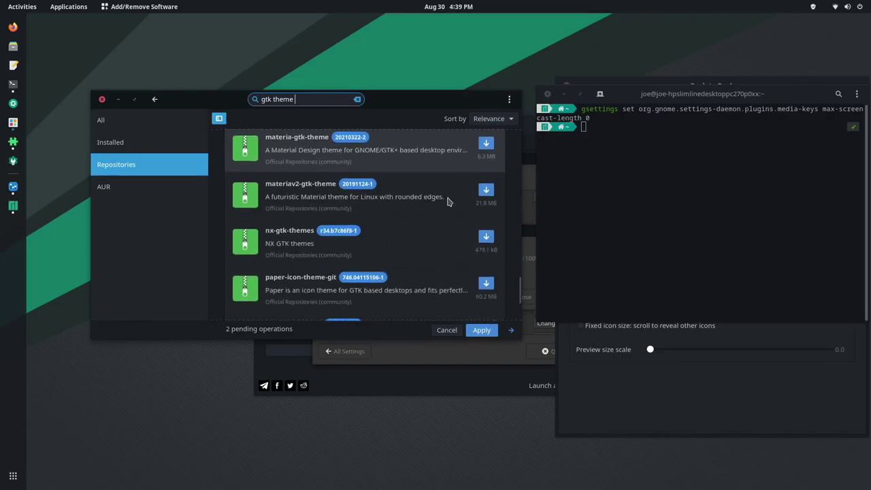
Check the materiav2-gtk-theme details, then queue materiav2-gtk-theme and materia-gtk-theme for installation
{"action": "left_click", "coordinate": [449, 221]}
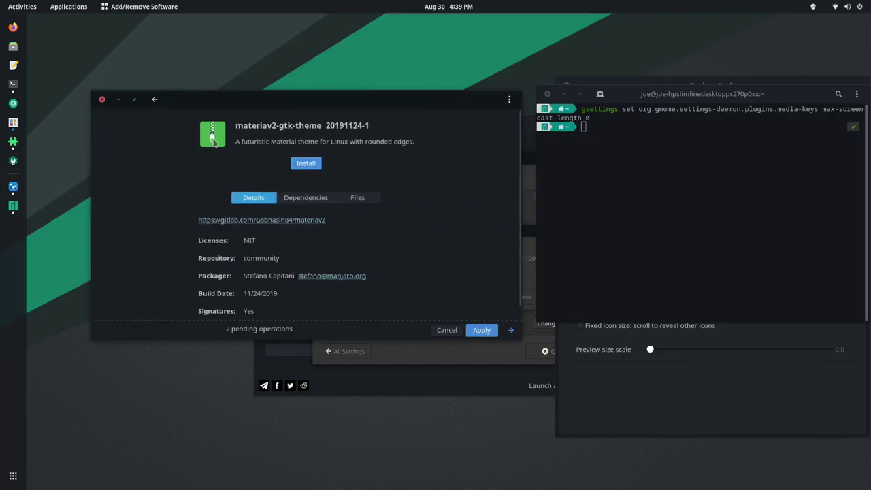
{"action": "left_click", "coordinate": [154, 100]}
{"action": "left_click", "coordinate": [486, 215]}
{"action": "left_click", "coordinate": [490, 171]}
Queue arc-solid-gtk-theme, arc-gtk-theme and adapta-gtk-theme for installation
{"action": "scroll", "coordinate": [459, 175], "scroll_direction": "up", "scroll_amount": 3}
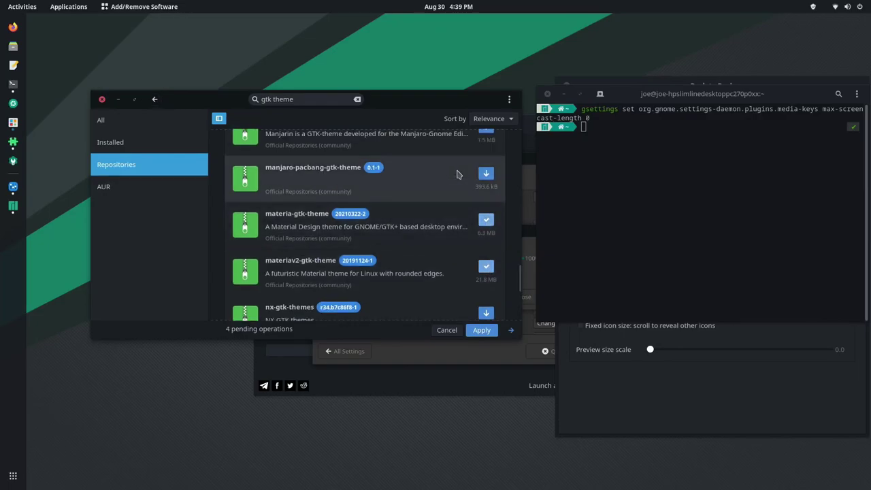
{"action": "scroll", "coordinate": [458, 176], "scroll_direction": "up", "scroll_amount": 6}
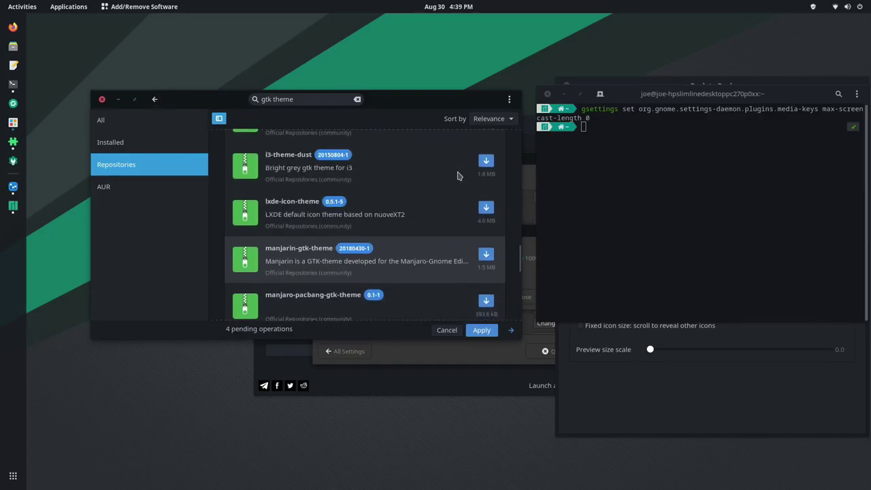
{"action": "scroll", "coordinate": [458, 176], "scroll_direction": "up", "scroll_amount": 1}
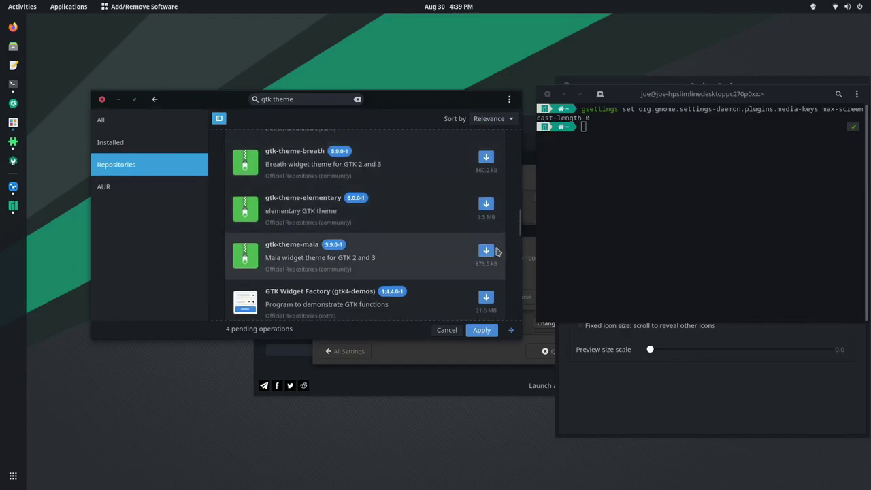
{"action": "scroll", "coordinate": [475, 235], "scroll_direction": "up", "scroll_amount": 3}
{"action": "scroll", "coordinate": [475, 235], "scroll_direction": "up", "scroll_amount": 3}
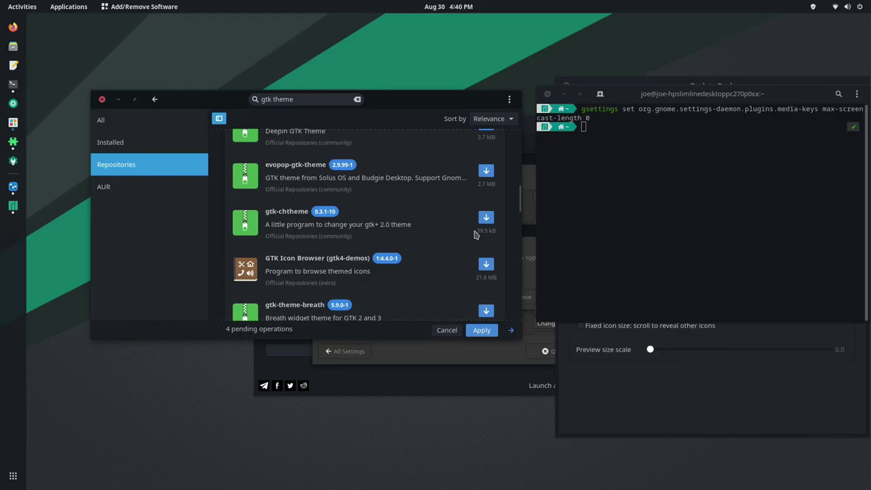
{"action": "scroll", "coordinate": [475, 235], "scroll_direction": "up", "scroll_amount": 5}
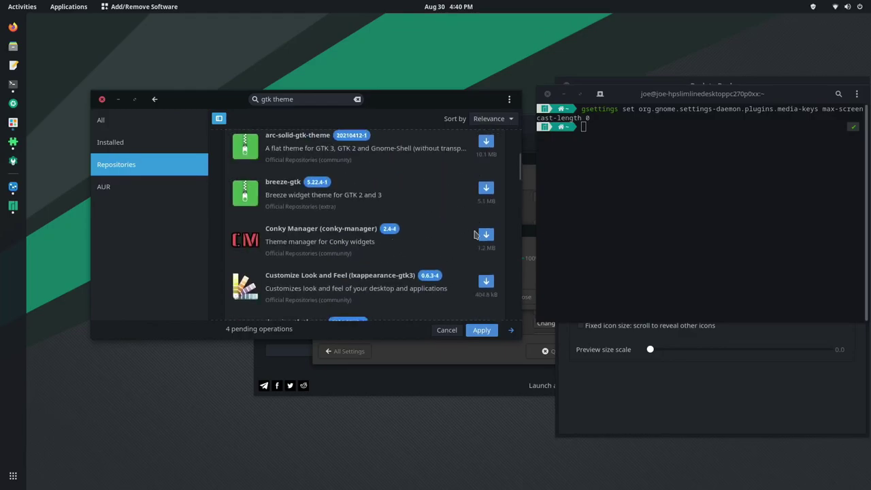
{"action": "scroll", "coordinate": [475, 235], "scroll_direction": "up", "scroll_amount": 2}
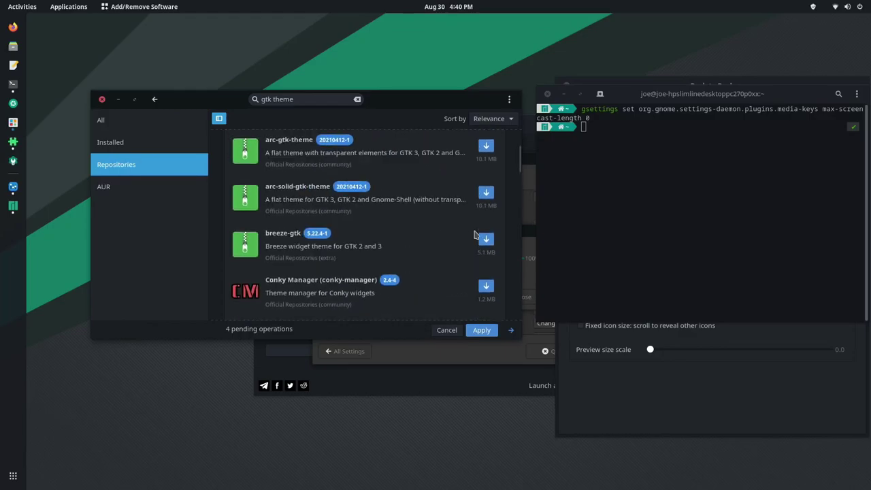
{"action": "left_click", "coordinate": [487, 218]}
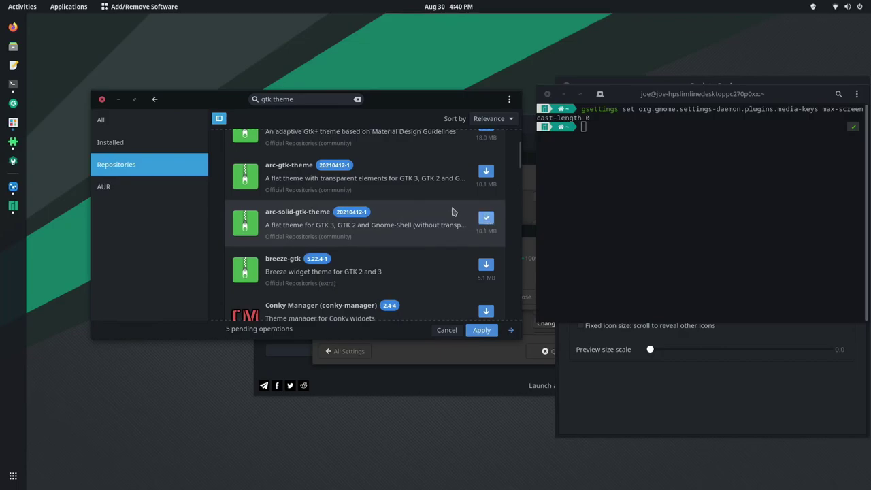
{"action": "left_click", "coordinate": [487, 173]}
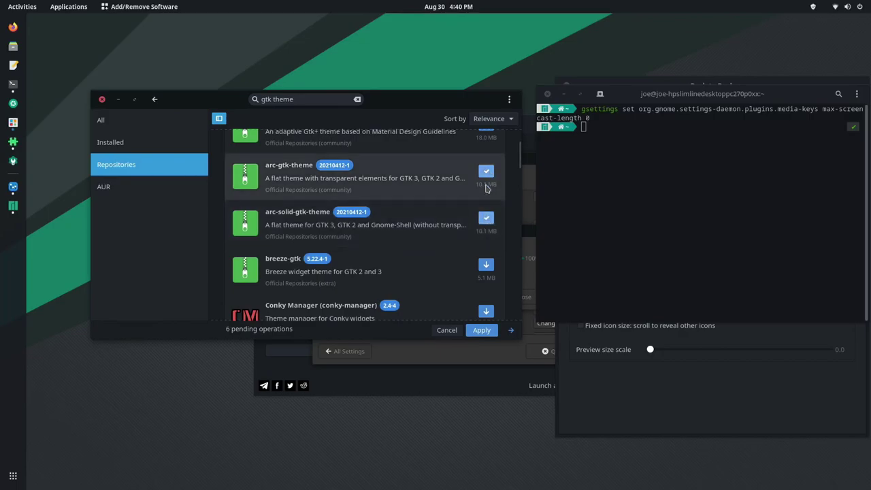
{"action": "scroll", "coordinate": [487, 208], "scroll_direction": "up", "scroll_amount": 2}
{"action": "left_click", "coordinate": [486, 200]}
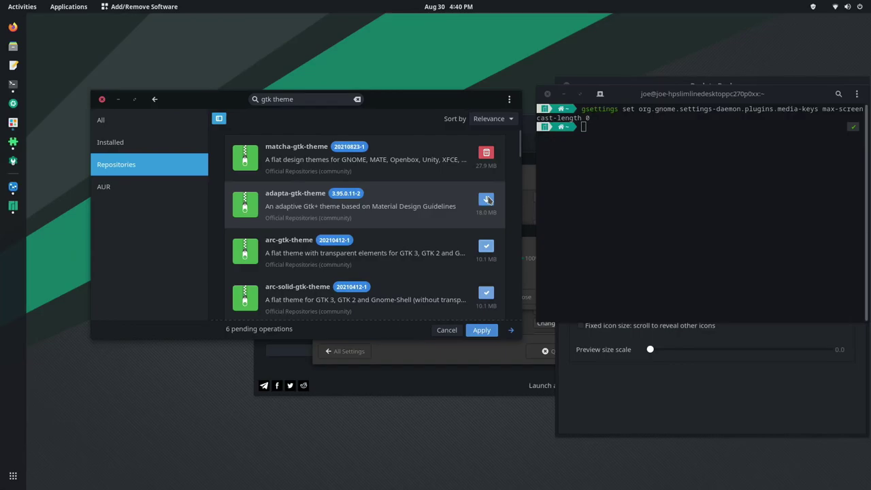
Apply the queued packages, accept every optional-dependencies prompt, enter the admin password and confirm the transaction
{"action": "left_click", "coordinate": [487, 331]}
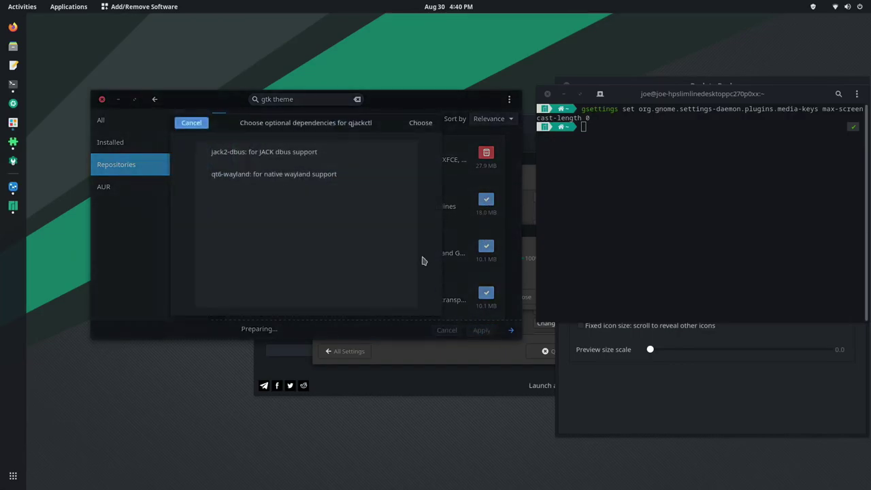
{"action": "left_click", "coordinate": [413, 125]}
{"action": "left_click", "coordinate": [413, 124]}
{"action": "left_click", "coordinate": [413, 125]}
{"action": "left_click", "coordinate": [413, 125]}
{"action": "left_click", "coordinate": [413, 125]}
{"action": "left_click", "coordinate": [413, 124]}
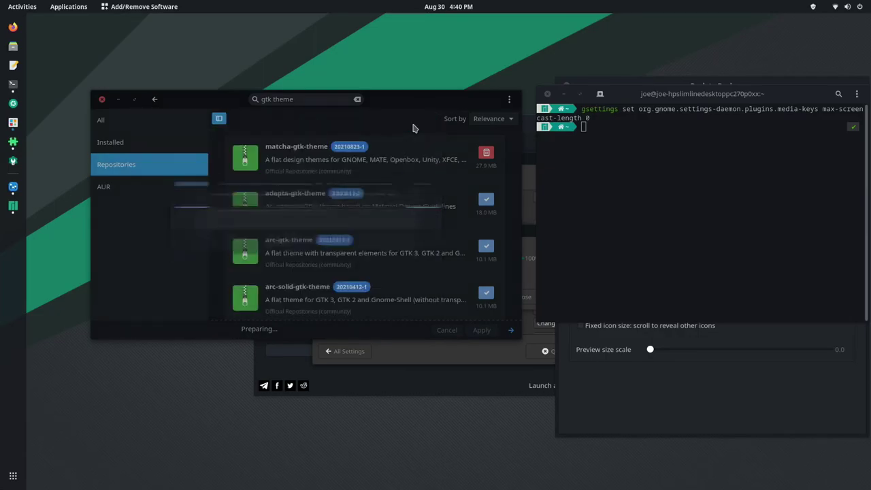
{"action": "left_click", "coordinate": [413, 125]}
{"action": "key", "text": "Return"}
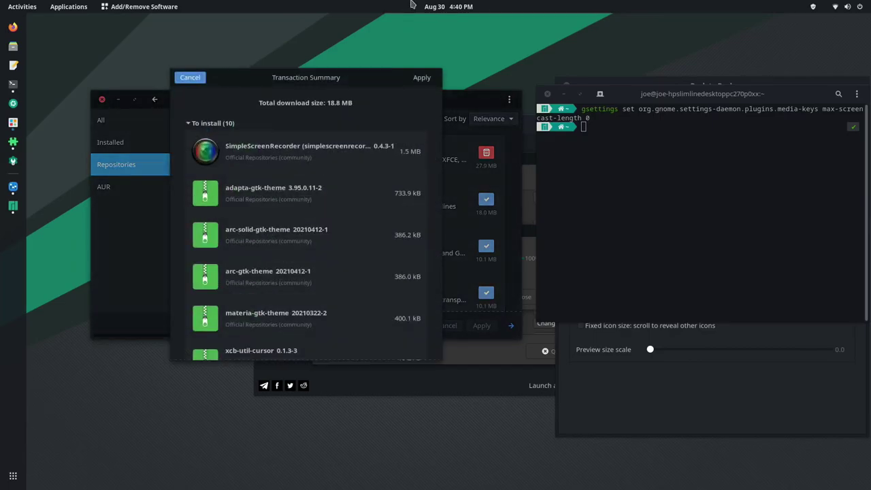
{"action": "left_click", "coordinate": [418, 79]}
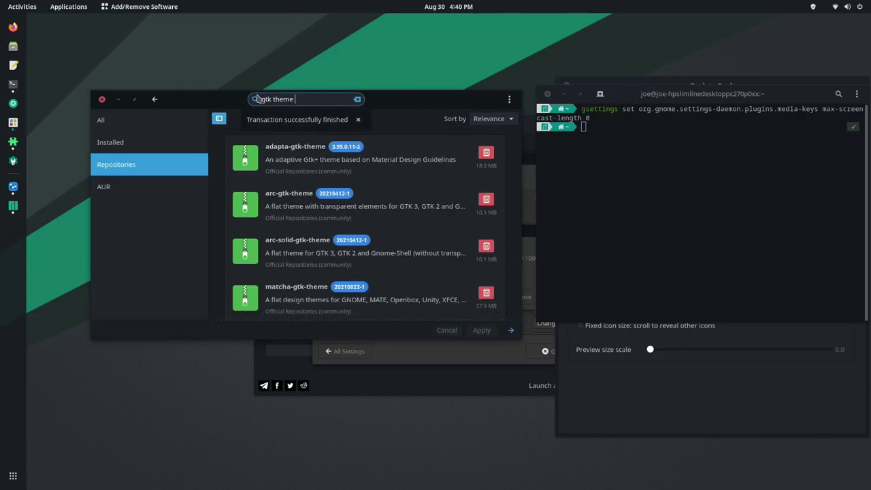
Search for 'ardour' and install Ardour 6.9-1, accepting its optional dependencies
{"action": "triple_click", "coordinate": [317, 99]}
{"action": "type", "text": "ardour"}
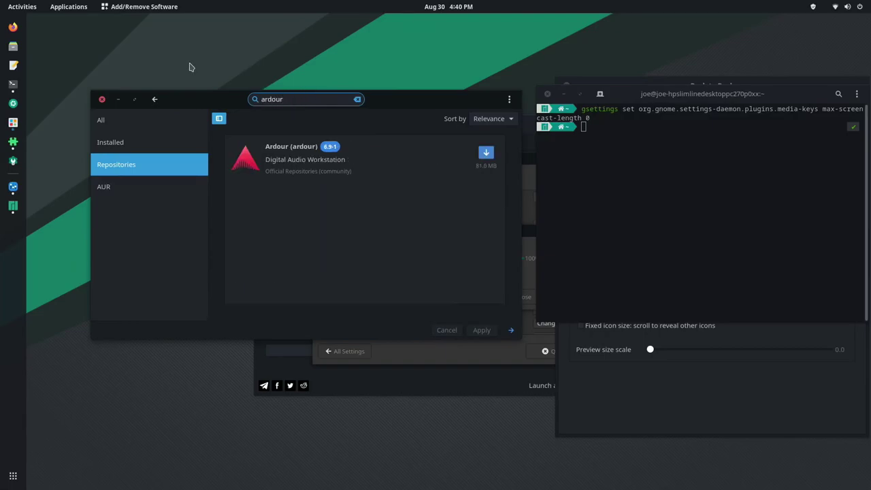
{"action": "left_click", "coordinate": [486, 153]}
{"action": "left_click", "coordinate": [484, 331]}
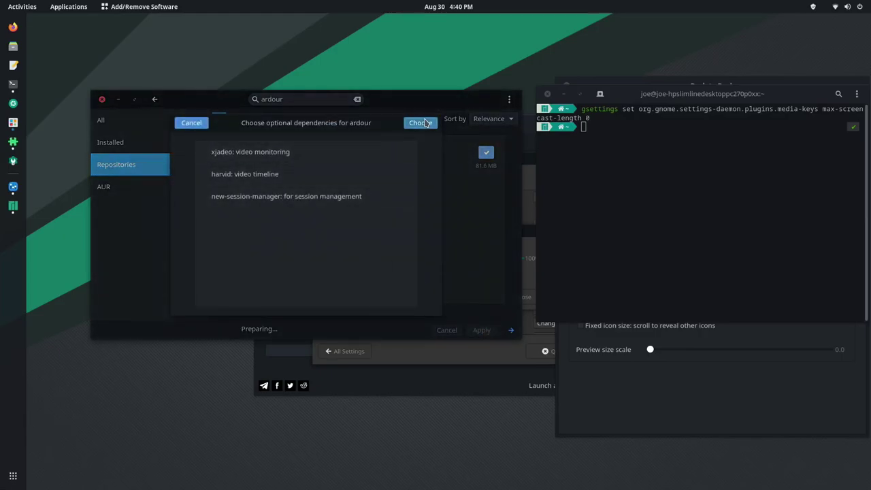
{"action": "left_click", "coordinate": [422, 122]}
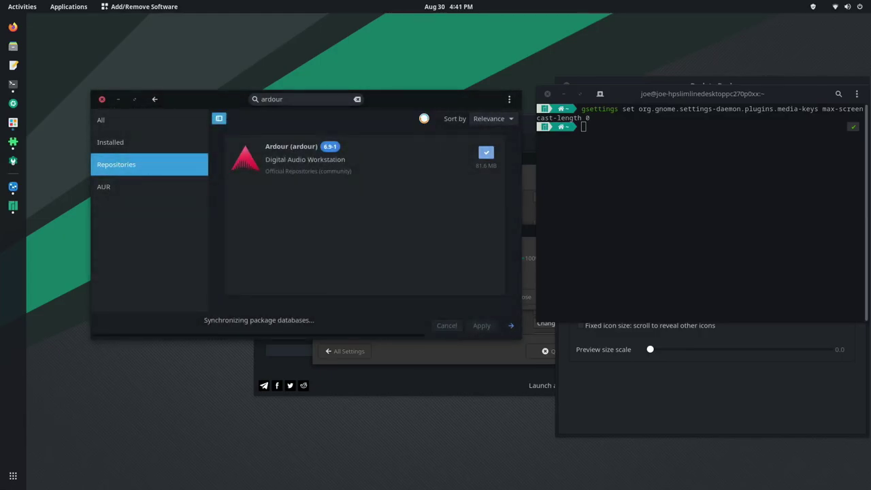
{"action": "left_click", "coordinate": [421, 78]}
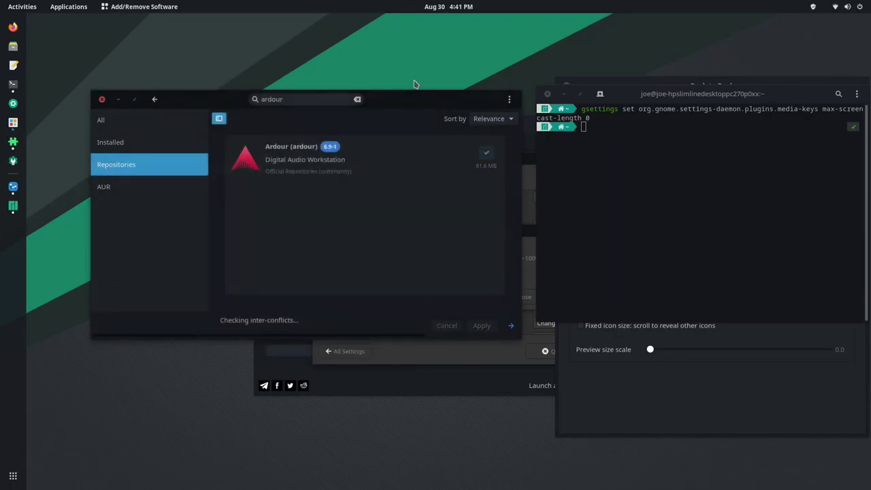
Replace the search with 'obs' to list OBS Studio 27.0.1-2 while Ardour finishes installing
{"action": "left_click", "coordinate": [301, 99]}
{"action": "type", "text": "obs"}
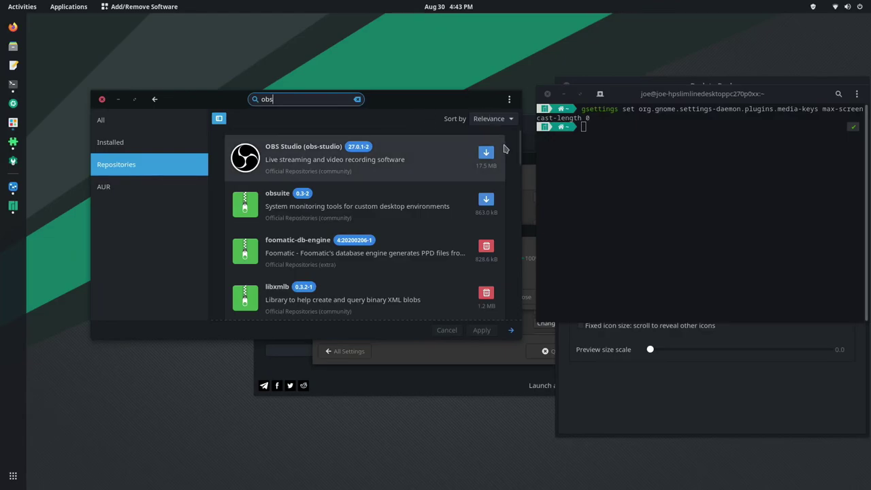
Start installing OBS Studio with the libva-intel-driver optional dependency ticked
{"action": "left_click", "coordinate": [486, 154]}
{"action": "left_click", "coordinate": [482, 331]}
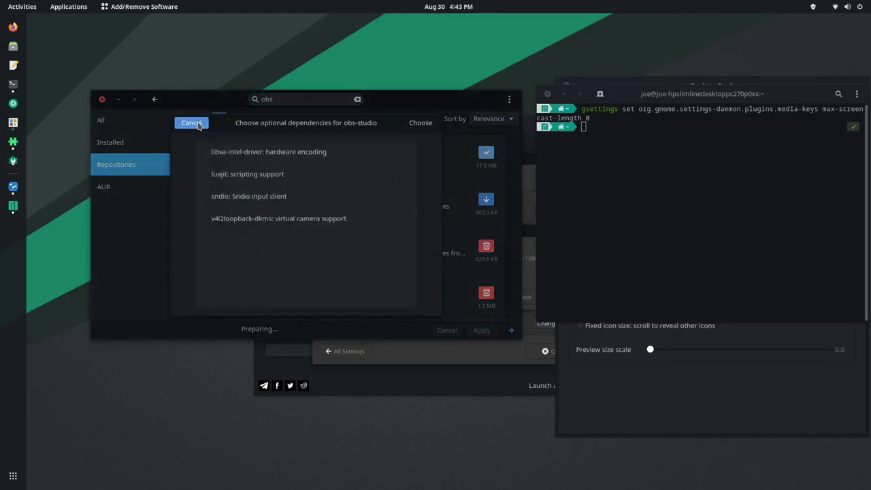
{"action": "left_click", "coordinate": [208, 155]}
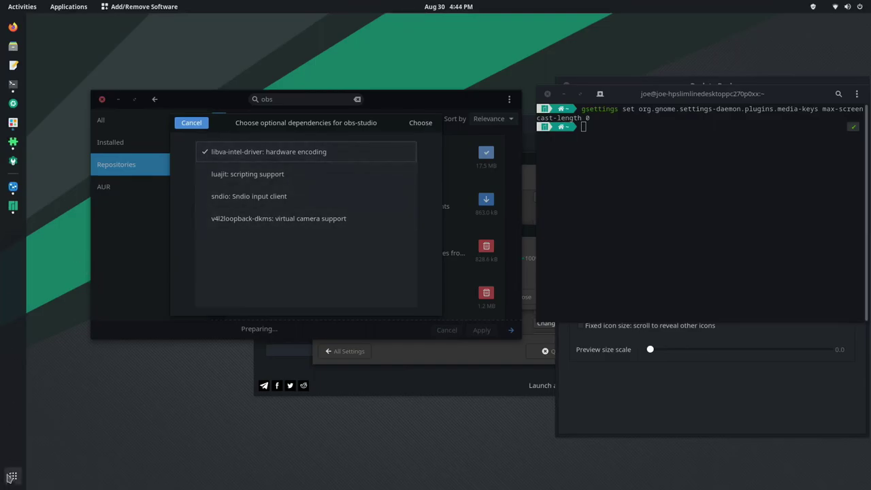
Switch to the Terminal and enter the command 'sudo pacman -S neofetch'
{"action": "left_click", "coordinate": [13, 476]}
{"action": "left_click", "coordinate": [13, 475]}
{"action": "left_click", "coordinate": [618, 234]}
{"action": "type", "text": "sudo pacman -"}
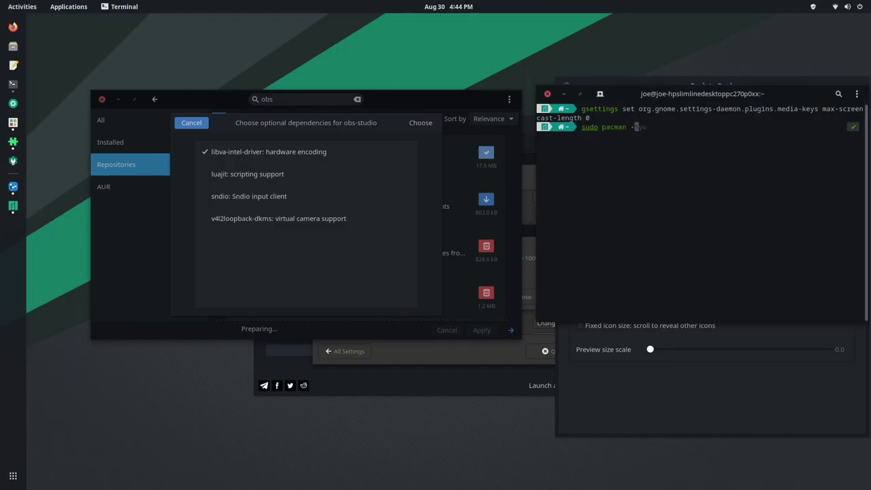
{"action": "type", "text": "S neofetch"}
Install neofetch with pacman, authenticating with sudo and confirming with 'y'
{"action": "key", "text": "Return"}
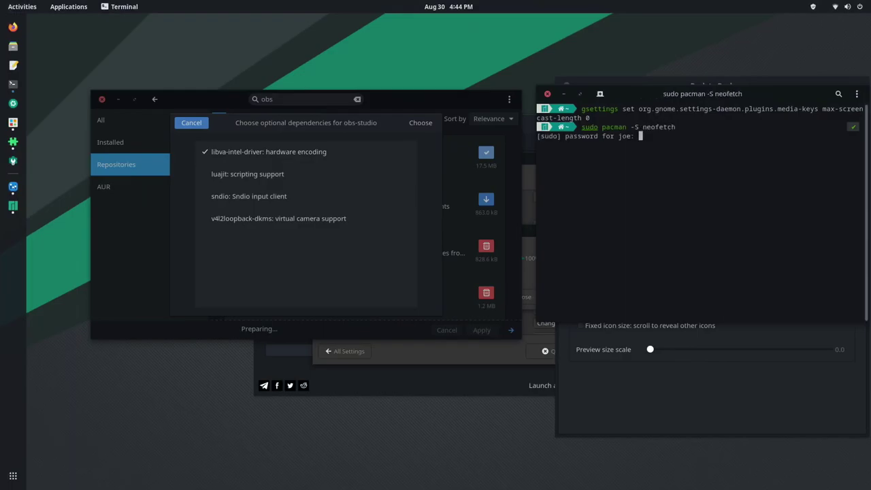
{"action": "key", "text": "Return"}
{"action": "type", "text": "y"}
{"action": "key", "text": "Return"}
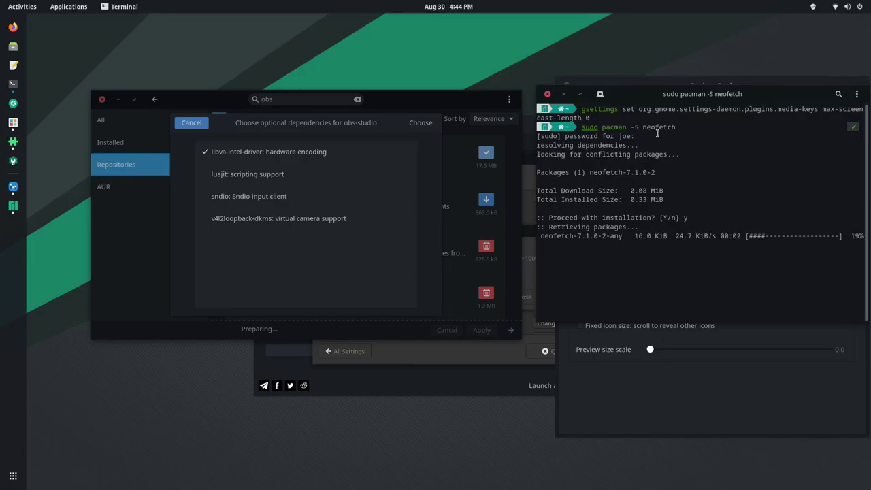
Maximize the terminal, clear it, and run neofetch to show Manjaro's system information
{"action": "double_click", "coordinate": [689, 94]}
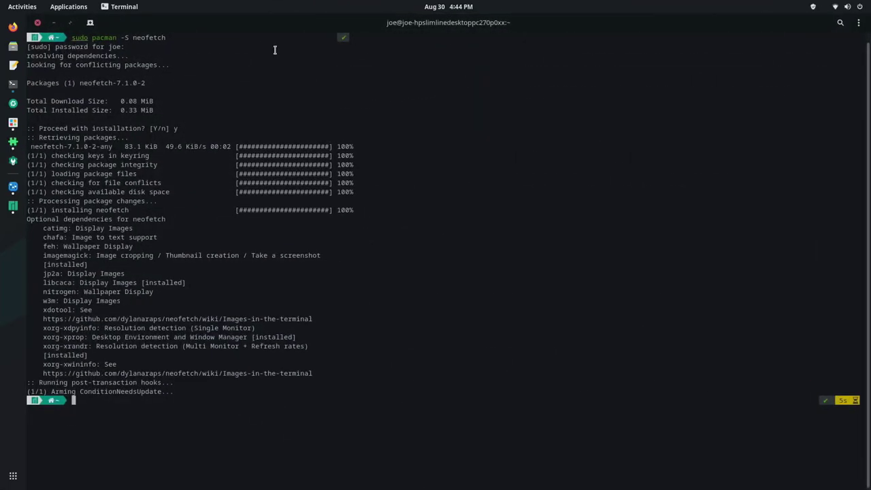
{"action": "type", "text": "clear"}
{"action": "key", "text": "Return"}
{"action": "type", "text": "neofetch"}
{"action": "key", "text": "Return"}
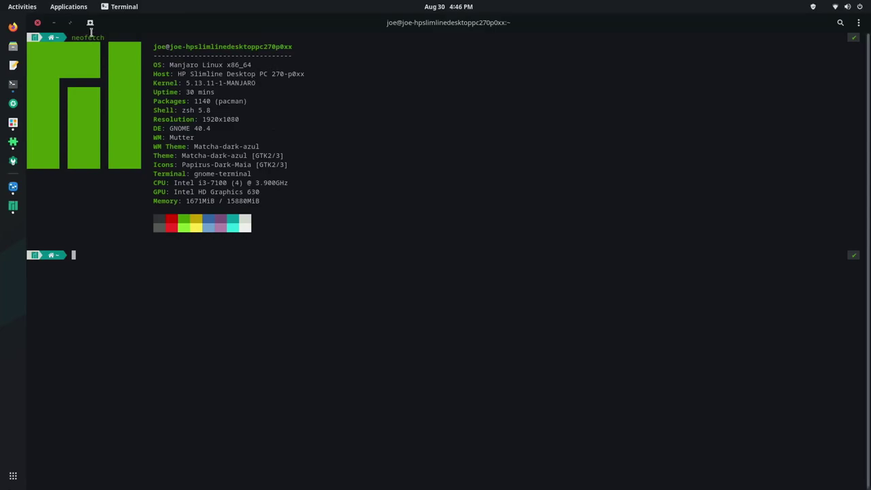
Bring the OBS Studio installer back to the front, moving the terminal out of the way
{"action": "left_click", "coordinate": [13, 475]}
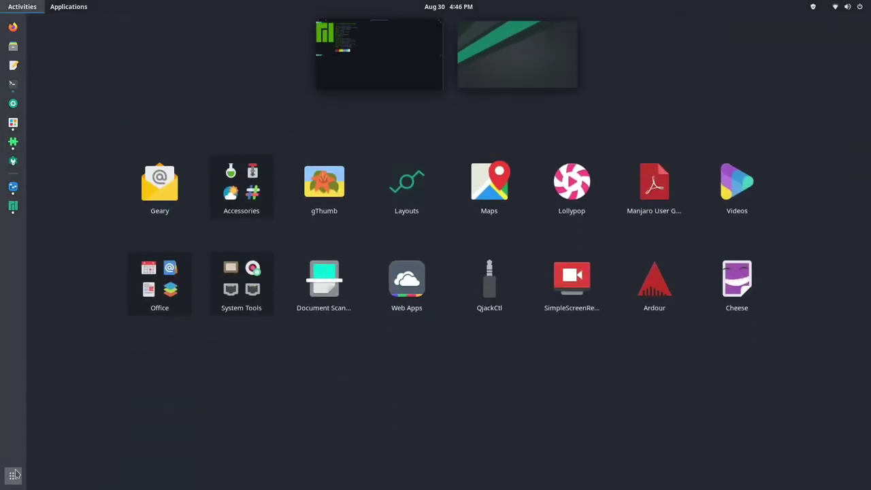
{"action": "type", "text": "obs"}
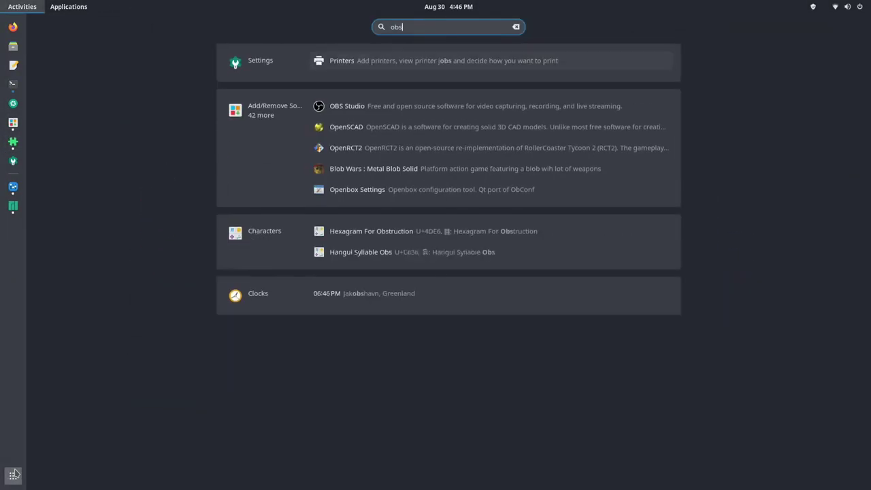
{"action": "key", "text": "Down"}
{"action": "key", "text": "Return"}
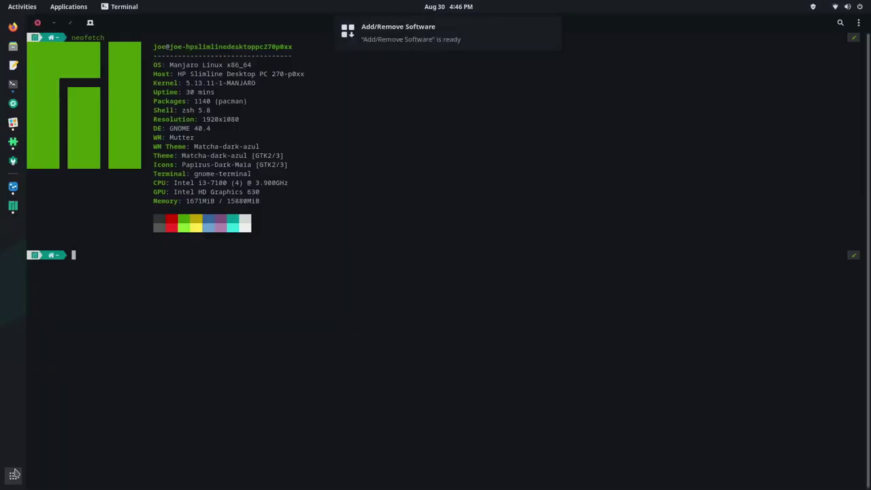
{"action": "left_click", "coordinate": [550, 27]}
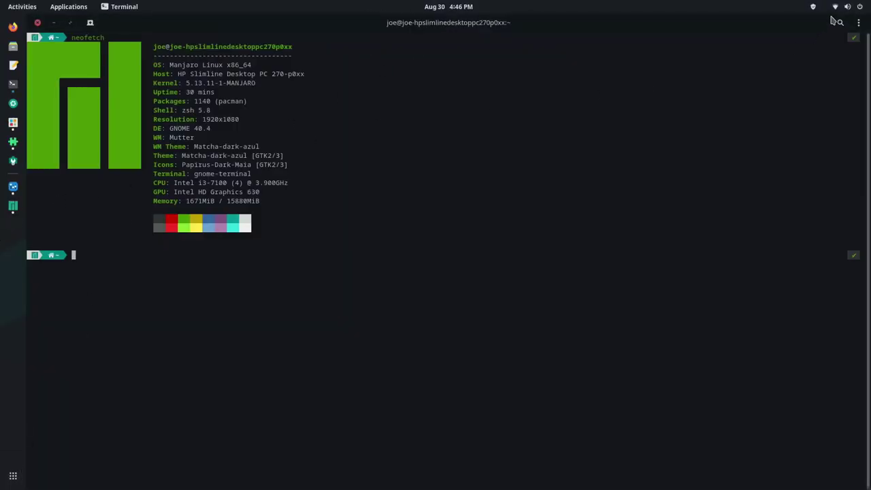
{"action": "left_click_drag", "start_coordinate": [564, 17], "coordinate": [762, 187]}
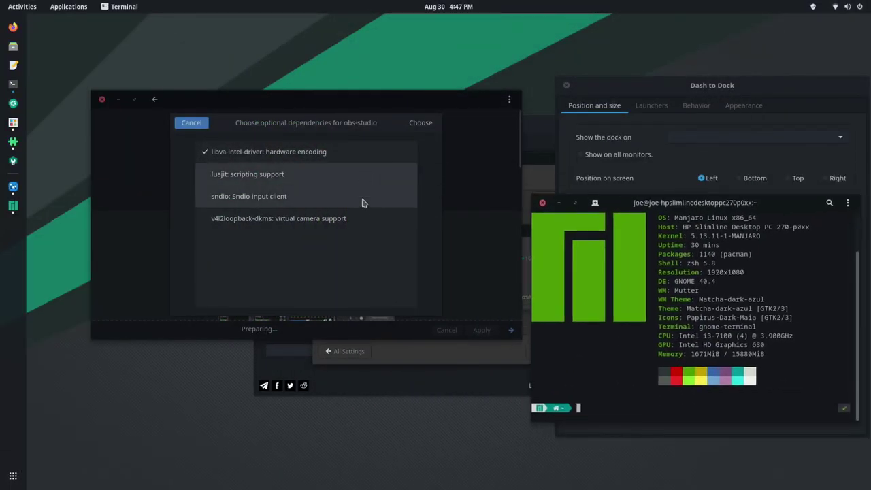
{"action": "left_click", "coordinate": [420, 125]}
{"action": "left_click_drag", "start_coordinate": [422, 126], "coordinate": [424, 124]}
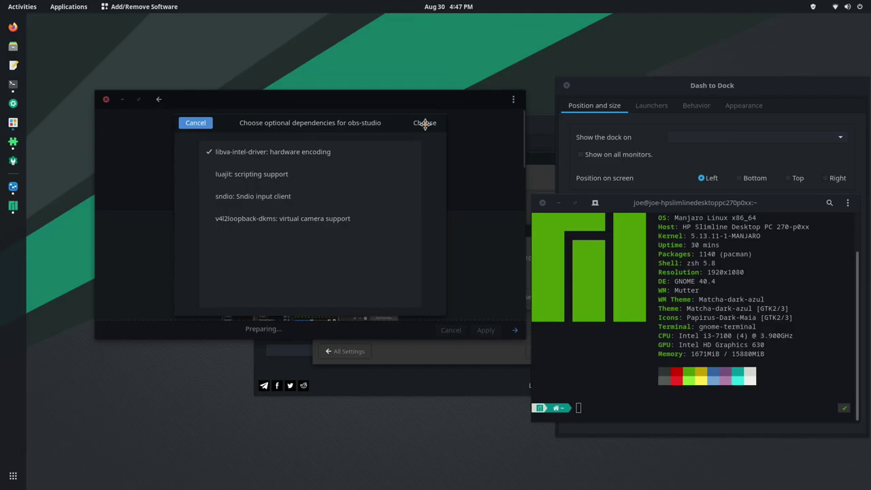
{"action": "left_click_drag", "start_coordinate": [425, 124], "coordinate": [412, 146]}
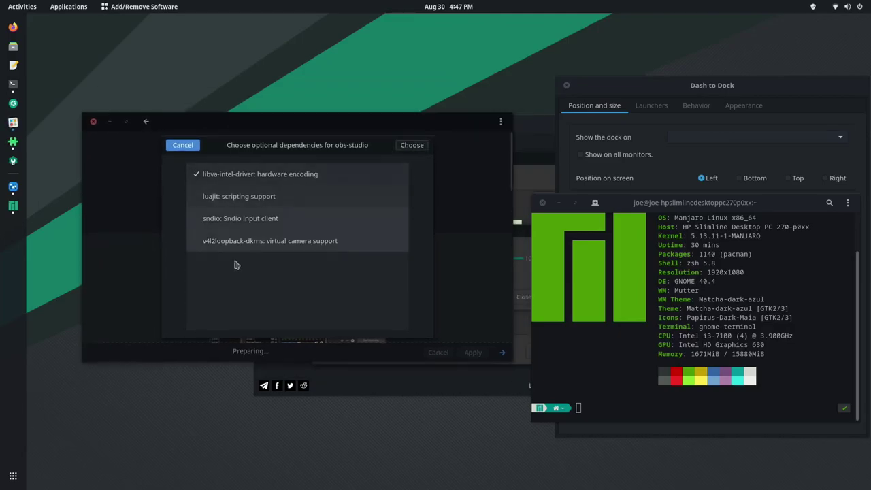
Add v4l2loopback-dkms to the OBS Studio optional dependencies and authenticate with the account password
{"action": "left_click", "coordinate": [196, 246]}
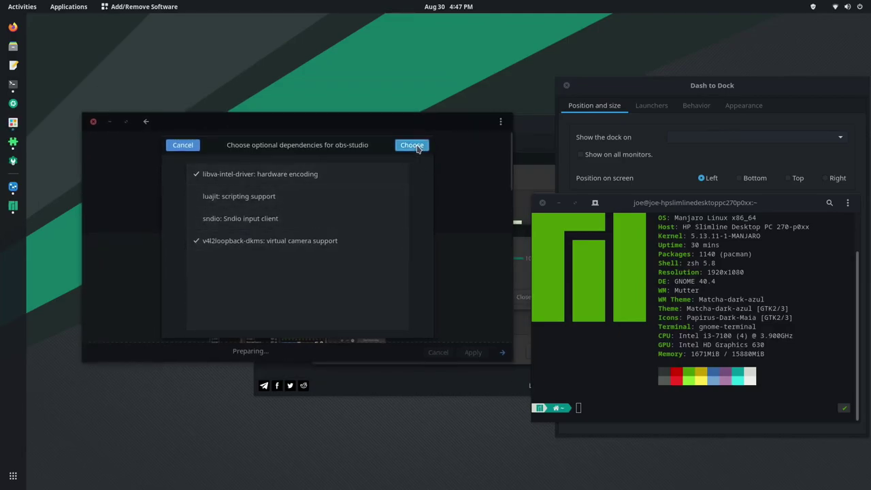
{"action": "left_click", "coordinate": [416, 146]}
{"action": "type", "text": "*****"}
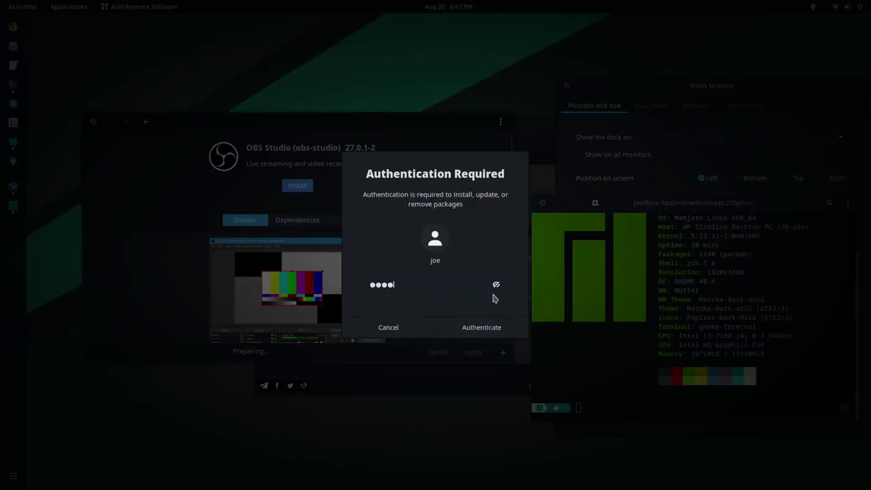
{"action": "key", "text": "Return"}
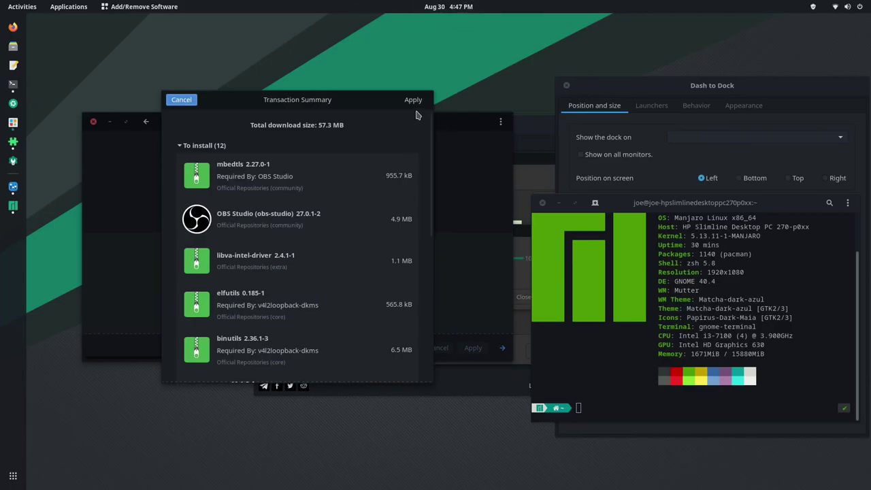
Apply the transaction to install OBS Studio 27.0.1-2 and its dependencies
{"action": "left_click", "coordinate": [414, 100]}
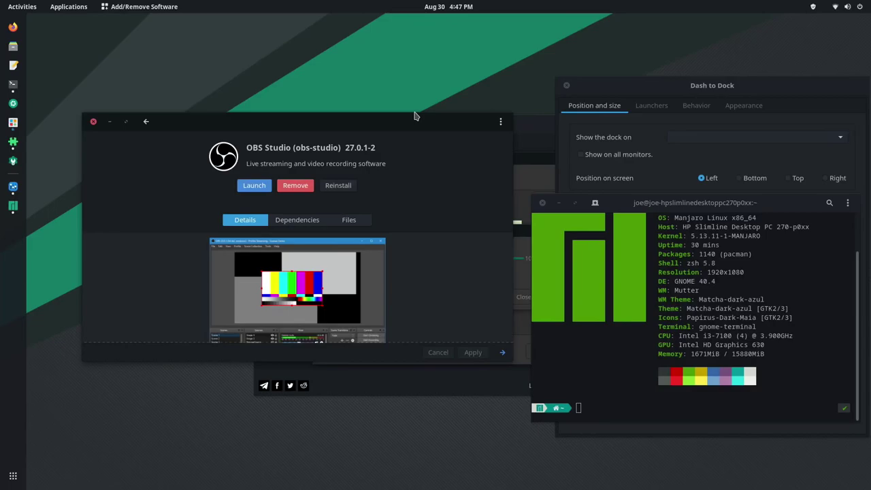
Launch OBS Studio and choose to optimize the auto-configuration just for recording
{"action": "left_click", "coordinate": [253, 186]}
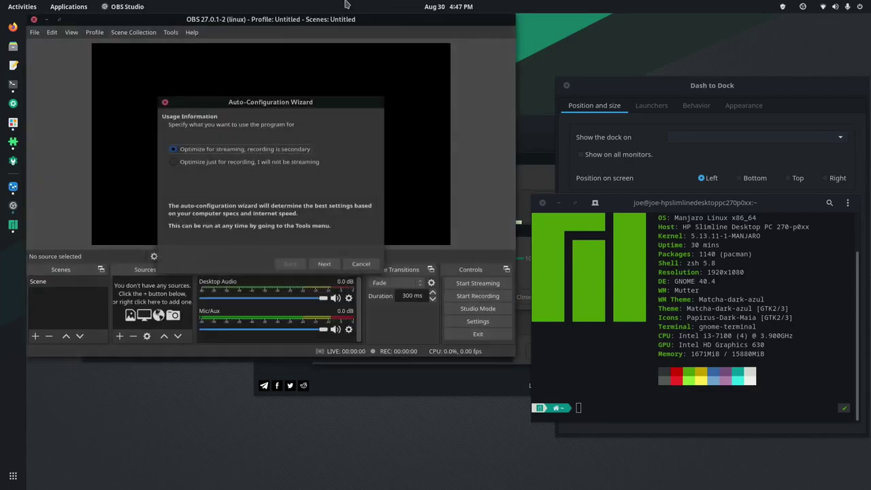
{"action": "left_click", "coordinate": [174, 162]}
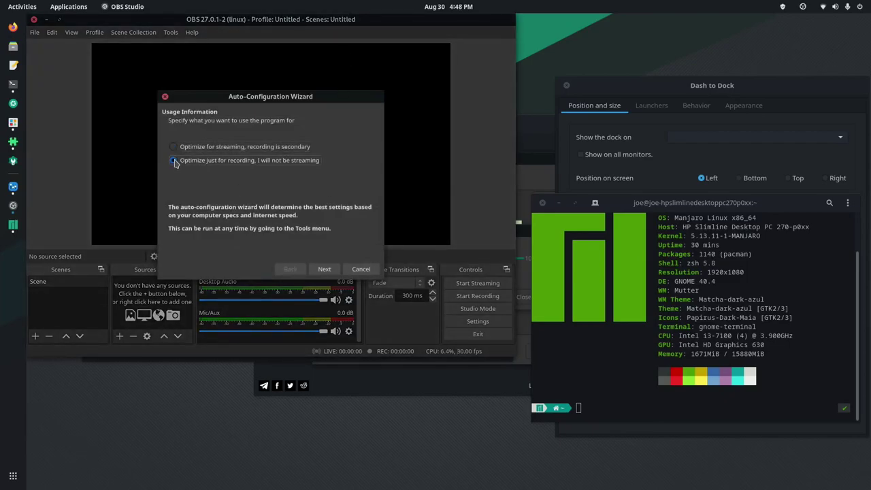
{"action": "left_click", "coordinate": [317, 270]}
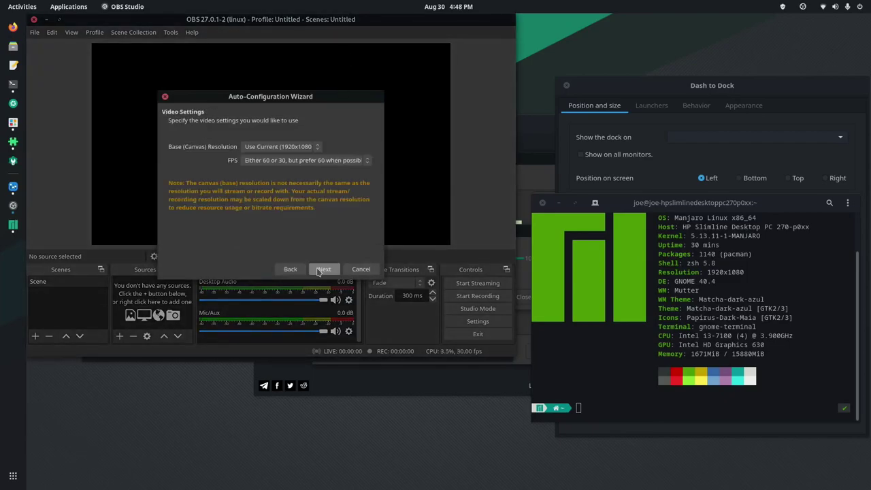
Set 60 FPS and a 1920x1080 base resolution, then run the configuration tests
{"action": "left_click", "coordinate": [324, 163]}
{"action": "left_click", "coordinate": [322, 215]}
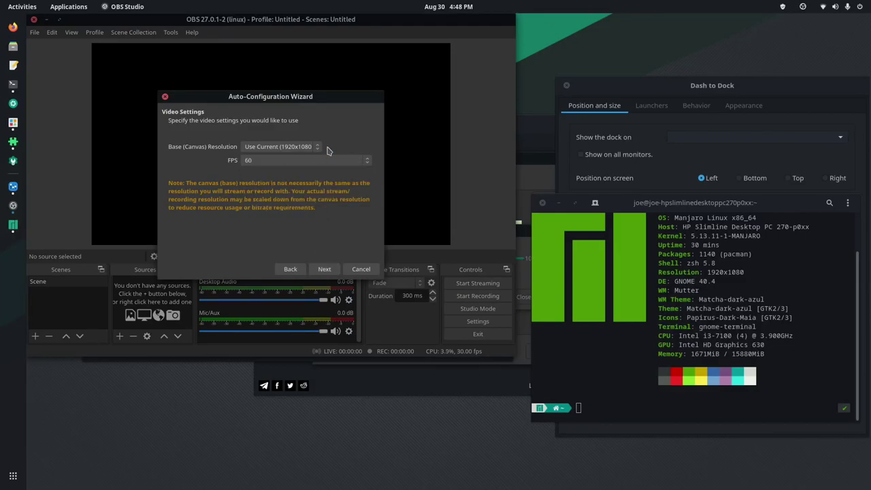
{"action": "left_click", "coordinate": [320, 149]}
{"action": "left_click", "coordinate": [302, 183]}
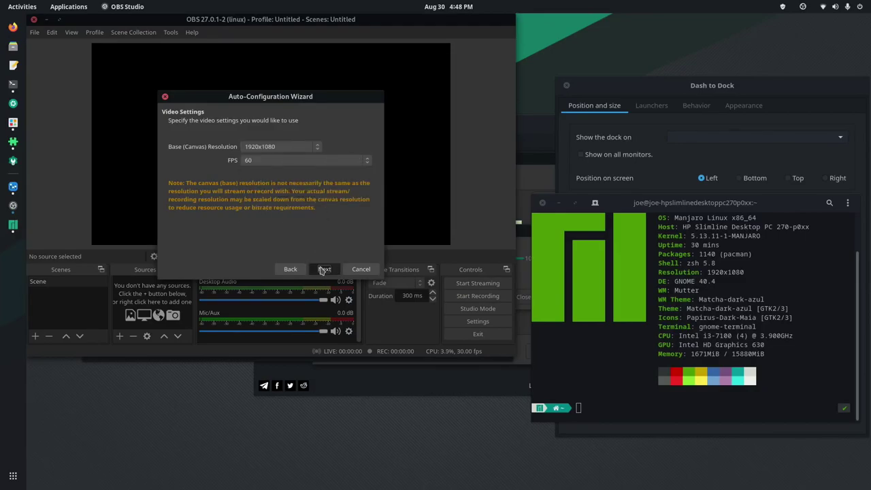
{"action": "left_click", "coordinate": [323, 269]}
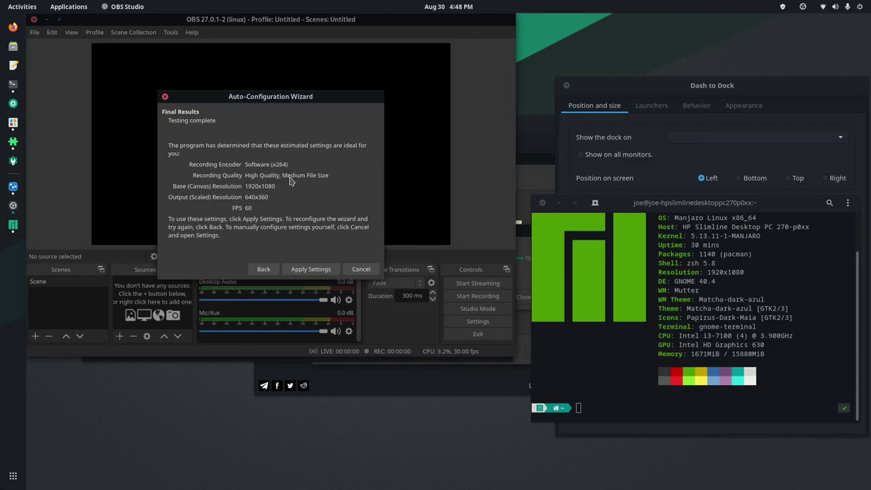
{"action": "left_click_drag", "start_coordinate": [344, 24], "coordinate": [451, 46]}
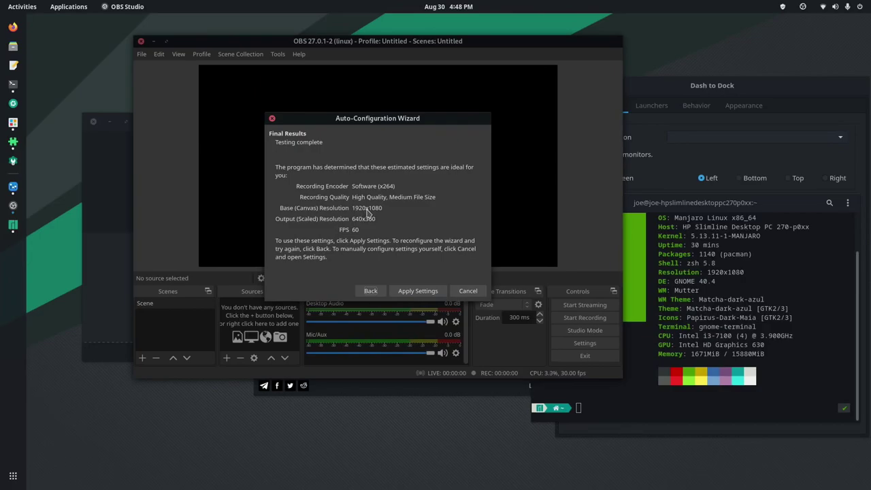
Apply the wizard's recommended settings and switch the Mic/Aux audio mixer to Vertical Layout
{"action": "left_click", "coordinate": [424, 290]}
{"action": "left_click", "coordinate": [595, 348]}
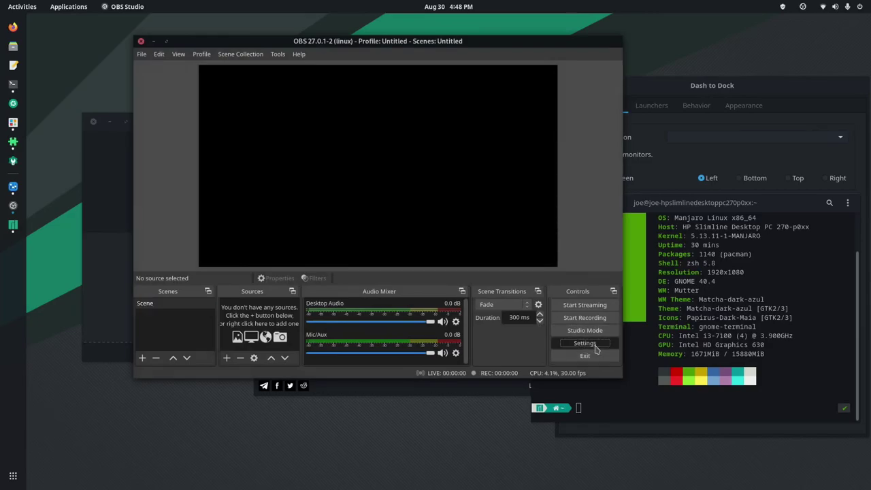
{"action": "key", "text": "Escape"}
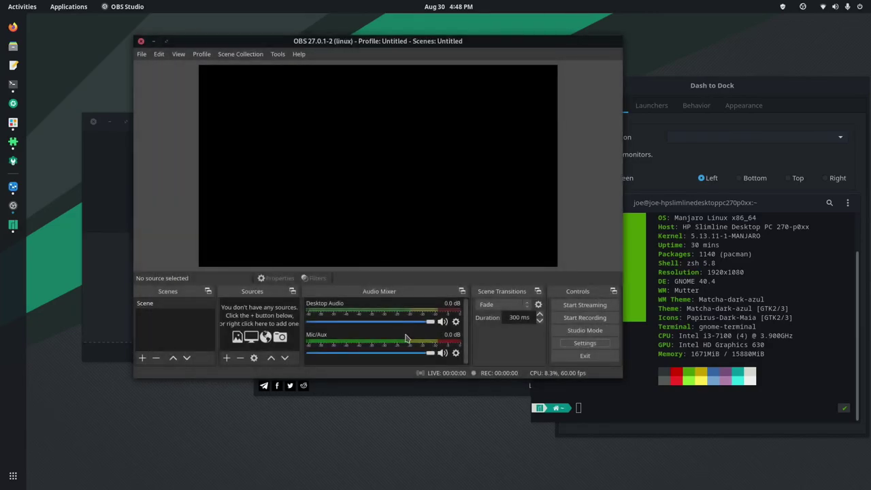
{"action": "right_click", "coordinate": [365, 334]}
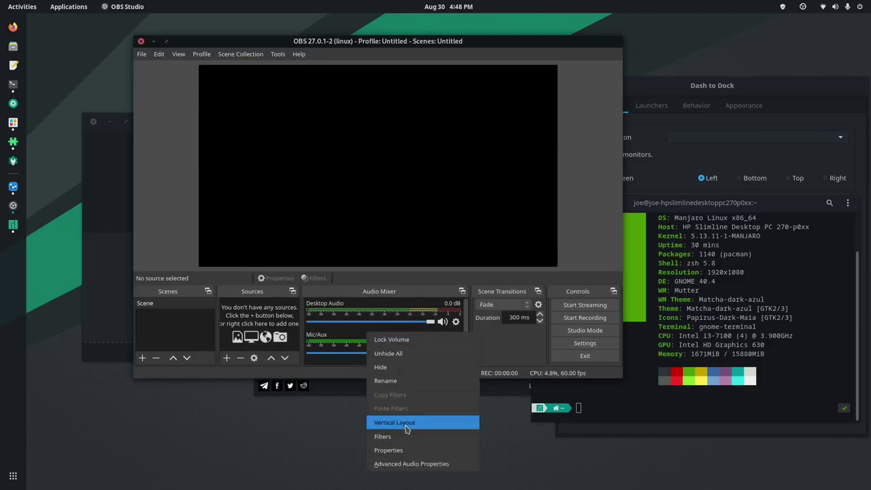
{"action": "left_click", "coordinate": [407, 424]}
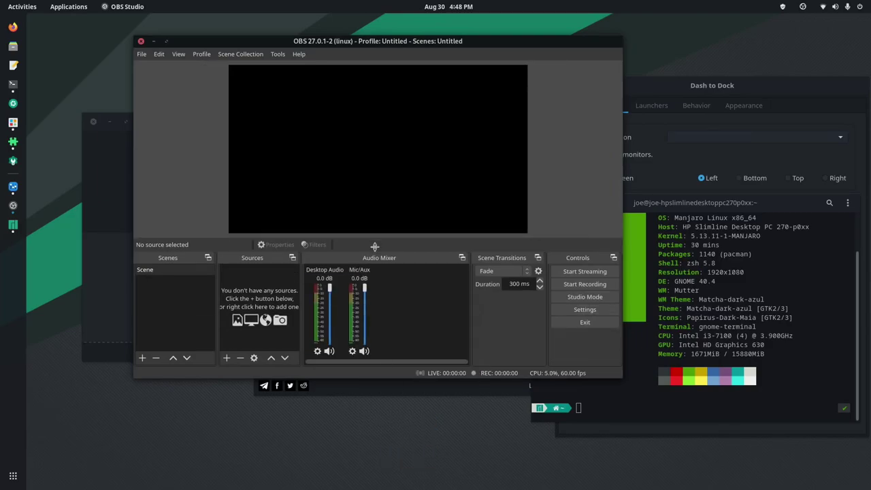
Switch the output mode to Advanced, keeping the recording type Standard
{"action": "left_click", "coordinate": [586, 310]}
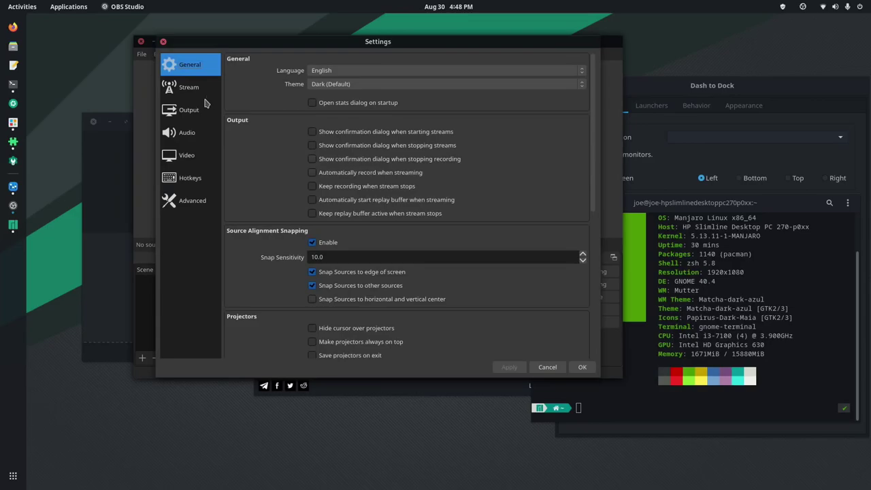
{"action": "left_click", "coordinate": [202, 115]}
{"action": "left_click", "coordinate": [353, 61]}
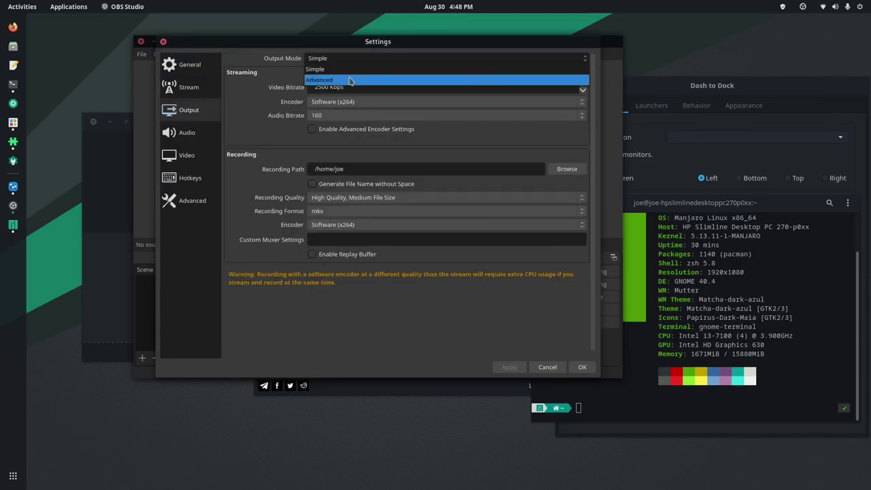
{"action": "left_click", "coordinate": [327, 79]}
{"action": "left_click", "coordinate": [275, 73]}
{"action": "left_click", "coordinate": [379, 91]}
{"action": "left_click", "coordinate": [226, 134]}
Set the recording encoder to FFMPEG VAAPI with the High profile
{"action": "left_click", "coordinate": [350, 163]}
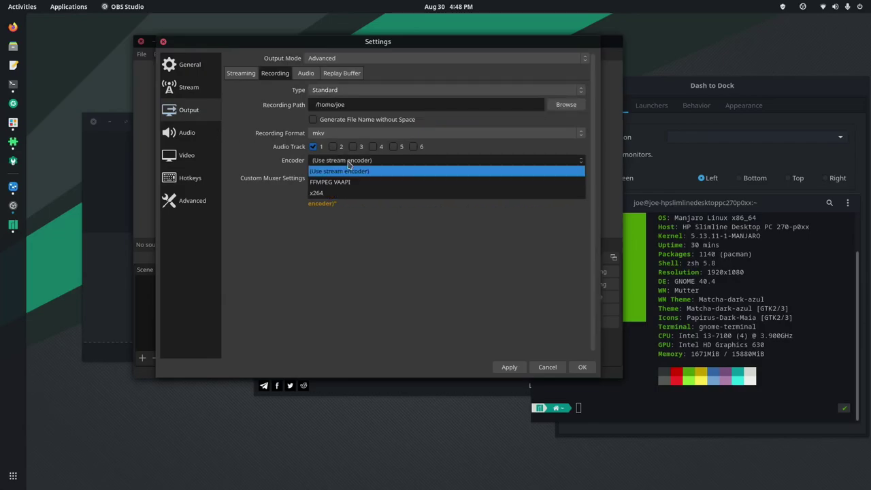
{"action": "left_click", "coordinate": [348, 171]}
{"action": "left_click", "coordinate": [354, 162]}
{"action": "left_click", "coordinate": [347, 181]}
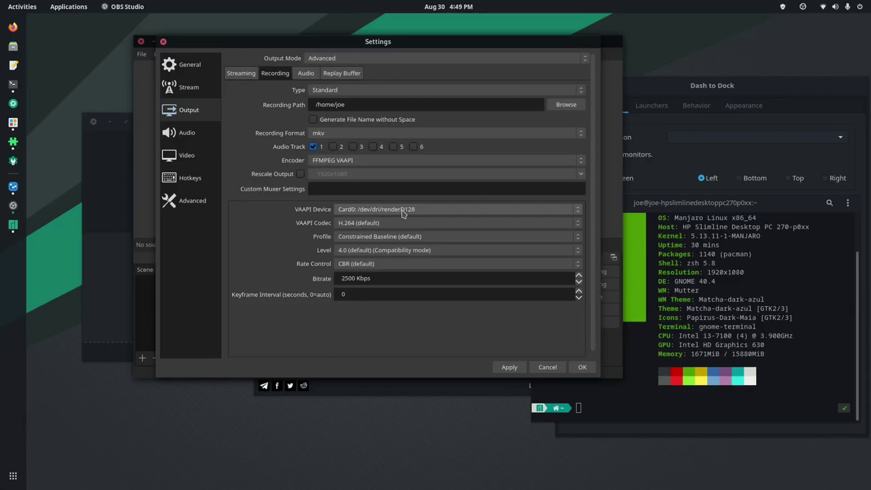
{"action": "left_click", "coordinate": [398, 243]}
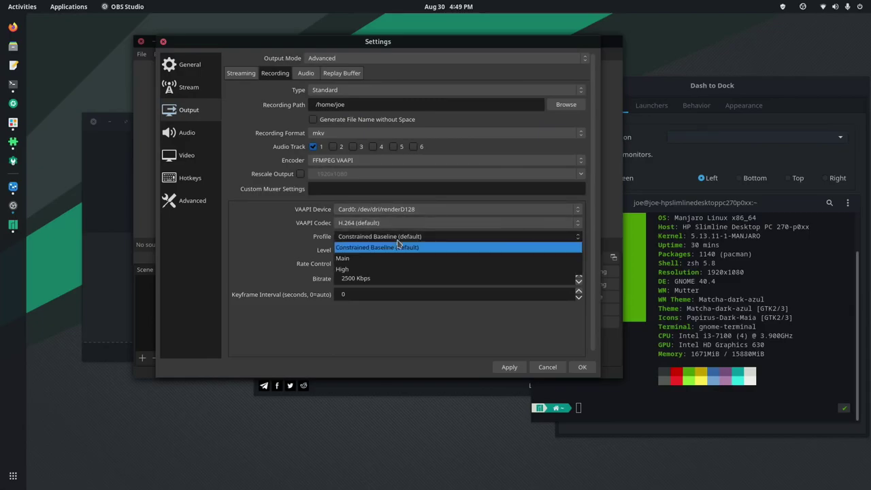
{"action": "left_click", "coordinate": [390, 268]}
{"action": "left_click", "coordinate": [392, 243]}
{"action": "left_click", "coordinate": [381, 242]}
{"action": "left_click", "coordinate": [376, 236]}
{"action": "left_click", "coordinate": [376, 236]}
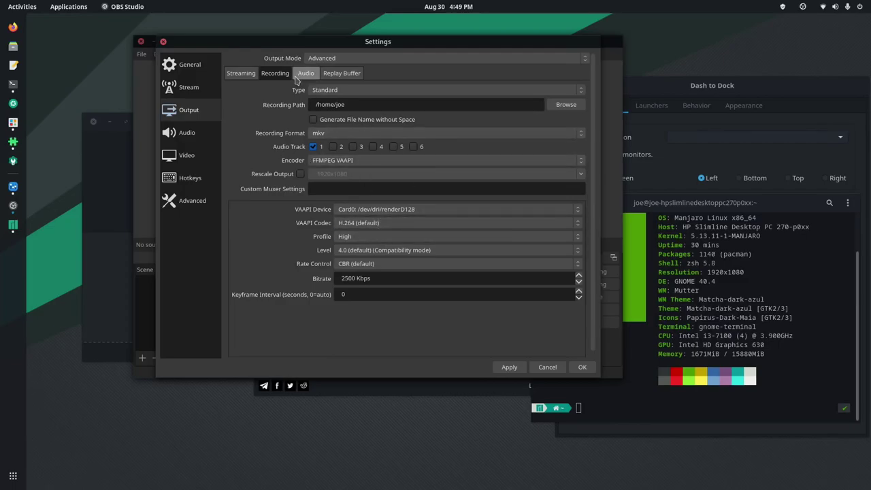
Choose the home Videos folder as the recording path
{"action": "left_click", "coordinate": [565, 108]}
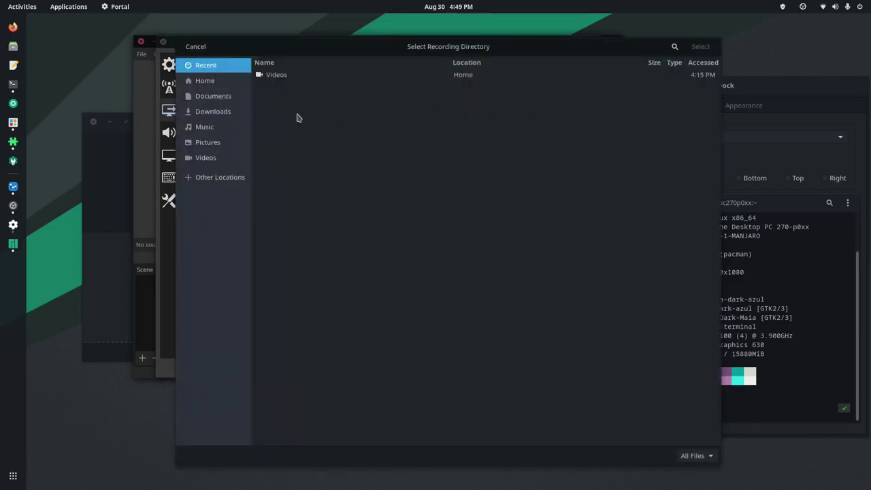
{"action": "left_click", "coordinate": [232, 177]}
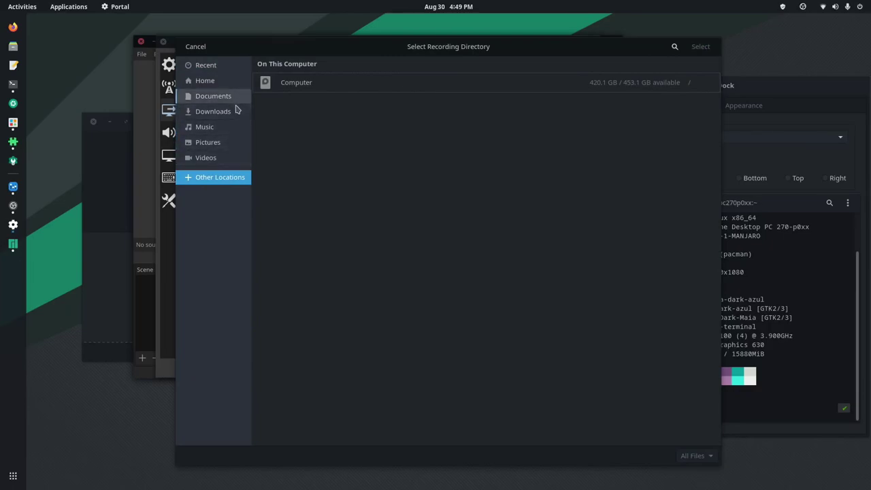
{"action": "left_click", "coordinate": [227, 159]}
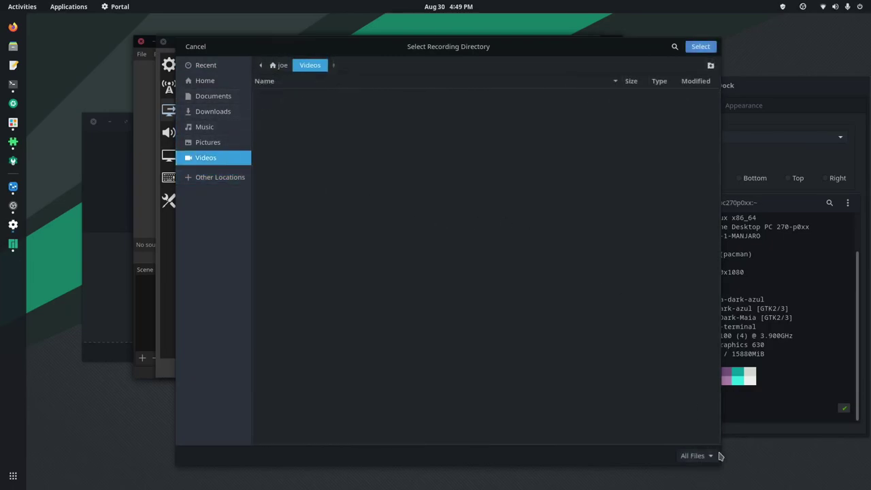
{"action": "left_click", "coordinate": [701, 46]}
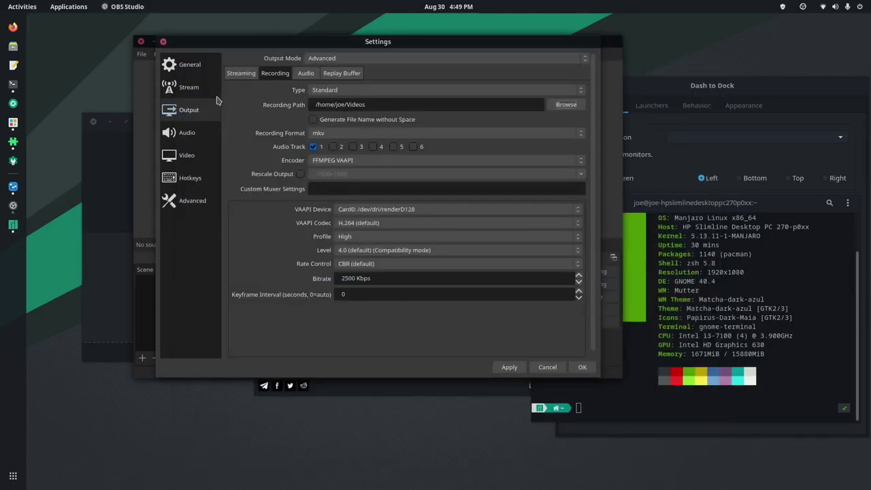
Set the streaming encoder to FFMPEG VAAPI
{"action": "left_click", "coordinate": [250, 76]}
{"action": "left_click", "coordinate": [383, 115]}
{"action": "left_click", "coordinate": [385, 132]}
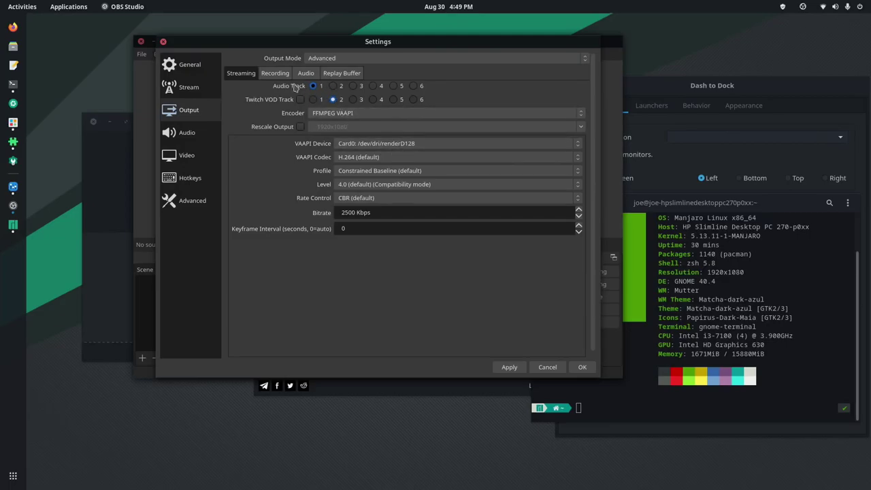
Confirm the recording type stays Standard, then bring up the Audio settings page
{"action": "left_click", "coordinate": [274, 73]}
{"action": "left_click", "coordinate": [353, 90]}
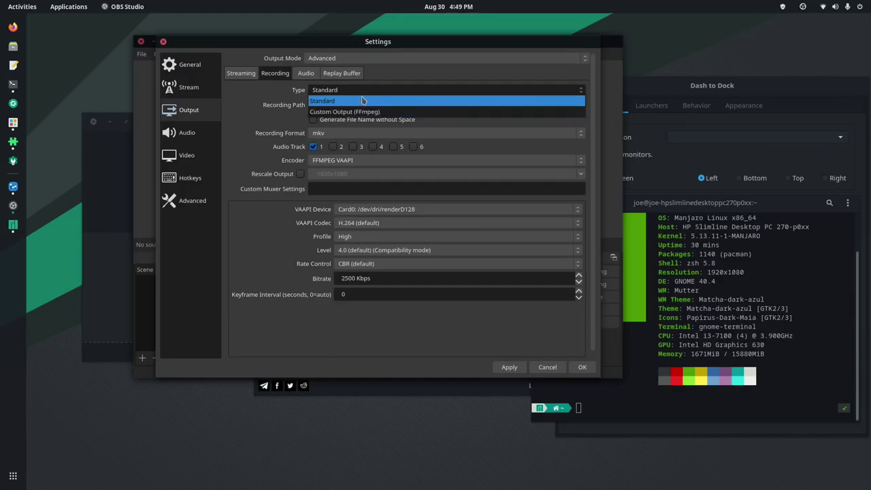
{"action": "left_click", "coordinate": [361, 100]}
{"action": "left_click", "coordinate": [242, 74]}
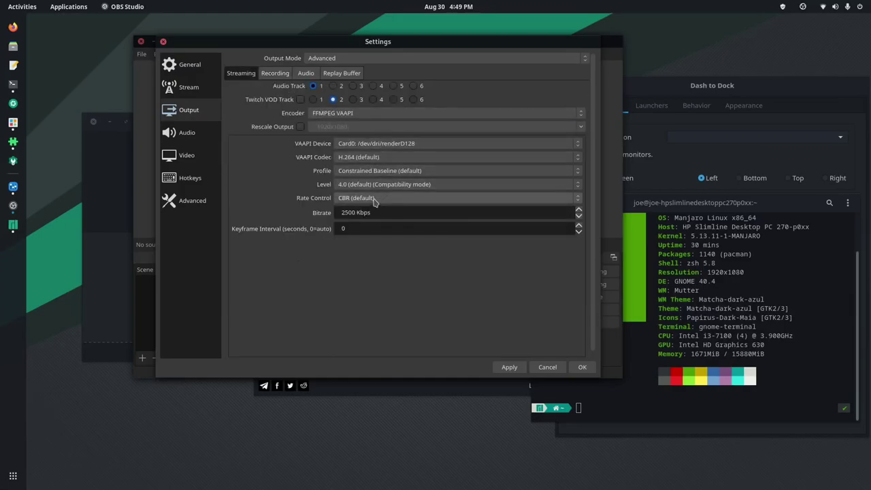
{"action": "left_click", "coordinate": [198, 132]}
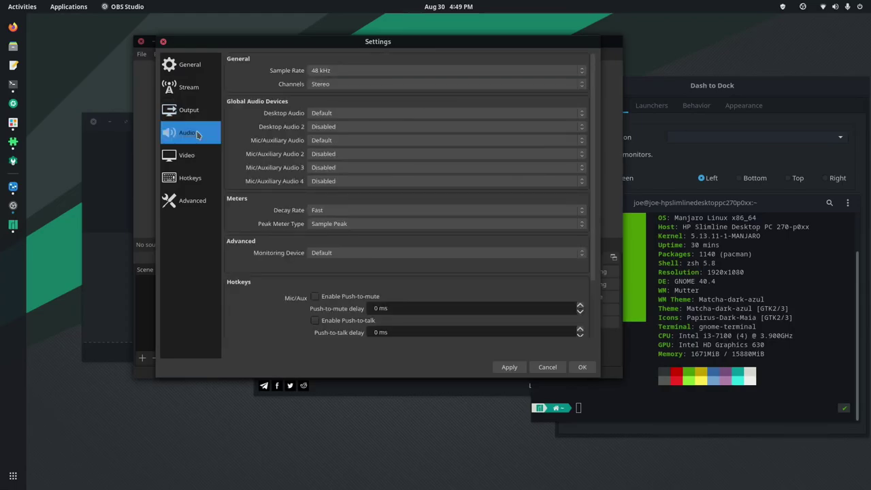
Try X18/XR18 Multichannel for desktop audio, revert it to Default, then go to Video settings
{"action": "left_click", "coordinate": [343, 118]}
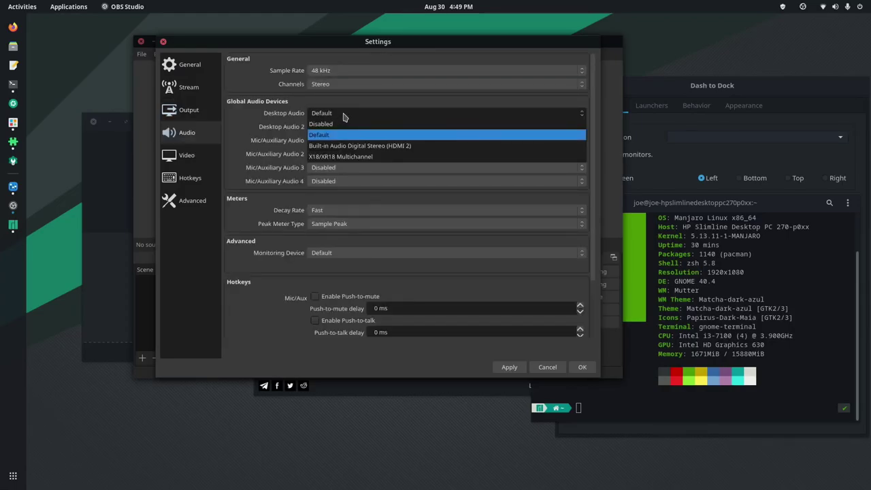
{"action": "left_click", "coordinate": [340, 157]}
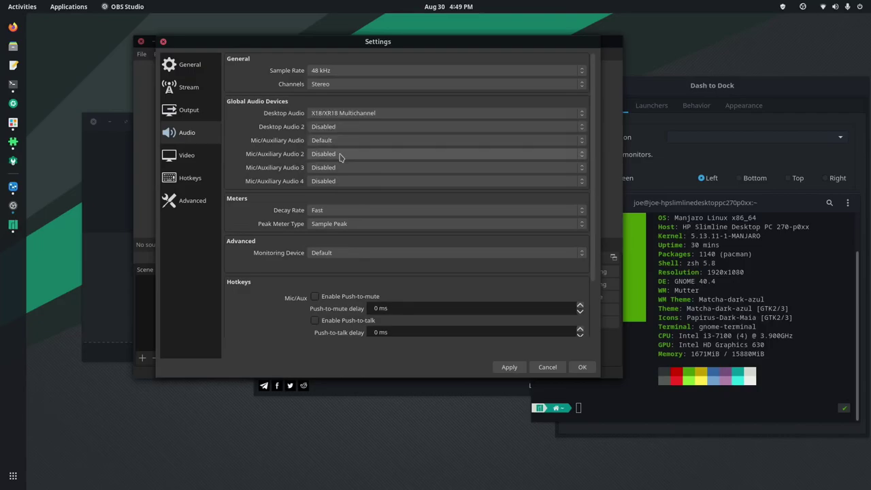
{"action": "left_click", "coordinate": [350, 116]}
{"action": "left_click", "coordinate": [347, 134]}
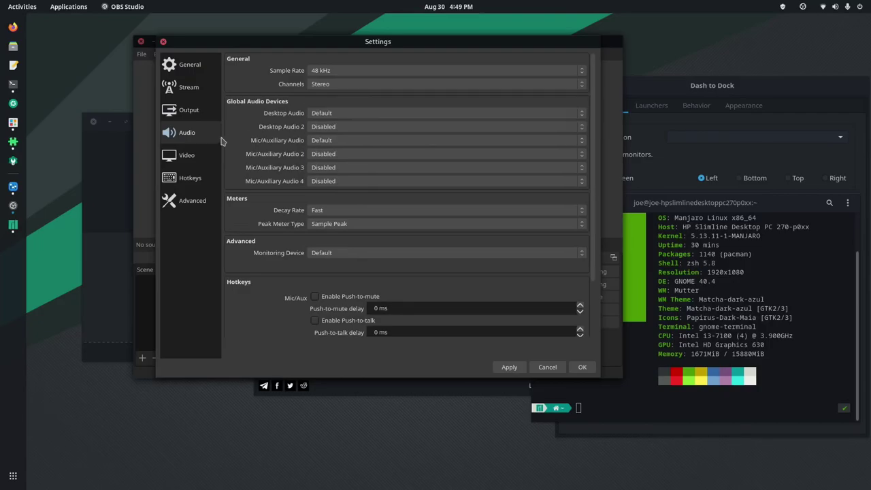
{"action": "left_click", "coordinate": [202, 159]}
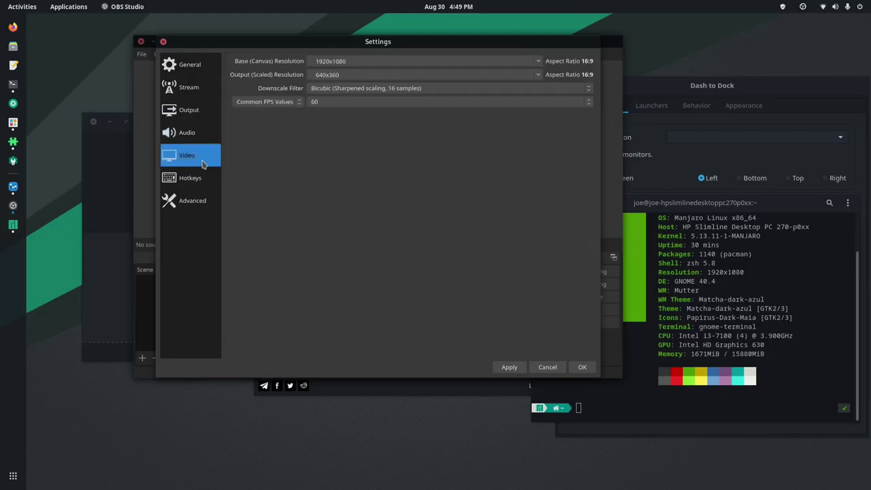
Set the scaled output resolution to 1920x1080 with the Lanczos downscale filter and apply
{"action": "left_click", "coordinate": [538, 76]}
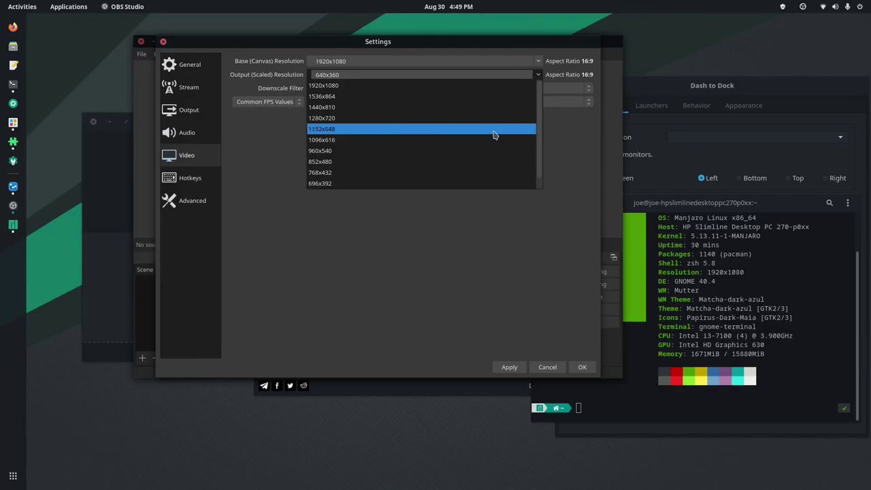
{"action": "left_click", "coordinate": [501, 86]}
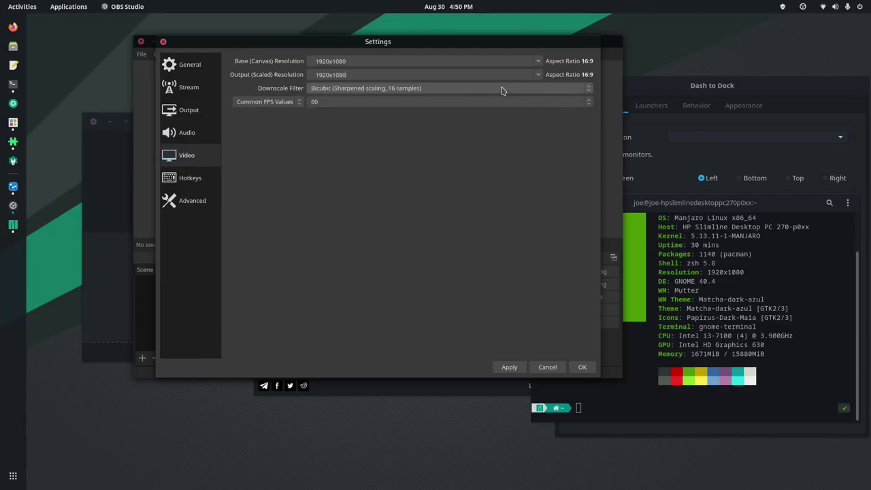
{"action": "left_click", "coordinate": [466, 89]}
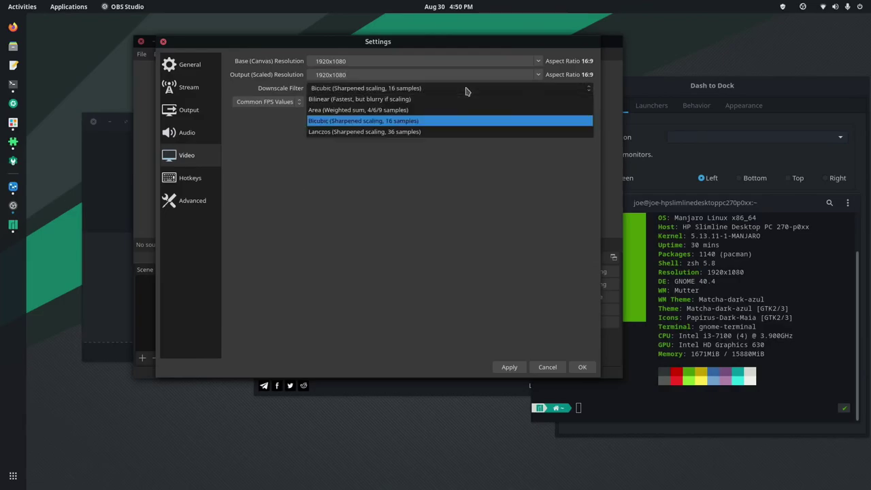
{"action": "left_click", "coordinate": [462, 132]}
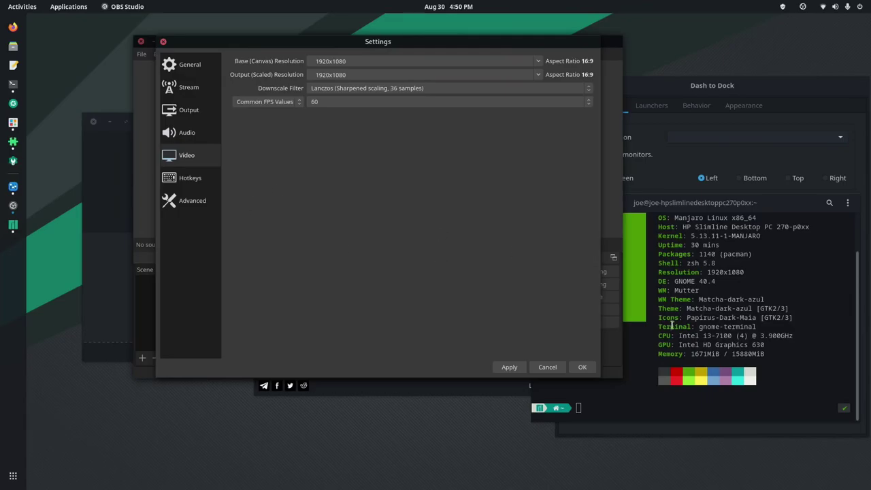
{"action": "left_click", "coordinate": [512, 366]}
{"action": "left_click", "coordinate": [190, 201]}
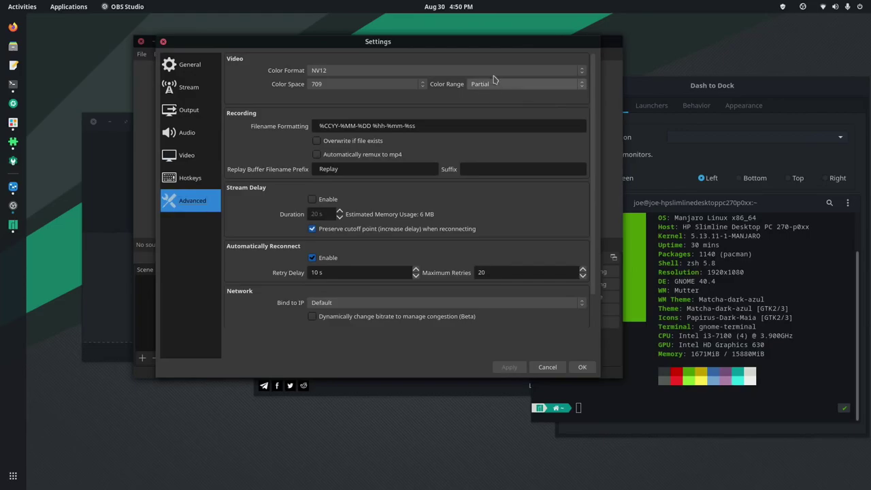
Check the colour range stays Partial and colour format NV12, then return to Output settings
{"action": "left_click", "coordinate": [522, 88]}
{"action": "left_click", "coordinate": [523, 90]}
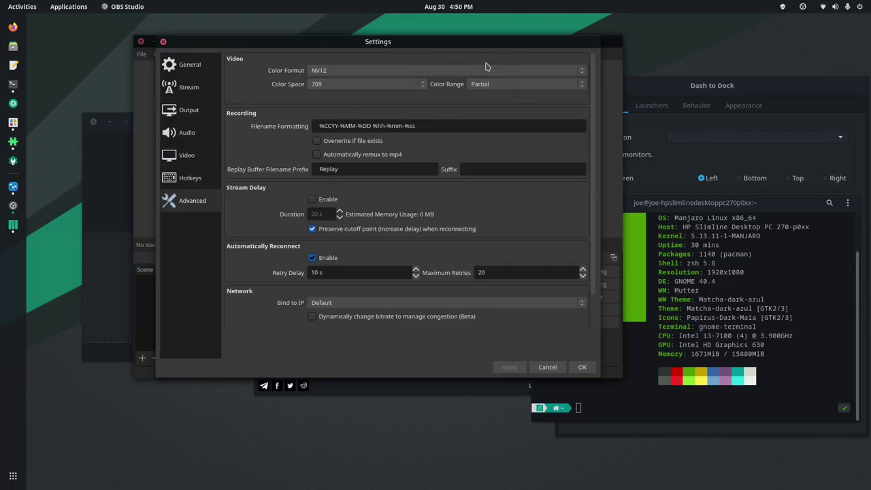
{"action": "left_click", "coordinate": [387, 61]}
{"action": "left_click", "coordinate": [372, 80]}
{"action": "left_click", "coordinate": [196, 116]}
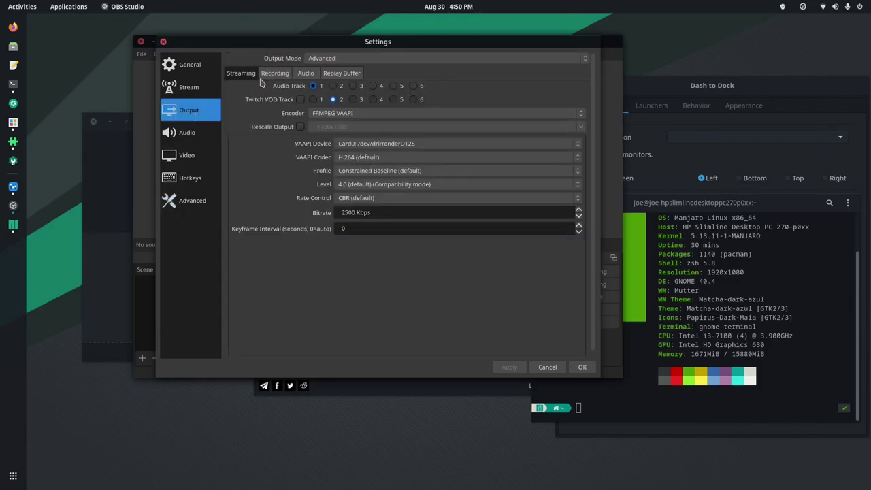
Verify the recording format stays mkv on the Recording tab and close Settings with OK
{"action": "left_click", "coordinate": [275, 73]}
{"action": "left_click", "coordinate": [343, 134]}
{"action": "left_click", "coordinate": [345, 135]}
{"action": "left_click", "coordinate": [347, 137]}
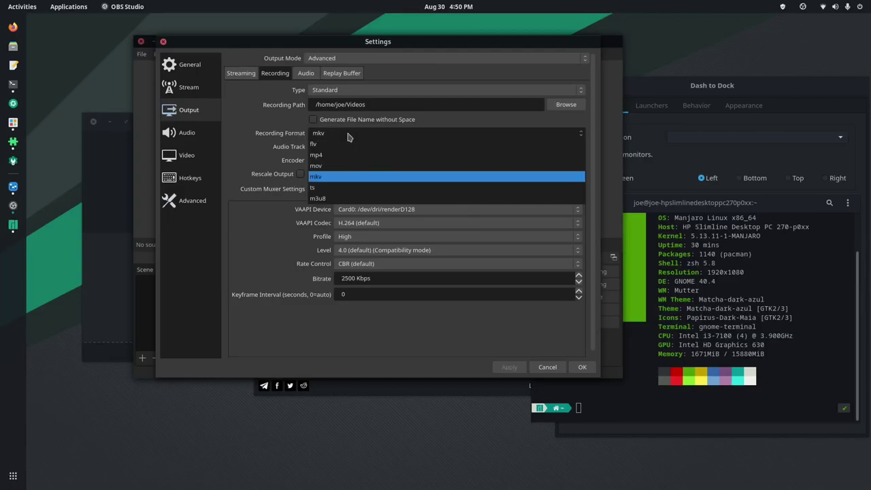
{"action": "left_click", "coordinate": [347, 138]}
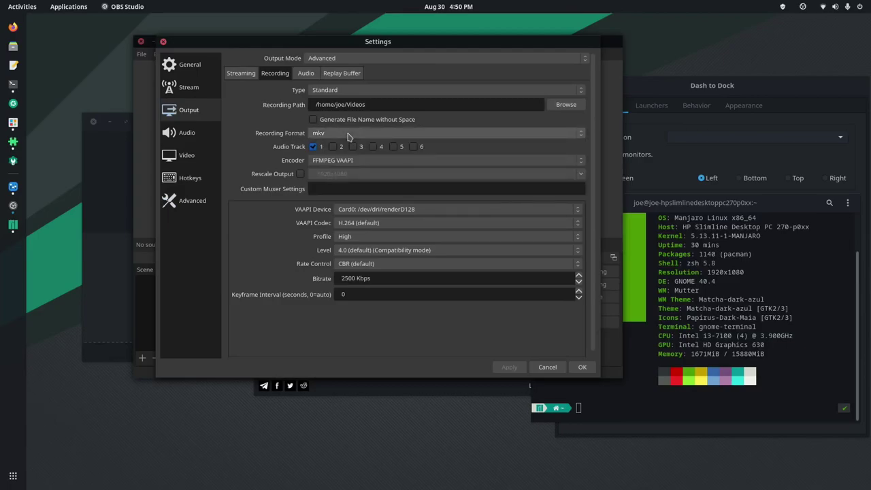
{"action": "left_click", "coordinate": [351, 133]}
{"action": "left_click", "coordinate": [353, 136]}
{"action": "left_click", "coordinate": [585, 371]}
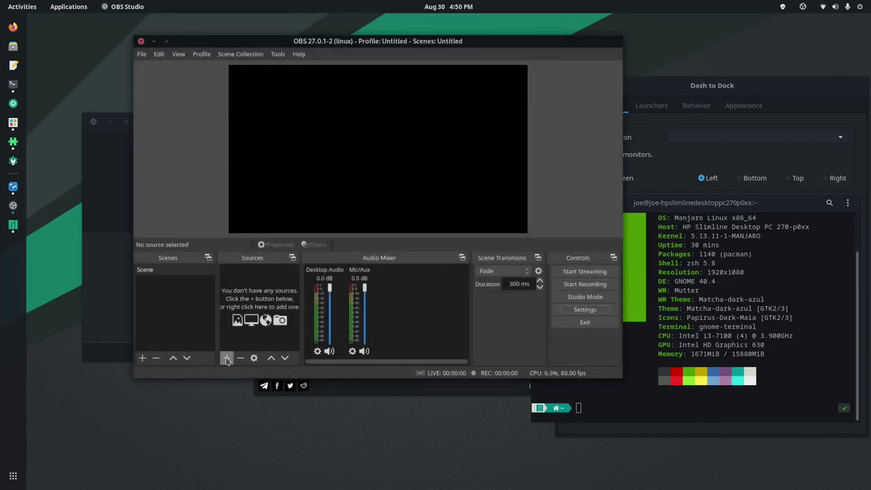
Add a Screen Capture (XSHM) source of Screen HDMI1 (1920x1080), accepting default properties
{"action": "left_click", "coordinate": [227, 359]}
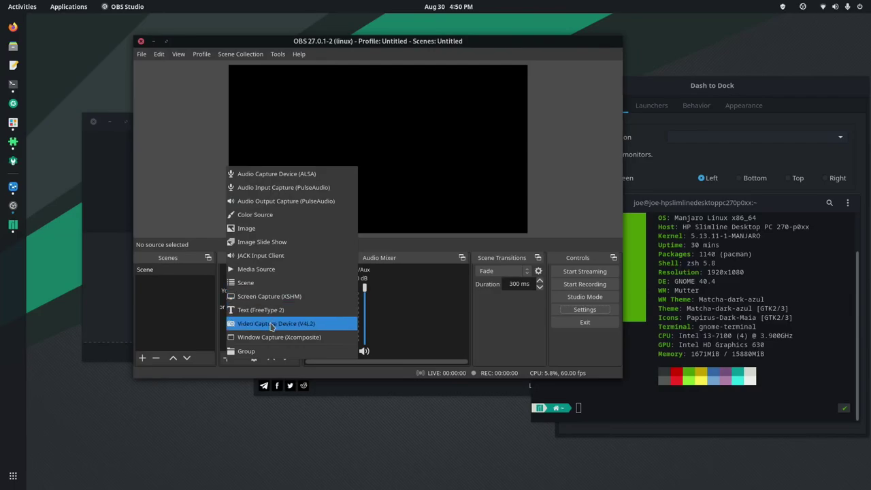
{"action": "left_click", "coordinate": [282, 296]}
{"action": "left_click", "coordinate": [438, 273]}
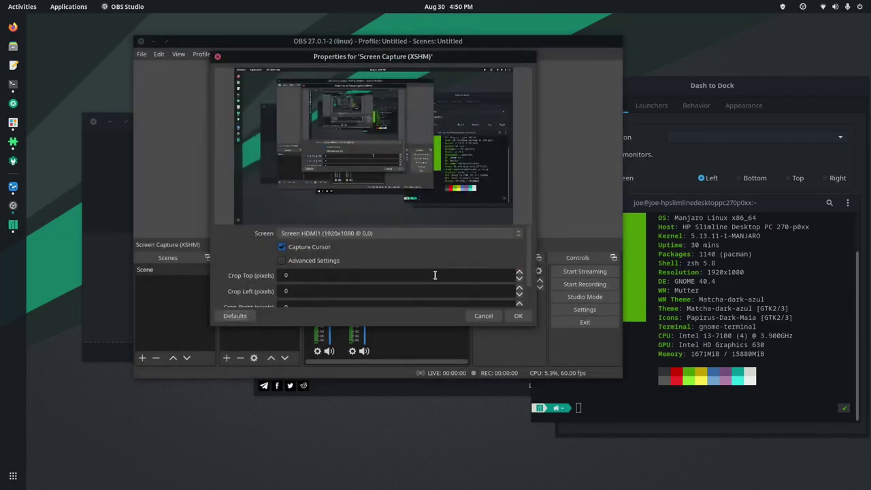
{"action": "left_click", "coordinate": [518, 316]}
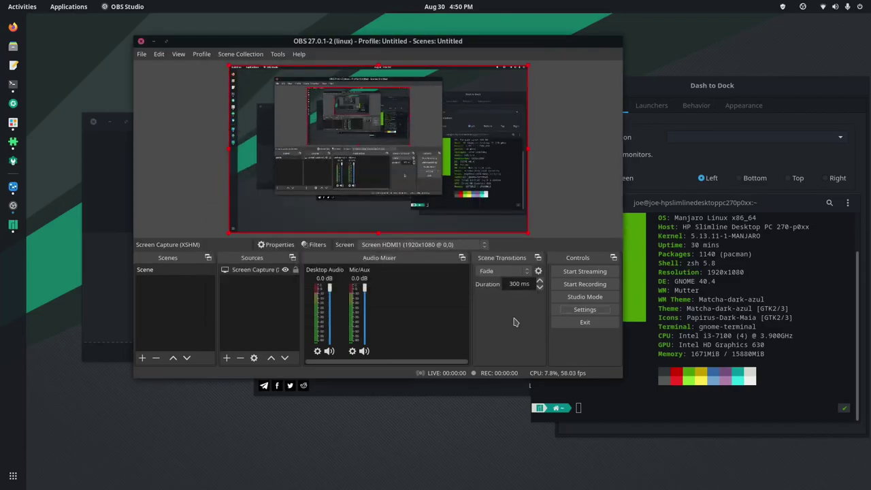
Maximize the OBS window, restore it, and move it up and to the right
{"action": "double_click", "coordinate": [469, 39]}
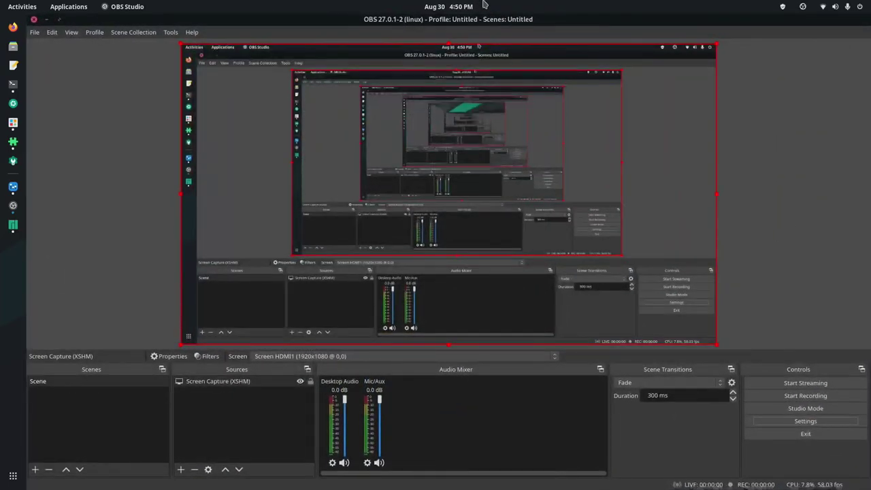
{"action": "double_click", "coordinate": [455, 21]}
{"action": "left_click_drag", "start_coordinate": [276, 91], "coordinate": [320, 64]}
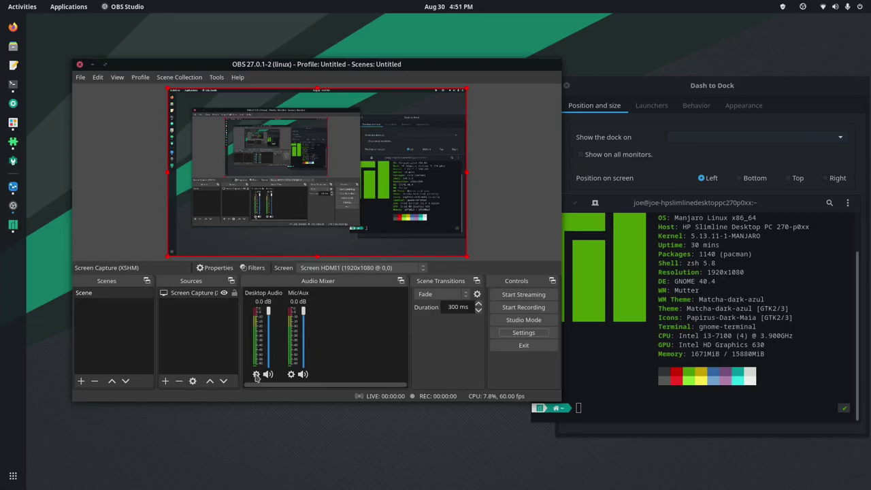
Open Advanced Audio Properties from the Audio Mixer's context menu
{"action": "right_click", "coordinate": [281, 371]}
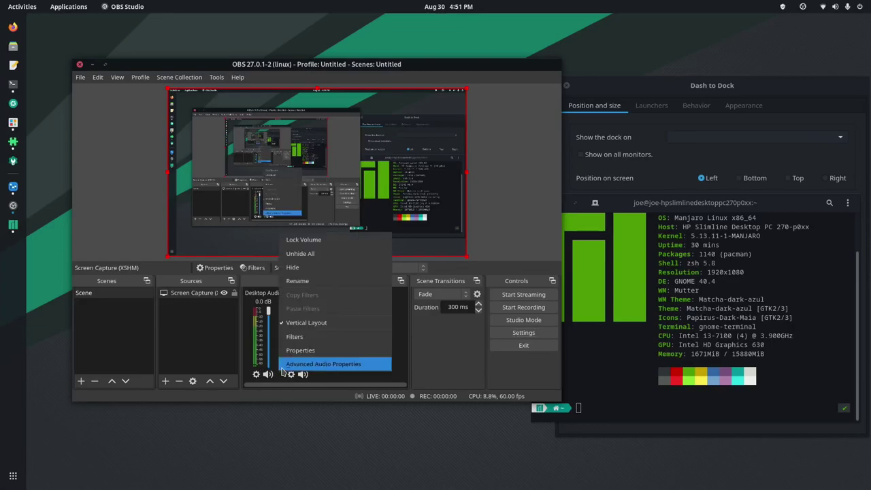
{"action": "left_click", "coordinate": [283, 367]}
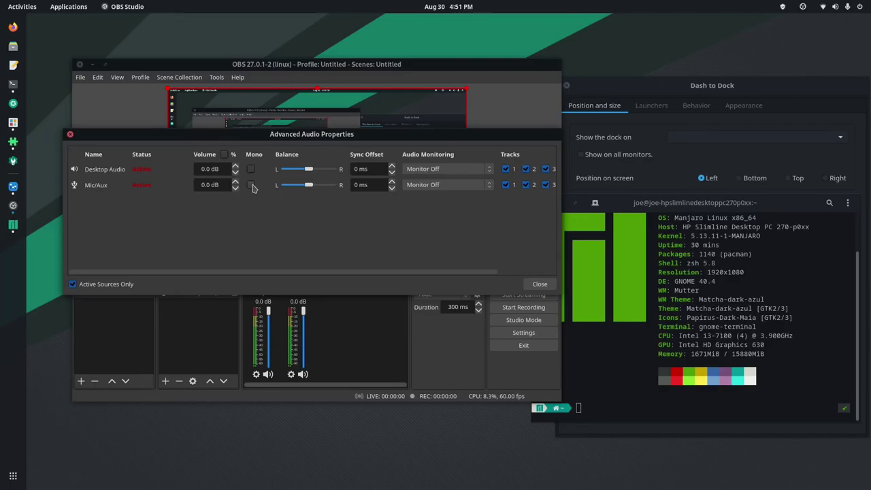
Tick Mono for the Mic/Aux channel and close Advanced Audio Properties
{"action": "left_click", "coordinate": [251, 185]}
{"action": "left_click", "coordinate": [538, 285]}
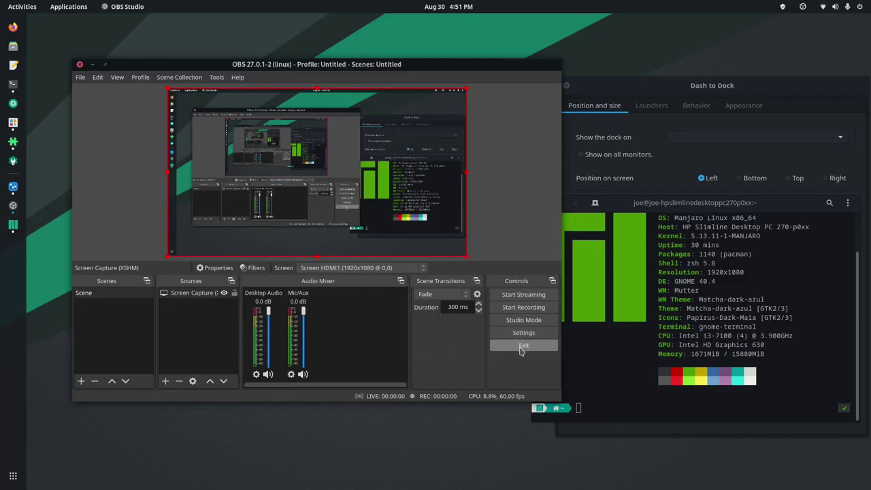
Start a test recording in OBS and try running htop in the terminal, which falls back to top
{"action": "left_click", "coordinate": [521, 308]}
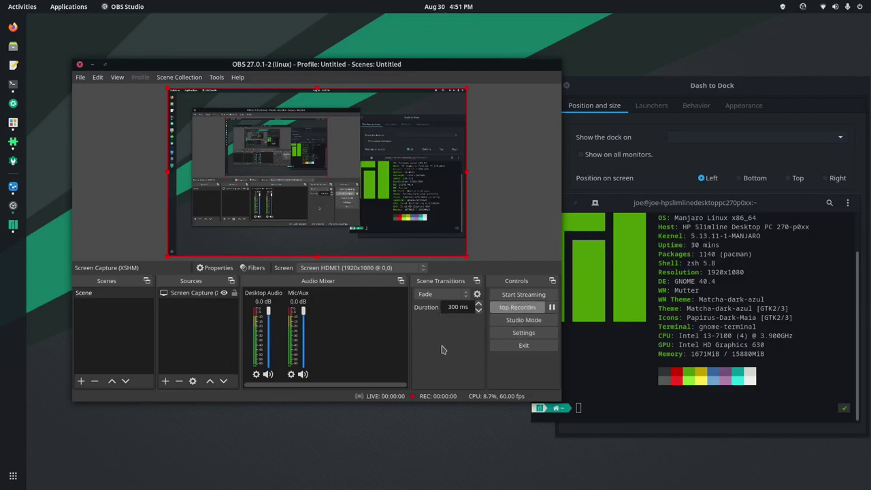
{"action": "left_click", "coordinate": [650, 343]}
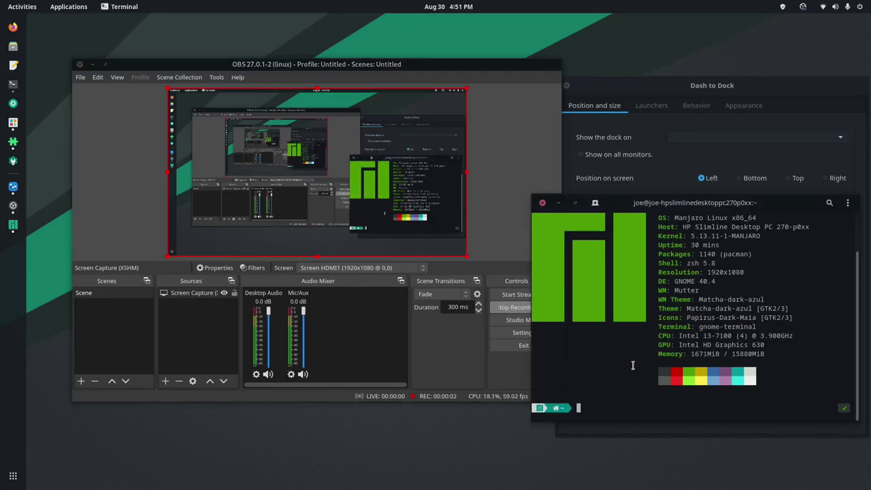
{"action": "type", "text": "htop"}
{"action": "key", "text": "Return"}
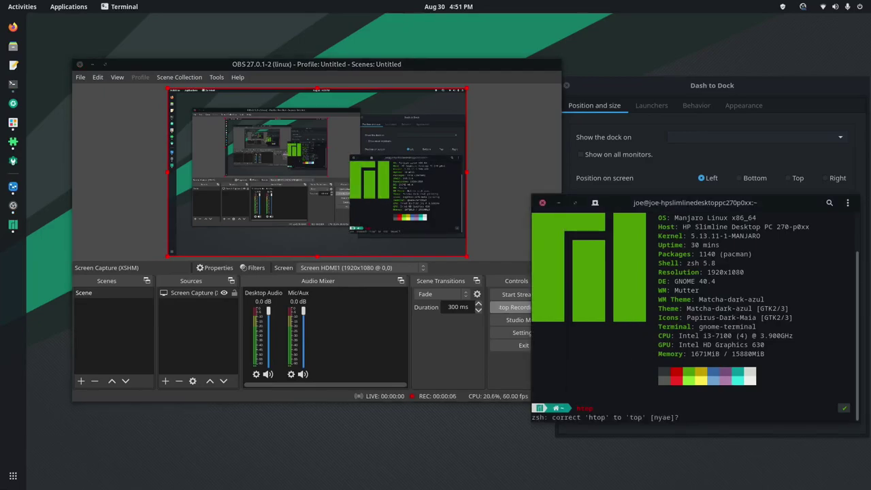
{"action": "key", "text": "y"}
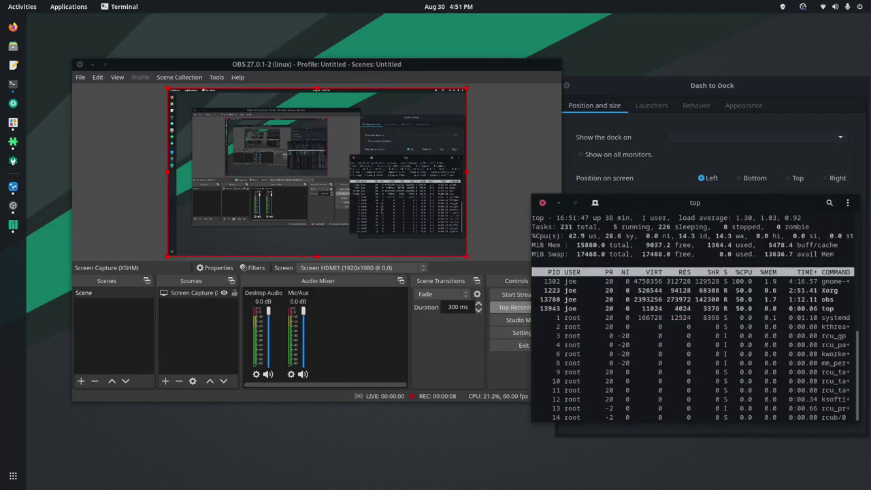
Install htop with 'sudo pacman -S htop', entering the password and confirming, then launch htop
{"action": "type", "text": "q"}
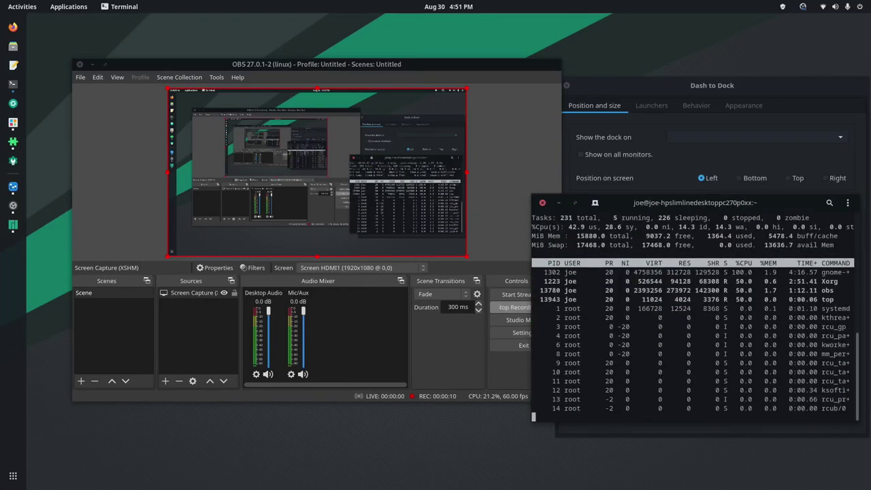
{"action": "type", "text": "sudo p"}
{"action": "key", "text": "Right"}
{"action": "key", "text": "BackSpace"}
{"action": "key", "text": "BackSpace"}
{"action": "key", "text": "BackSpace"}
{"action": "key", "text": "BackSpace"}
{"action": "key", "text": "BackSpace"}
{"action": "key", "text": "BackSpace"}
{"action": "key", "text": "BackSpace"}
{"action": "key", "text": "BackSpace"}
{"action": "type", "text": "htop"}
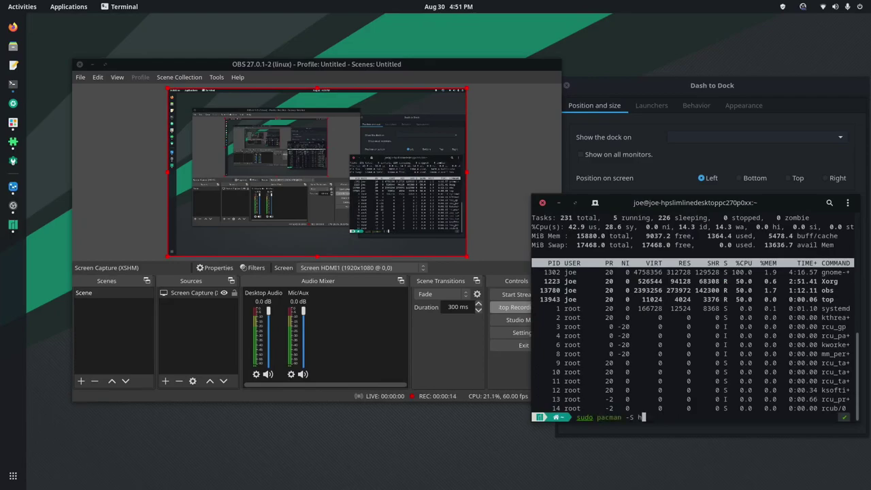
{"action": "key", "text": "Return"}
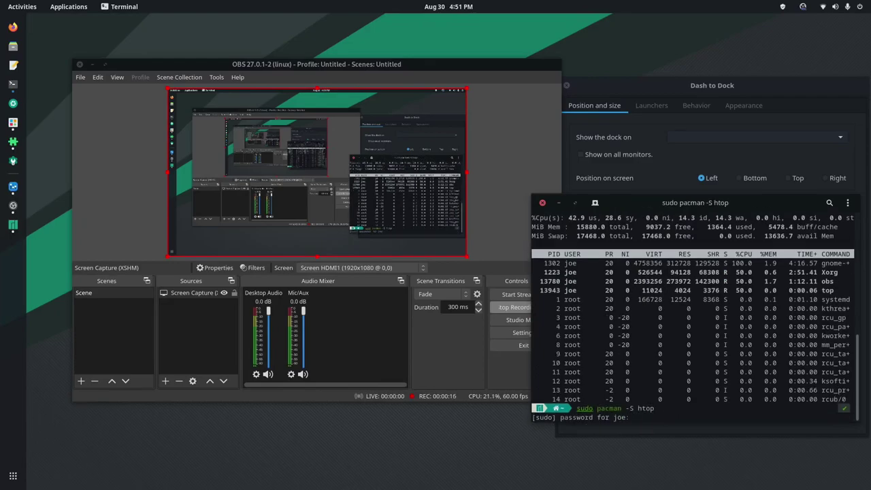
{"action": "key", "text": "Return"}
{"action": "type", "text": "y"}
{"action": "key", "text": "Return"}
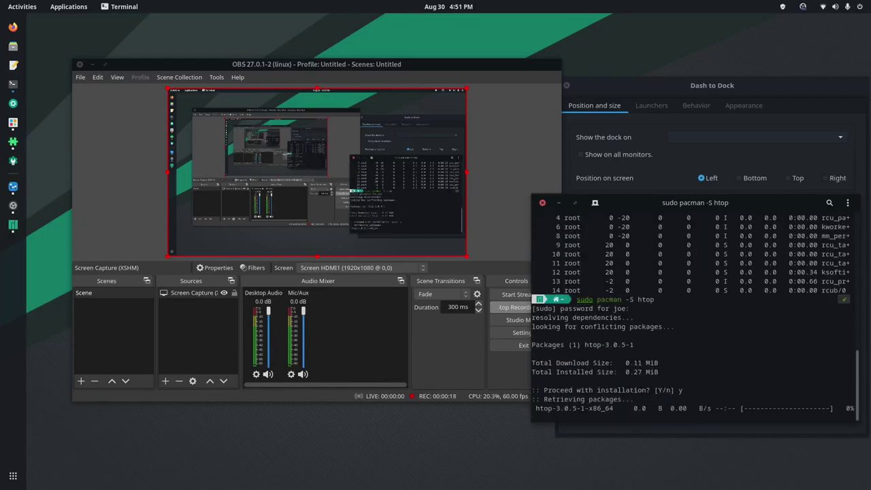
{"action": "type", "text": "htop"}
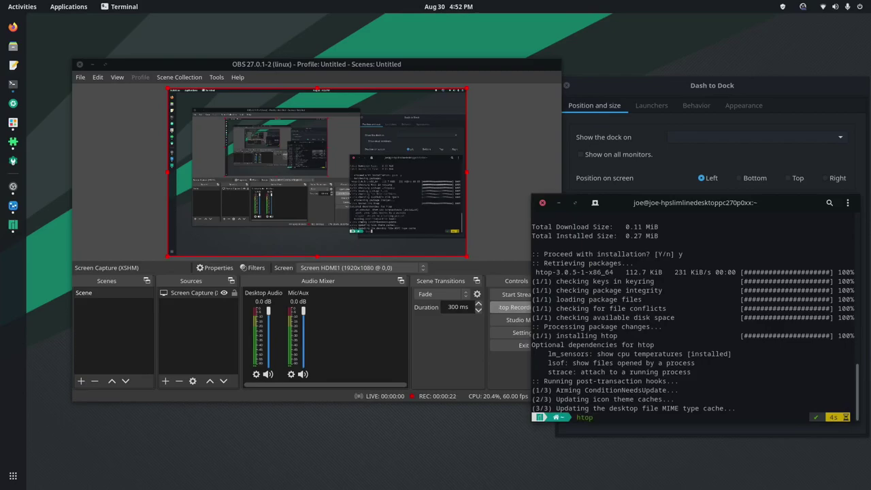
{"action": "key", "text": "Return"}
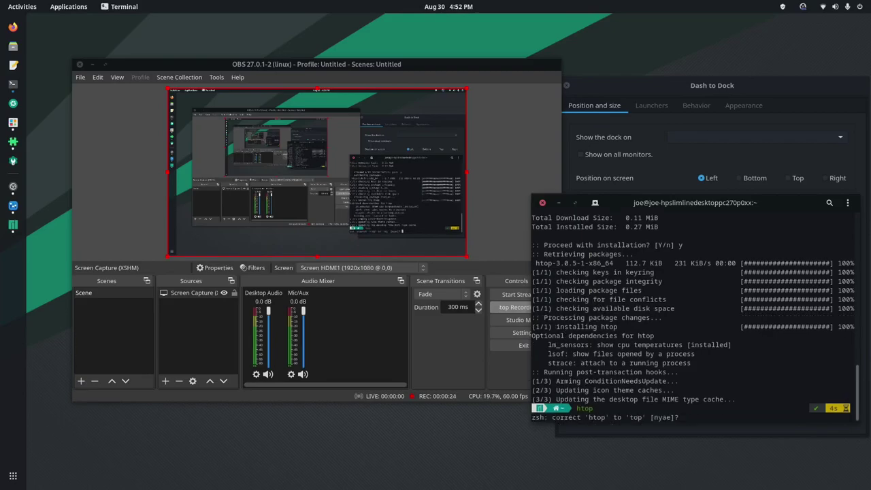
{"action": "key", "text": "n"}
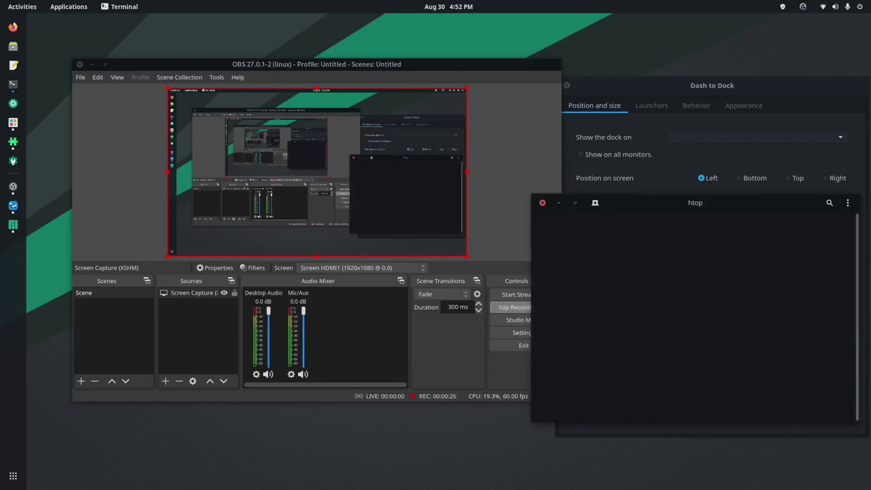
Tile htop on the right and OBS top-left, review Output settings, then stop the recording
{"action": "left_click_drag", "start_coordinate": [733, 202], "coordinate": [864, 22]}
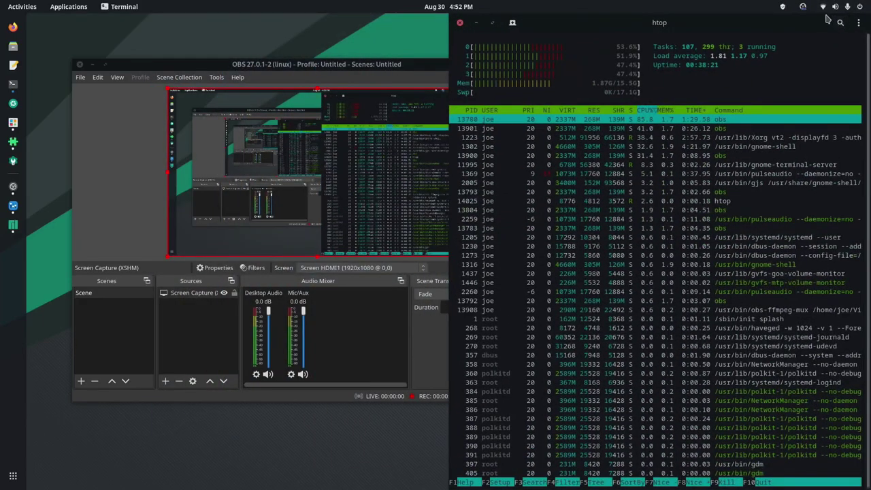
{"action": "left_click_drag", "start_coordinate": [257, 66], "coordinate": [196, 21]}
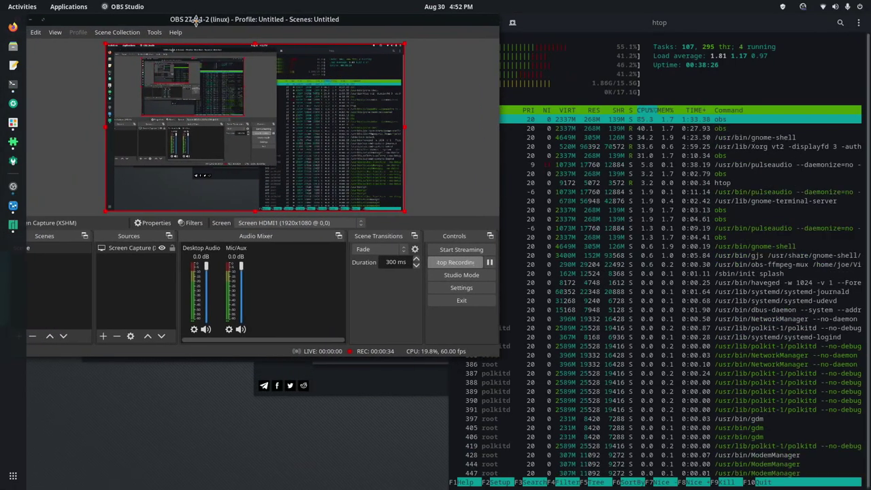
{"action": "left_click", "coordinate": [461, 287]}
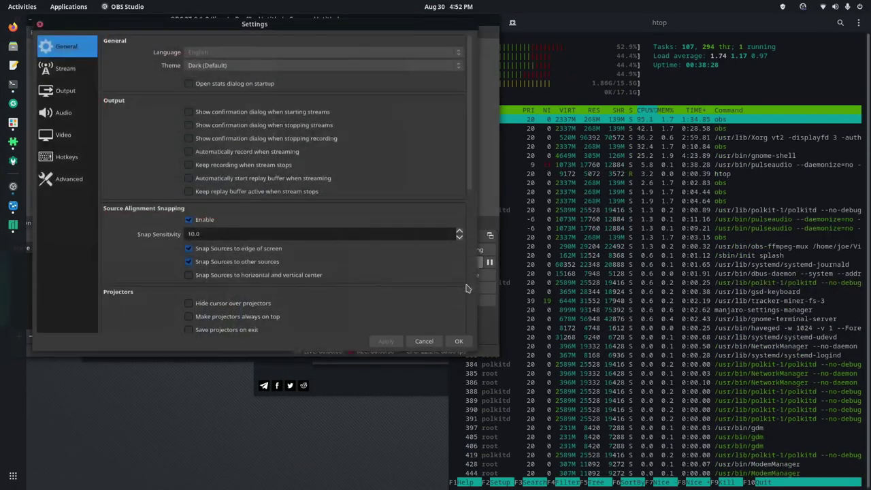
{"action": "left_click", "coordinate": [68, 89]}
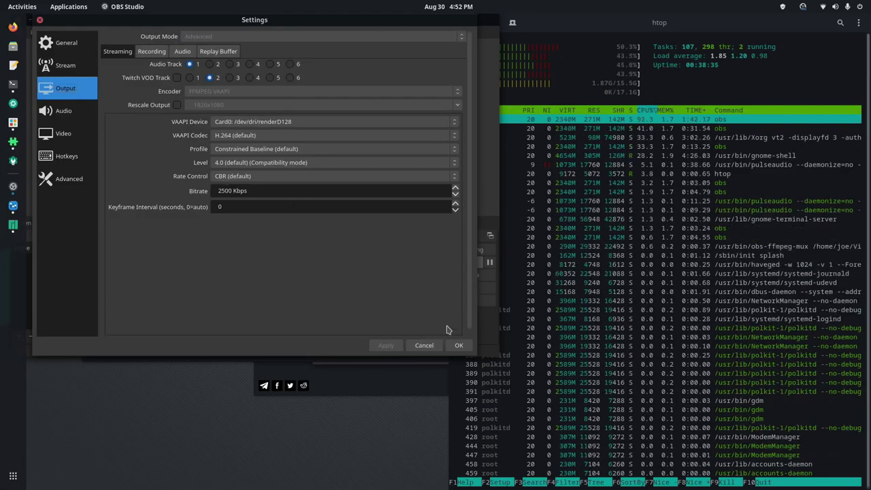
{"action": "left_click", "coordinate": [459, 345]}
{"action": "left_click", "coordinate": [460, 263]}
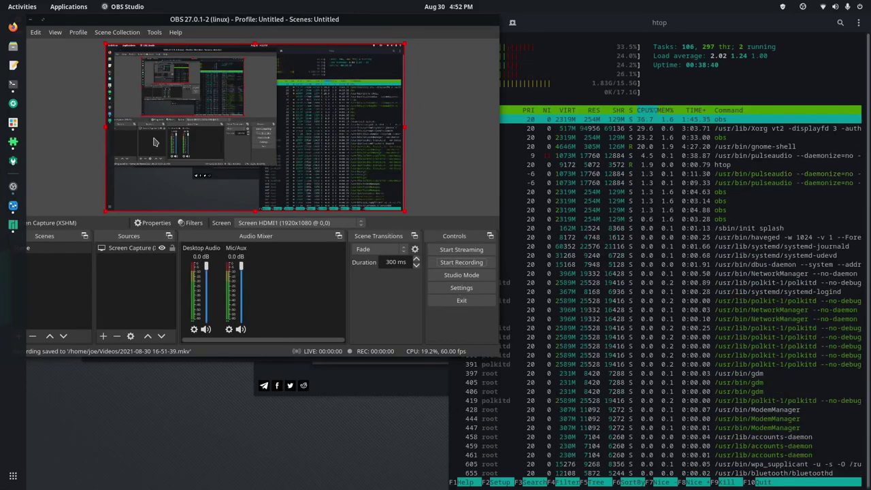
Play back the recorded test mkv from the Videos folder in Files
{"action": "left_click", "coordinate": [13, 46]}
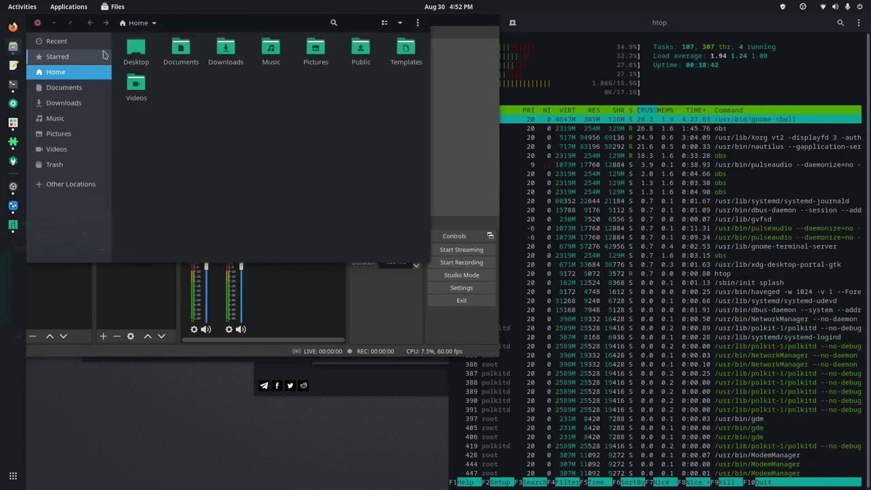
{"action": "left_click", "coordinate": [135, 86]}
{"action": "double_click", "coordinate": [135, 86]}
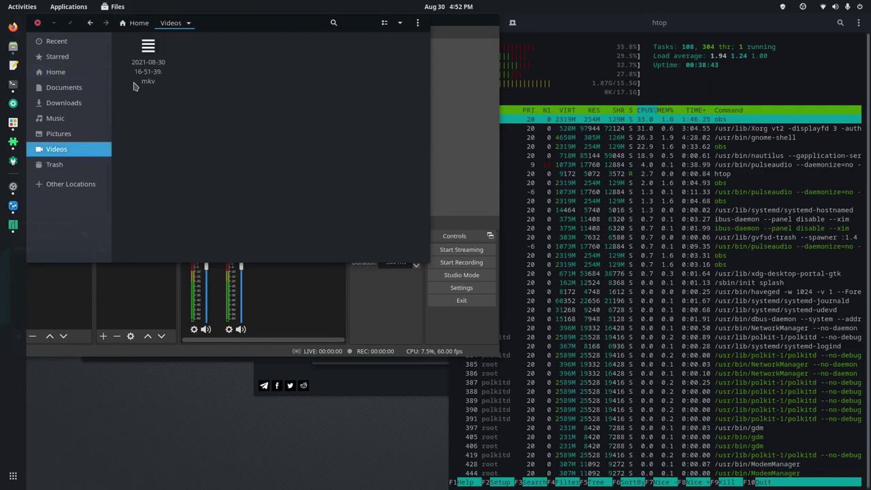
{"action": "double_click", "coordinate": [144, 69]}
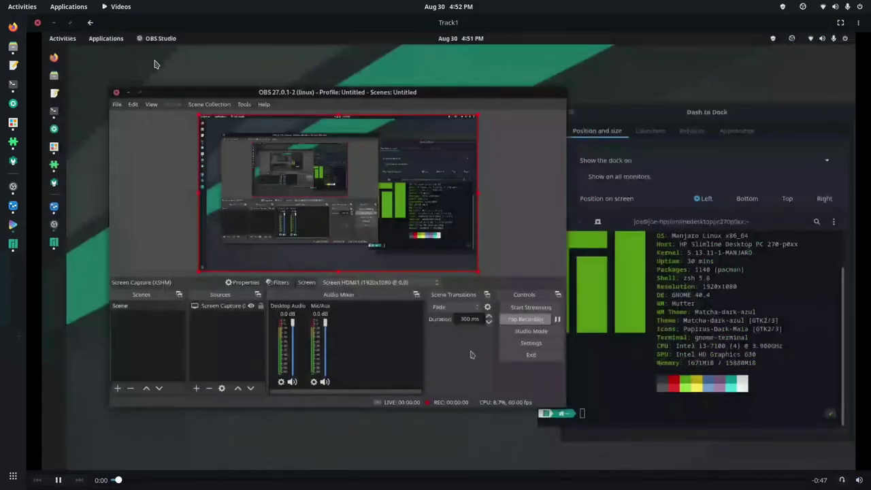
{"action": "left_click", "coordinate": [37, 23]}
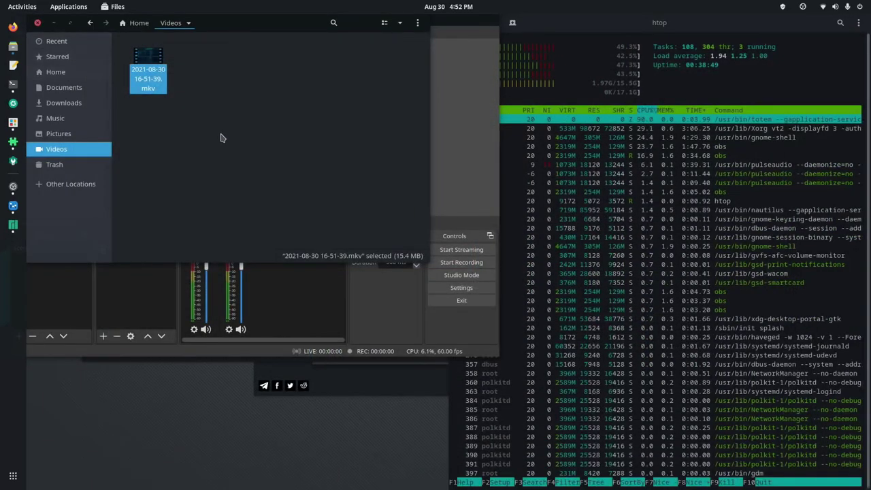
Move the test mkv to the Trash and empty the Trash
{"action": "right_click", "coordinate": [150, 63]}
{"action": "left_click", "coordinate": [173, 175]}
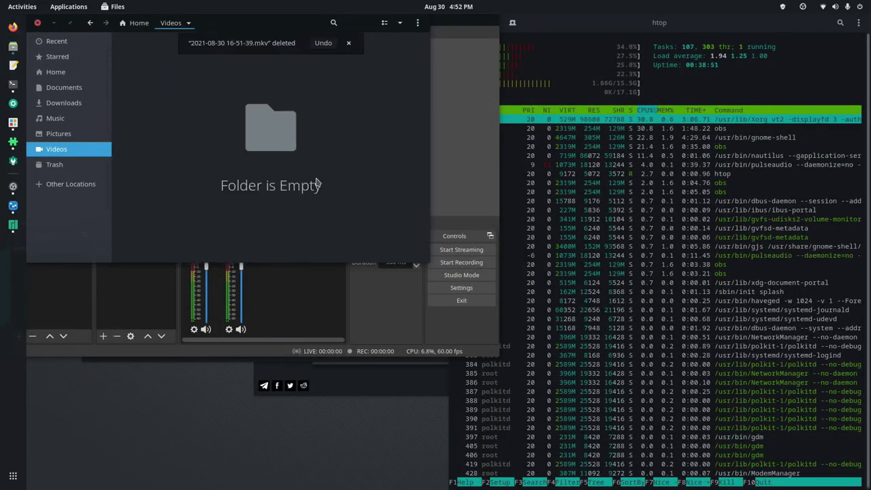
{"action": "right_click", "coordinate": [60, 166]}
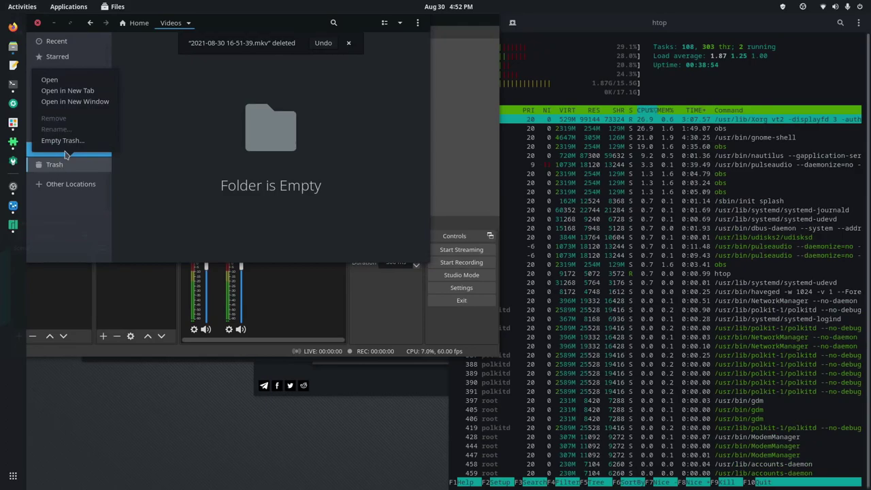
{"action": "left_click", "coordinate": [62, 140]}
{"action": "left_click", "coordinate": [275, 161]}
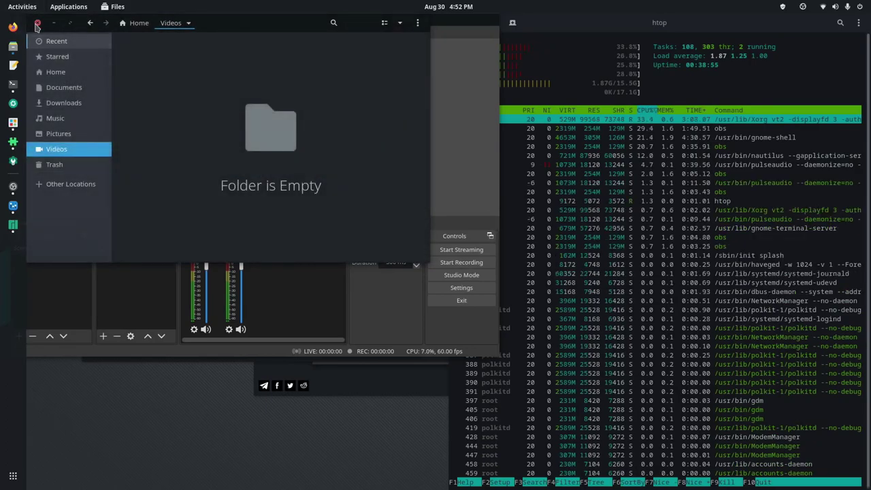
{"action": "left_click", "coordinate": [38, 22]}
In Output settings, replace the leading 25 of the bitrate with 100
{"action": "left_click", "coordinate": [442, 289]}
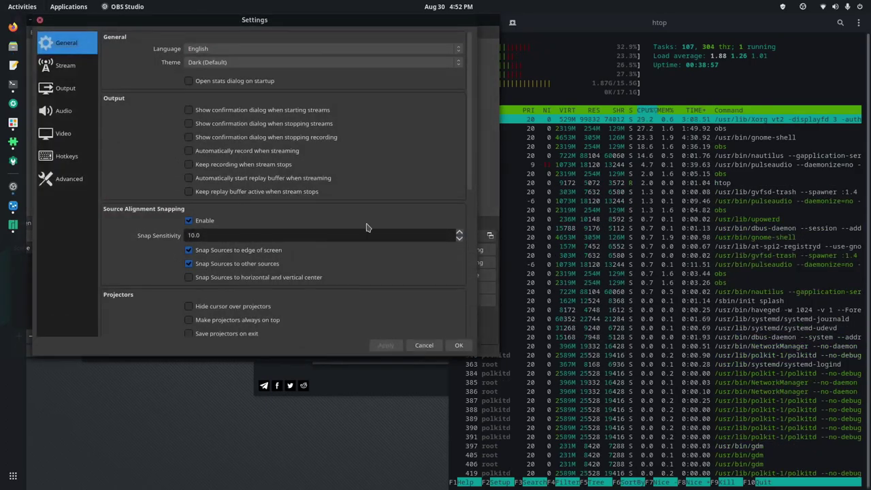
{"action": "left_click", "coordinate": [72, 93]}
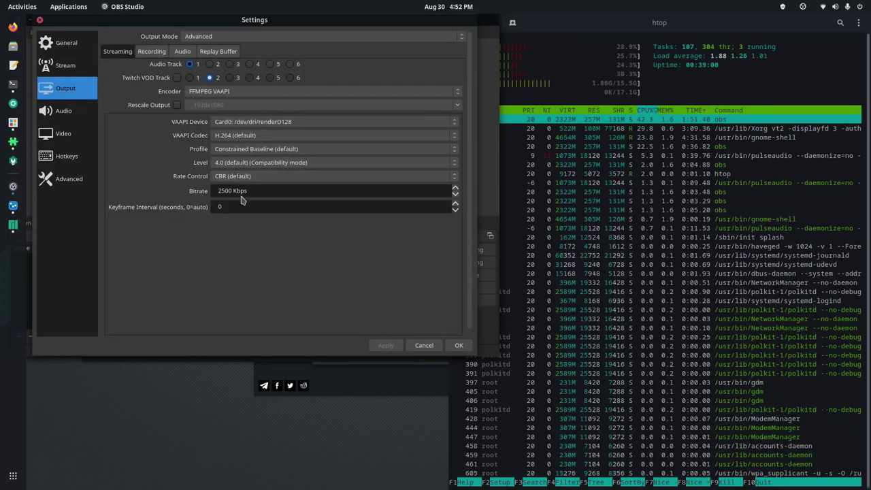
{"action": "left_click_drag", "start_coordinate": [225, 192], "coordinate": [218, 192]}
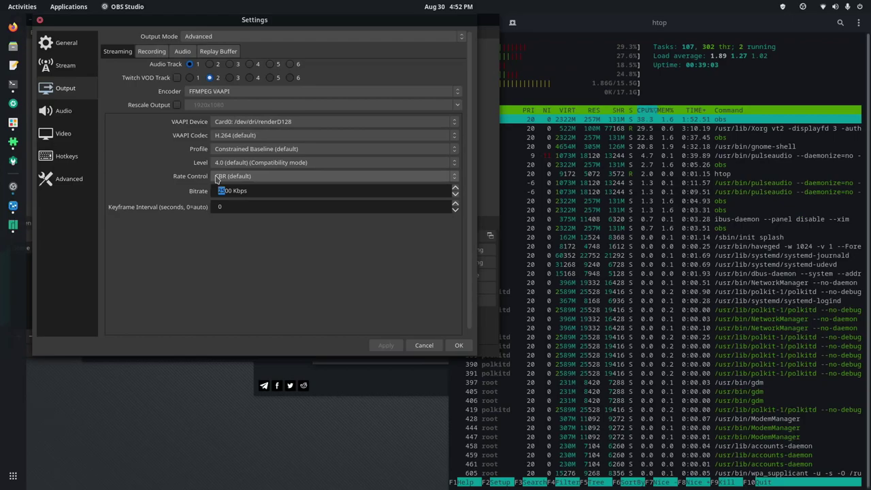
{"action": "type", "text": "100"}
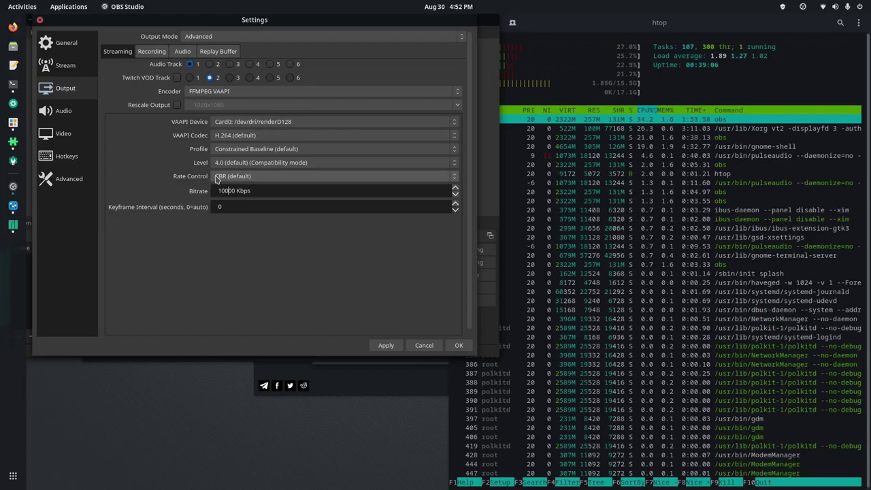
Switch rate control to CQP with QP 15, save, and start a test recording
{"action": "left_click", "coordinate": [271, 178]}
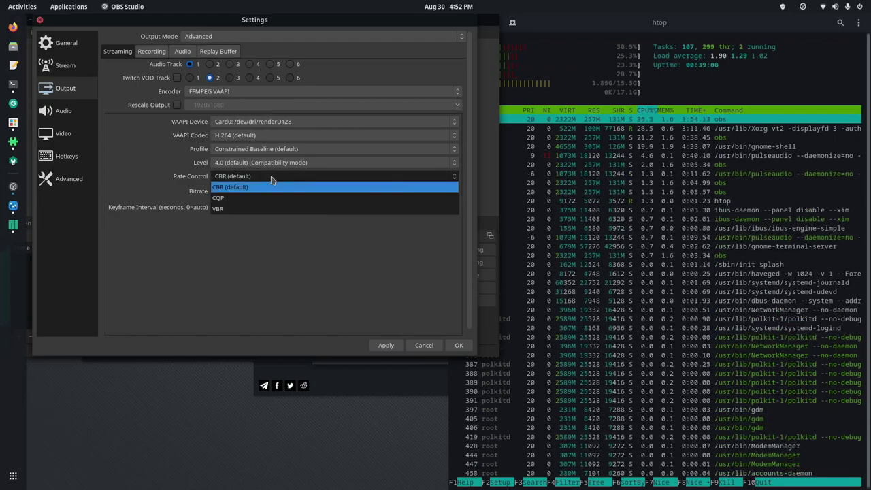
{"action": "left_click", "coordinate": [271, 178]}
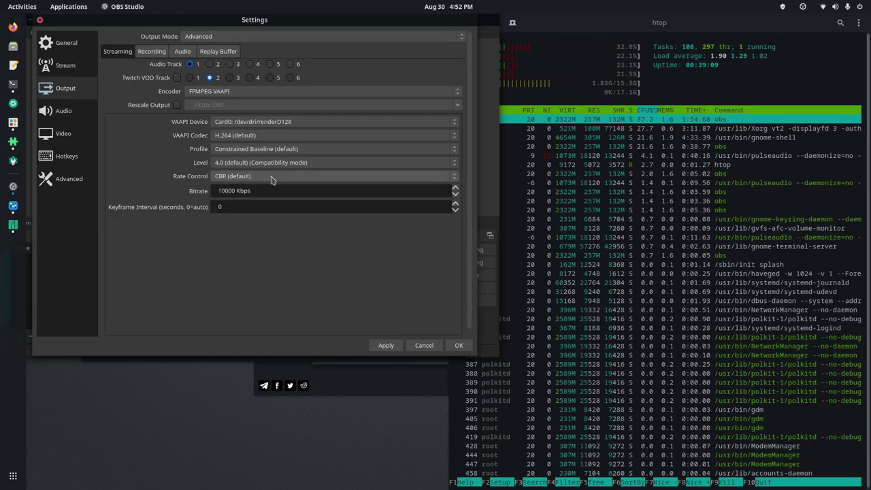
{"action": "left_click", "coordinate": [271, 177]}
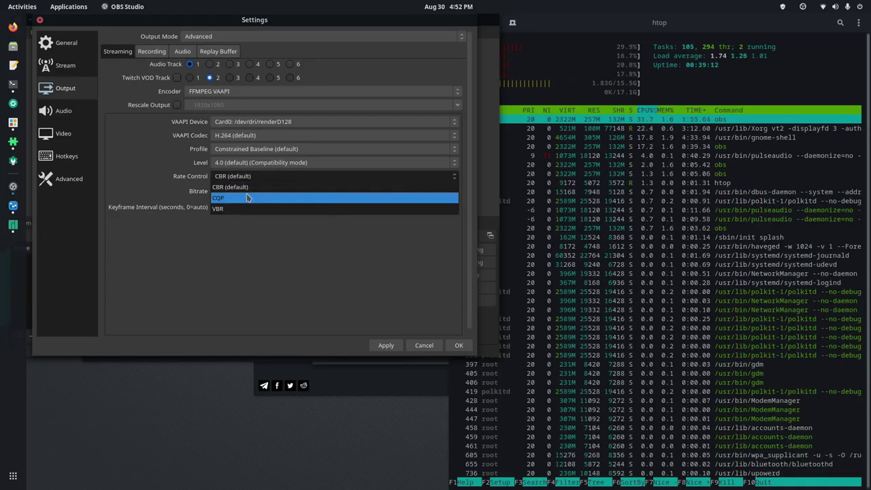
{"action": "left_click", "coordinate": [248, 198]}
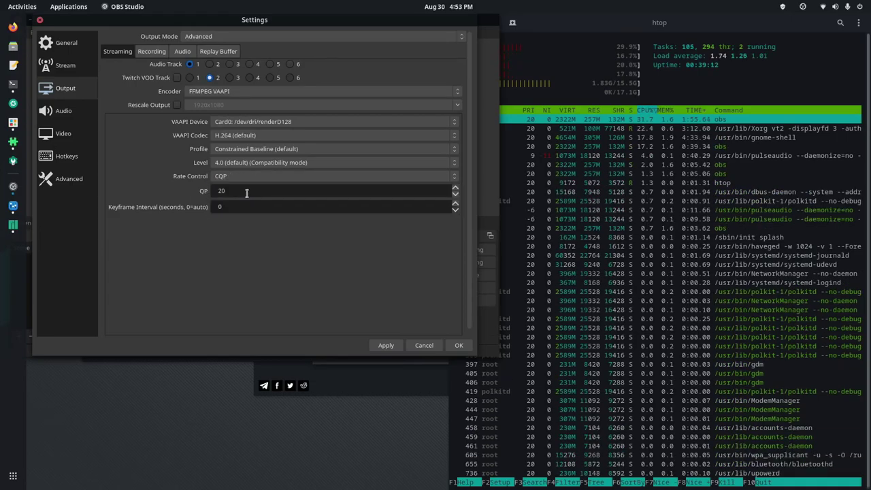
{"action": "left_click", "coordinate": [456, 197]}
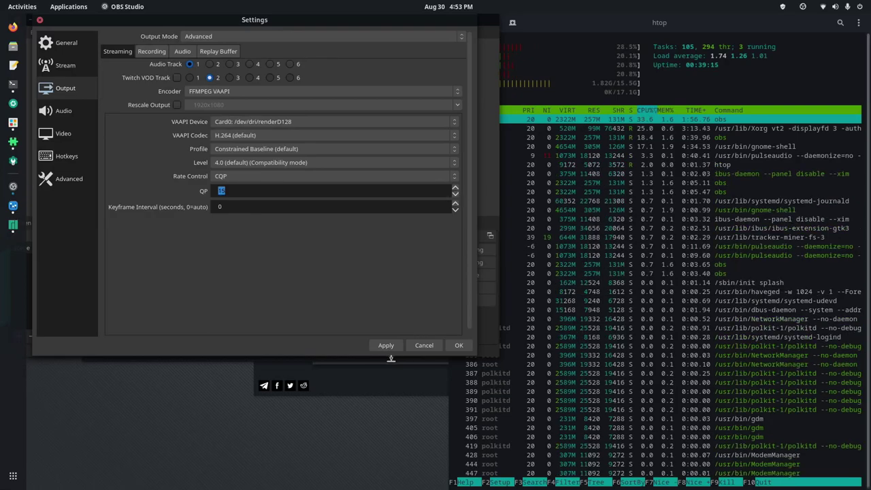
{"action": "left_click", "coordinate": [459, 345]}
{"action": "left_click", "coordinate": [461, 249]}
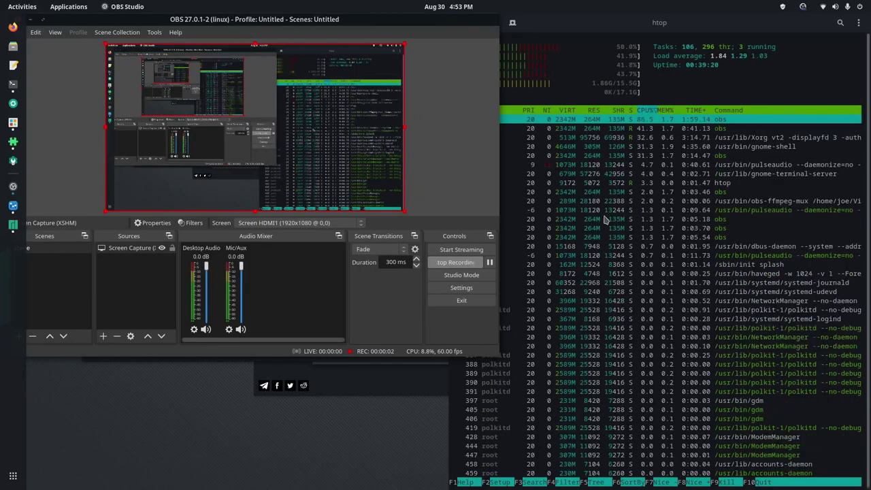
{"action": "left_click", "coordinate": [615, 24]}
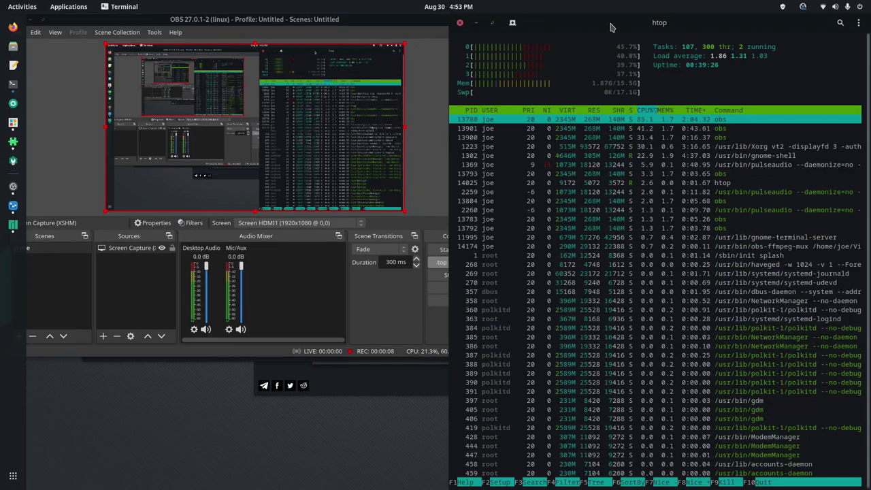
{"action": "left_click", "coordinate": [429, 154]}
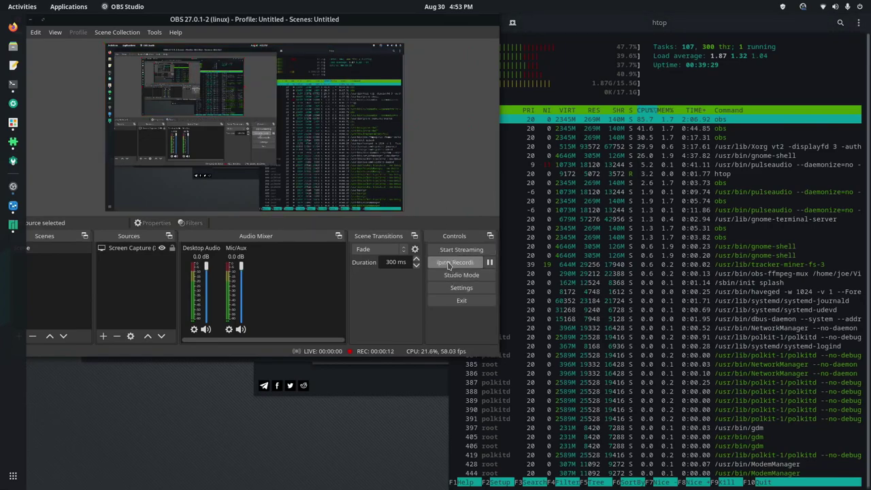
{"action": "left_click", "coordinate": [449, 264]}
{"action": "left_click", "coordinate": [13, 46]}
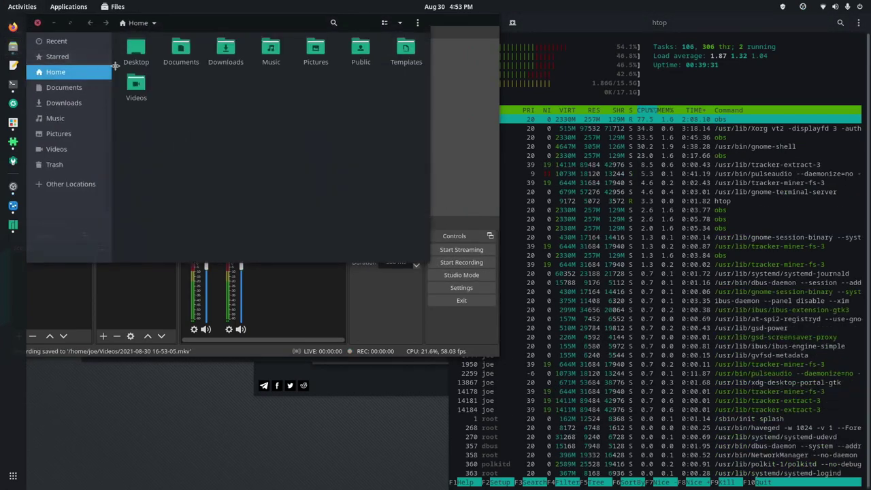
{"action": "double_click", "coordinate": [136, 85]}
{"action": "left_click", "coordinate": [148, 65]}
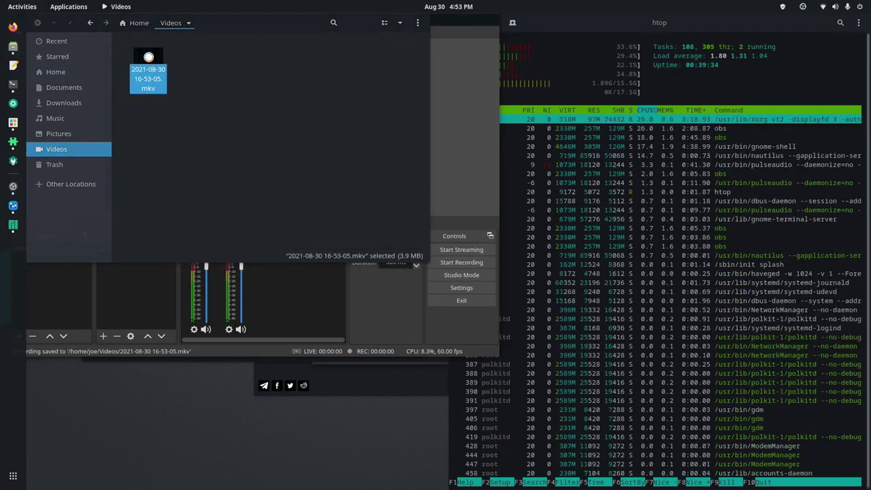
{"action": "double_click", "coordinate": [148, 68]}
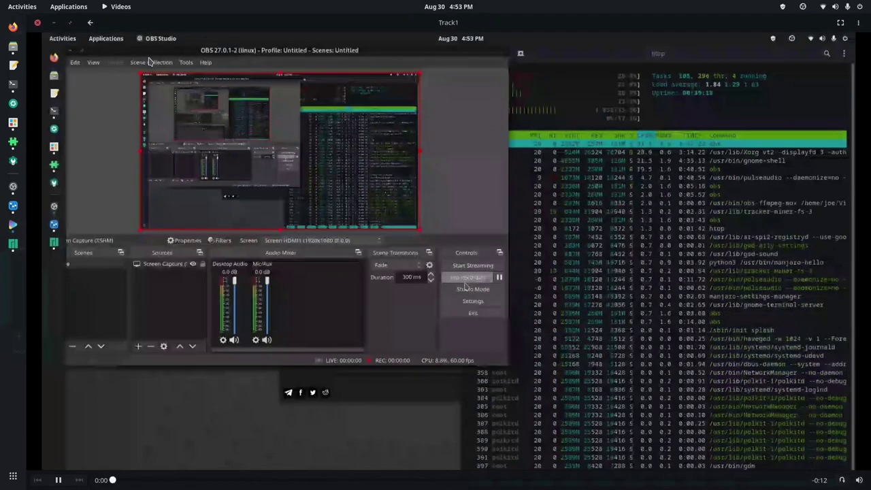
{"action": "left_click", "coordinate": [38, 23]}
Move the 16-53-05.mkv CQP test recording to the trash
{"action": "right_click", "coordinate": [150, 60]}
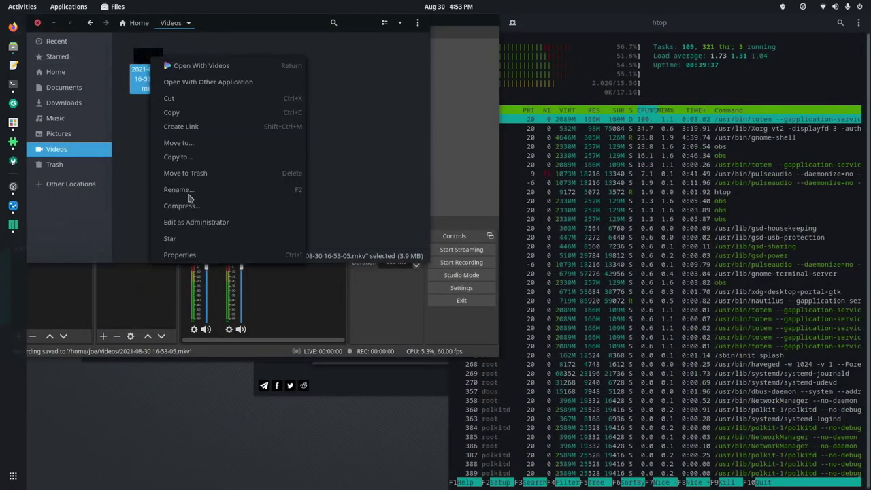
{"action": "left_click", "coordinate": [189, 174]}
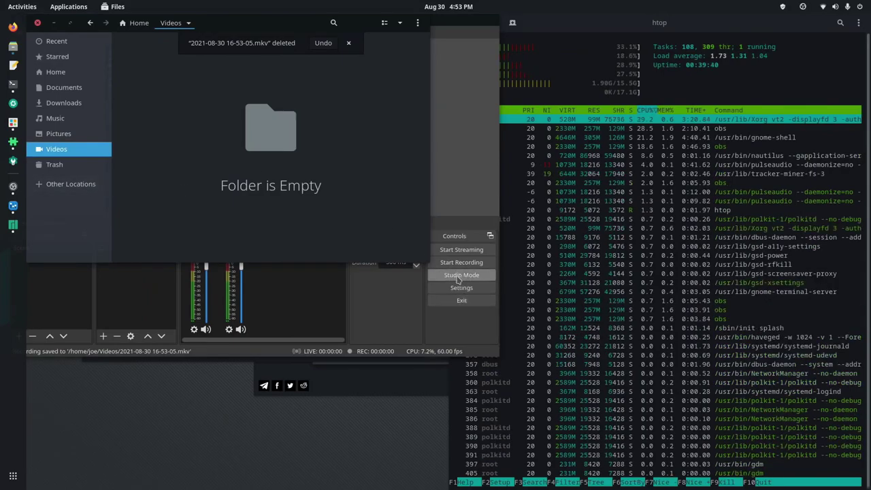
{"action": "left_click", "coordinate": [461, 288]}
Set rate control back to CBR (default) and start another test recording
{"action": "left_click", "coordinate": [68, 95]}
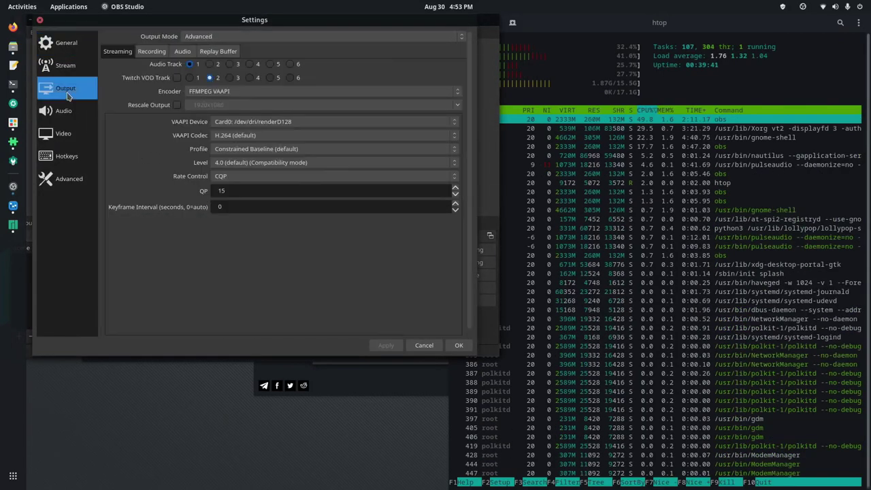
{"action": "left_click", "coordinate": [239, 178]}
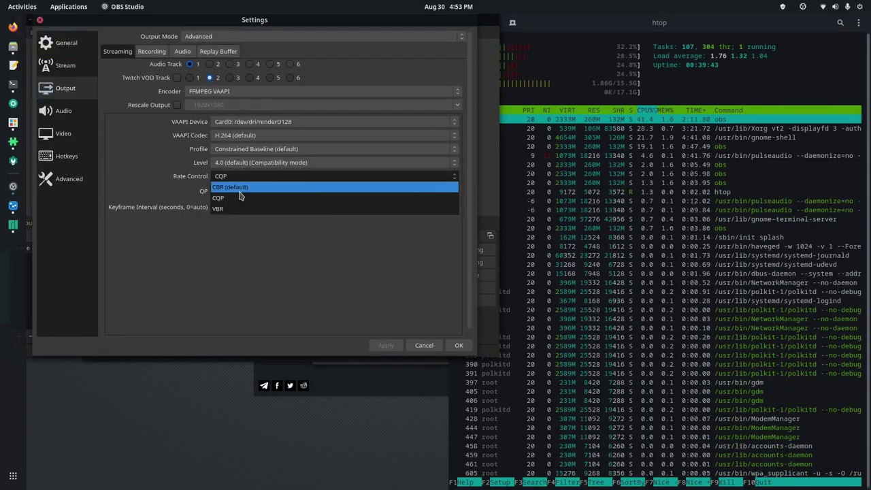
{"action": "left_click", "coordinate": [239, 188]}
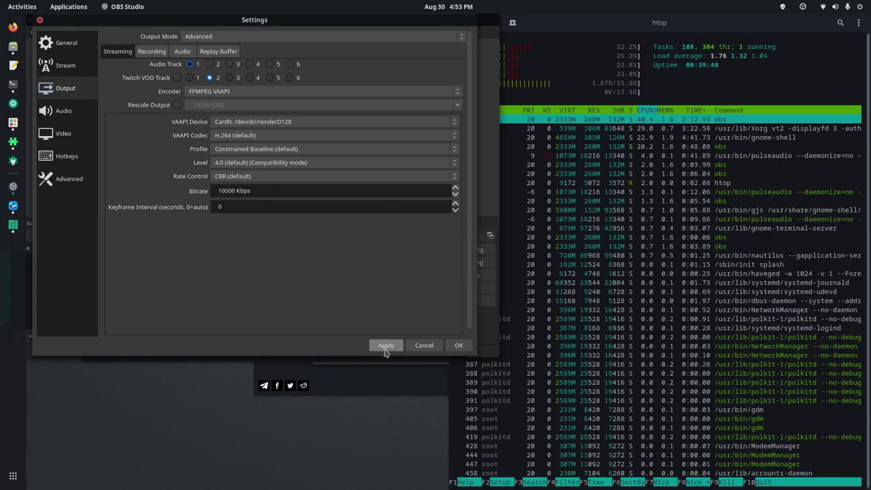
{"action": "left_click", "coordinate": [459, 345]}
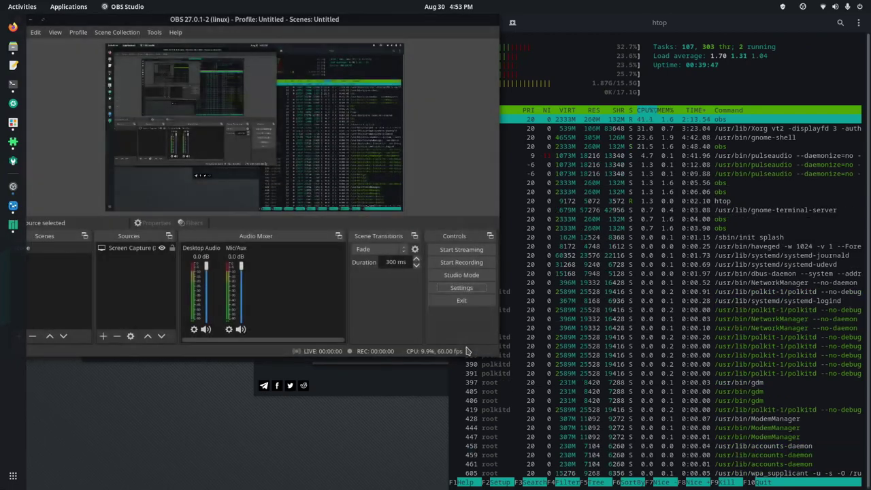
{"action": "left_click", "coordinate": [461, 262]}
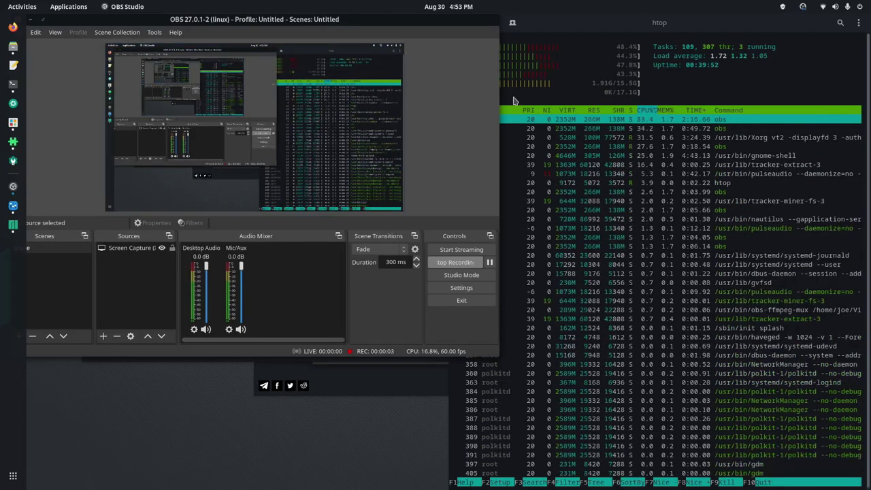
{"action": "left_click", "coordinate": [614, 22]}
{"action": "key", "text": "super+Up"}
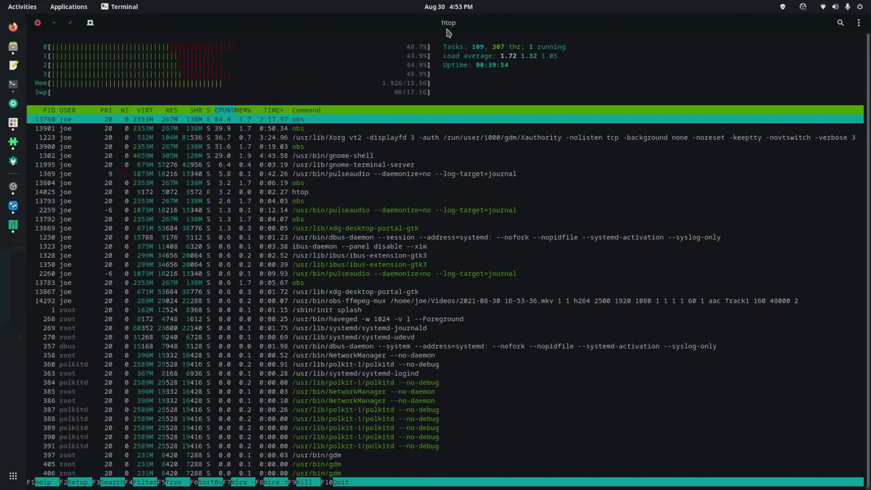
{"action": "left_click_drag", "start_coordinate": [442, 33], "coordinate": [870, 158]}
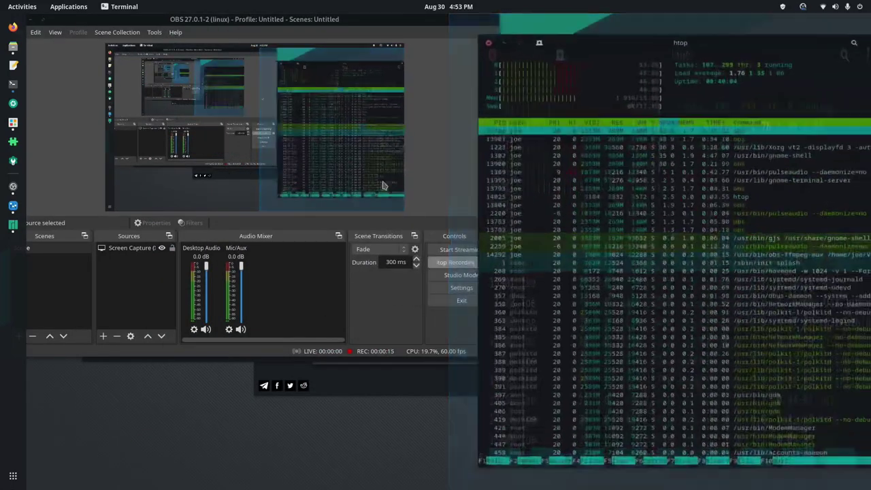
{"action": "left_click", "coordinate": [462, 262]}
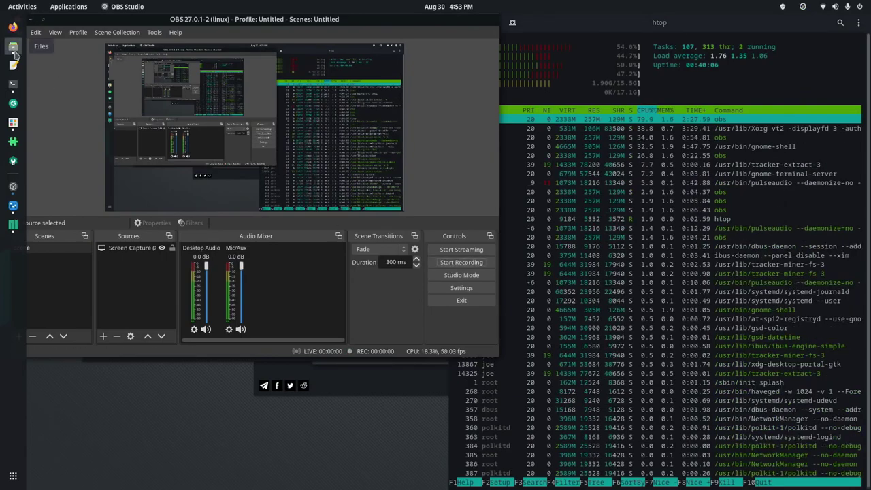
{"action": "left_click", "coordinate": [14, 53]}
{"action": "double_click", "coordinate": [148, 57]}
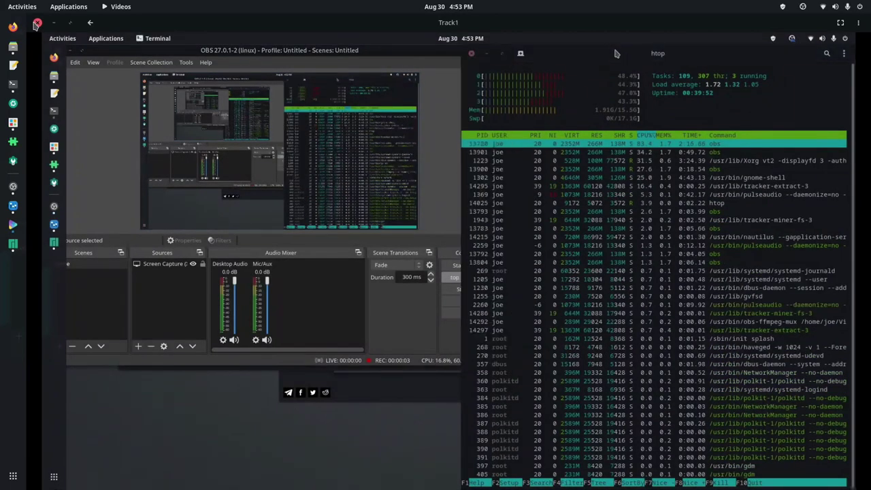
{"action": "left_click", "coordinate": [36, 24]}
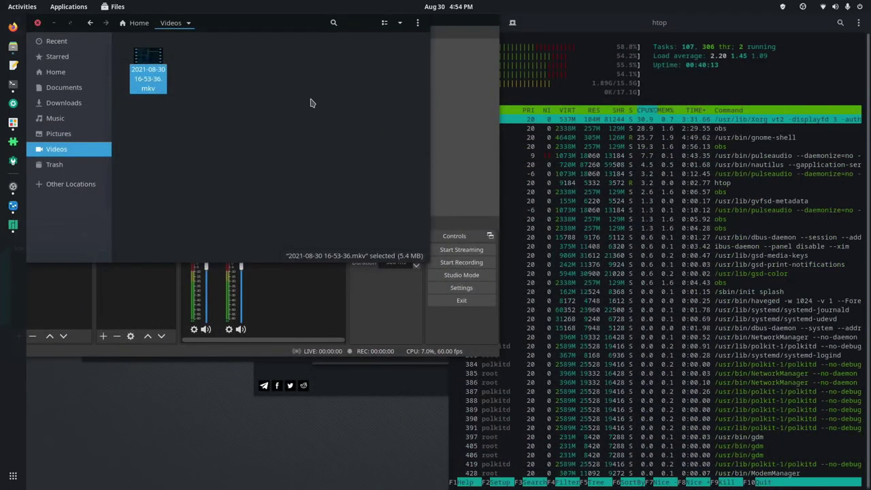
Set the encoder Profile to High in Output settings and save
{"action": "left_click", "coordinate": [461, 150]}
{"action": "left_click", "coordinate": [461, 287]}
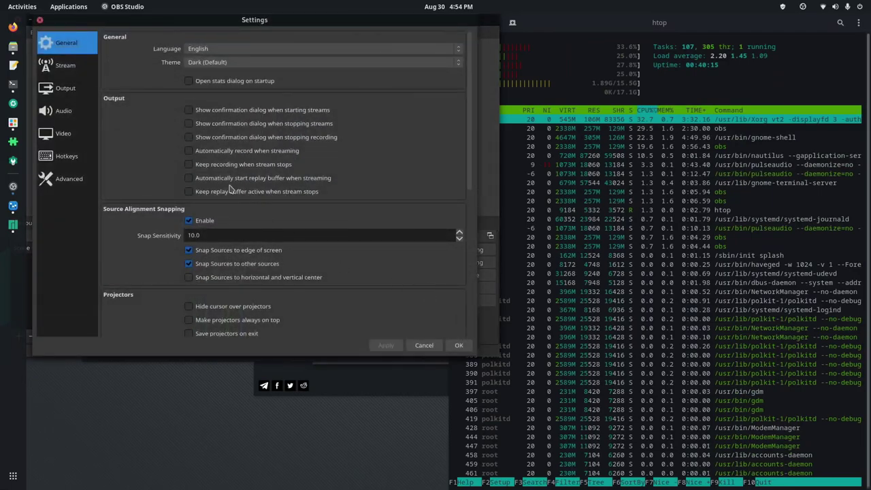
{"action": "left_click", "coordinate": [66, 89]}
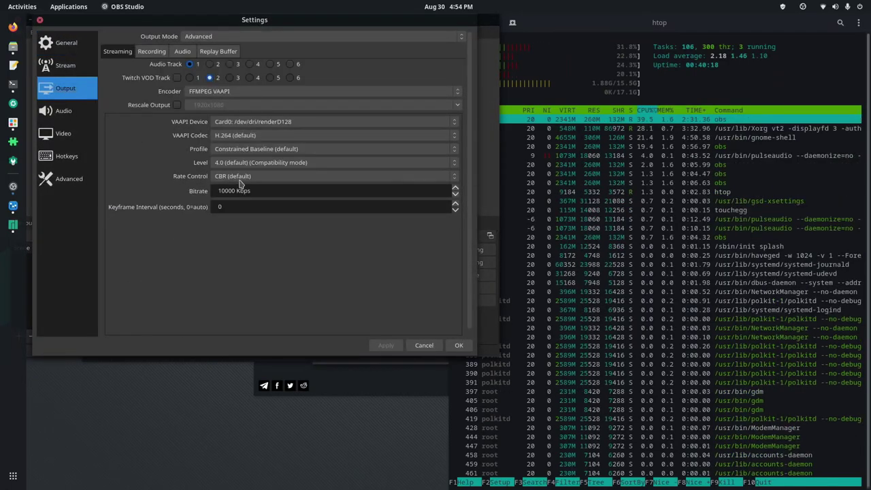
{"action": "left_click", "coordinate": [252, 149]}
{"action": "left_click", "coordinate": [245, 182]}
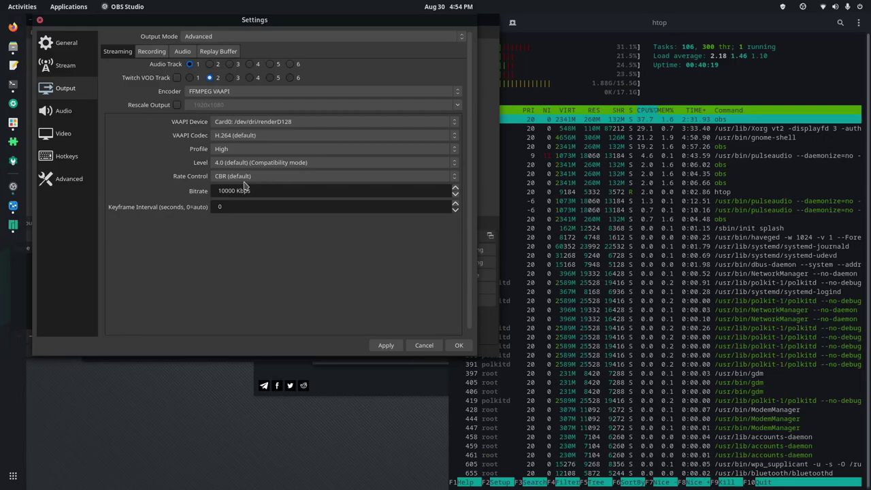
{"action": "left_click", "coordinate": [255, 149]}
{"action": "left_click", "coordinate": [246, 181]}
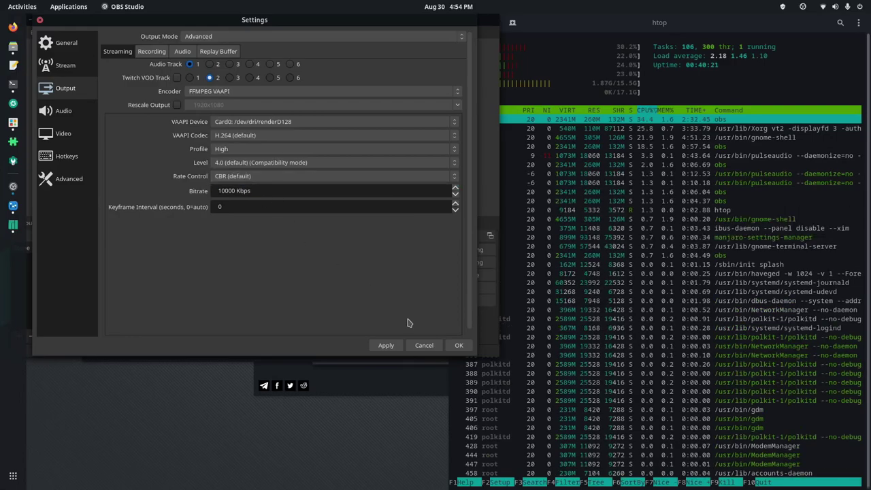
{"action": "left_click", "coordinate": [459, 346]}
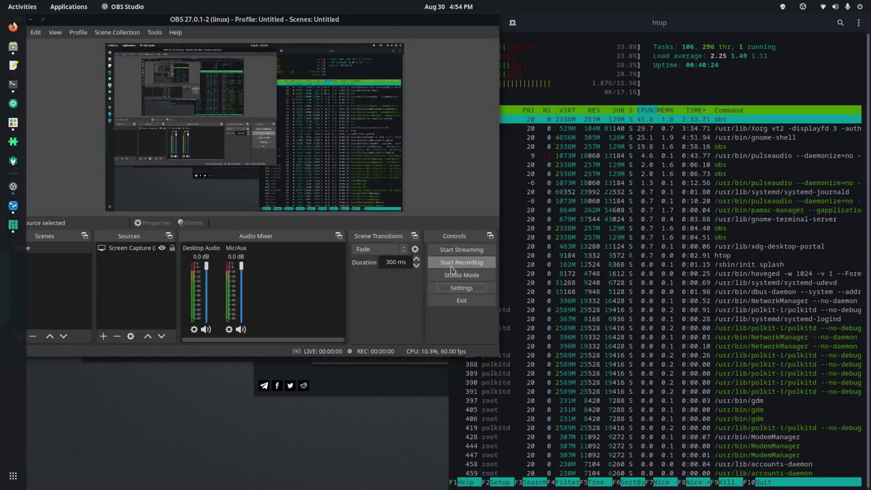
Trash the 16-53-36.mkv recording and start a new test recording
{"action": "left_click", "coordinate": [349, 379]}
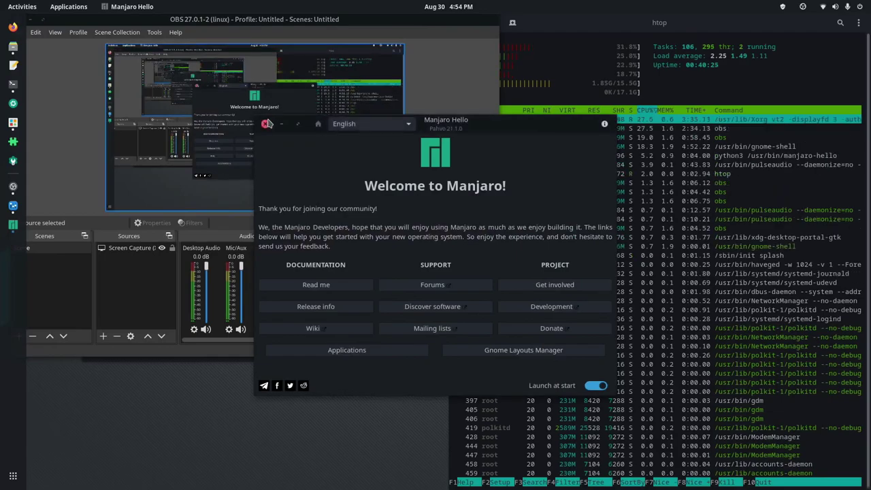
{"action": "left_click", "coordinate": [267, 123]}
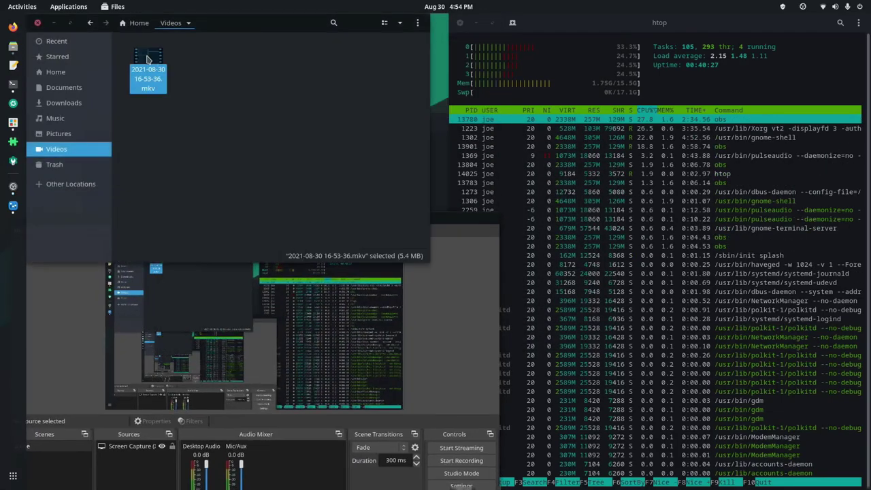
{"action": "right_click", "coordinate": [147, 60]}
{"action": "left_click", "coordinate": [218, 179]}
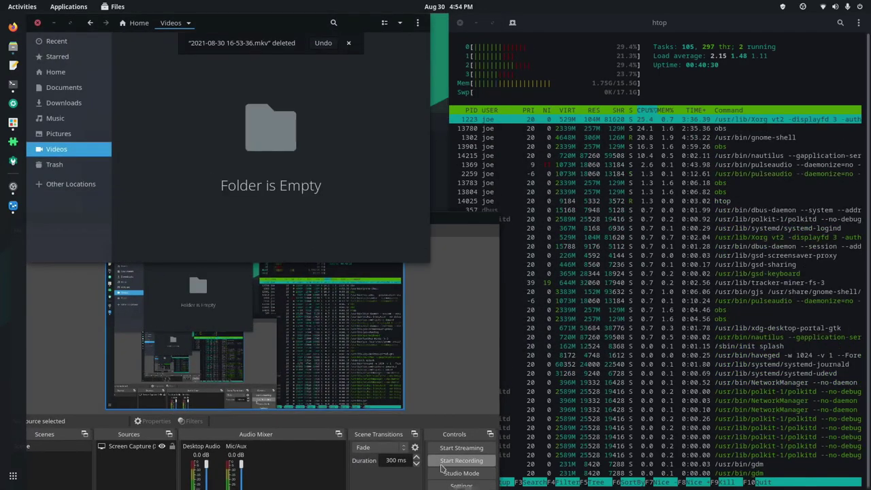
{"action": "left_click", "coordinate": [446, 460]}
{"action": "left_click_drag", "start_coordinate": [418, 230], "coordinate": [541, 6]}
{"action": "left_click_drag", "start_coordinate": [503, 41], "coordinate": [218, 39]}
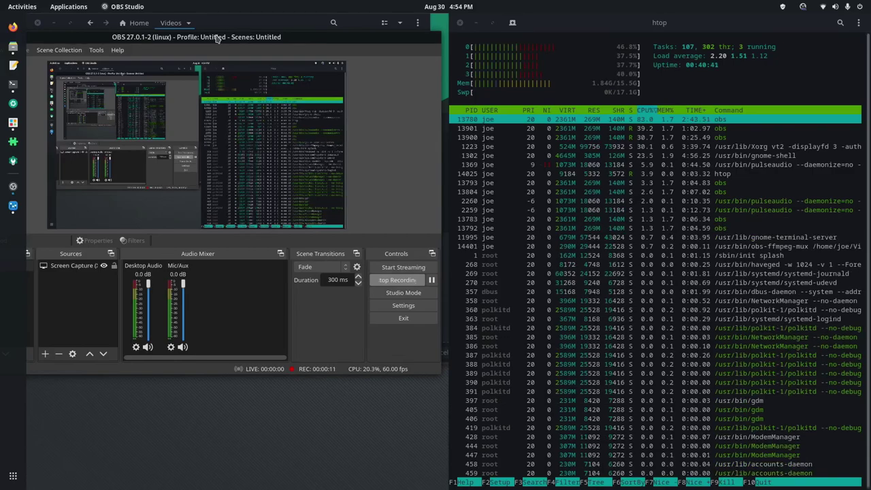
{"action": "left_click", "coordinate": [243, 18]}
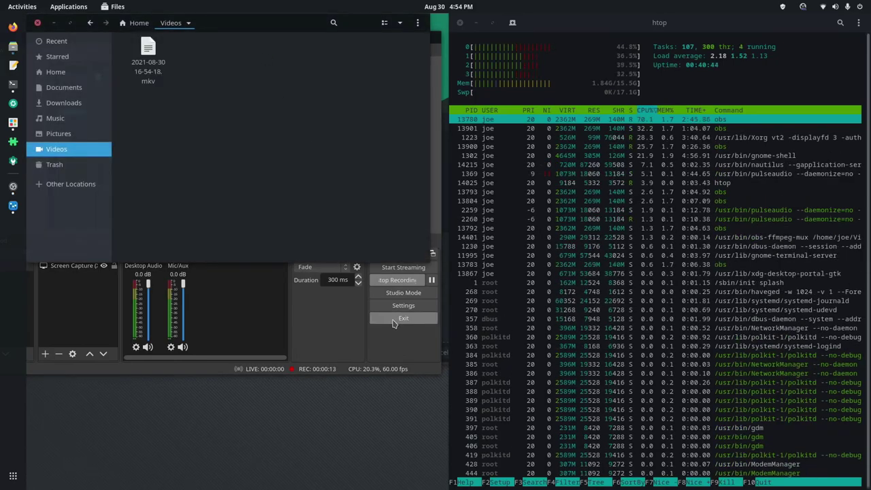
{"action": "left_click", "coordinate": [398, 280]}
{"action": "left_click", "coordinate": [218, 27]}
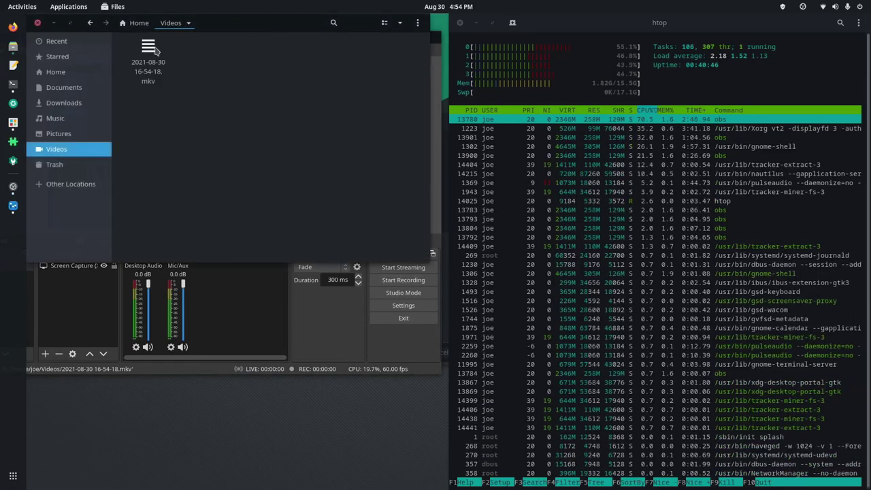
{"action": "double_click", "coordinate": [149, 50]}
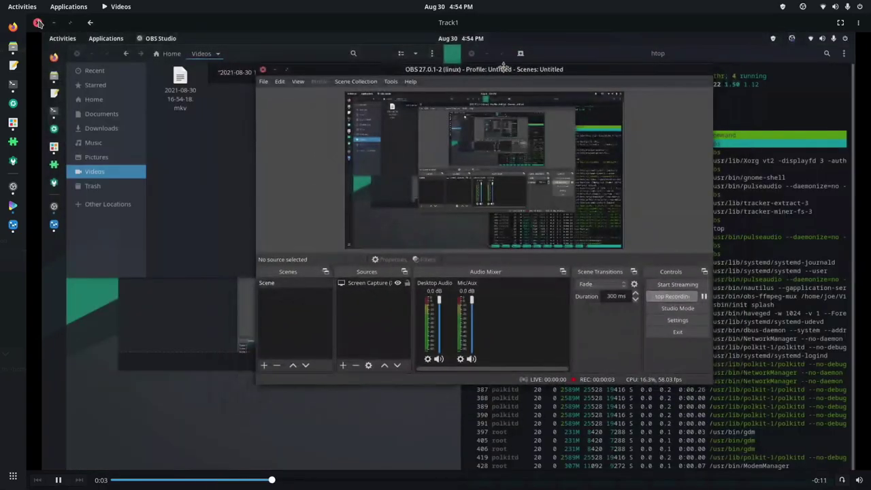
{"action": "left_click", "coordinate": [37, 22]}
{"action": "right_click", "coordinate": [146, 56]}
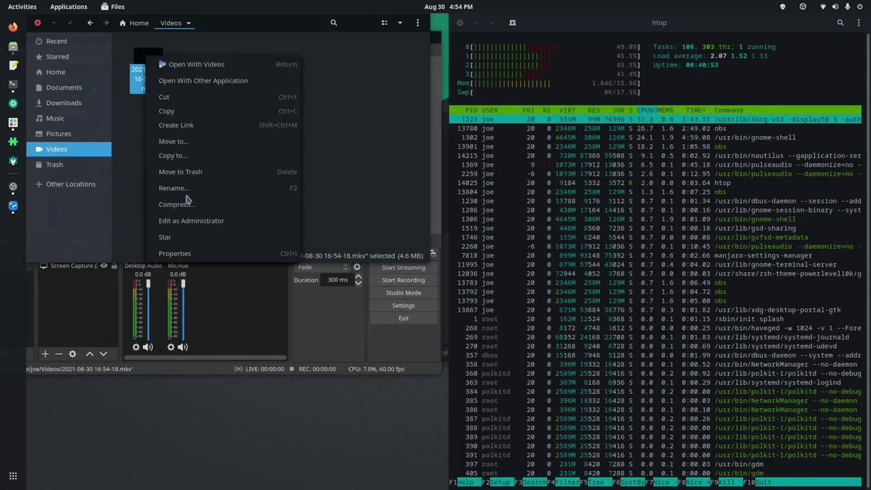
{"action": "left_click", "coordinate": [193, 172]}
{"action": "left_click", "coordinate": [364, 318]}
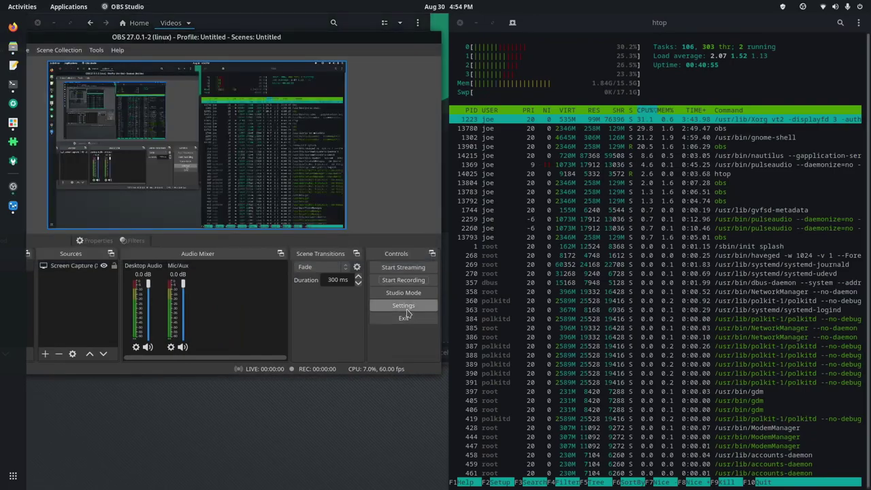
Review the Recording output settings (FFMPEG VAAPI, CBR 10000 Kbps, High) and start a new recording
{"action": "left_click", "coordinate": [403, 306]}
{"action": "left_click", "coordinate": [67, 108]}
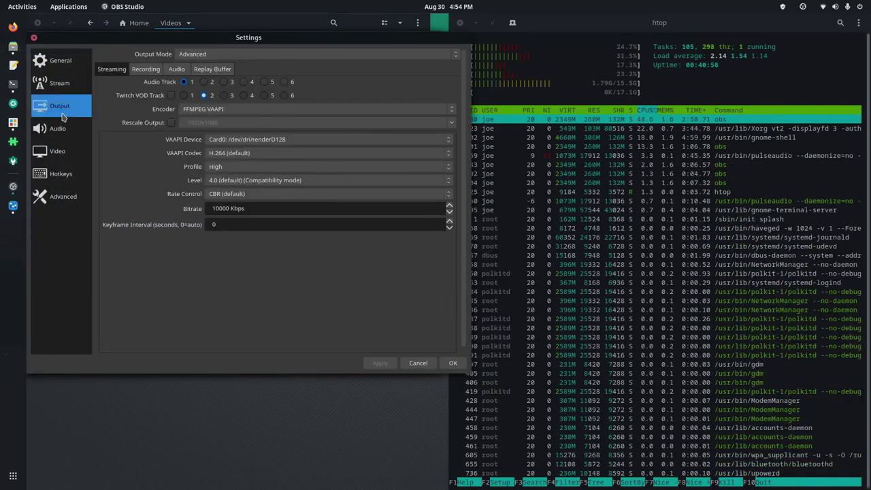
{"action": "left_click", "coordinate": [145, 68]}
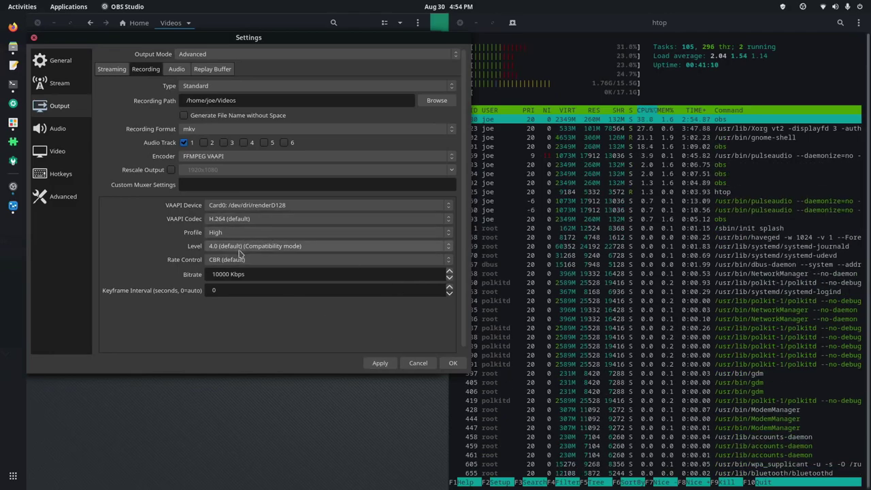
{"action": "left_click", "coordinate": [446, 364]}
{"action": "left_click", "coordinate": [400, 281]}
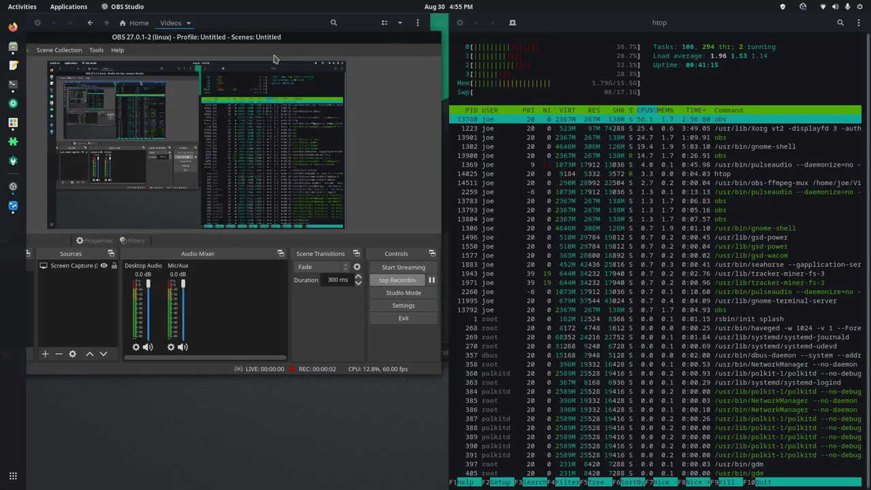
{"action": "left_click_drag", "start_coordinate": [274, 38], "coordinate": [557, 82]}
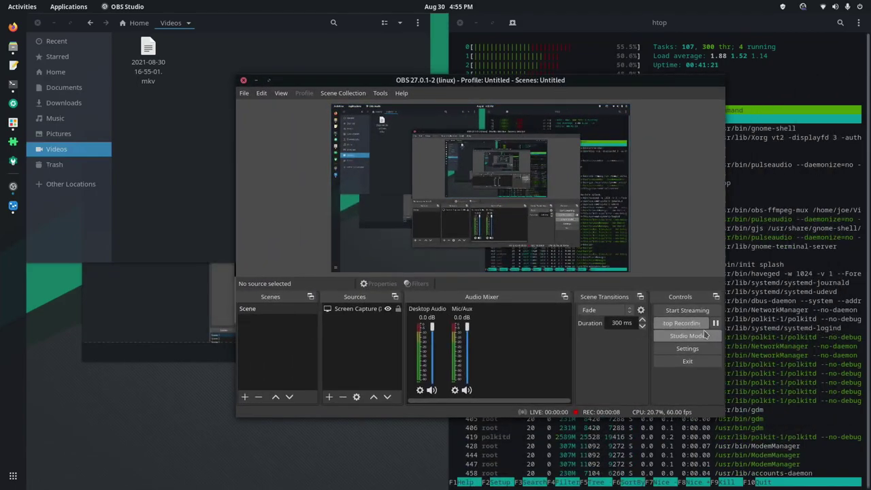
{"action": "left_click_drag", "start_coordinate": [616, 88], "coordinate": [331, 106]}
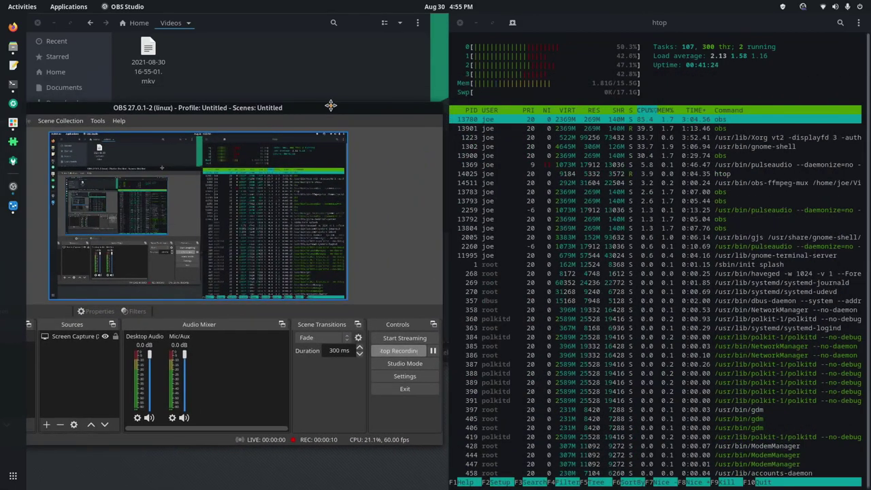
{"action": "left_click", "coordinate": [404, 352]}
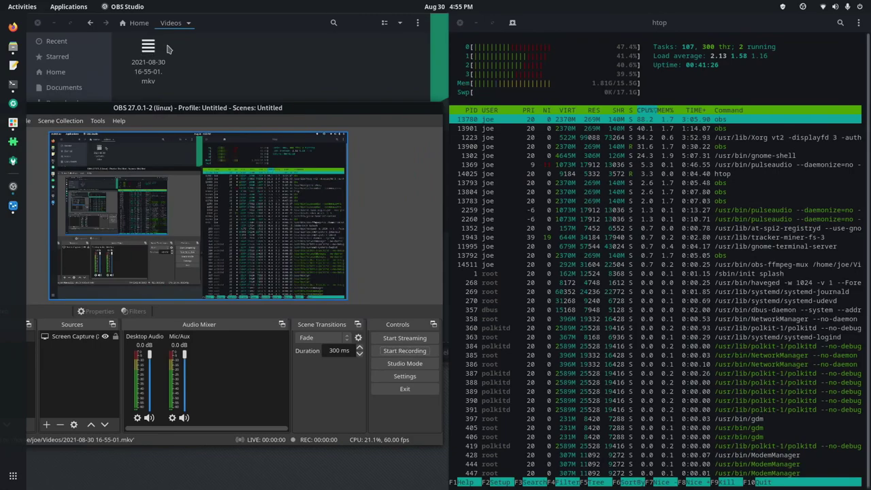
{"action": "double_click", "coordinate": [151, 49]}
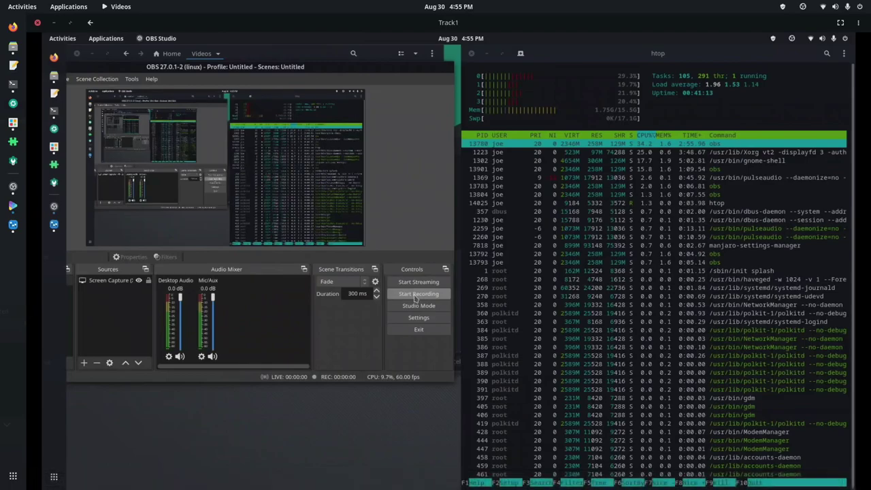
{"action": "left_click", "coordinate": [37, 23]}
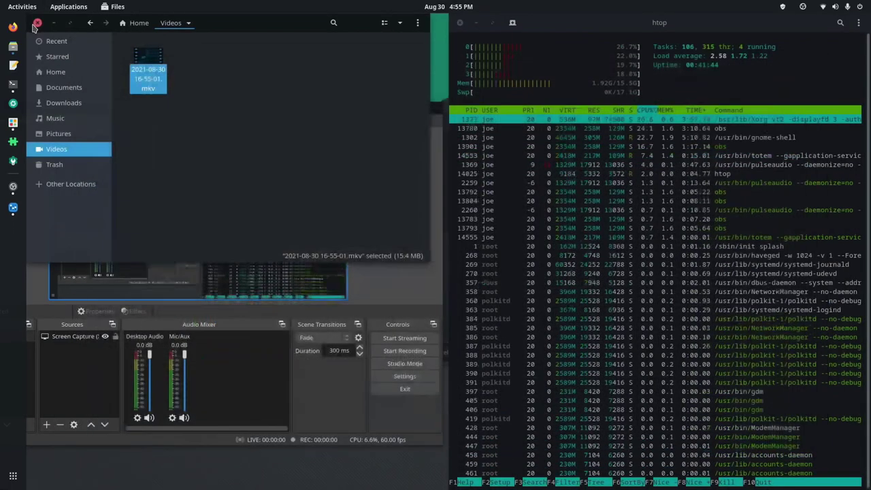
{"action": "right_click", "coordinate": [134, 55]}
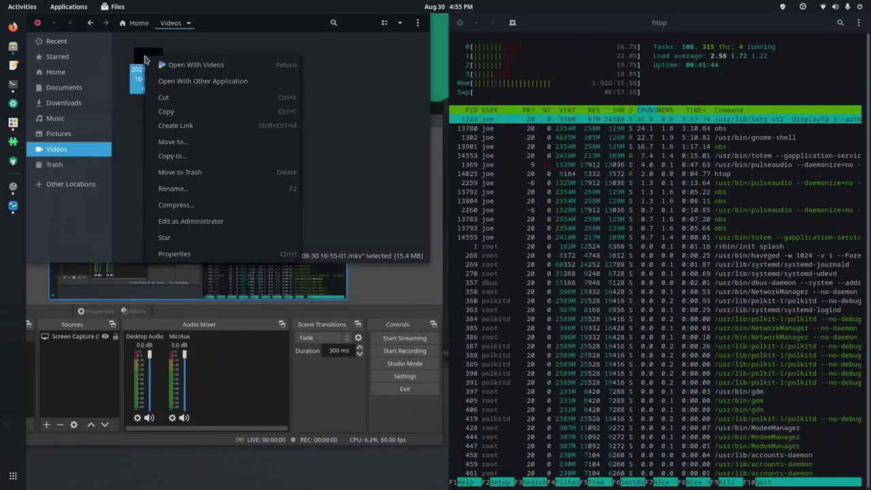
{"action": "left_click", "coordinate": [187, 171]}
{"action": "left_click", "coordinate": [37, 23]}
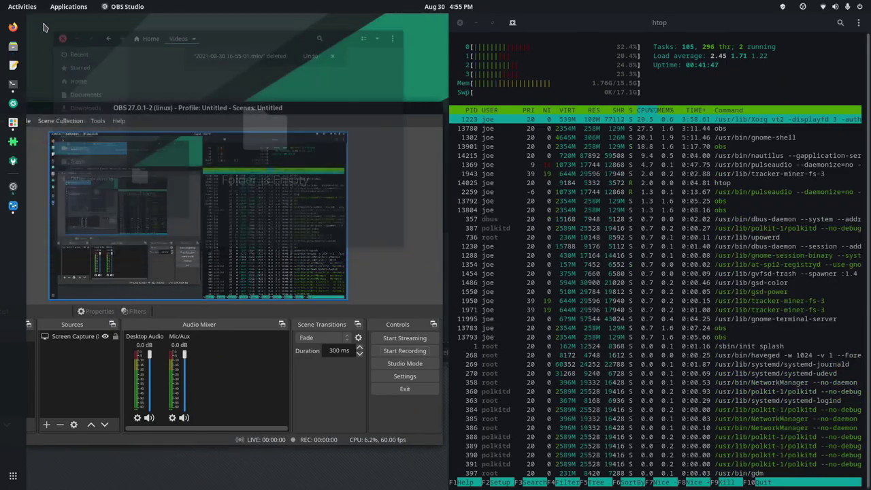
Set the recording output bitrate to 20000 Kbps and apply it
{"action": "left_click", "coordinate": [404, 376]}
{"action": "left_click", "coordinate": [81, 175]}
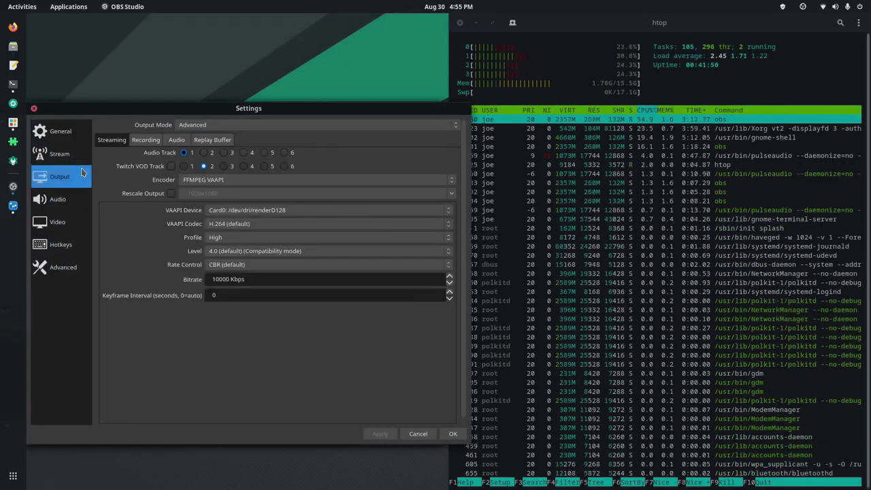
{"action": "left_click", "coordinate": [145, 140]}
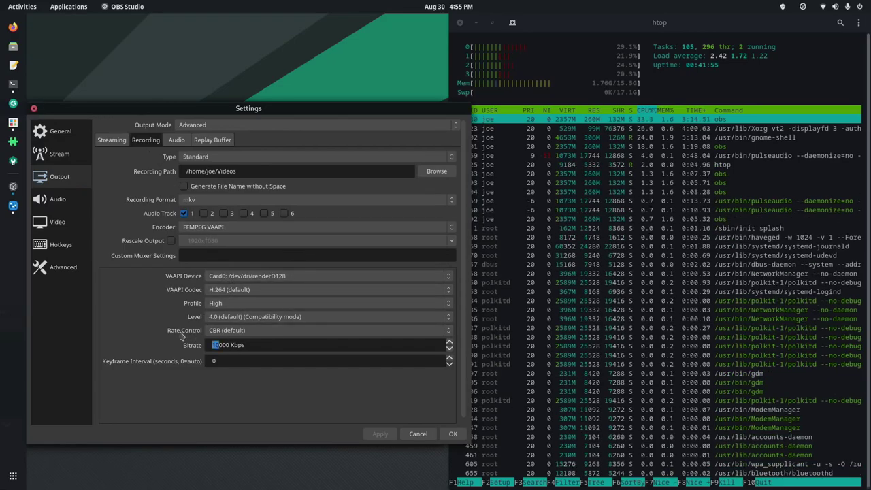
{"action": "type", "text": "230"}
{"action": "key", "text": "BackSpace"}
{"action": "key", "text": "BackSpace"}
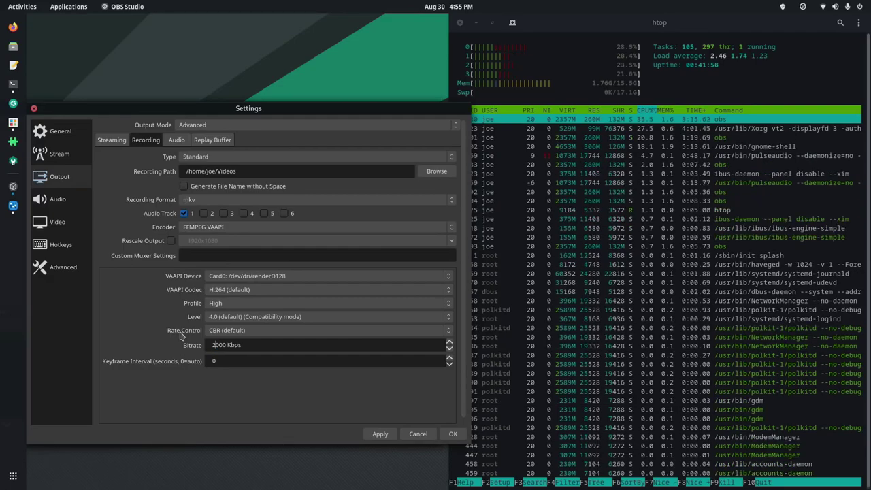
{"action": "left_click", "coordinate": [379, 434]}
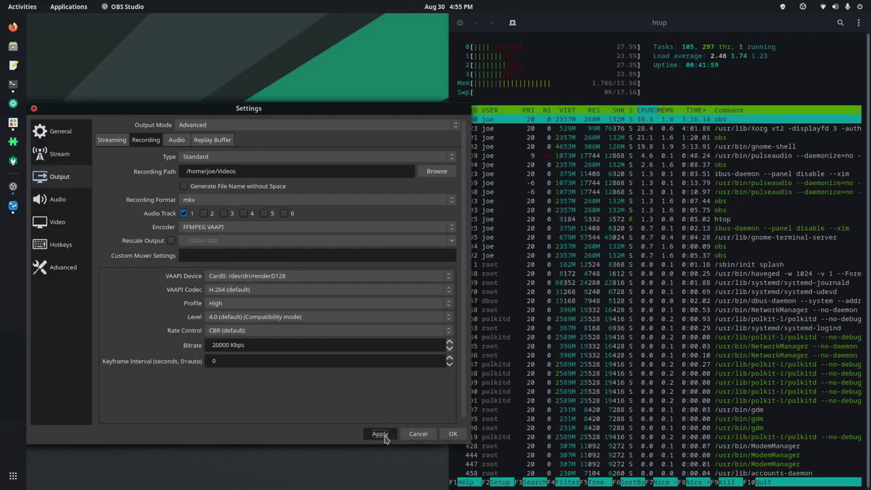
Switch recording rate control to CQP with QP 18, apply and close Settings
{"action": "left_click", "coordinate": [368, 330]}
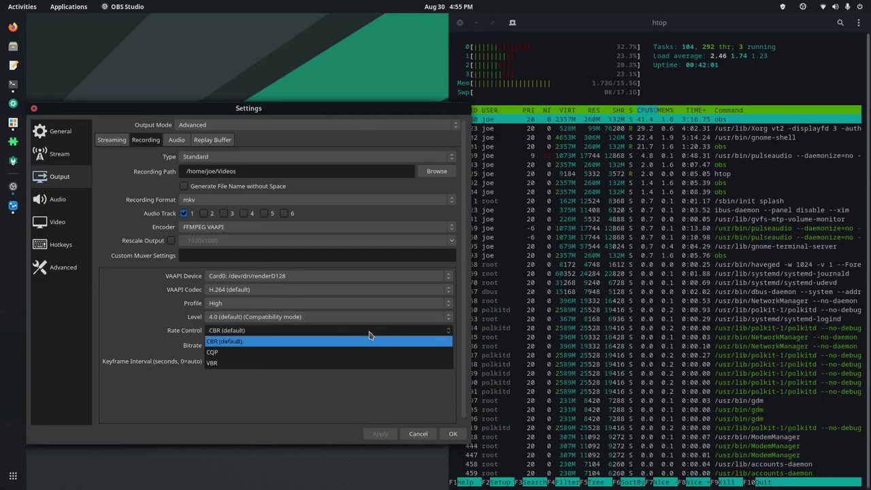
{"action": "left_click", "coordinate": [351, 353]}
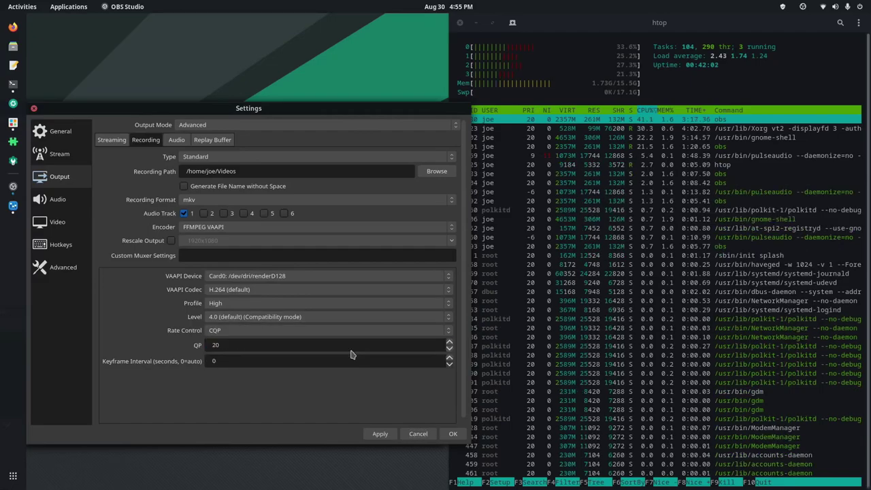
{"action": "left_click", "coordinate": [449, 350]}
{"action": "left_click", "coordinate": [449, 350]}
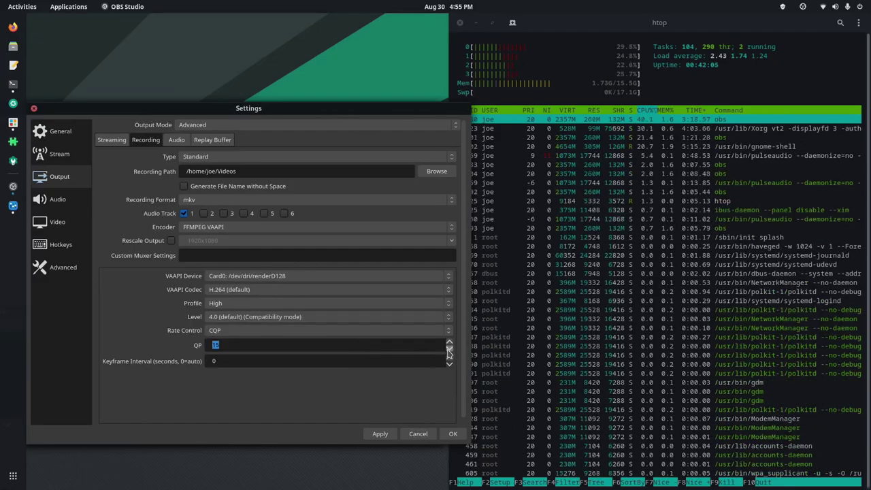
{"action": "left_click", "coordinate": [379, 434]}
{"action": "left_click", "coordinate": [452, 433]}
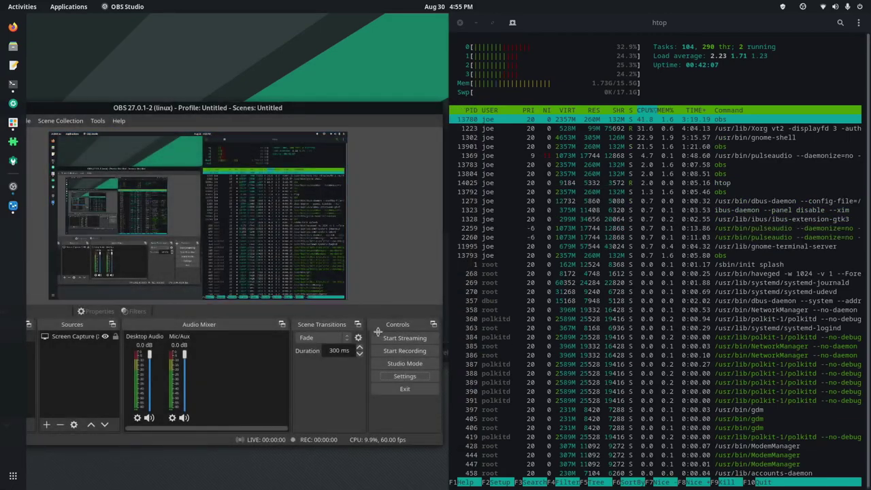
Record a roughly 37-second test clip with the CQP settings, then stop it
{"action": "left_click", "coordinate": [394, 350]}
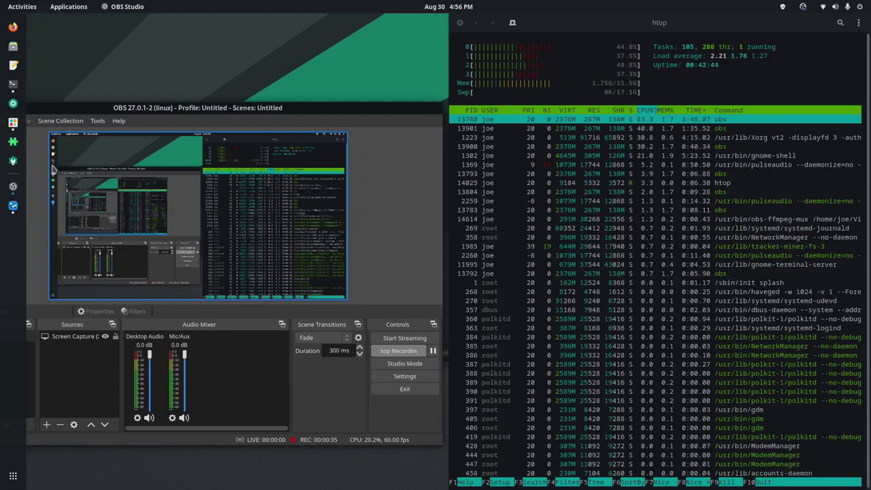
{"action": "left_click", "coordinate": [399, 350]}
{"action": "left_click", "coordinate": [13, 46]}
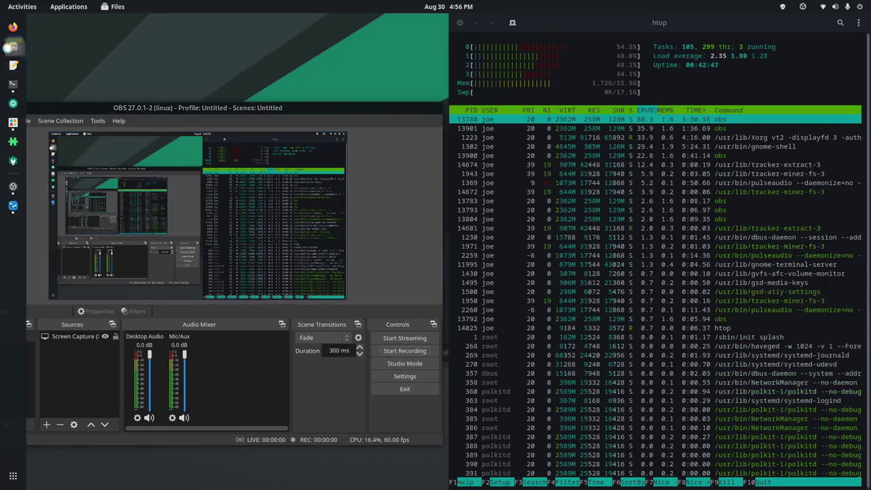
{"action": "double_click", "coordinate": [136, 85]}
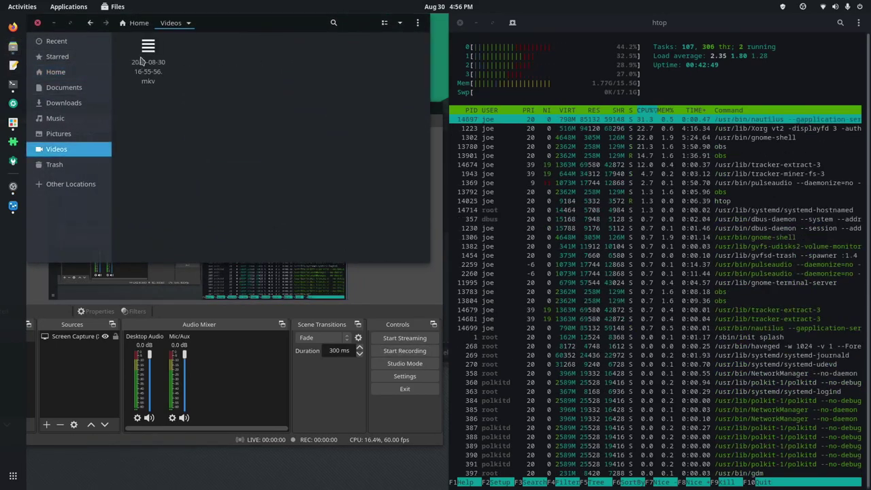
{"action": "left_click", "coordinate": [149, 57]}
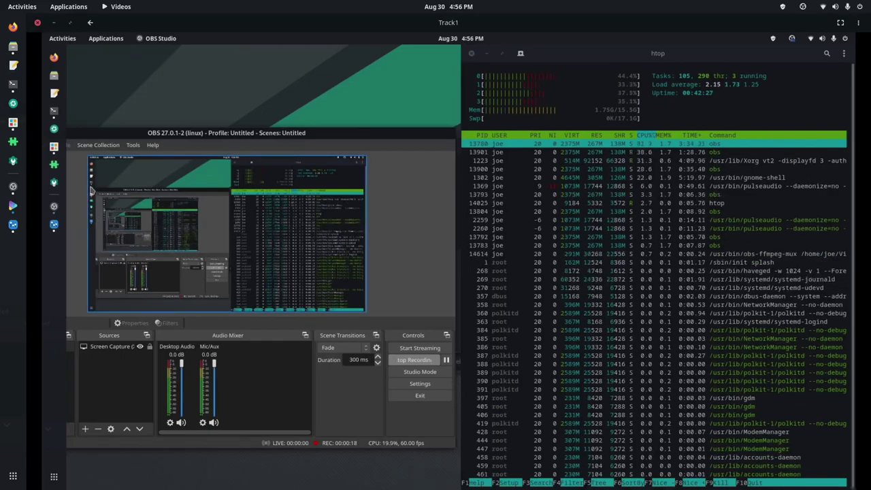
{"action": "left_click", "coordinate": [37, 22]}
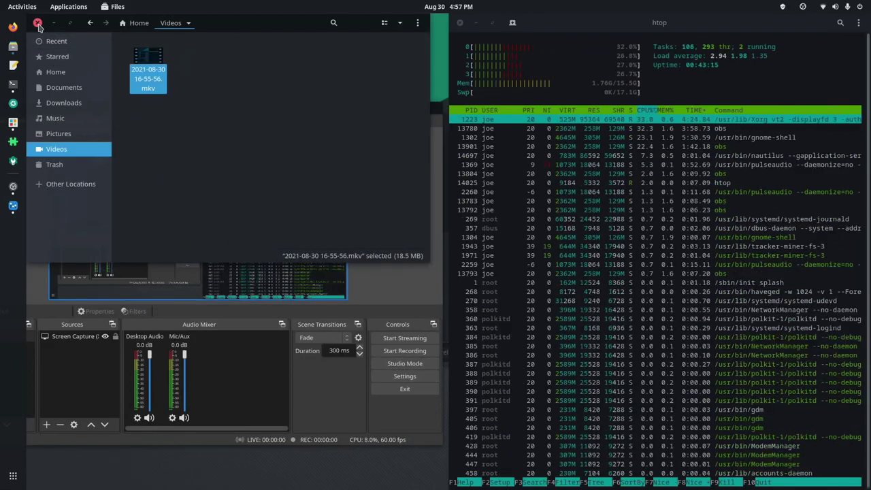
Check the 18.5 MB file's properties, trash it, close Files and nudge OBS down-right
{"action": "right_click", "coordinate": [150, 59]}
{"action": "left_click", "coordinate": [194, 257]}
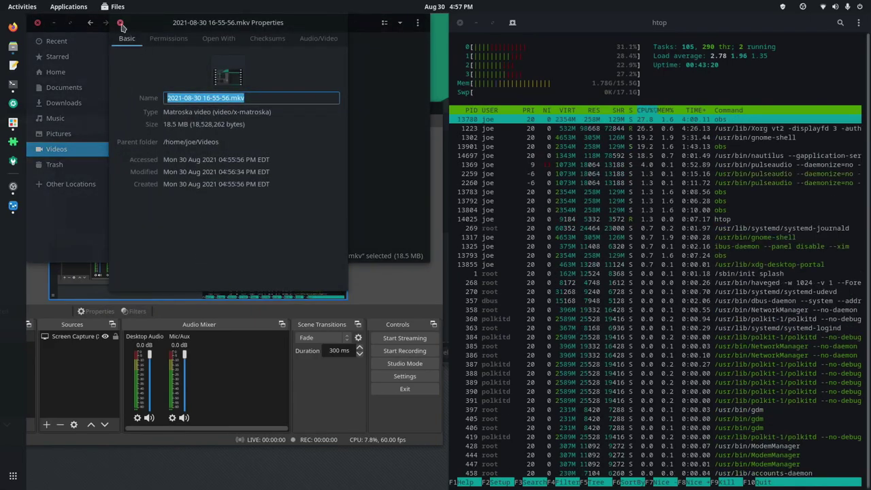
{"action": "left_click", "coordinate": [120, 22]}
{"action": "right_click", "coordinate": [137, 61]}
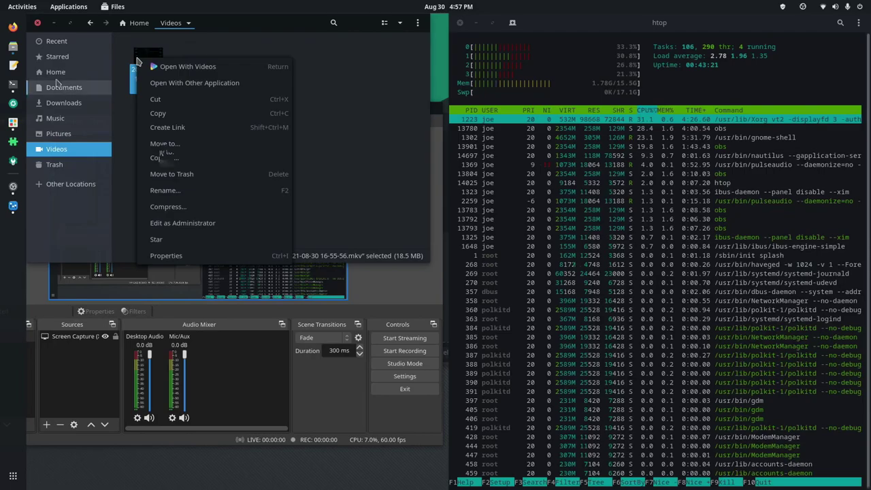
{"action": "left_click", "coordinate": [171, 174]}
{"action": "left_click", "coordinate": [37, 23]}
{"action": "left_click_drag", "start_coordinate": [59, 111], "coordinate": [99, 133]}
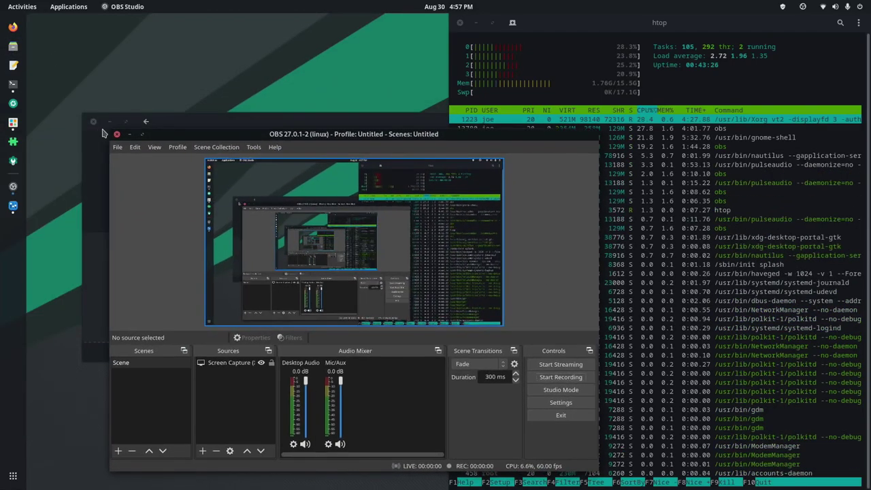
Close OBS Studio and search the software manager for 'studio controls'
{"action": "left_click", "coordinate": [117, 134]}
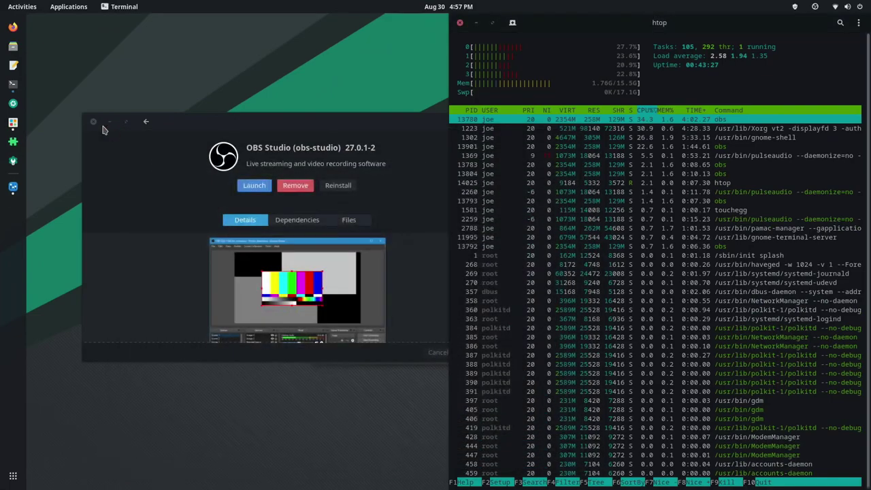
{"action": "left_click", "coordinate": [155, 129]}
{"action": "left_click", "coordinate": [145, 122]}
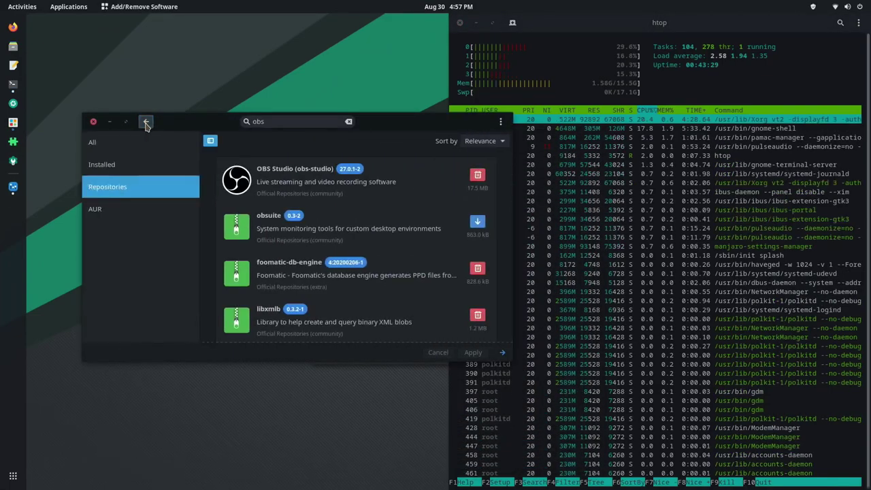
{"action": "double_click", "coordinate": [251, 121]}
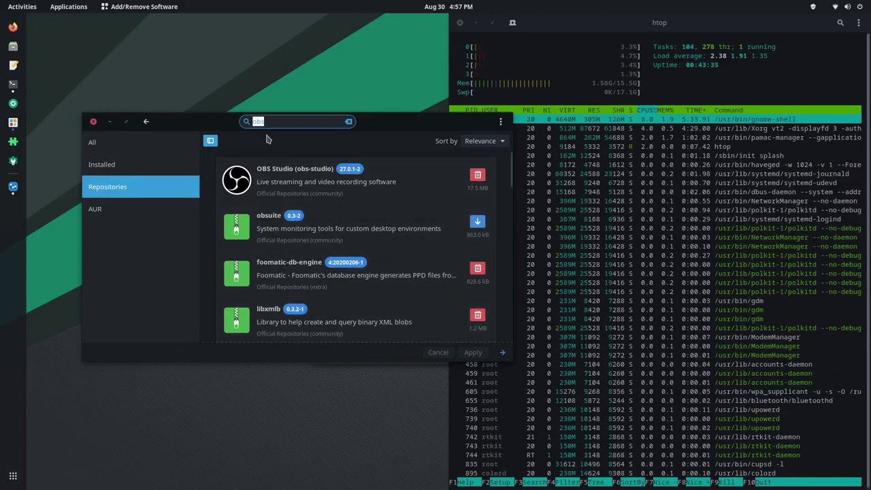
{"action": "type", "text": "studi"}
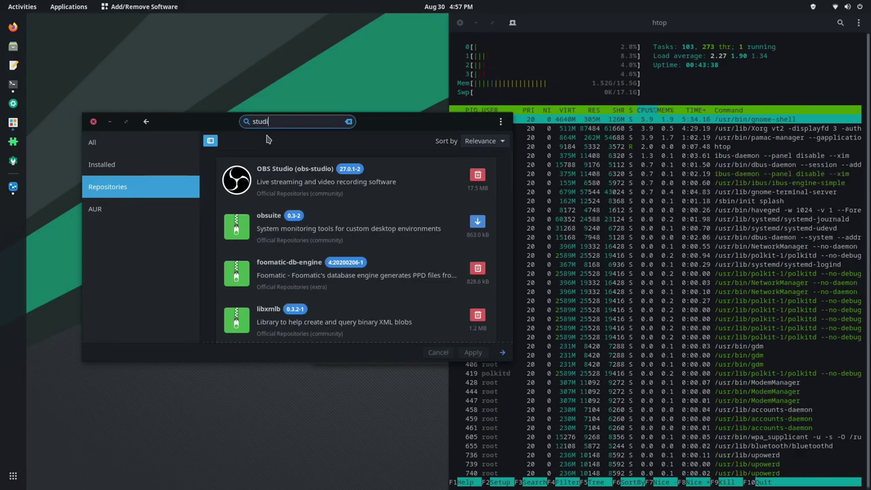
{"action": "type", "text": "o contr"}
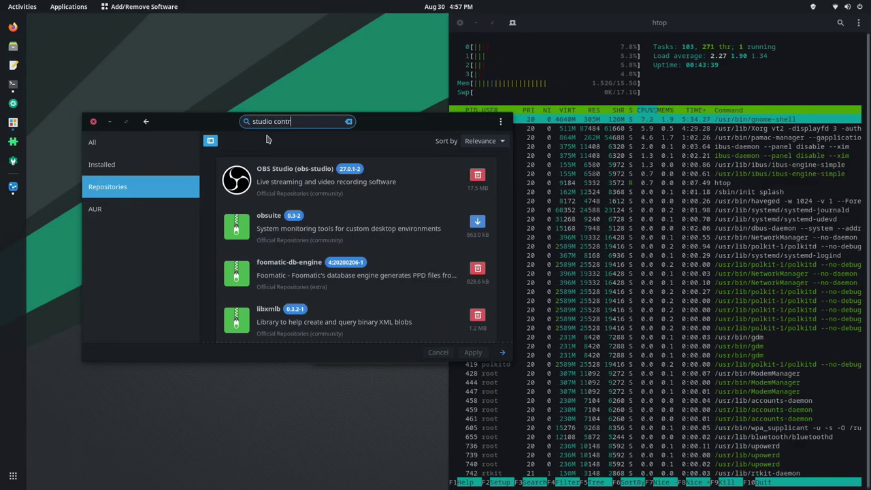
{"action": "type", "text": "ols"}
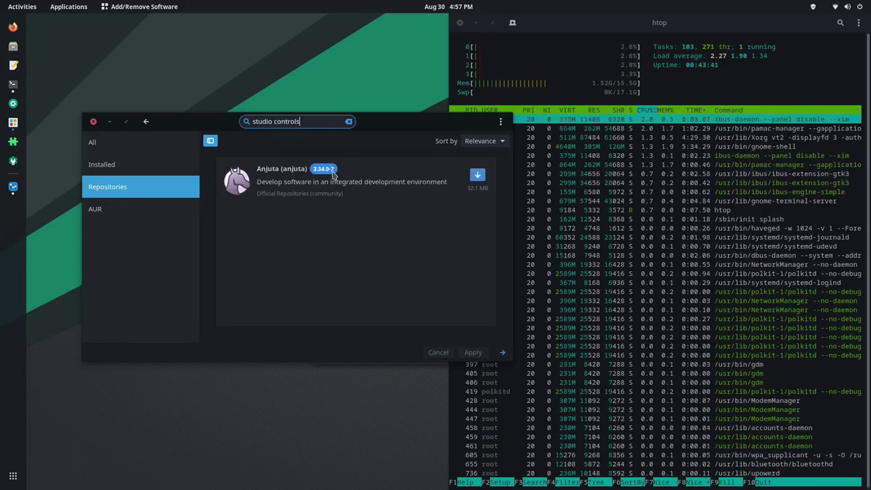
Untick the accidentally marked Anjuta and refine the search to 'studiocontrol'
{"action": "left_click", "coordinate": [477, 175]}
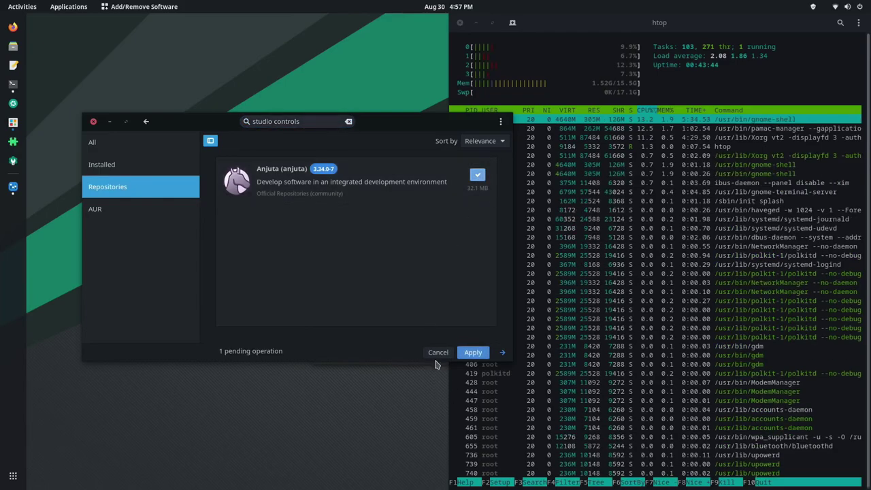
{"action": "left_click", "coordinate": [302, 121]}
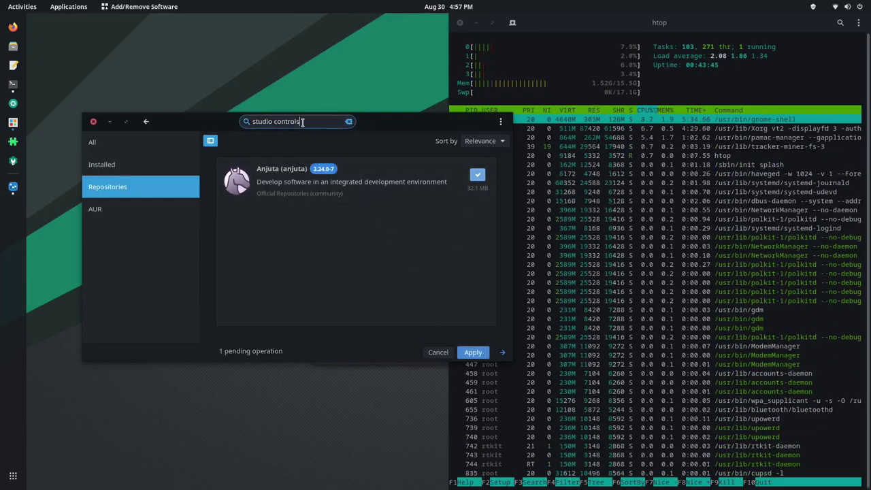
{"action": "key", "text": "BackSpace"}
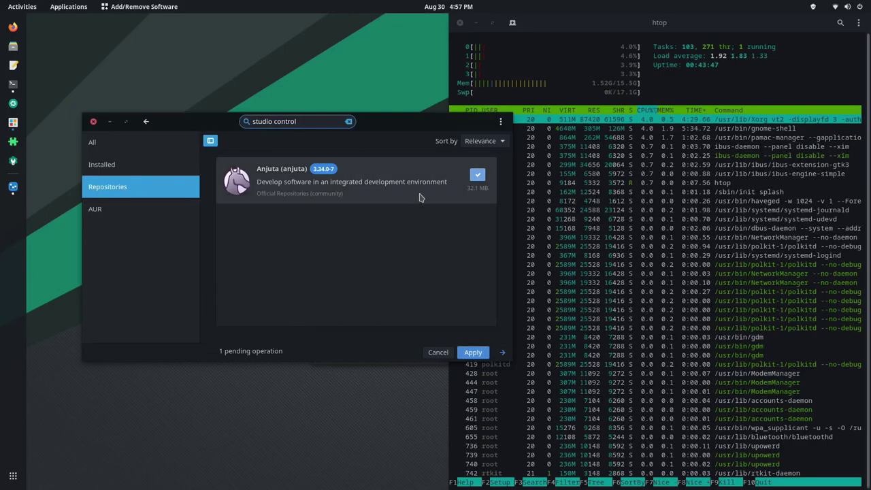
{"action": "left_click", "coordinate": [477, 175]}
{"action": "left_click", "coordinate": [314, 122]}
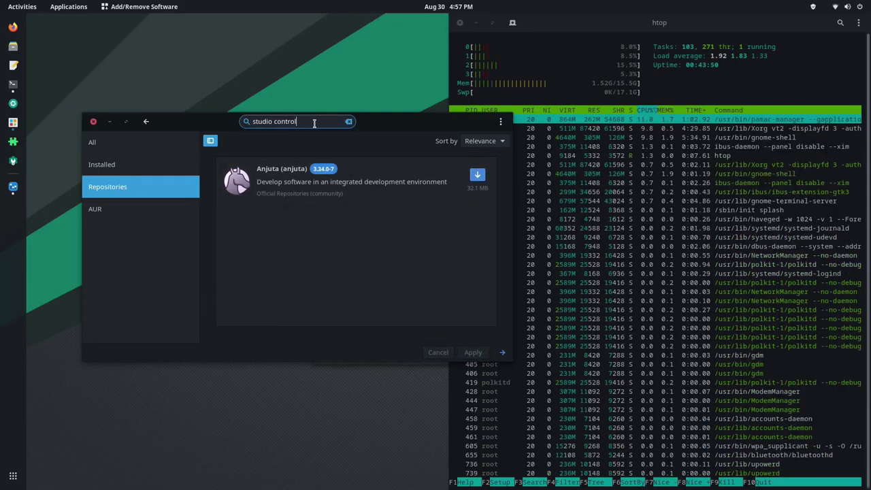
{"action": "key", "text": "Left"}
{"action": "key", "text": "Left"}
{"action": "key", "text": "Left"}
{"action": "key", "text": "Left"}
{"action": "key", "text": "Left"}
{"action": "key", "text": "BackSpace"}
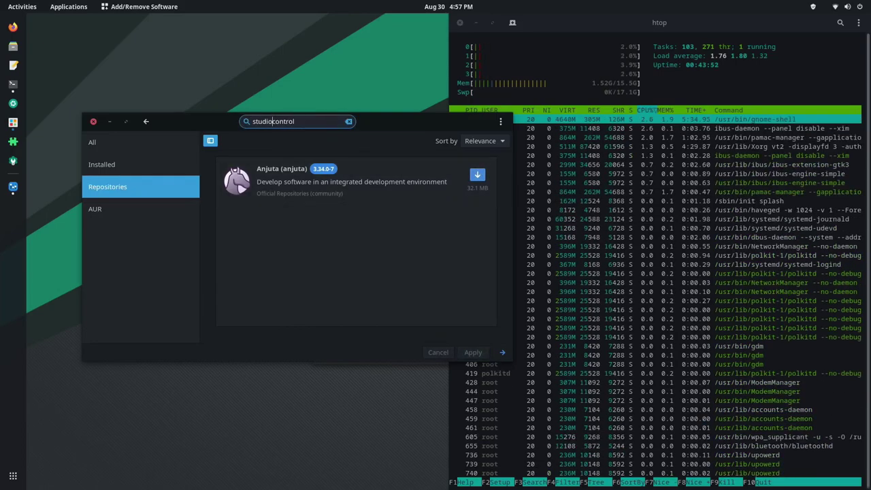
Mark studio-controls-git from the AUR for installation and authorise it with the account password
{"action": "left_click", "coordinate": [129, 202]}
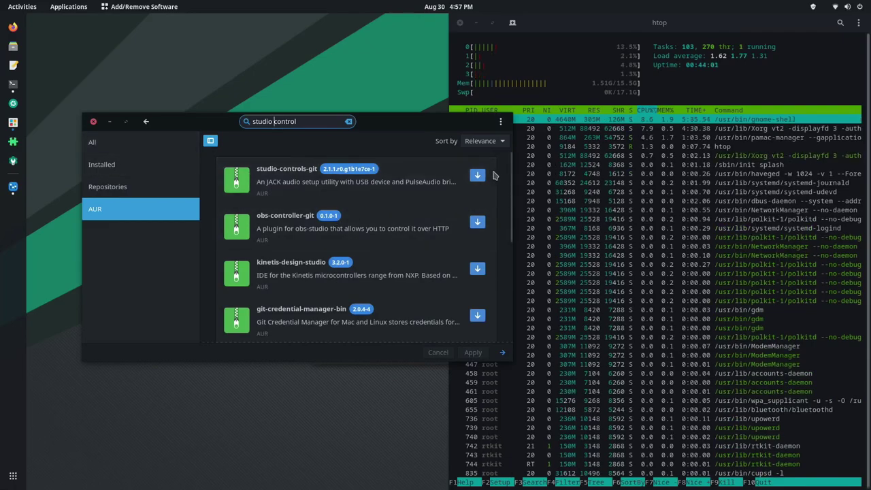
{"action": "left_click", "coordinate": [477, 176]}
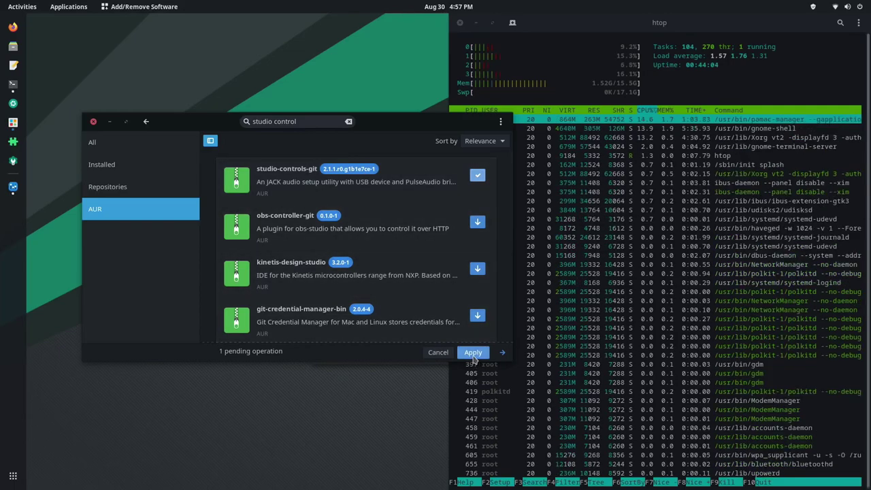
{"action": "left_click", "coordinate": [473, 354]}
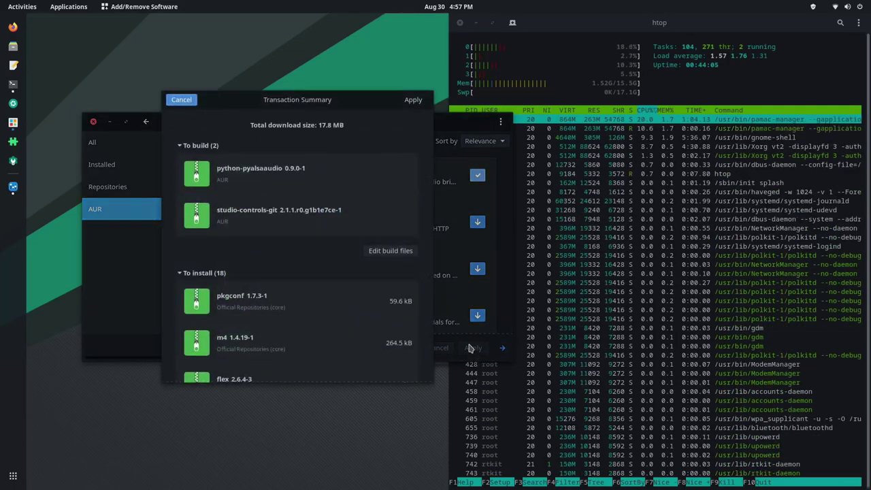
{"action": "left_click", "coordinate": [410, 102]}
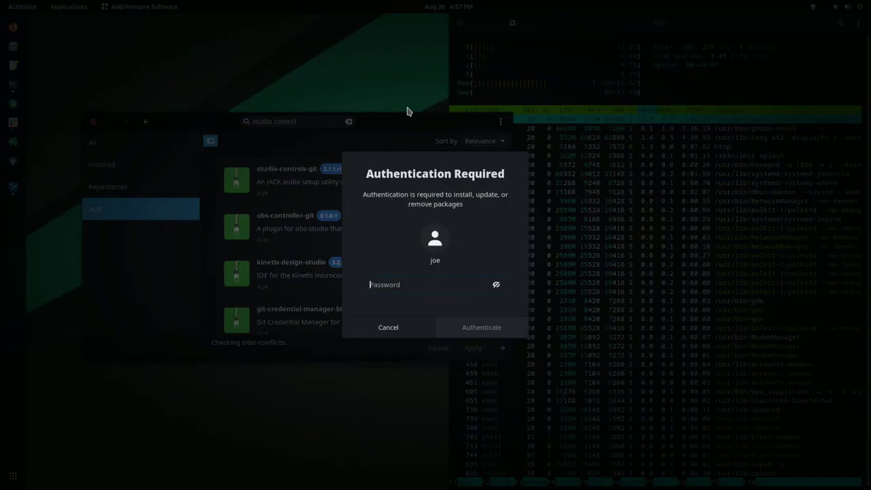
{"action": "type", "text": "*****"}
{"action": "key", "text": "Return"}
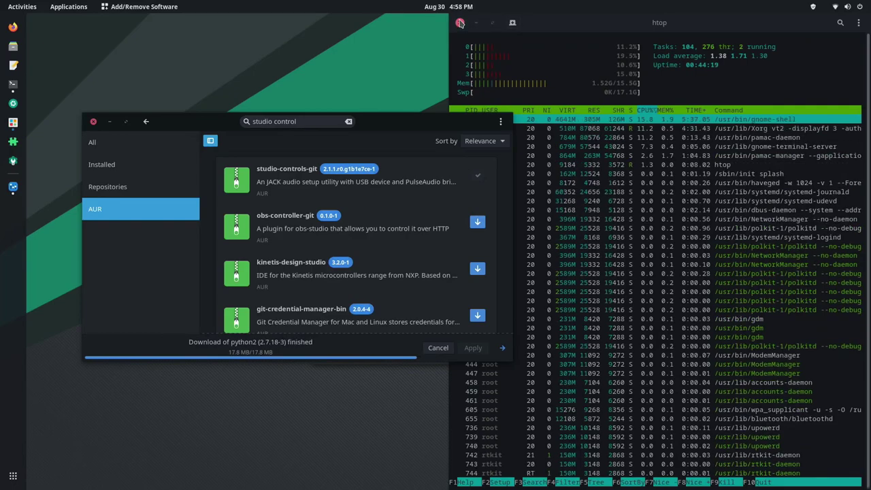
Quit htop and close its terminal, then dismiss the Linux 5.10.52_rt47-3 install-complete notice
{"action": "left_click", "coordinate": [590, 102]}
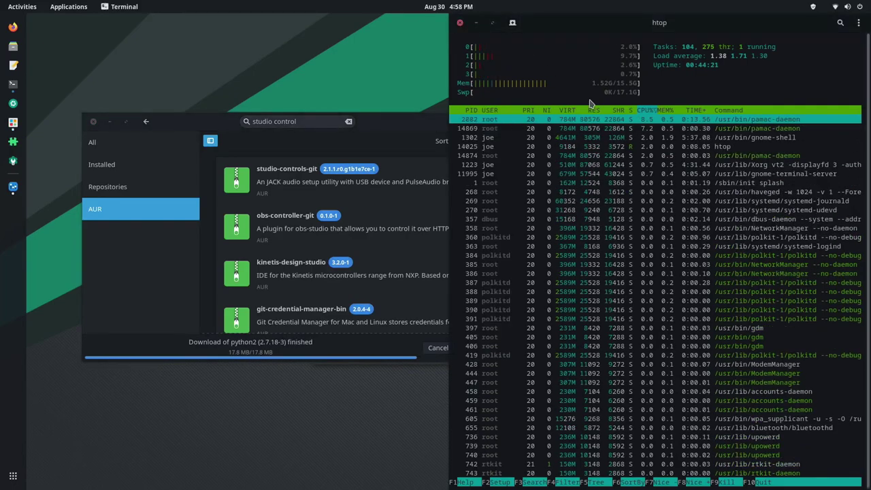
{"action": "key", "text": "q"}
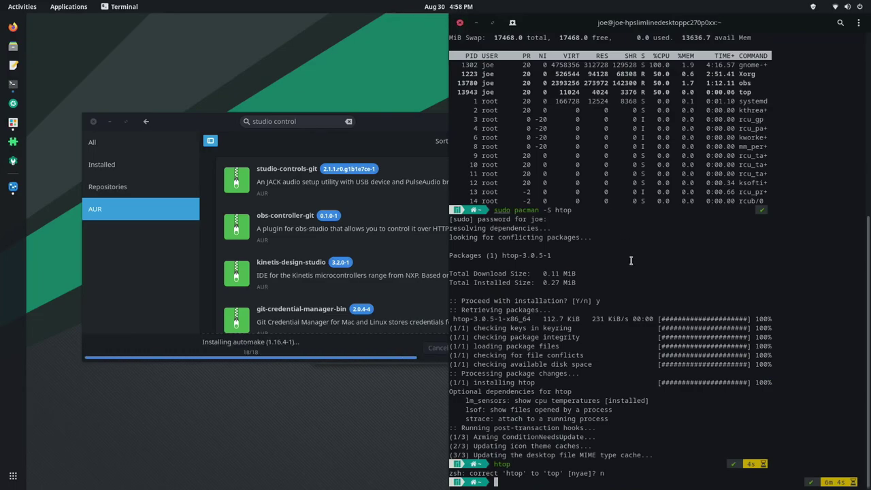
{"action": "left_click", "coordinate": [460, 22]}
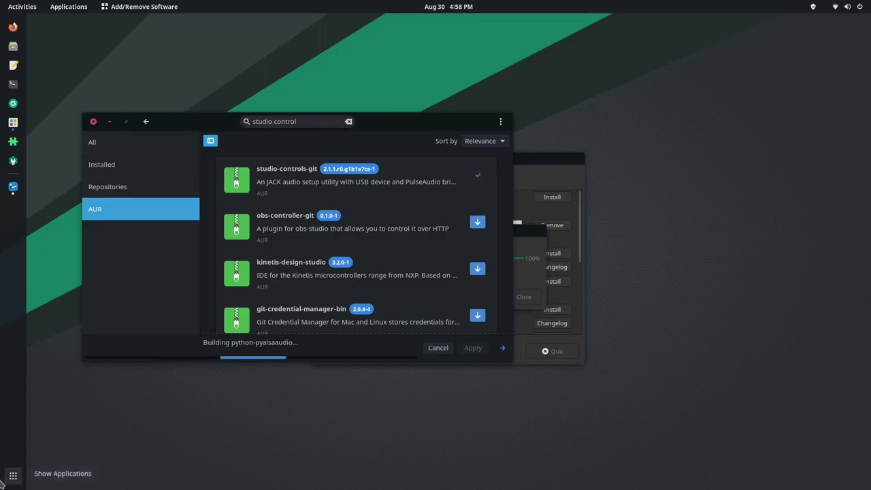
{"action": "left_click", "coordinate": [533, 296]}
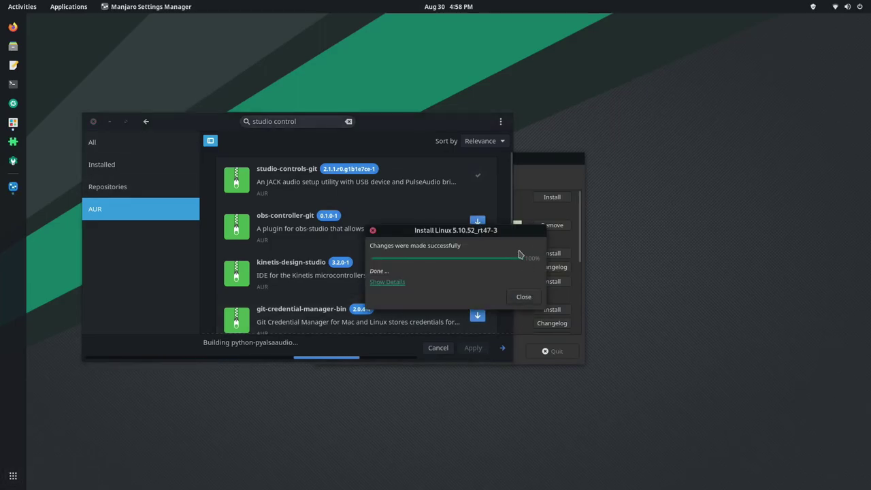
{"action": "left_click_drag", "start_coordinate": [514, 226], "coordinate": [741, 163]}
{"action": "left_click", "coordinate": [745, 230]}
{"action": "left_click_drag", "start_coordinate": [547, 158], "coordinate": [709, 127]}
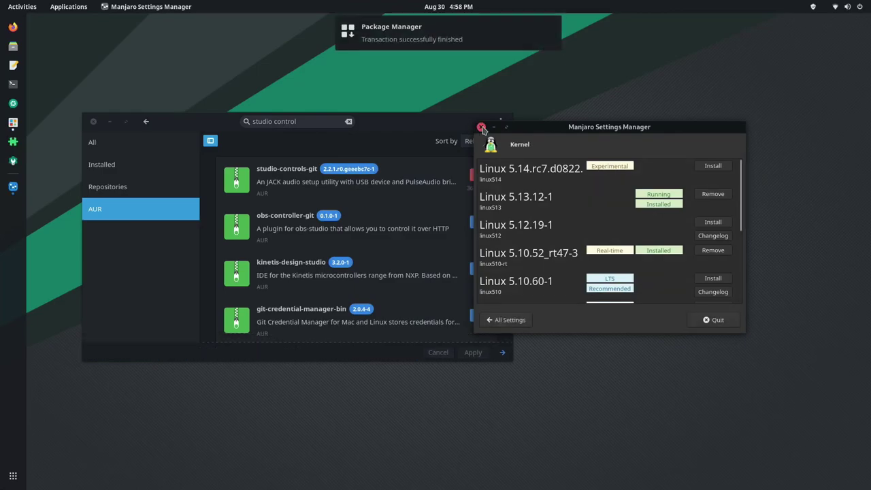
Close Settings Manager and Add/Remove Software, then restart the computer from the system menu
{"action": "left_click", "coordinate": [481, 127]}
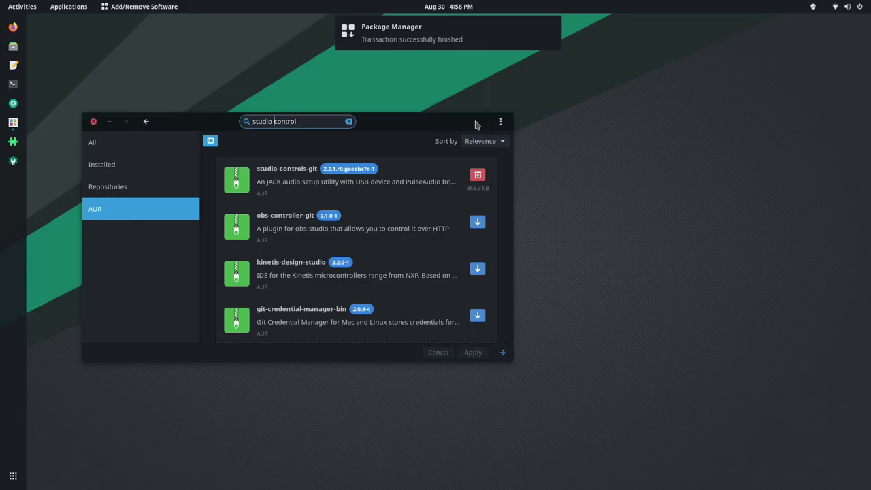
{"action": "left_click", "coordinate": [93, 122]}
{"action": "left_click", "coordinate": [840, 7]}
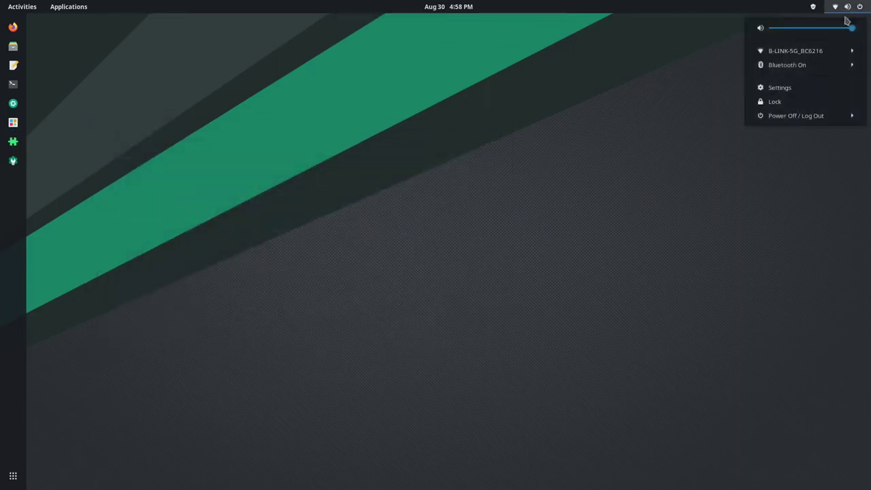
{"action": "left_click", "coordinate": [847, 117]}
{"action": "left_click", "coordinate": [800, 146]}
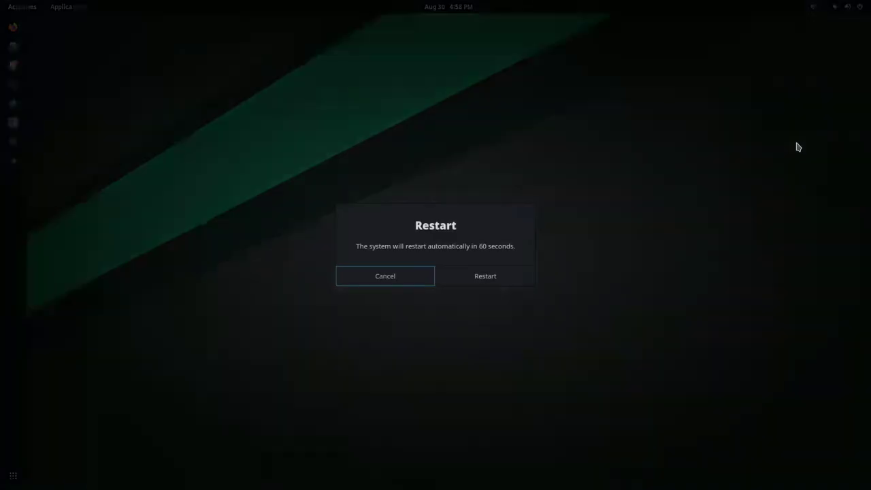
{"action": "left_click", "coordinate": [499, 275]}
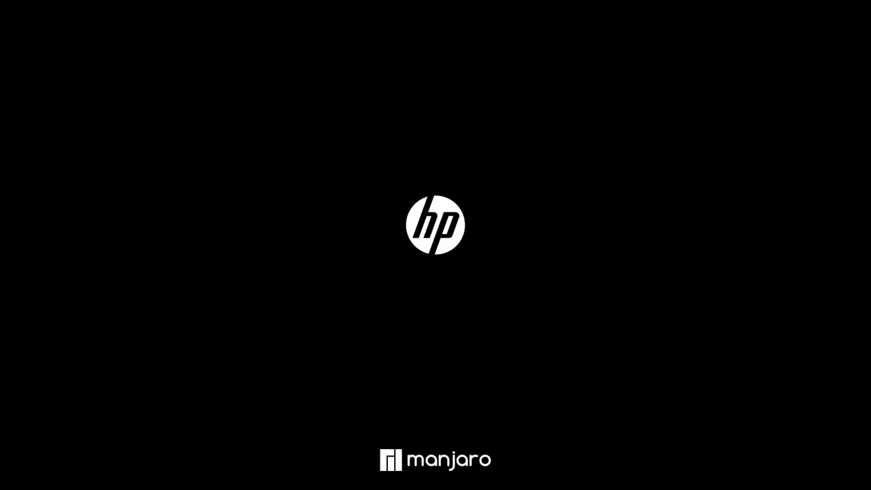
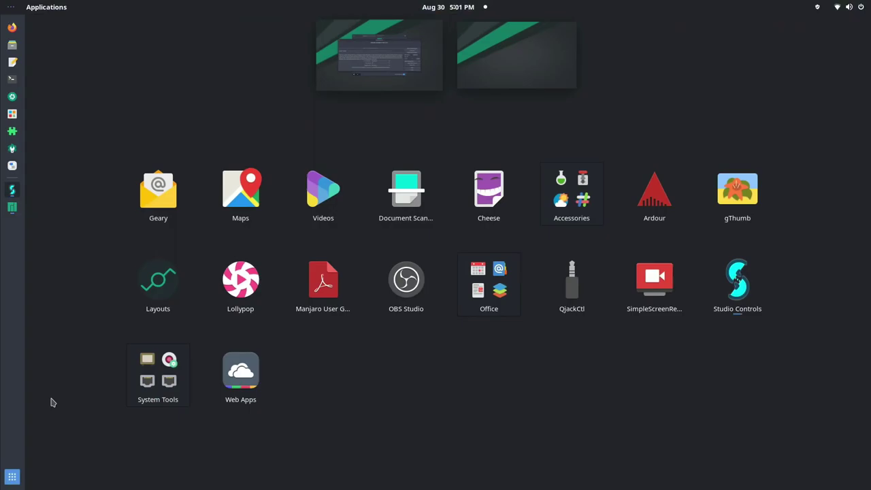
Search Activities for 'startup', then clear the search
{"action": "key", "text": "Escape"}
{"action": "key", "text": "super"}
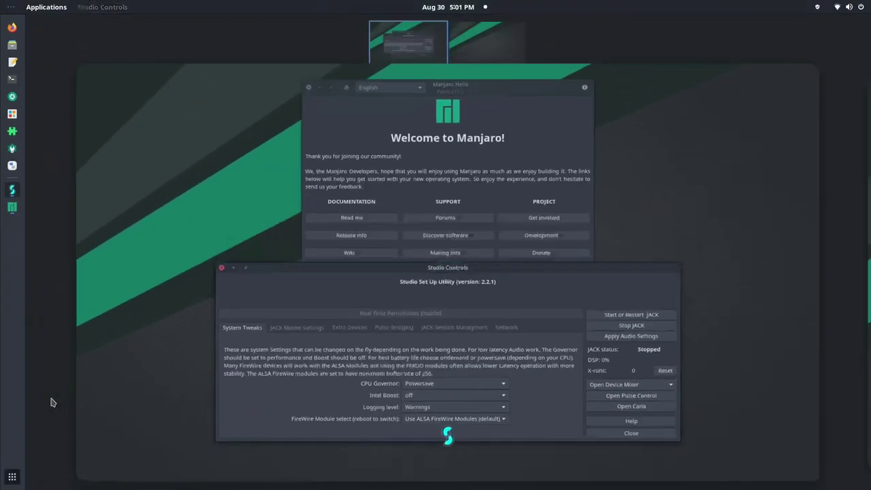
{"action": "type", "text": "start"}
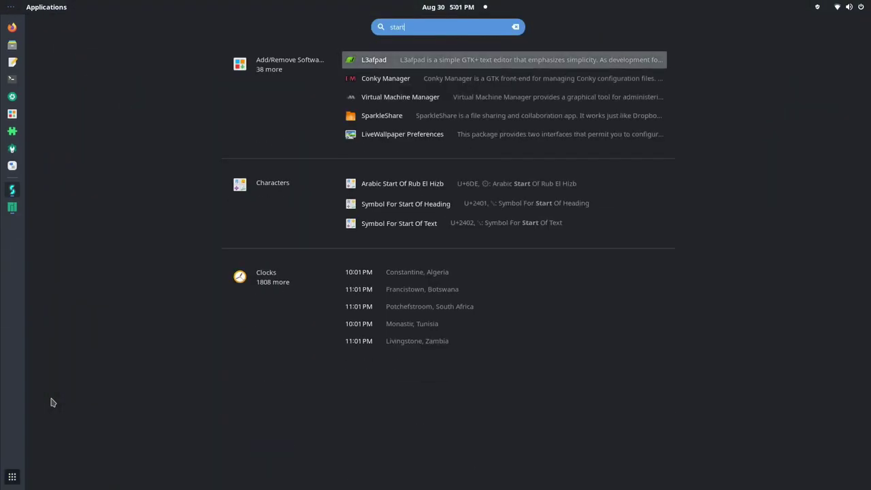
{"action": "type", "text": "up"}
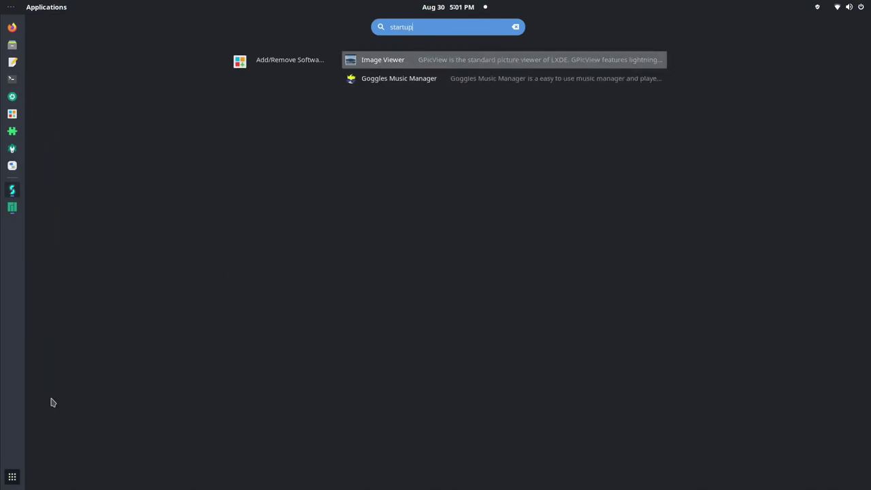
{"action": "key", "text": "BackSpace"}
{"action": "key", "text": "BackSpace"}
{"action": "key", "text": "BackSpace"}
{"action": "key", "text": "BackSpace"}
{"action": "key", "text": "BackSpace"}
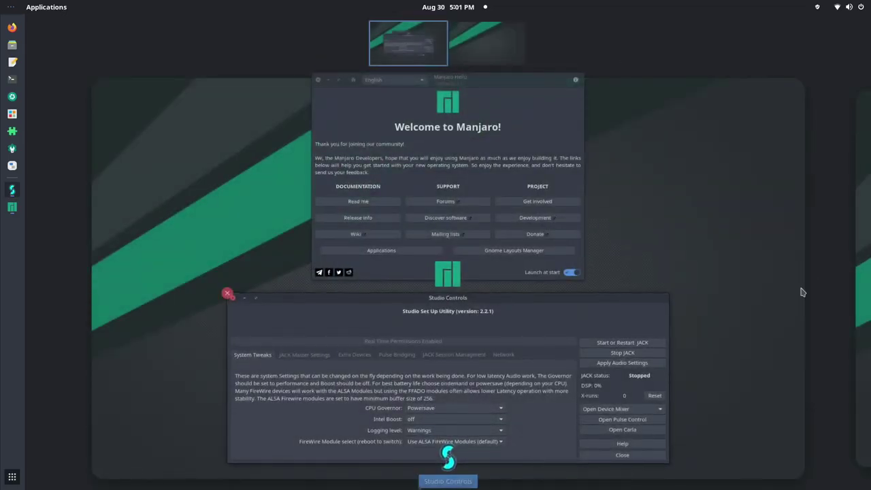
Open system Settings from the top-right system menu
{"action": "left_click", "coordinate": [859, 190]}
{"action": "left_click", "coordinate": [859, 7]}
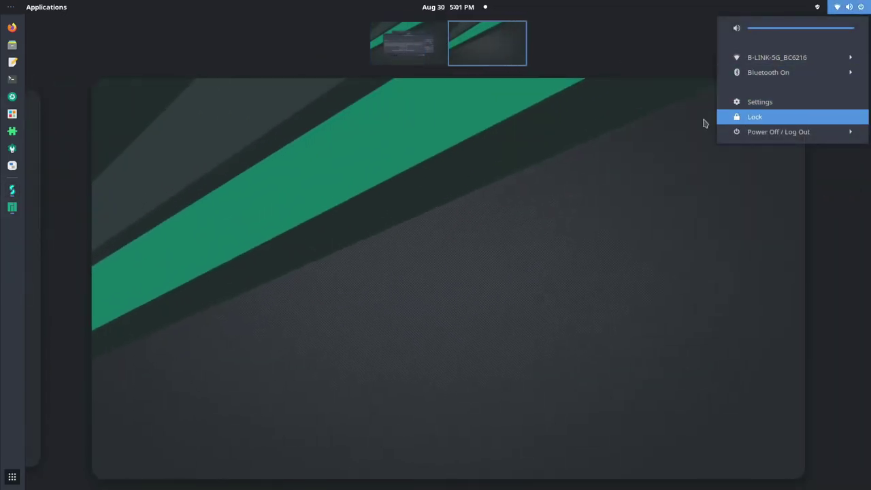
{"action": "left_click", "coordinate": [33, 242]}
{"action": "left_click", "coordinate": [33, 242]}
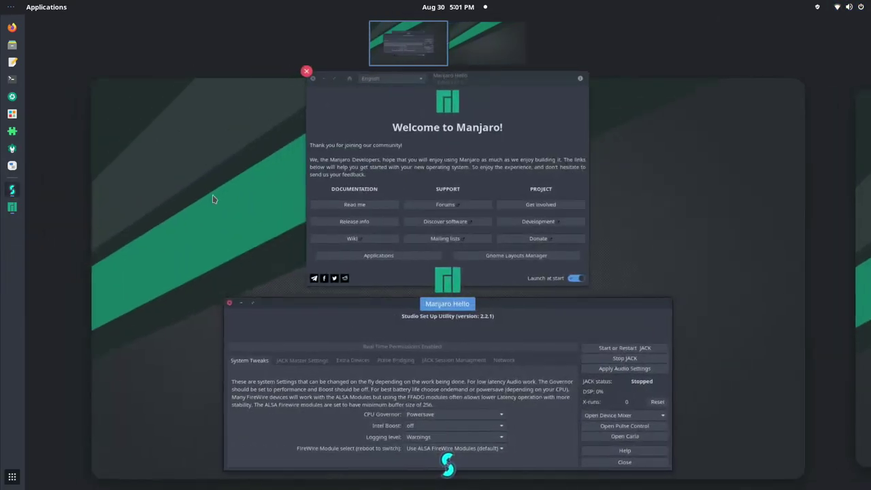
{"action": "left_click", "coordinate": [848, 7]}
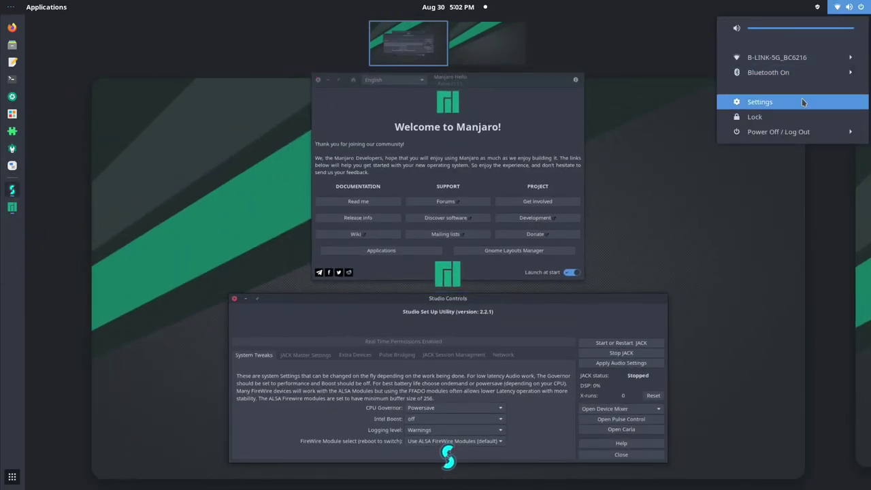
{"action": "left_click", "coordinate": [810, 102]}
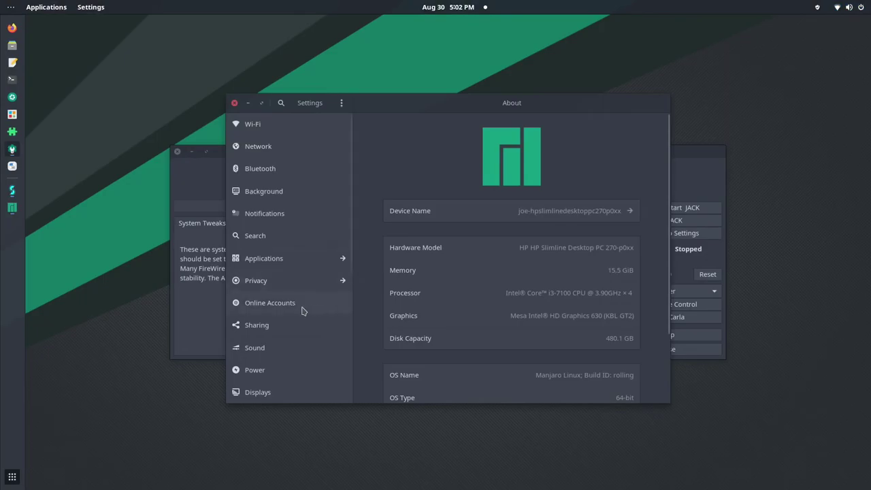
Launch GNOME Tweaks and go to its Startup Applications page
{"action": "scroll", "coordinate": [308, 314], "scroll_direction": "down", "scroll_amount": 3}
{"action": "scroll", "coordinate": [309, 313], "scroll_direction": "up", "scroll_amount": 3}
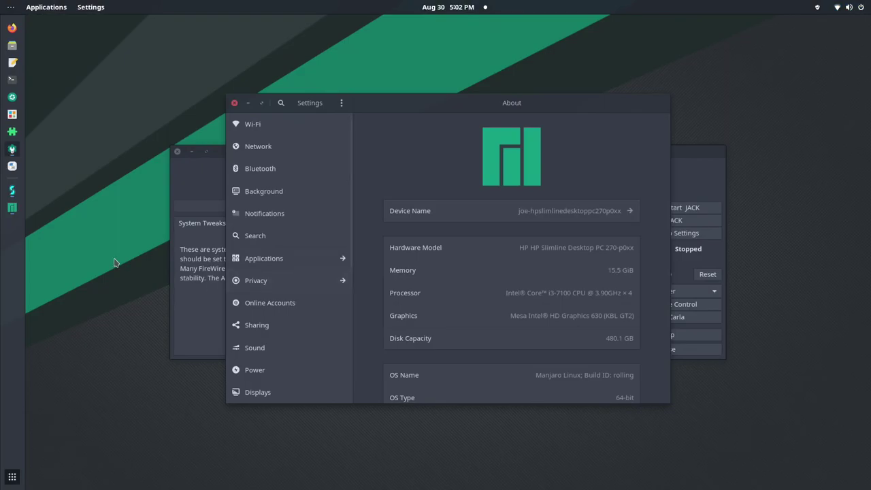
{"action": "left_click", "coordinate": [12, 166]}
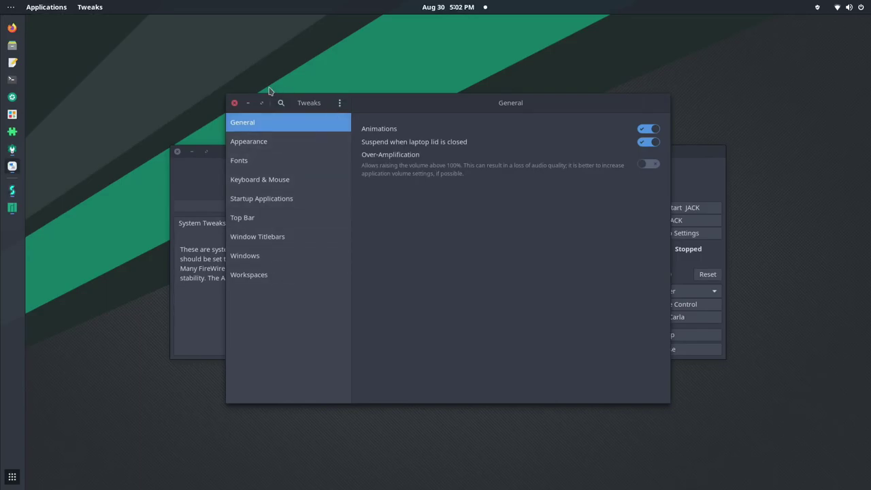
{"action": "left_click", "coordinate": [285, 143]}
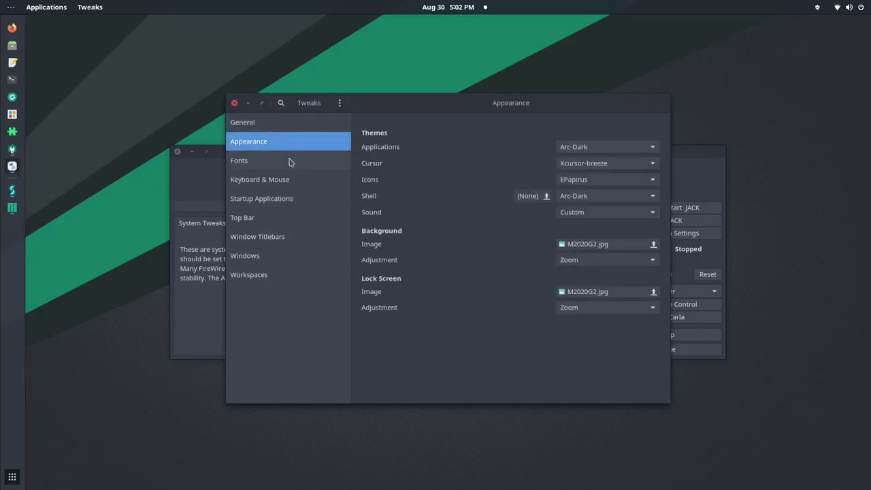
{"action": "left_click", "coordinate": [291, 161]}
{"action": "left_click", "coordinate": [299, 204]}
Add Studio Controls as a startup application, then close Tweaks and Settings
{"action": "left_click", "coordinate": [509, 282]}
{"action": "left_click", "coordinate": [486, 200]}
{"action": "type", "text": "studio"}
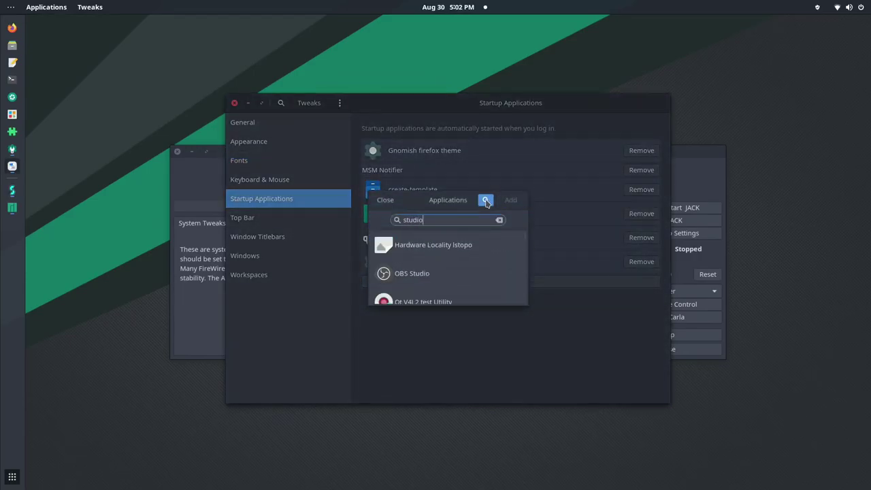
{"action": "left_click", "coordinate": [488, 279]}
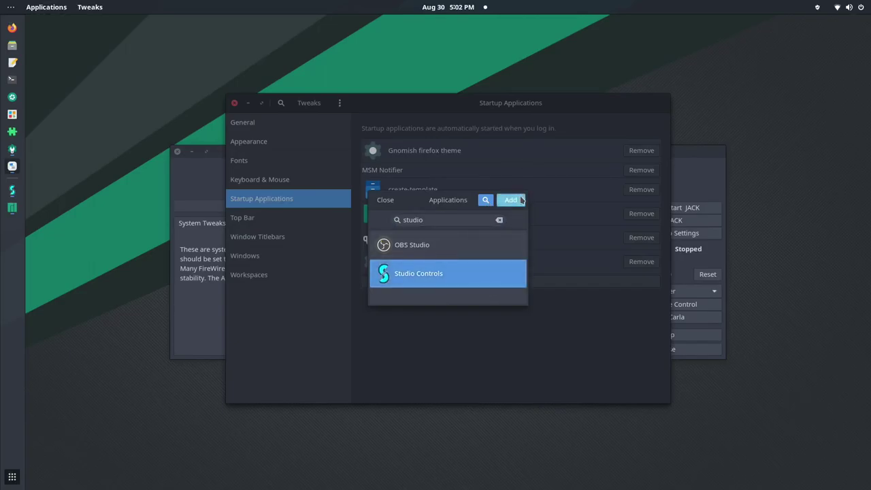
{"action": "left_click", "coordinate": [517, 199]}
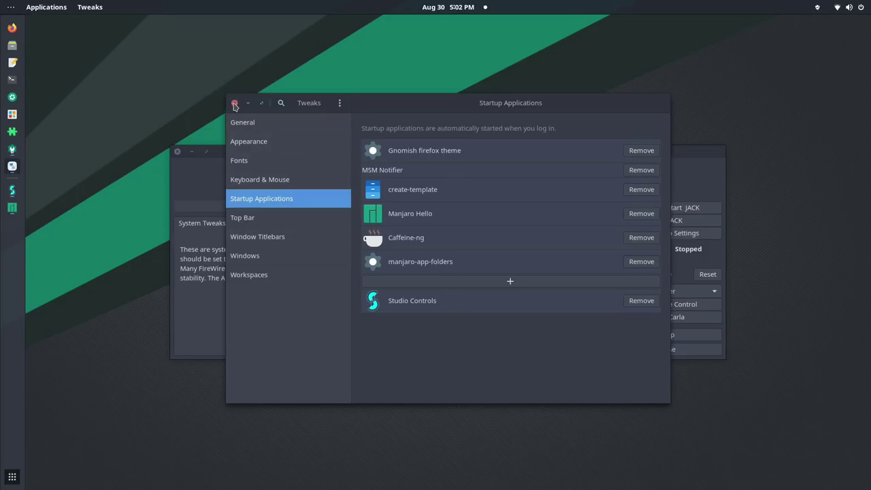
{"action": "left_click", "coordinate": [234, 104]}
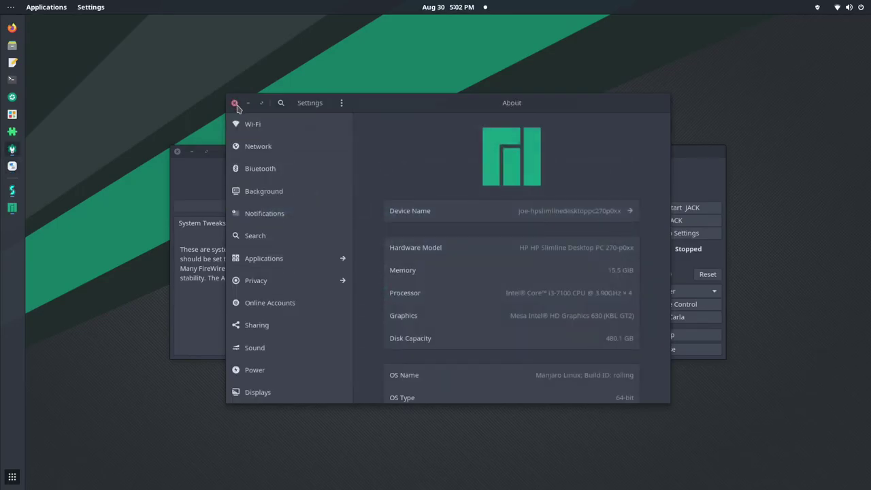
{"action": "left_click", "coordinate": [234, 103]}
Maximize Studio Controls and set the CPU governor to Performance
{"action": "left_click_drag", "start_coordinate": [521, 154], "coordinate": [515, 6]}
{"action": "left_click", "coordinate": [470, 155]}
{"action": "left_click", "coordinate": [474, 143]}
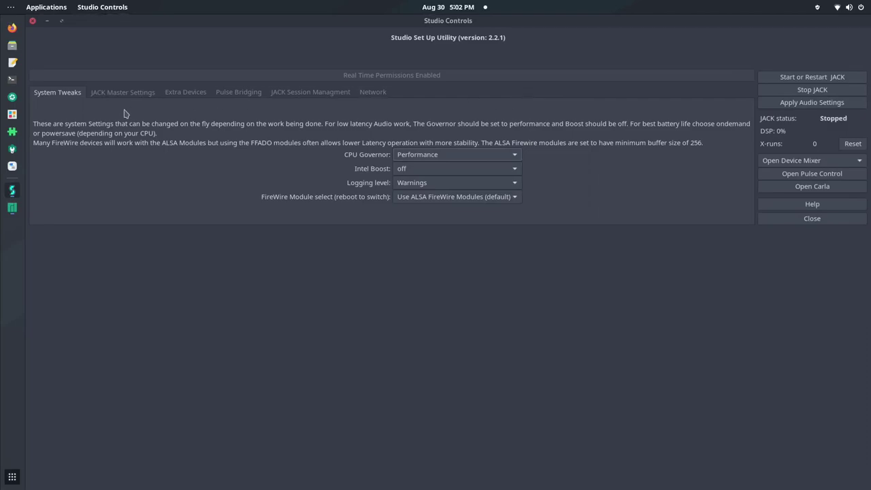
In JACK Master Settings, make USB1 X18XR18 the USB master, keeping 48000 sample rate
{"action": "left_click", "coordinate": [124, 95]}
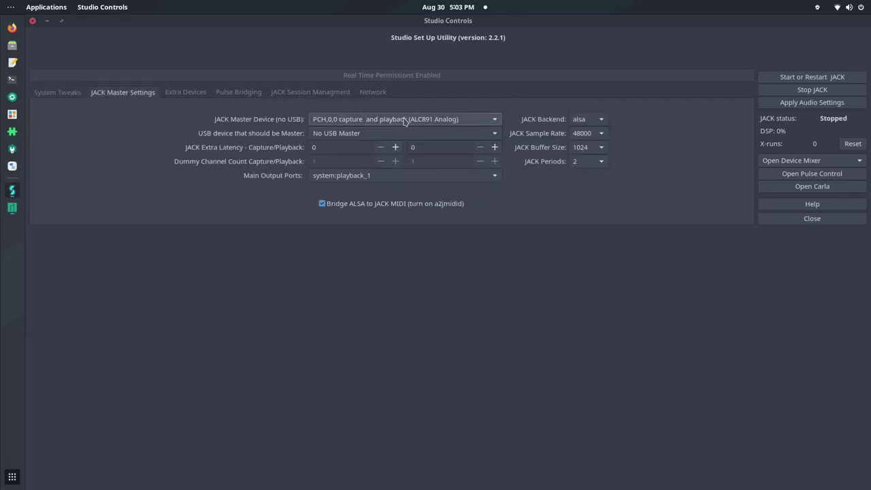
{"action": "left_click", "coordinate": [60, 93]}
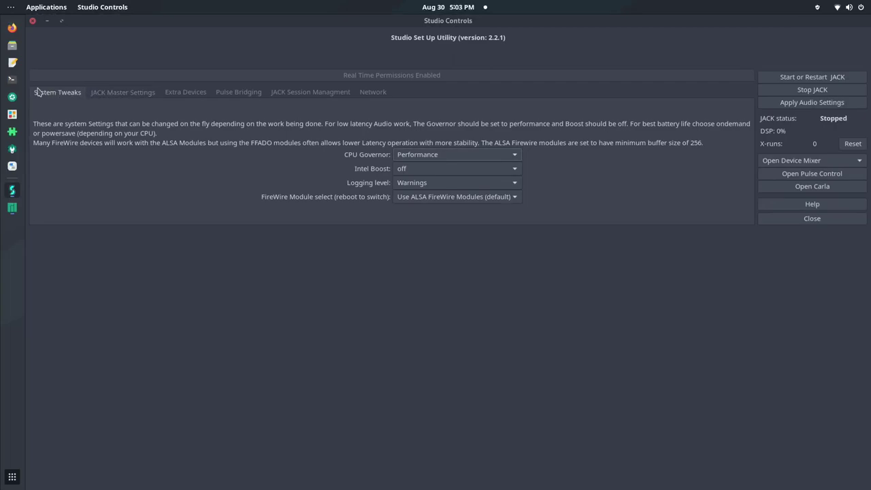
{"action": "left_click", "coordinate": [125, 96]}
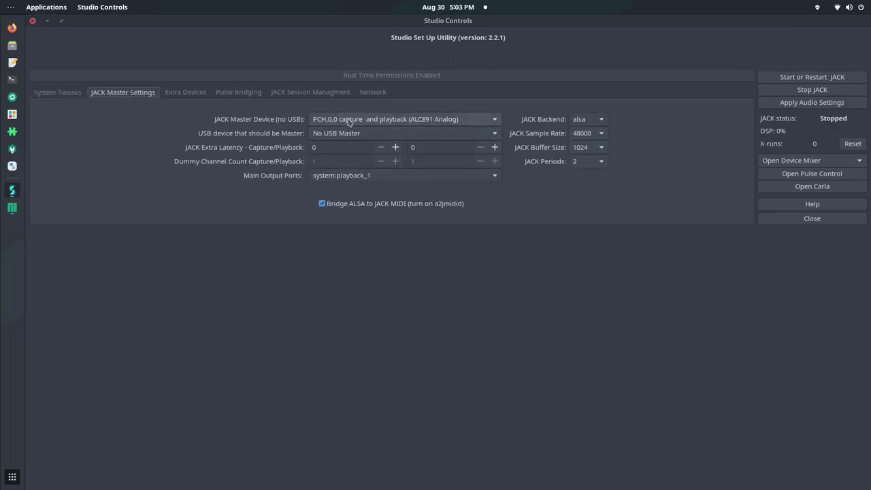
{"action": "left_click", "coordinate": [349, 119]}
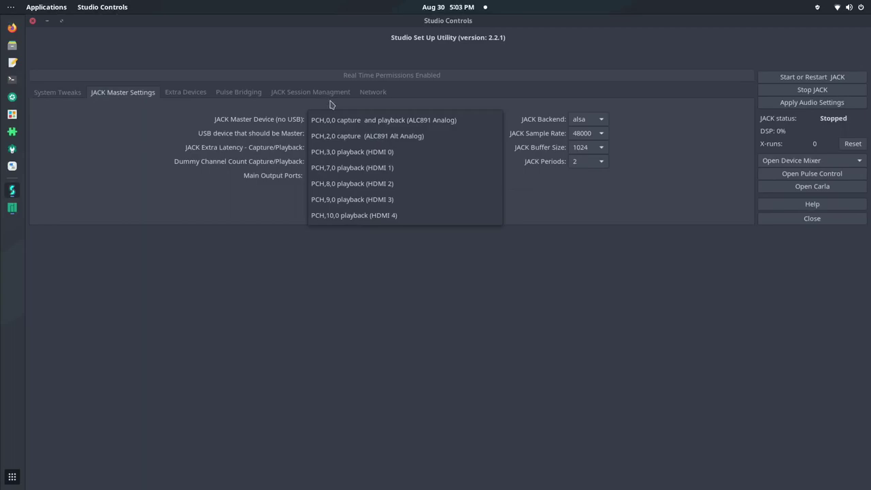
{"action": "left_click", "coordinate": [332, 104]}
{"action": "left_click", "coordinate": [350, 134]}
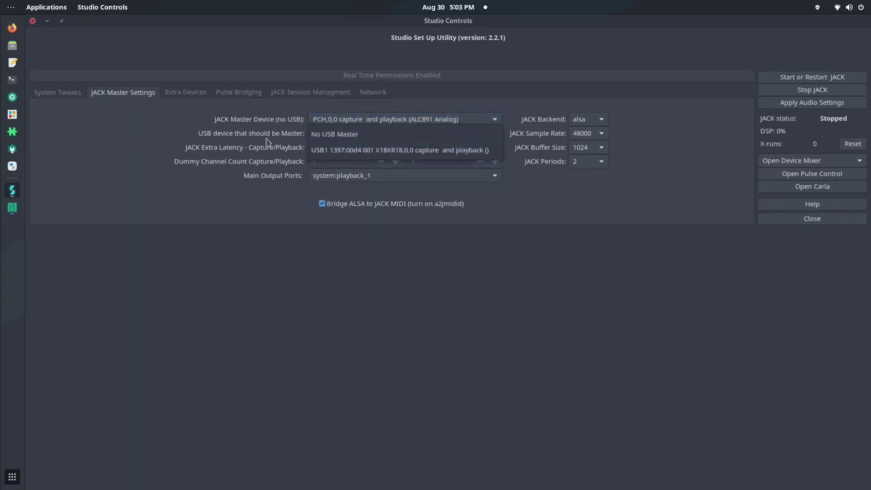
{"action": "left_click", "coordinate": [228, 135]}
{"action": "left_click", "coordinate": [318, 133]}
{"action": "left_click", "coordinate": [317, 144]}
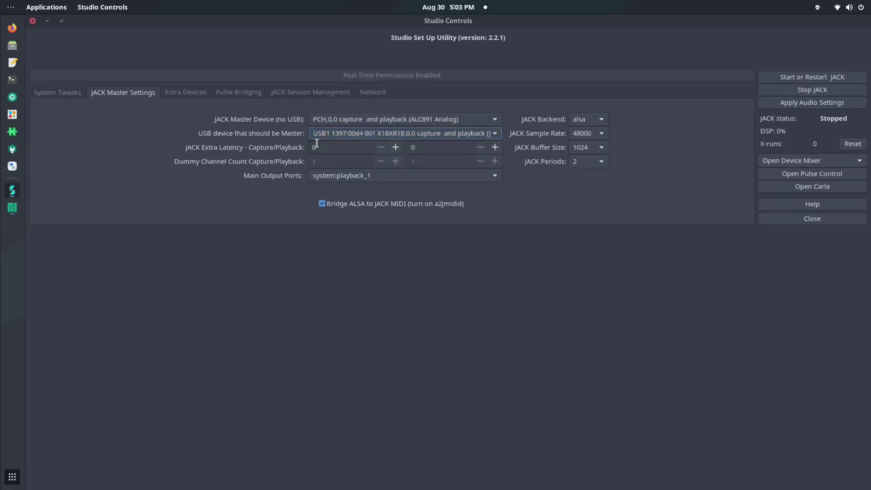
{"action": "left_click", "coordinate": [585, 134]}
{"action": "left_click", "coordinate": [590, 135]}
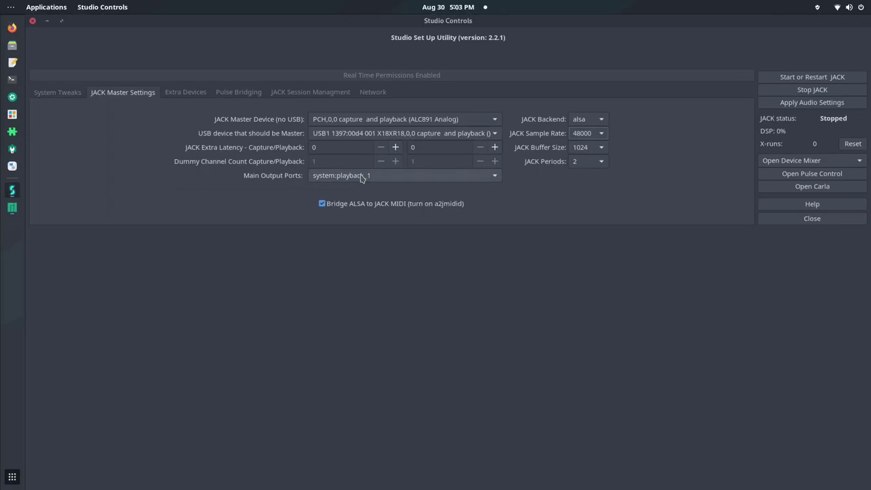
Review output ports, Extra Devices, Pulse Bridging, Session and Network tabs unchanged, returning to System Tweaks
{"action": "left_click", "coordinate": [409, 175]}
{"action": "left_click", "coordinate": [227, 179]}
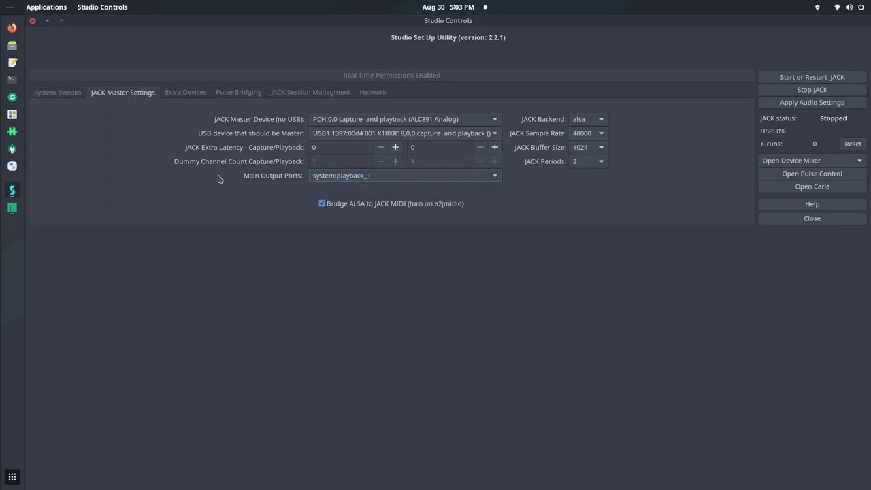
{"action": "left_click", "coordinate": [188, 93]}
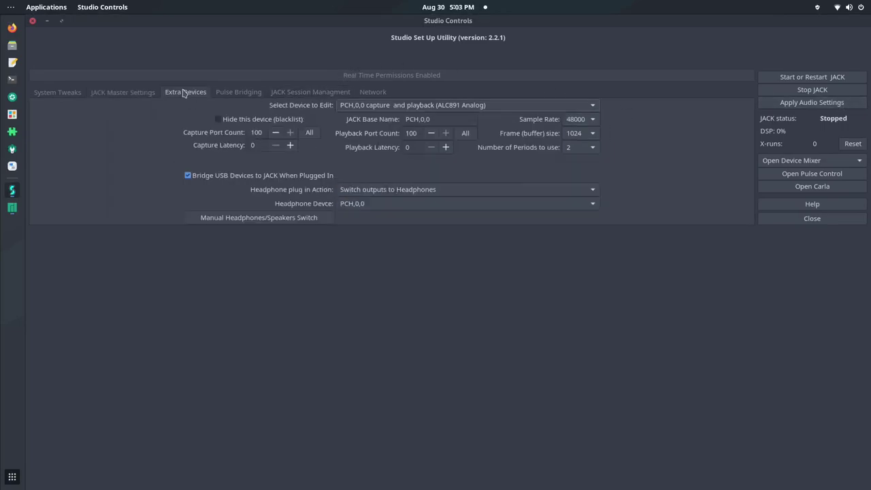
{"action": "left_click", "coordinate": [236, 96]}
{"action": "left_click", "coordinate": [203, 92]}
{"action": "left_click", "coordinate": [369, 108]}
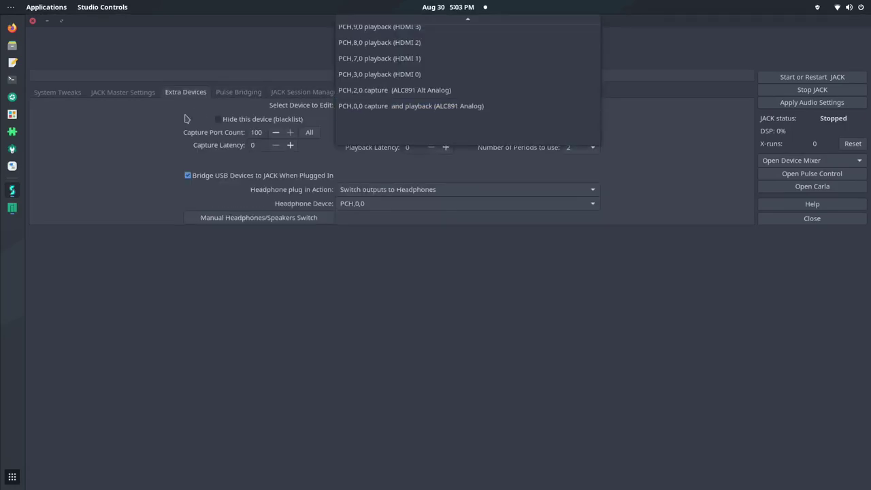
{"action": "left_click", "coordinate": [191, 89]}
{"action": "left_click", "coordinate": [257, 95]}
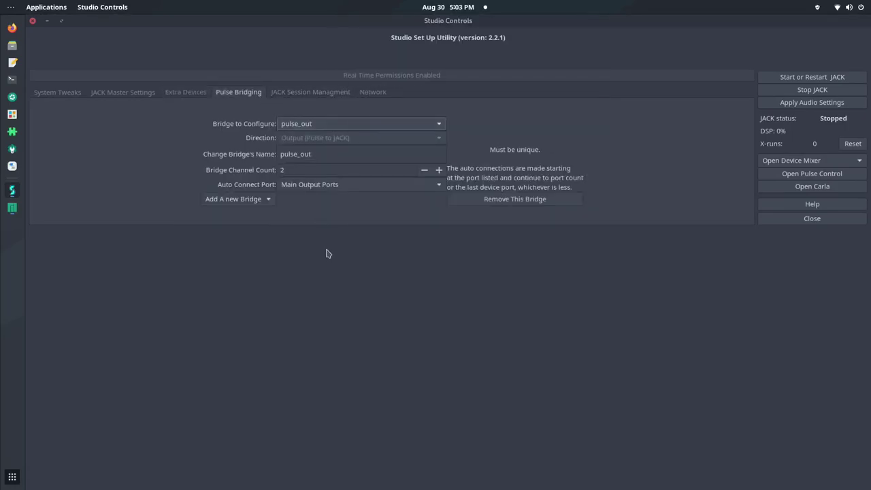
{"action": "left_click", "coordinate": [321, 92]}
{"action": "left_click", "coordinate": [372, 92]}
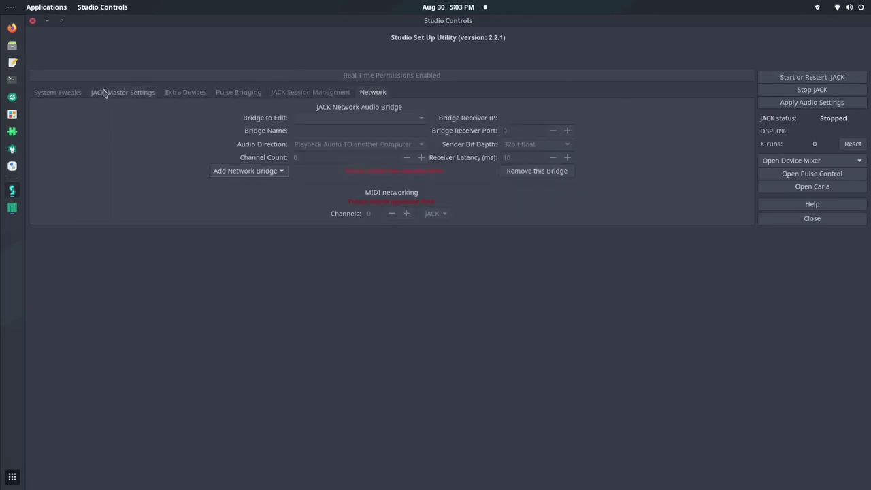
{"action": "left_click", "coordinate": [68, 92]}
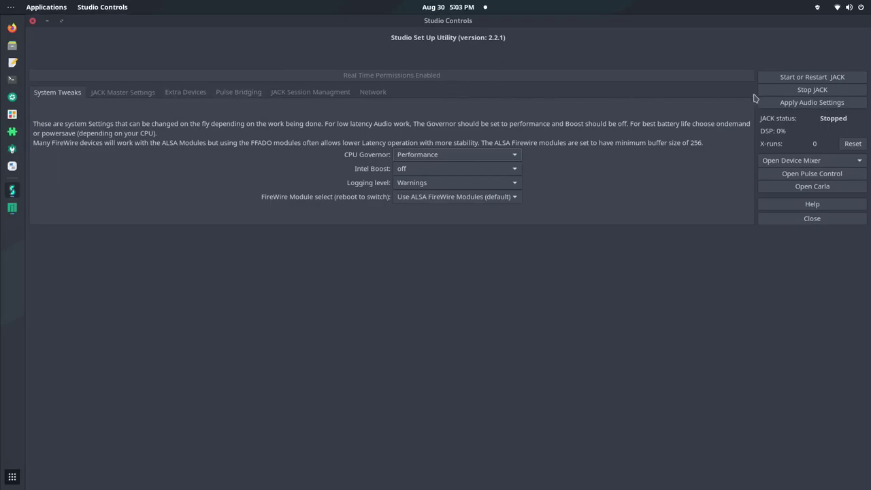
Start JACK, then check kernel 5.13 with uname -a in a terminal and close it
{"action": "left_click", "coordinate": [795, 79]}
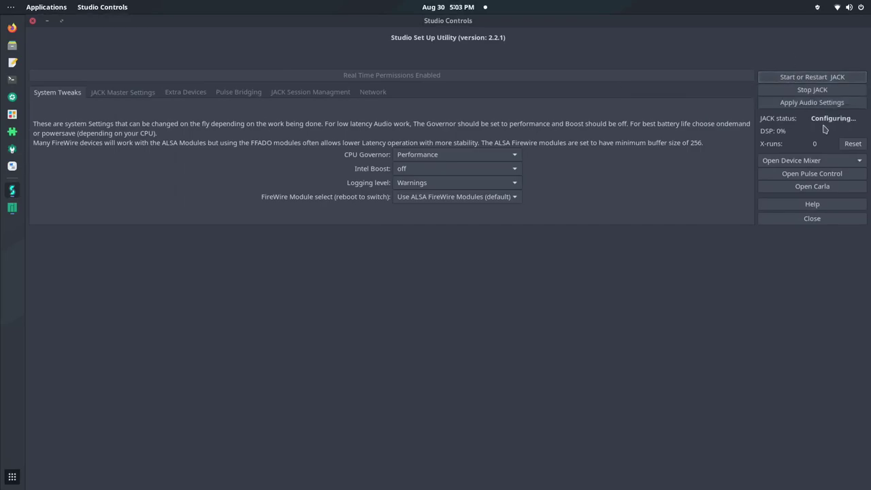
{"action": "left_click", "coordinate": [11, 79]}
{"action": "type", "text": "uname -a"}
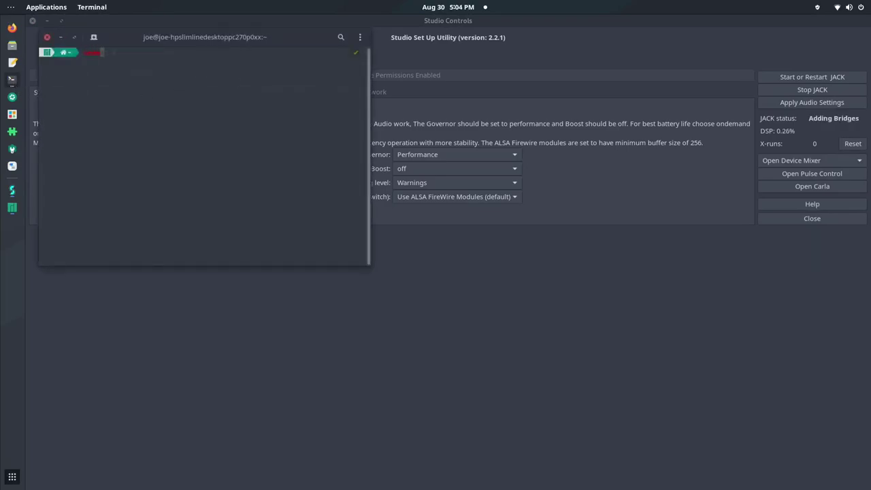
{"action": "key", "text": "Return"}
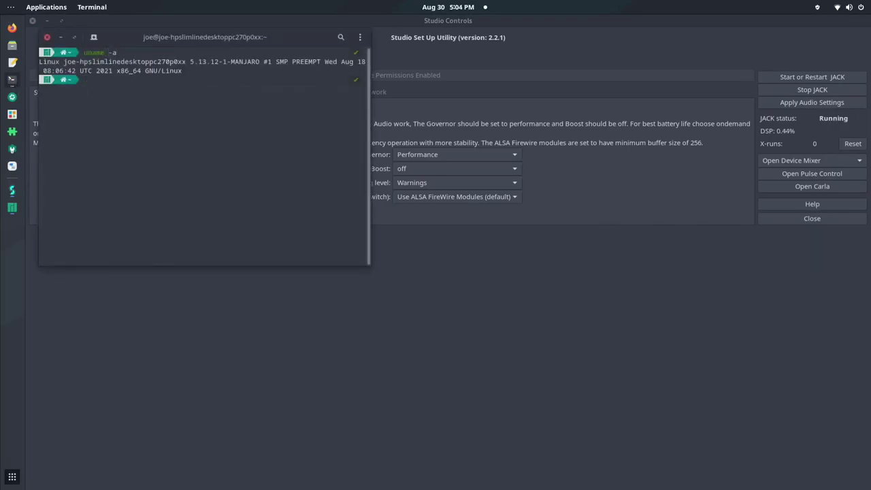
{"action": "left_click_drag", "start_coordinate": [190, 62], "coordinate": [210, 62]}
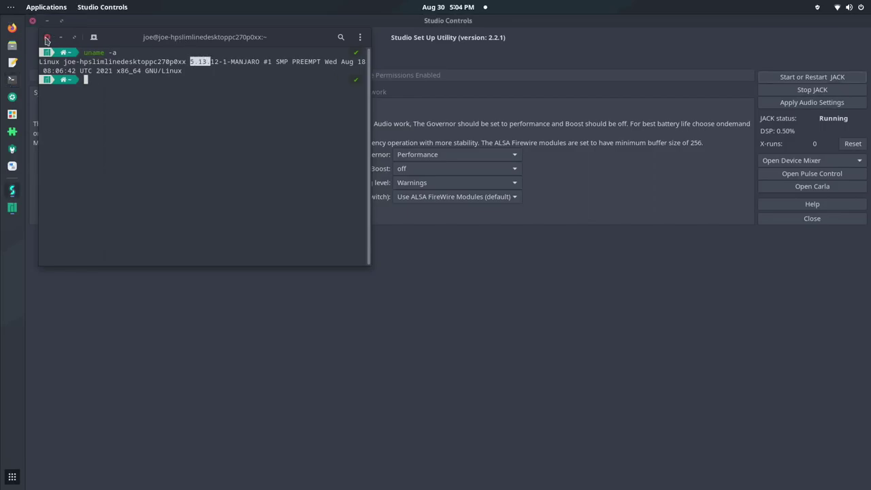
{"action": "left_click", "coordinate": [47, 36]}
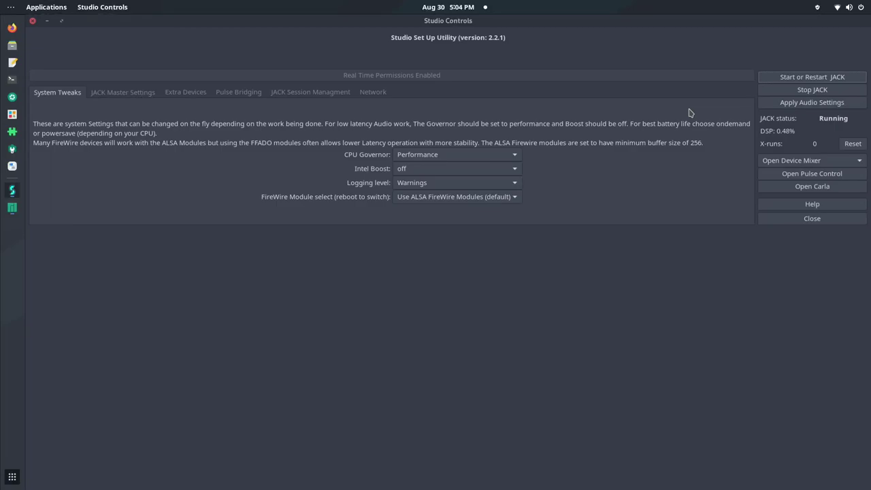
Restore Studio Controls to a smaller window and raise the system output volume
{"action": "left_click", "coordinate": [848, 7]}
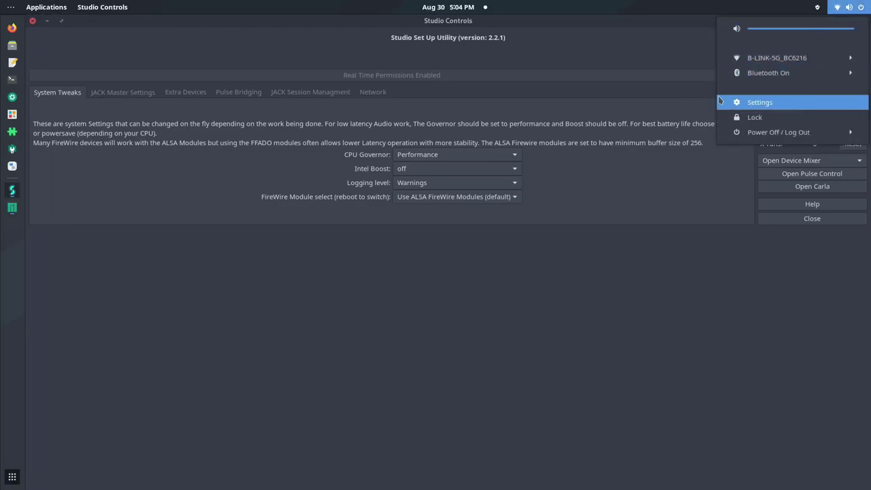
{"action": "left_click", "coordinate": [646, 61]}
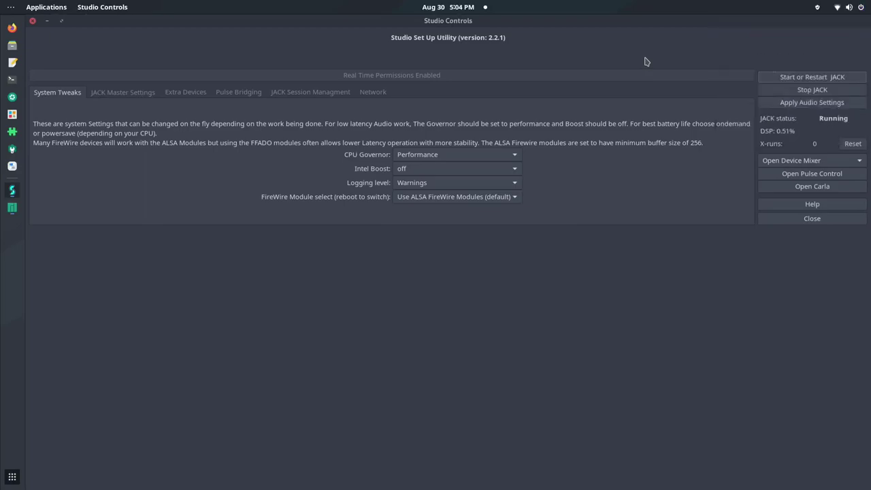
{"action": "double_click", "coordinate": [634, 25]}
{"action": "left_click", "coordinate": [842, 8]}
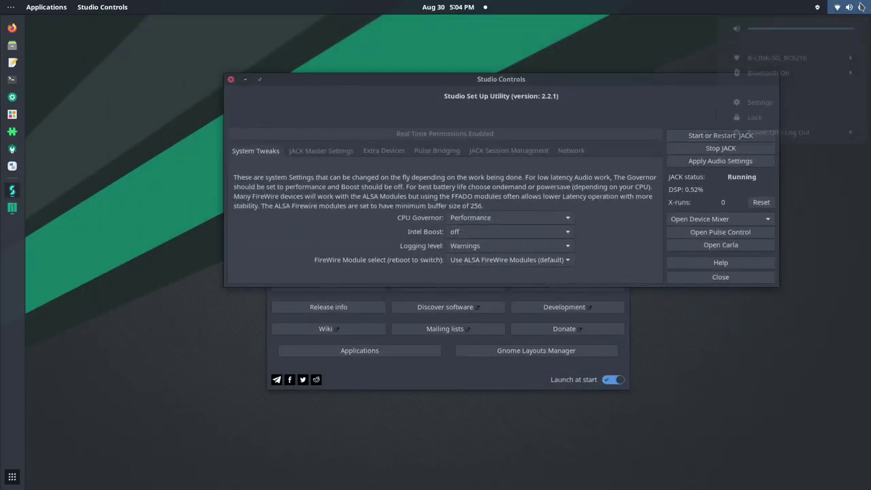
{"action": "left_click", "coordinate": [816, 28]}
{"action": "left_click_drag", "start_coordinate": [817, 29], "coordinate": [855, 29]}
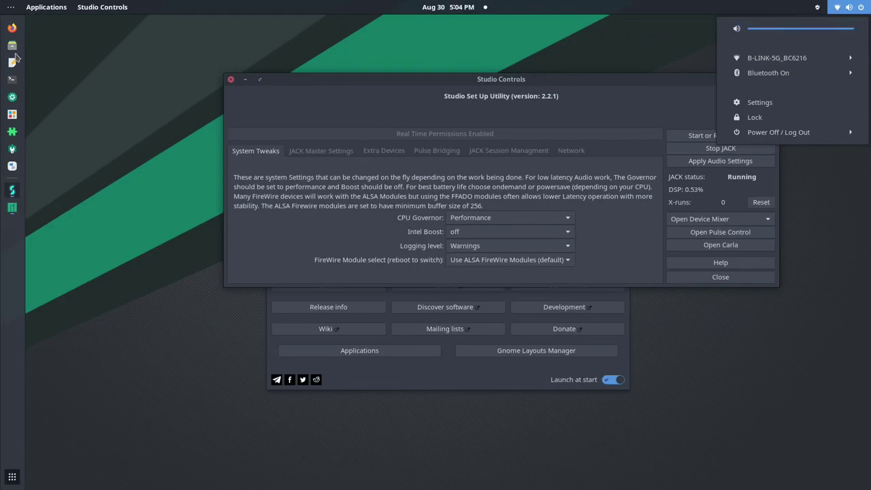
{"action": "left_click", "coordinate": [15, 31]}
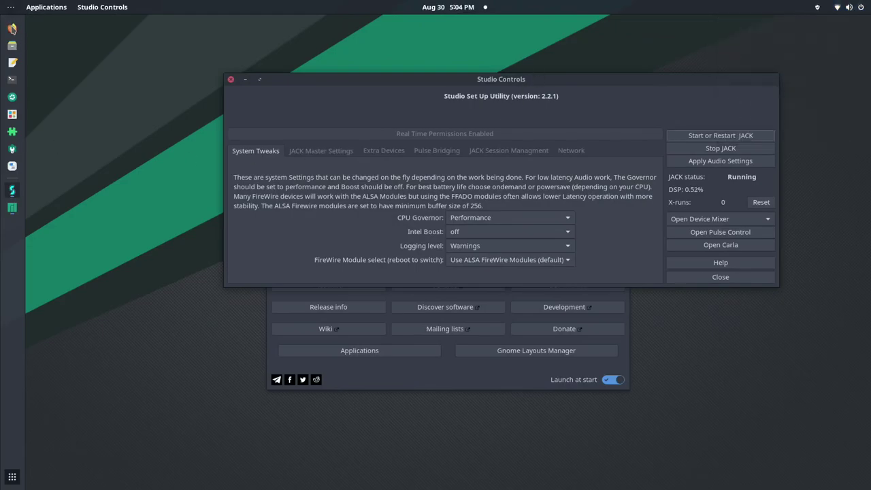
Launch Firefox, then start QjackCtl via 'qja' search and open its Graph window
{"action": "left_click", "coordinate": [12, 30]}
{"action": "left_click", "coordinate": [12, 477]}
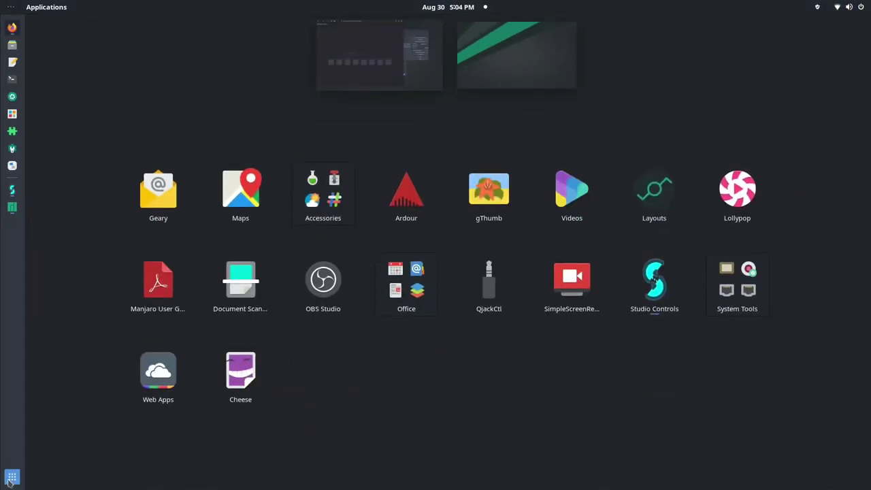
{"action": "type", "text": "qja"}
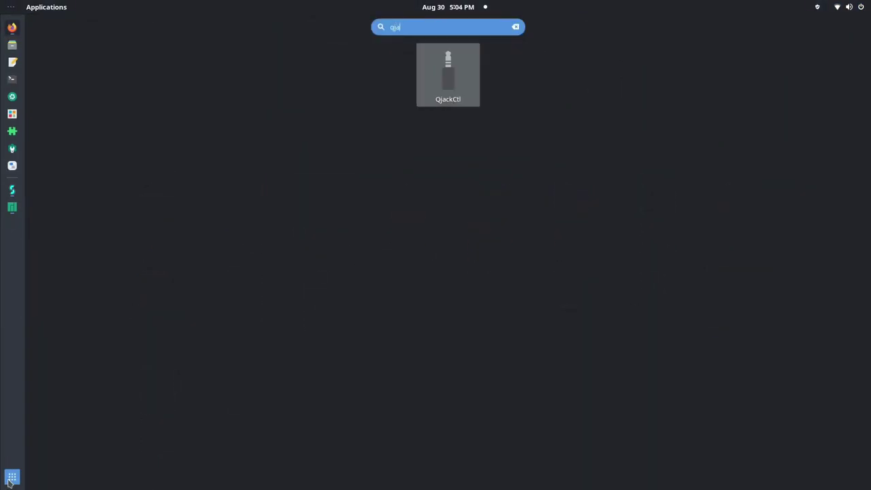
{"action": "key", "text": "Return"}
{"action": "left_click", "coordinate": [50, 71]}
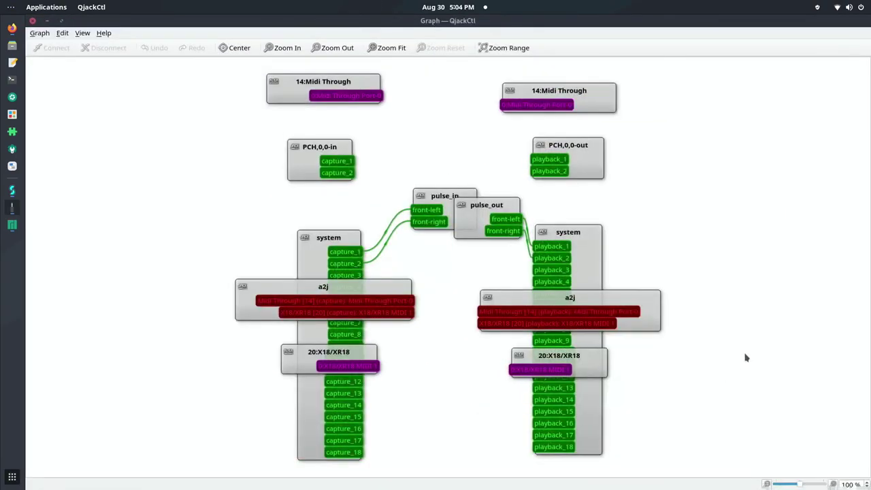
Drag the a2j, X18/XR18, pulse_in and pulse_out nodes apart in the graph
{"action": "left_click_drag", "start_coordinate": [640, 297], "coordinate": [599, 198]}
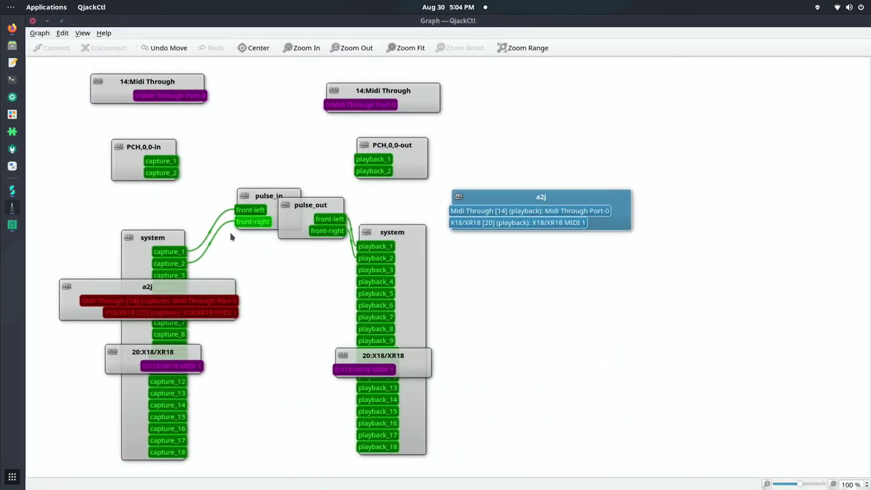
{"action": "left_click_drag", "start_coordinate": [194, 288], "coordinate": [99, 171]}
{"action": "left_click_drag", "start_coordinate": [146, 345], "coordinate": [35, 315]}
{"action": "left_click_drag", "start_coordinate": [427, 351], "coordinate": [576, 351]}
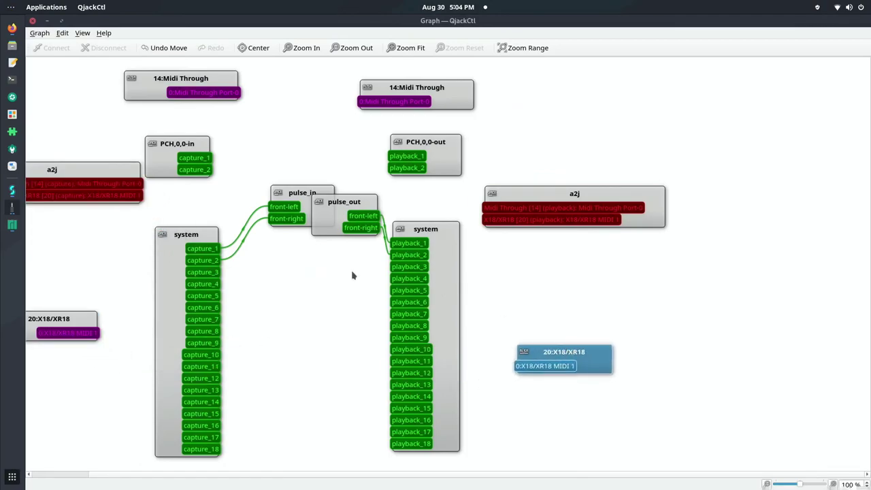
{"action": "left_click_drag", "start_coordinate": [294, 191], "coordinate": [260, 167]}
{"action": "left_click_drag", "start_coordinate": [340, 198], "coordinate": [339, 170]}
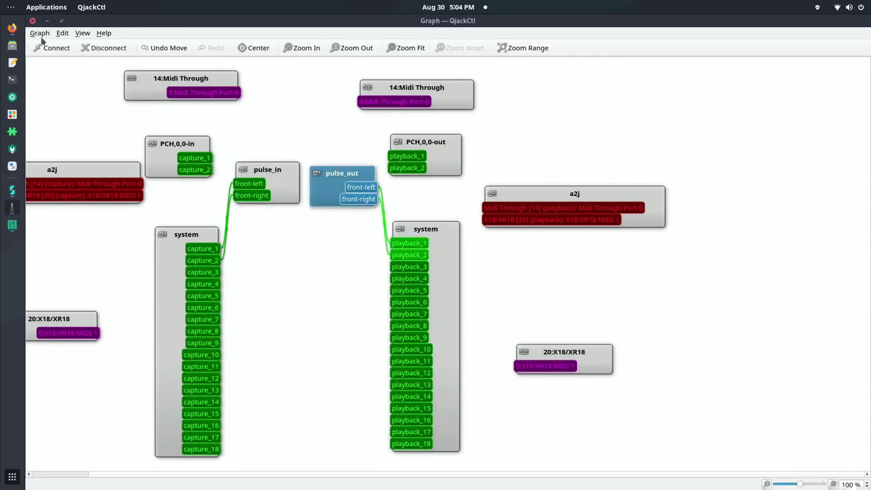
{"action": "left_click_drag", "start_coordinate": [221, 252], "coordinate": [247, 243]}
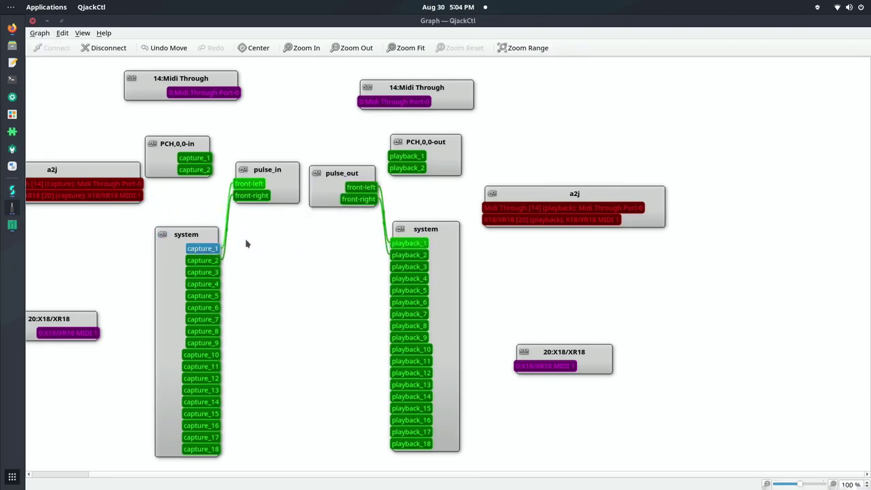
{"action": "double_click", "coordinate": [96, 25]}
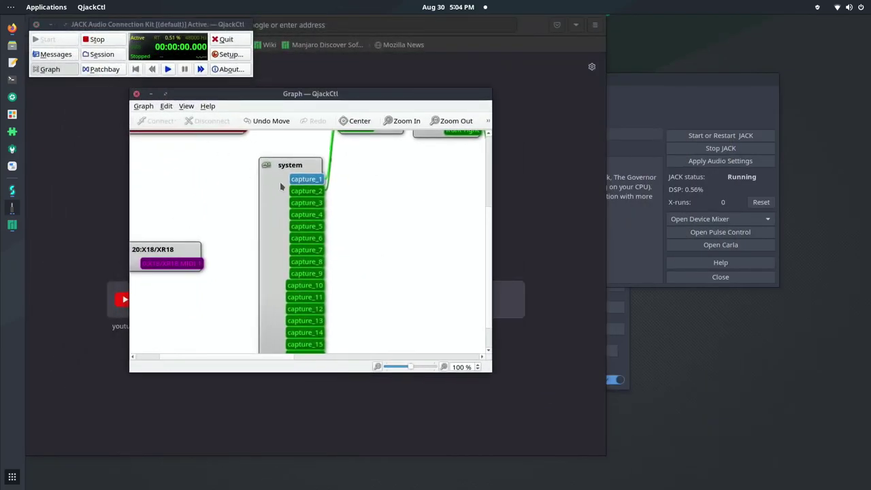
Close the connection graph and quit QjackCtl
{"action": "left_click", "coordinate": [135, 94]}
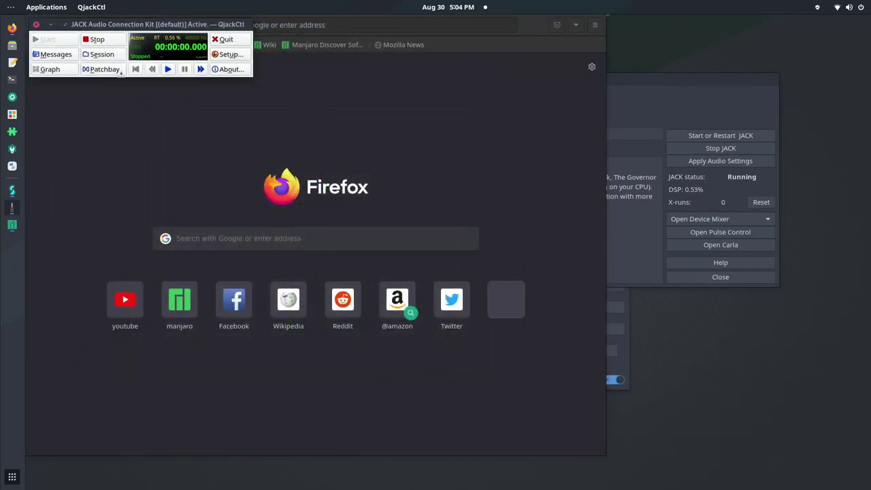
{"action": "left_click_drag", "start_coordinate": [109, 30], "coordinate": [486, 118]}
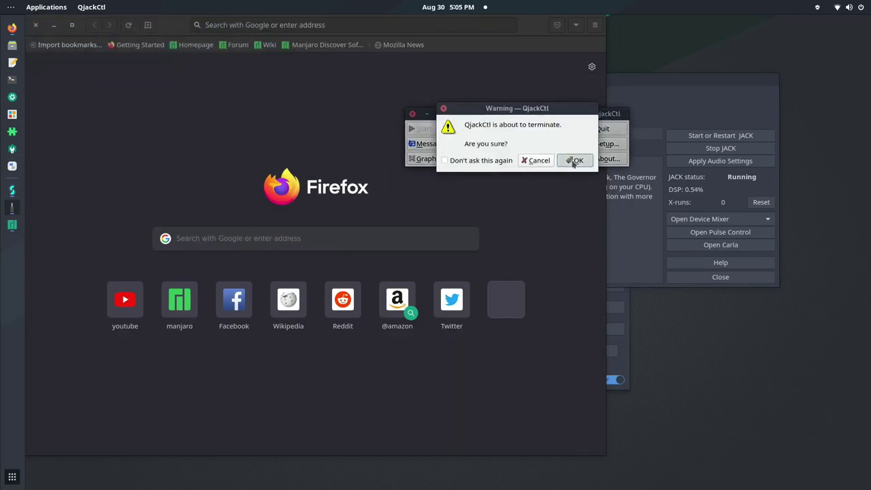
{"action": "left_click", "coordinate": [575, 161]}
Bring Studio Controls forward and close it
{"action": "left_click", "coordinate": [713, 95]}
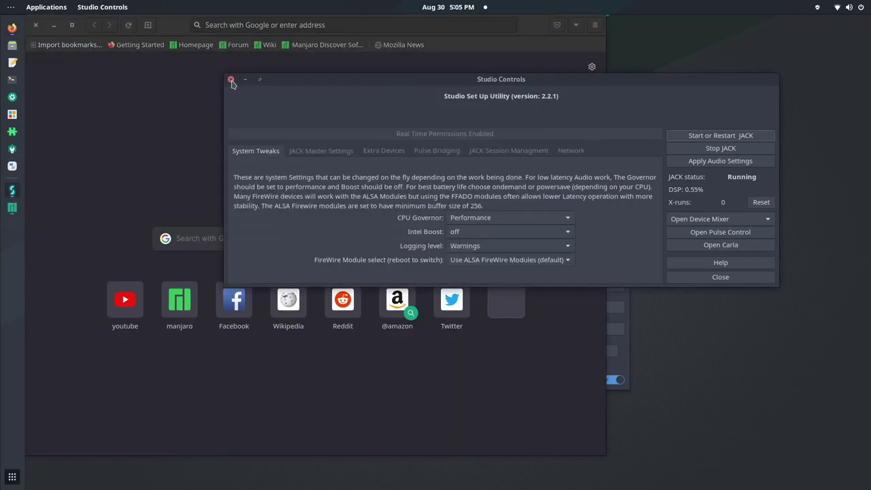
{"action": "left_click_drag", "start_coordinate": [487, 79], "coordinate": [609, 138]}
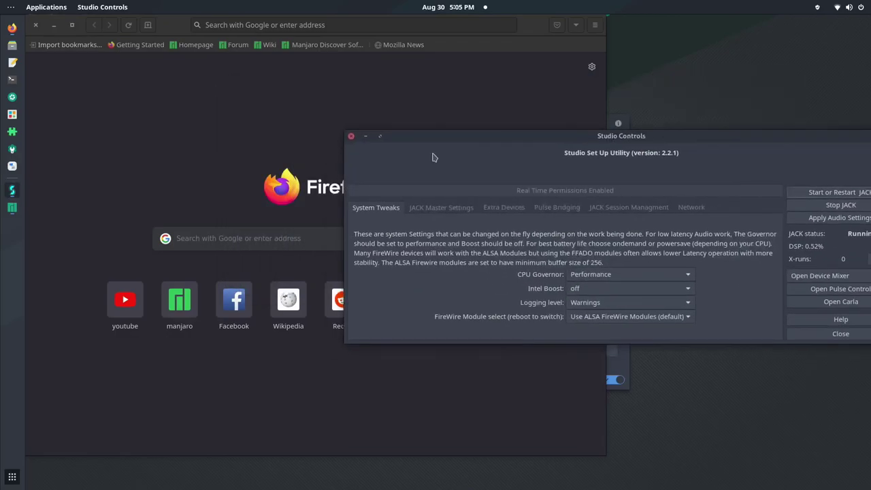
{"action": "left_click", "coordinate": [352, 140]}
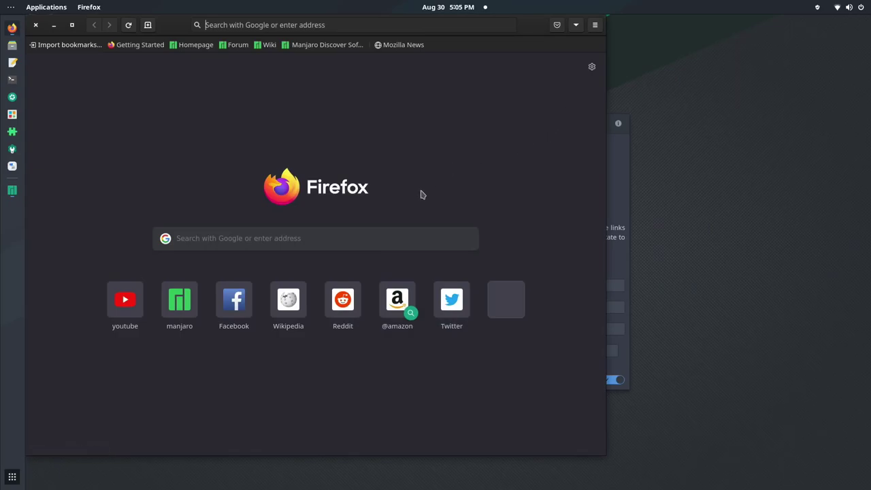
Play and pause the Fanta Cherry Ice Cream Rolls YouTube video, then close Firefox and Manjaro Hello
{"action": "left_click", "coordinate": [126, 302]}
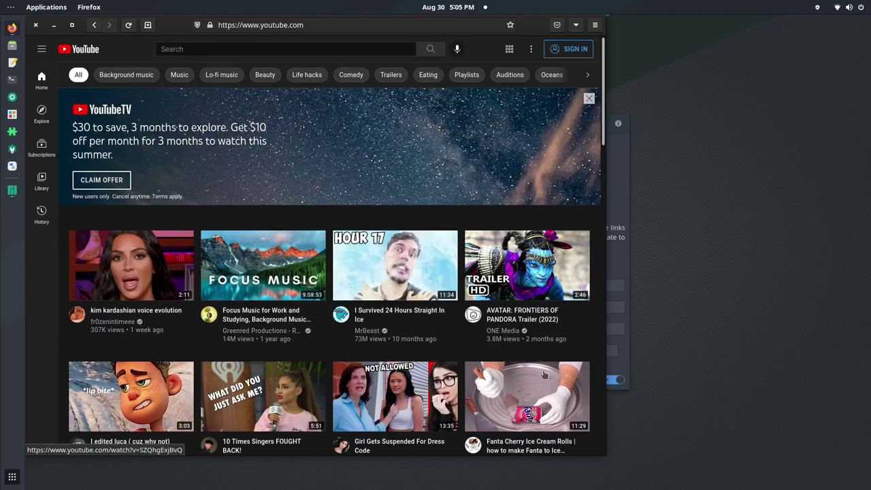
{"action": "left_click", "coordinate": [526, 404]}
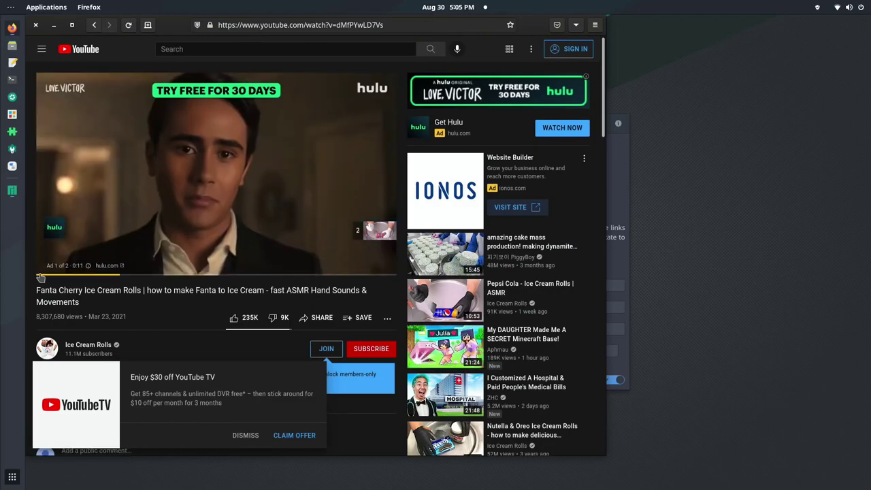
{"action": "left_click", "coordinate": [53, 266]}
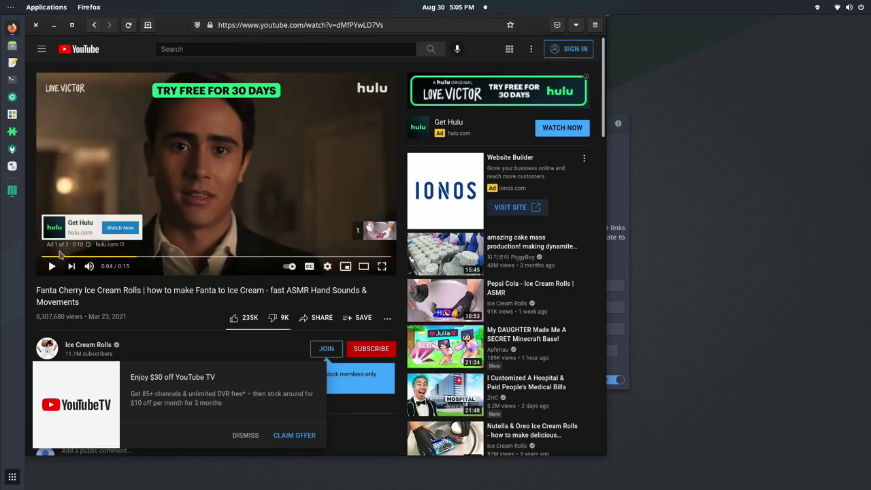
{"action": "left_click", "coordinate": [35, 26]}
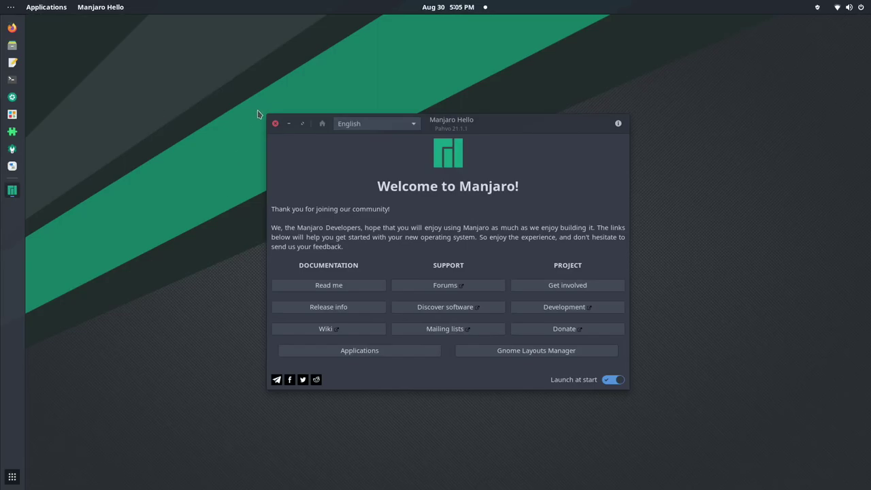
{"action": "left_click", "coordinate": [276, 124]}
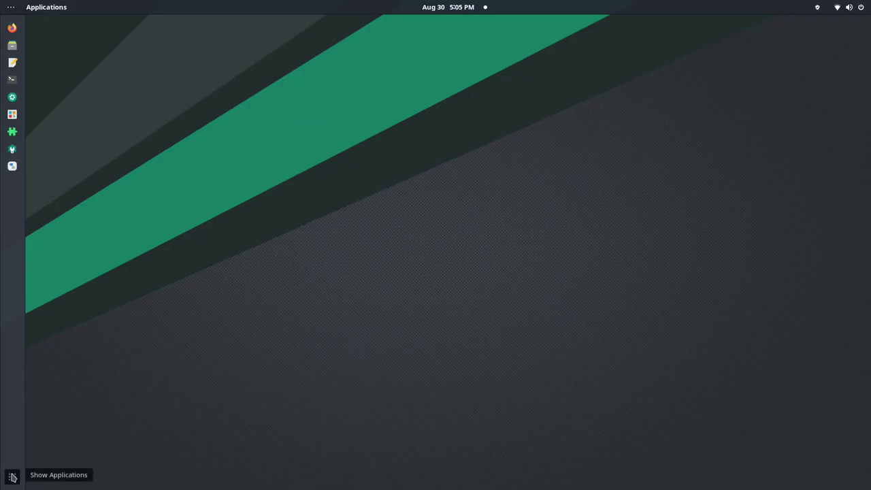
Launch Ardour and continue past its welcome page with GUI scaling left at 100%
{"action": "left_click", "coordinate": [12, 476]}
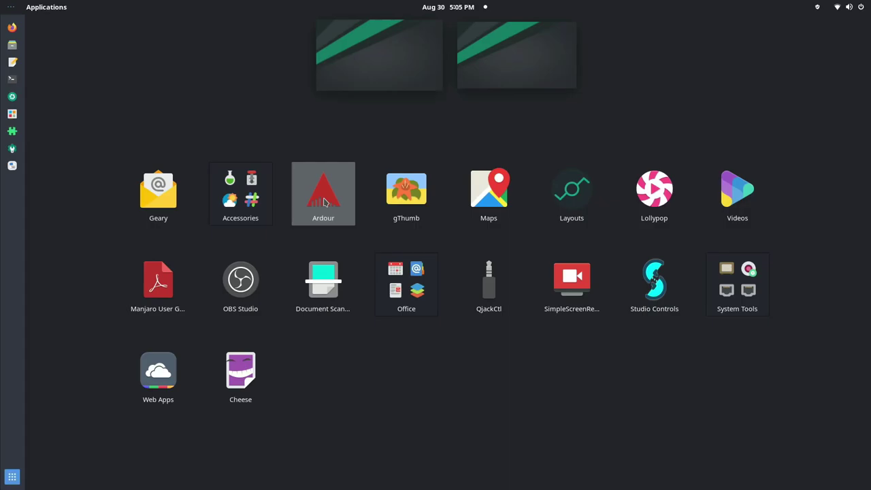
{"action": "left_click", "coordinate": [324, 202]}
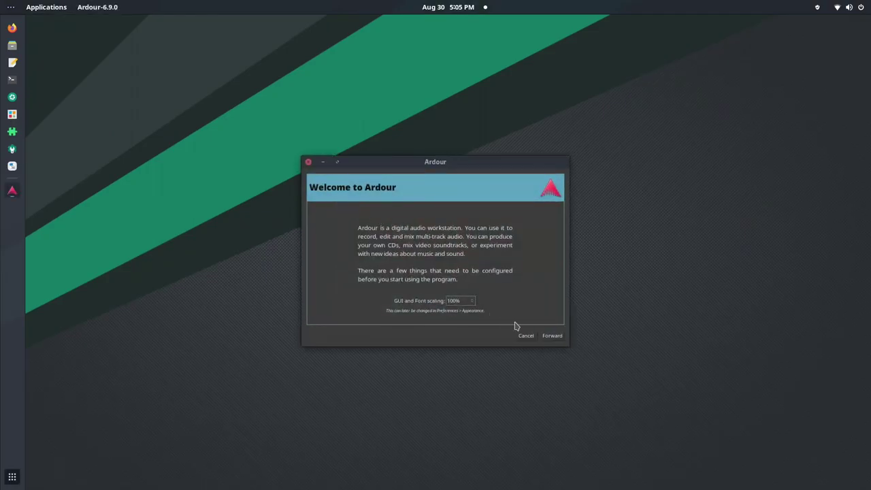
{"action": "left_click", "coordinate": [469, 302]}
{"action": "left_click", "coordinate": [504, 306]}
{"action": "left_click", "coordinate": [476, 302]}
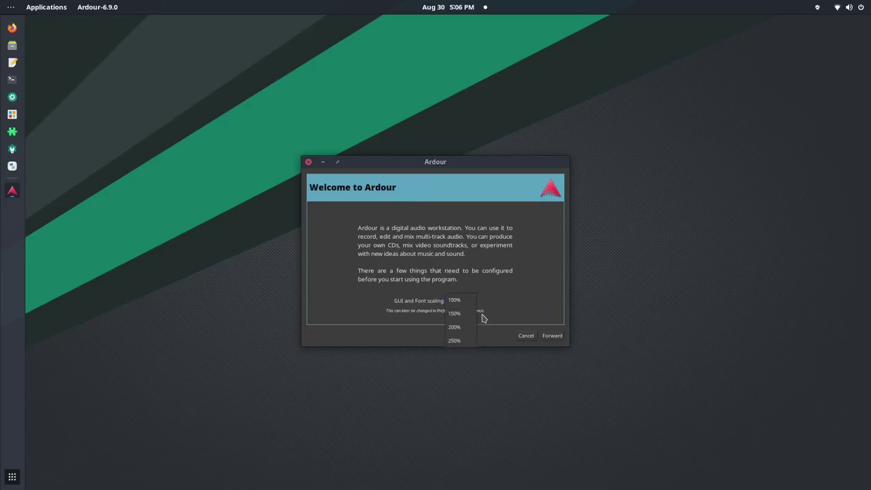
{"action": "left_click", "coordinate": [505, 291]}
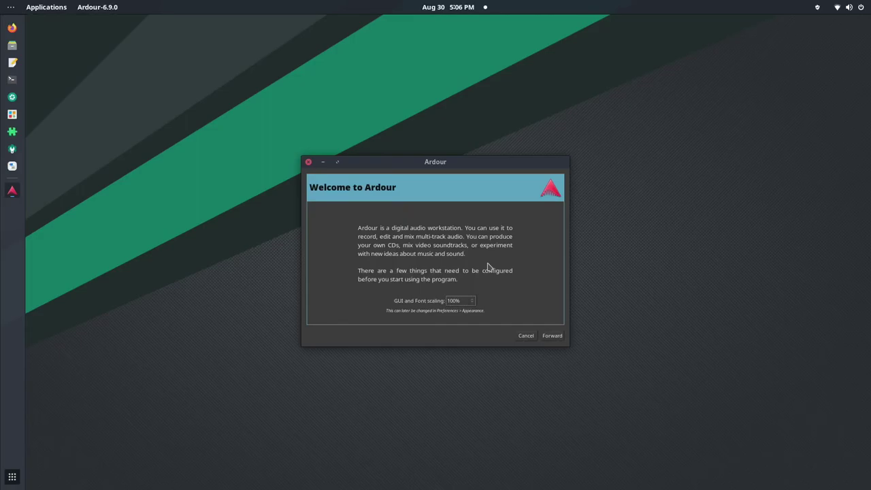
{"action": "left_click", "coordinate": [553, 335]}
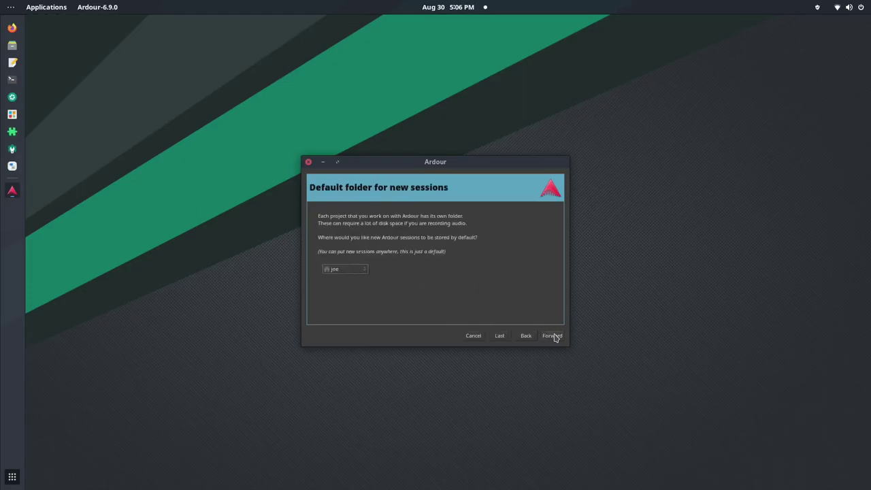
Leave the default session folder set to Music and advance to Monitoring Choices
{"action": "left_click", "coordinate": [364, 270]}
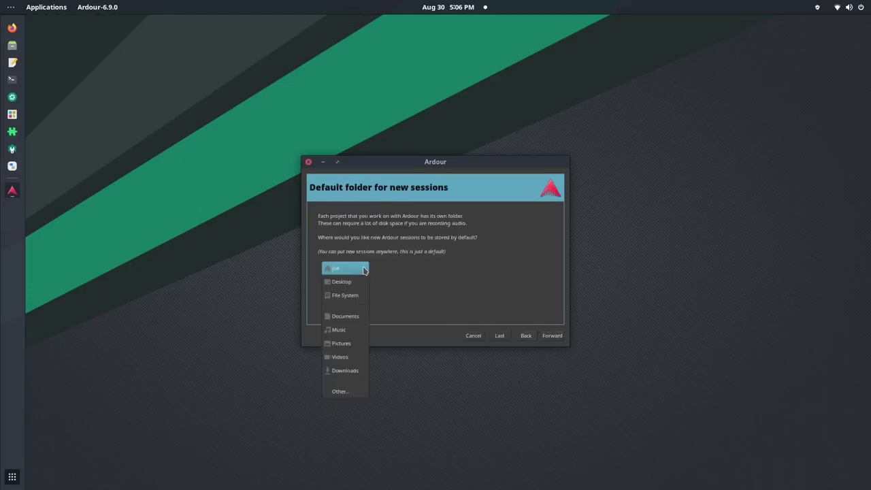
{"action": "left_click", "coordinate": [359, 330]}
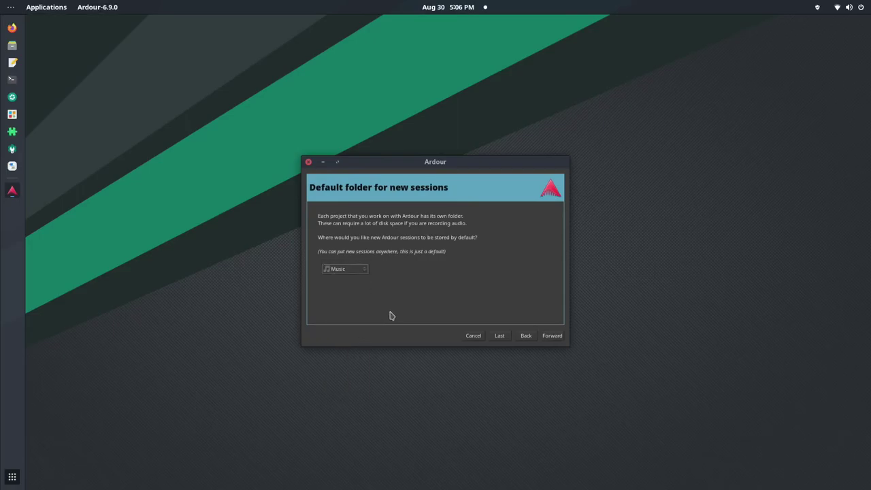
{"action": "left_click", "coordinate": [364, 271]}
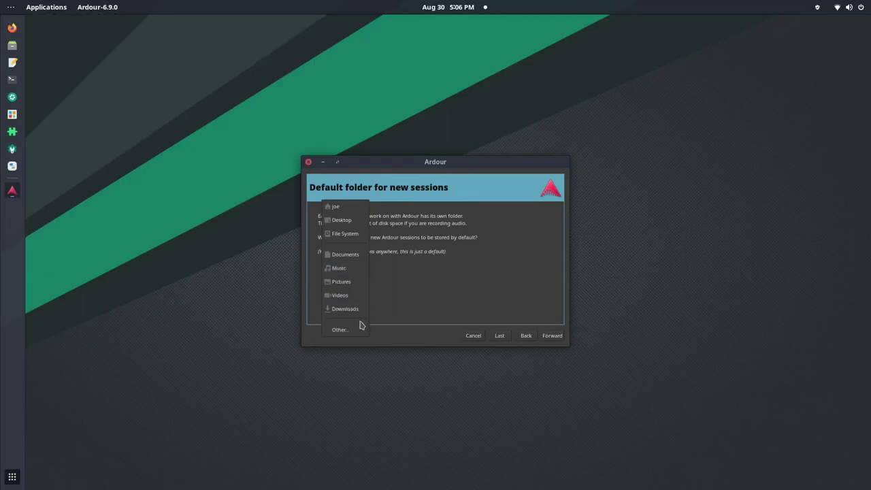
{"action": "left_click", "coordinate": [412, 305]}
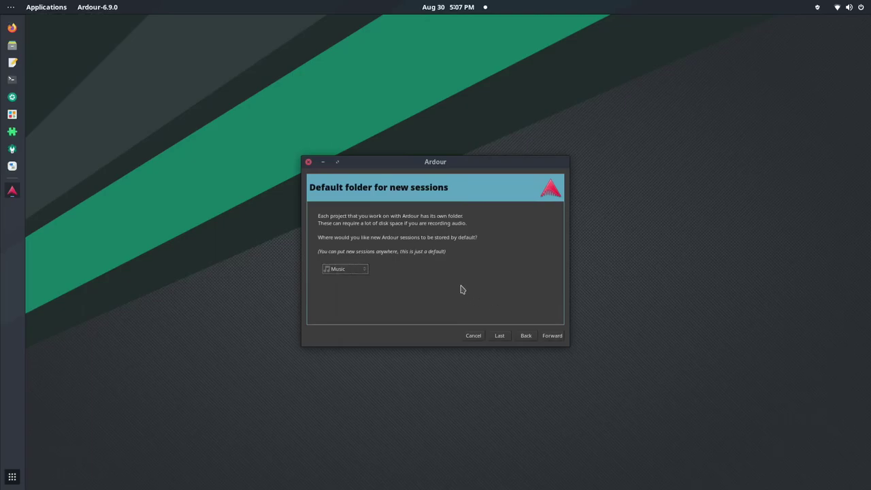
{"action": "left_click", "coordinate": [363, 269]}
{"action": "left_click", "coordinate": [365, 271]}
{"action": "left_click", "coordinate": [552, 336]}
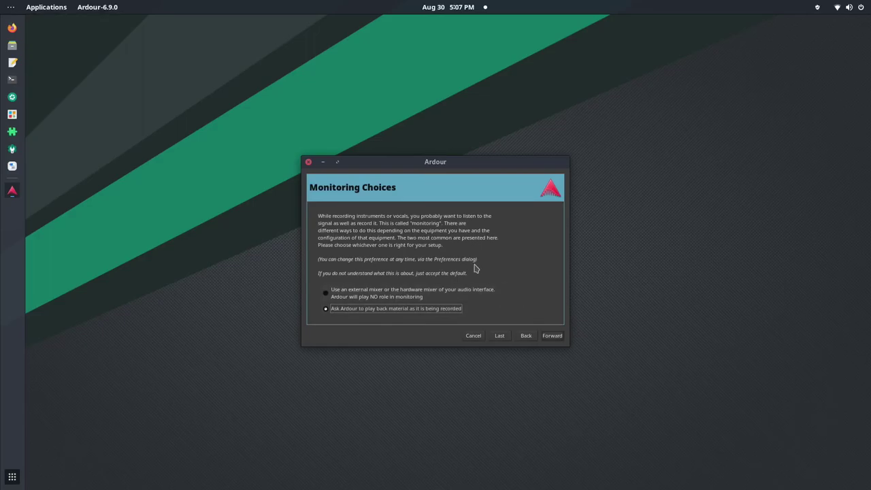
Tile Firefox on the right half, move Ardour's dialog left, and accept the default monitoring choice
{"action": "left_click", "coordinate": [12, 28]}
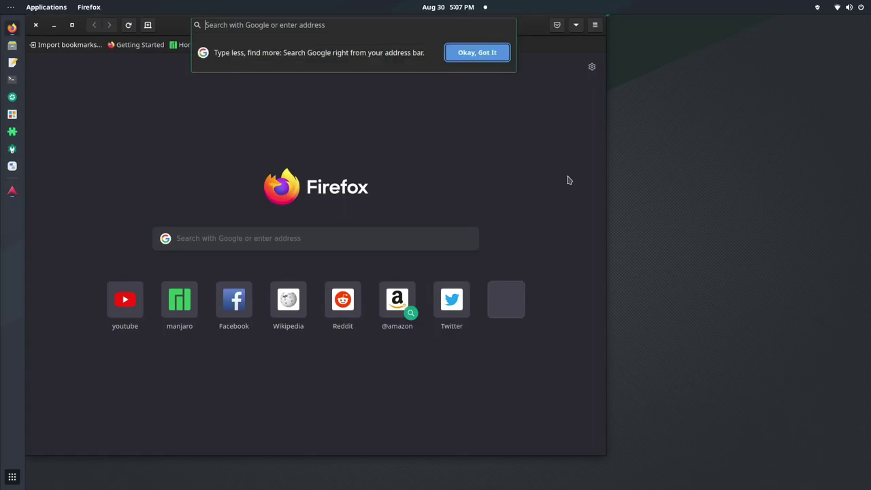
{"action": "left_click_drag", "start_coordinate": [528, 25], "coordinate": [868, 234]}
{"action": "left_click_drag", "start_coordinate": [412, 161], "coordinate": [250, 128]}
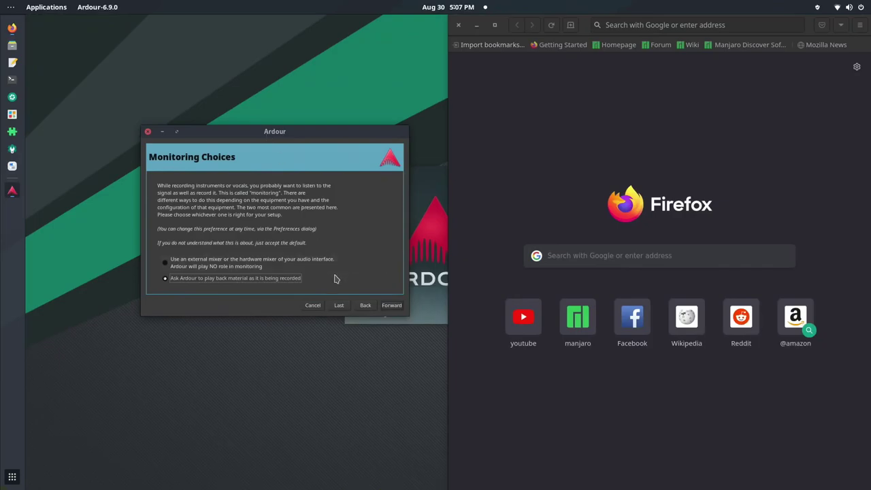
{"action": "left_click", "coordinate": [393, 306]}
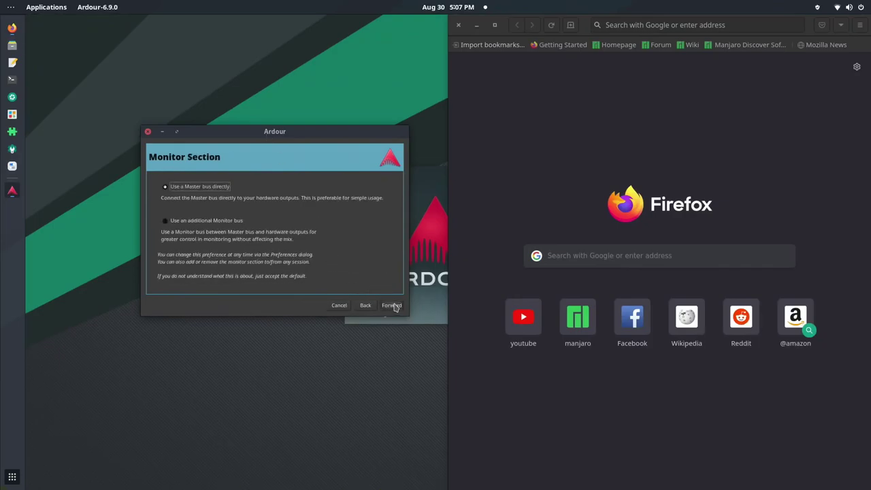
Search Google for 'xair app for linux'
{"action": "left_click", "coordinate": [642, 29]}
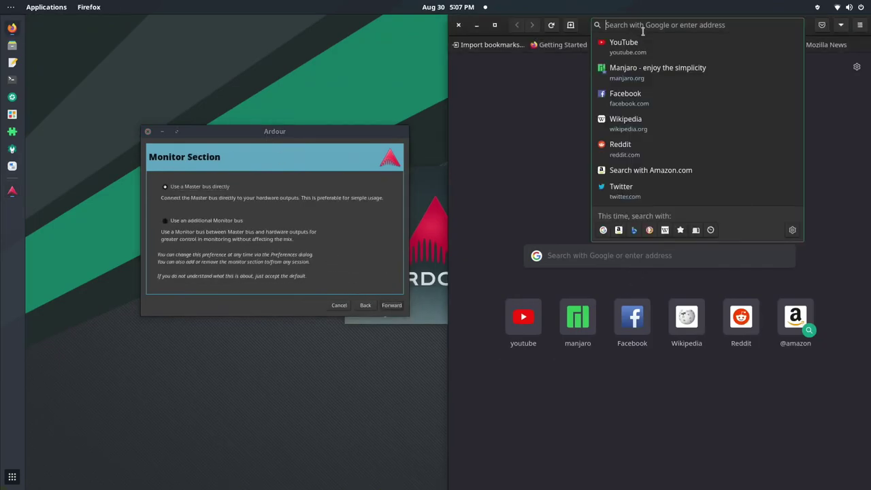
{"action": "type", "text": "xai"}
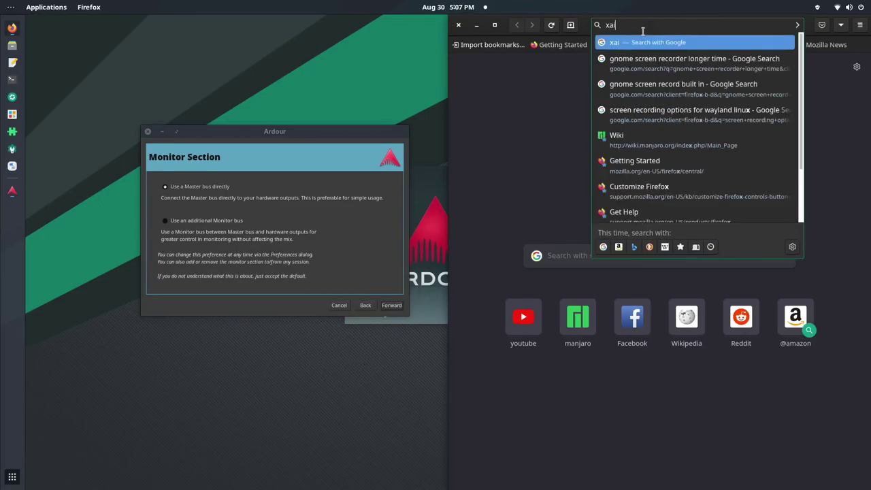
{"action": "type", "text": "r app f"}
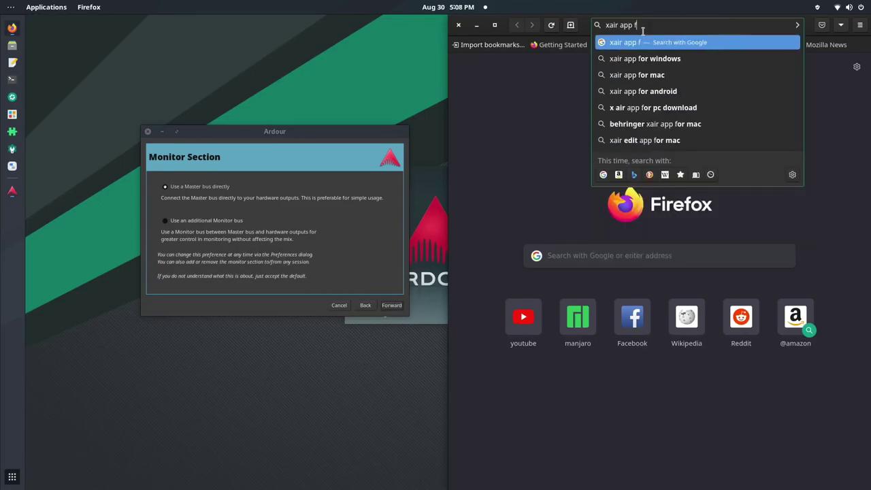
{"action": "type", "text": "or linux"}
{"action": "key", "text": "Return"}
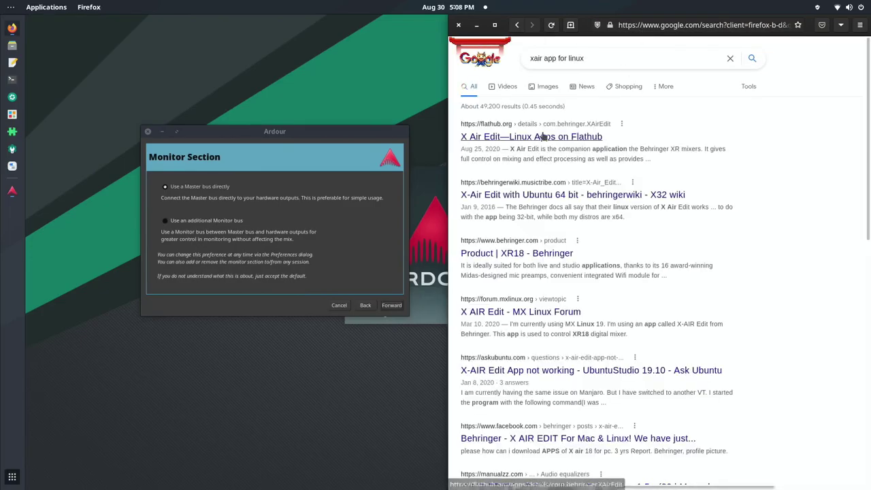
Look at the X-Air Edit Ubuntu wiki result, then open Behringer's 'Product | XR18' page
{"action": "left_click", "coordinate": [530, 197]}
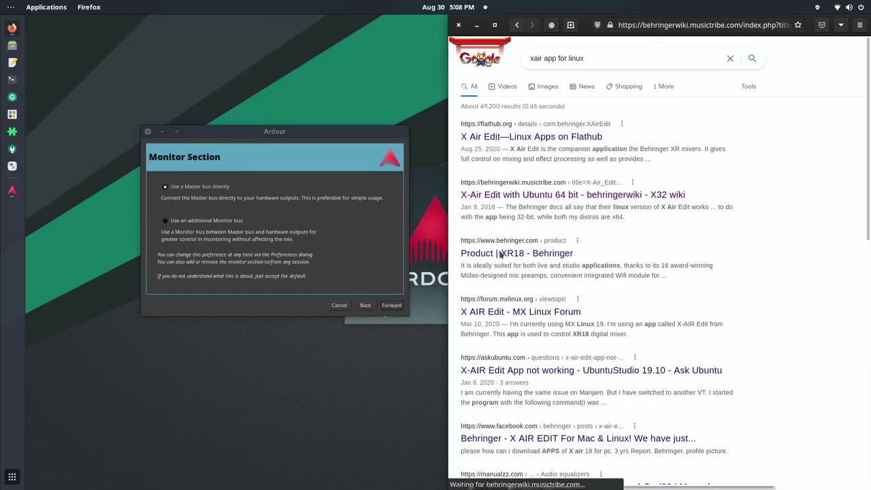
{"action": "key", "text": "alt+Left"}
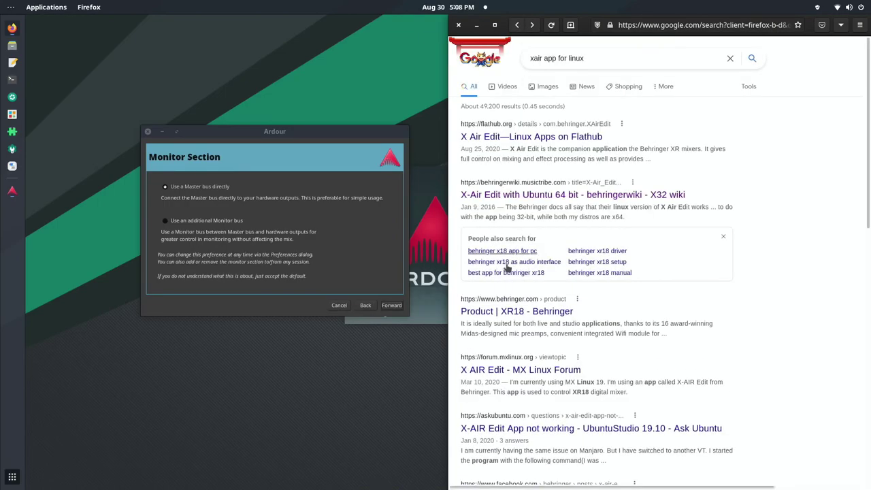
{"action": "left_click", "coordinate": [511, 312]}
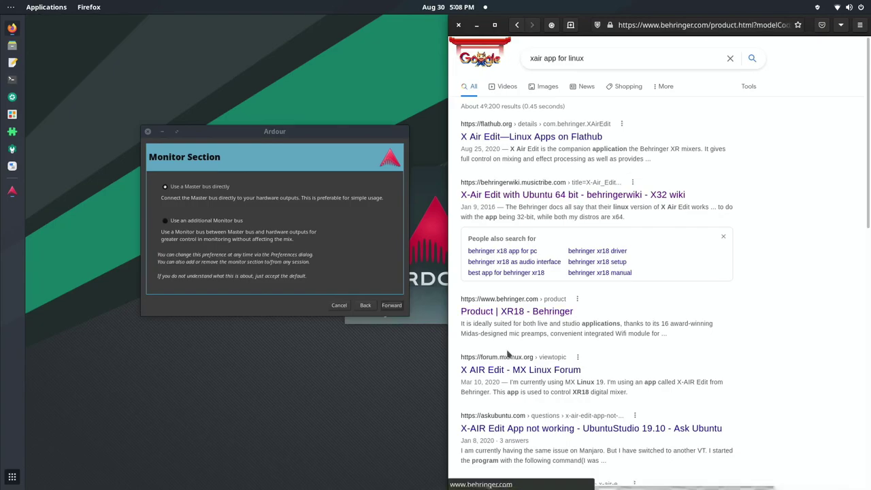
Move the Ardour setup dialog aside and expand the XR18 Product Library's Software list
{"action": "left_click", "coordinate": [279, 160]}
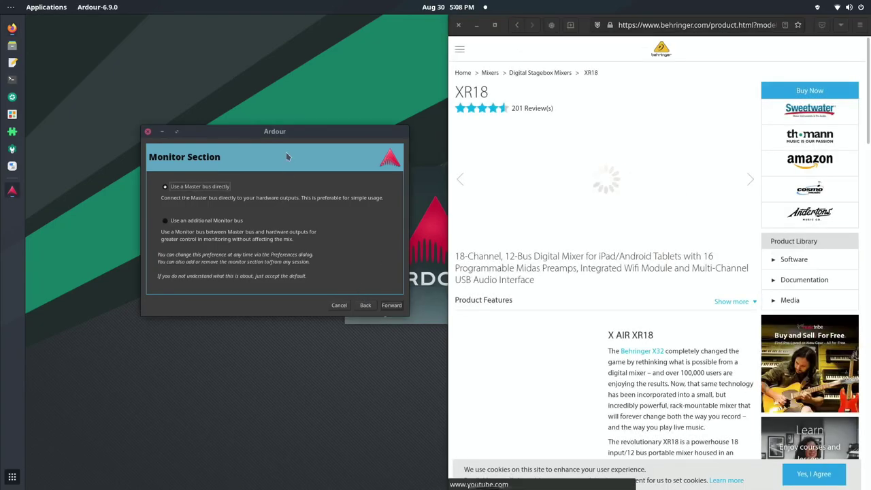
{"action": "left_click_drag", "start_coordinate": [295, 130], "coordinate": [335, 120]}
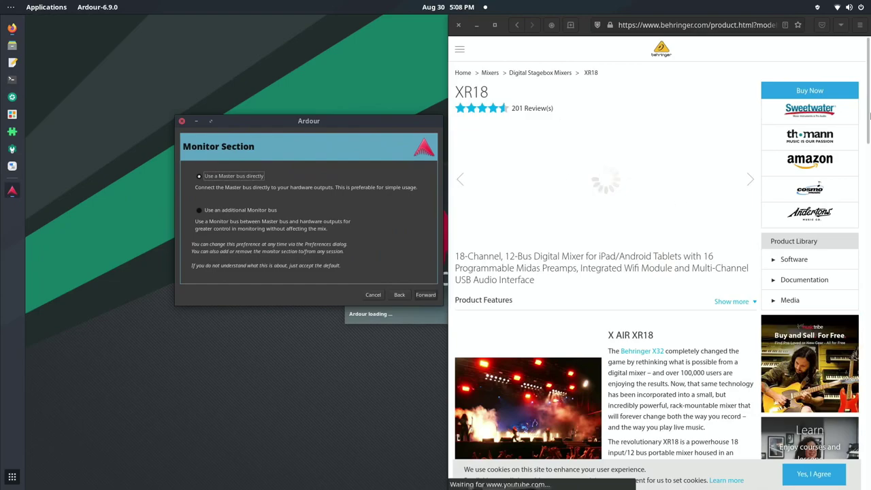
{"action": "left_click", "coordinate": [789, 259]}
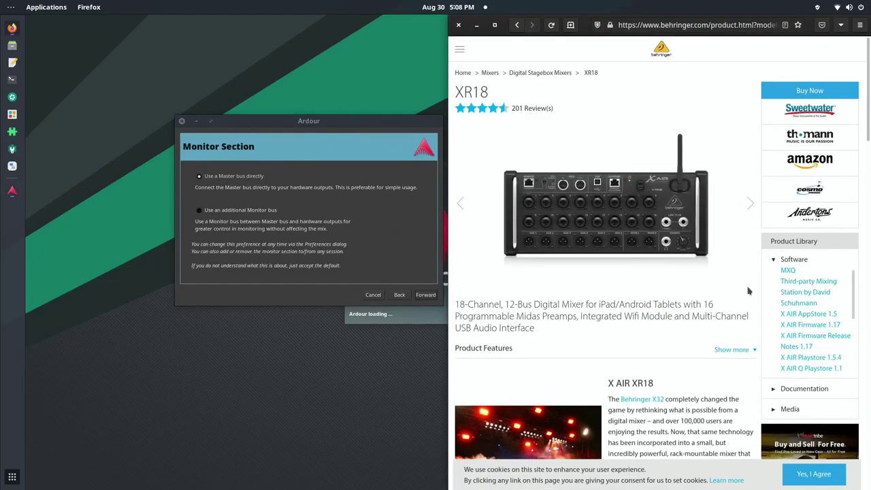
{"action": "scroll", "coordinate": [776, 272], "scroll_direction": "down", "scroll_amount": 1}
{"action": "scroll", "coordinate": [817, 251], "scroll_direction": "down", "scroll_amount": 2}
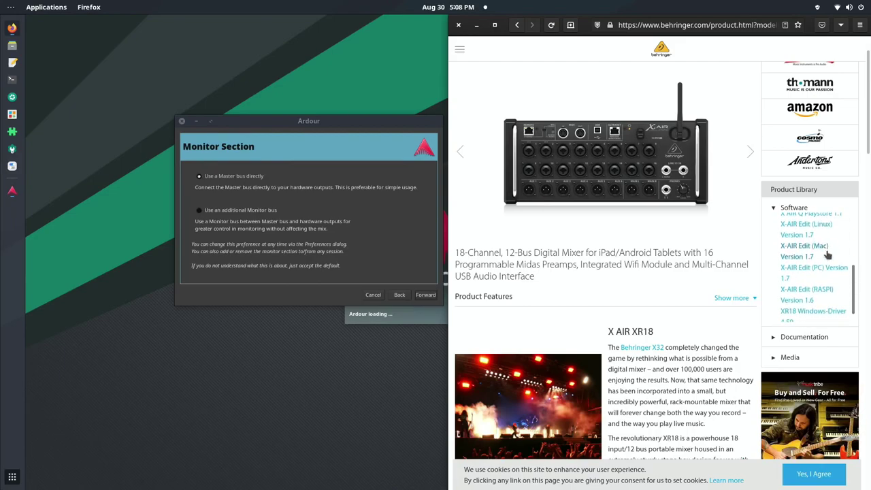
{"action": "scroll", "coordinate": [837, 265], "scroll_direction": "up", "scroll_amount": 2}
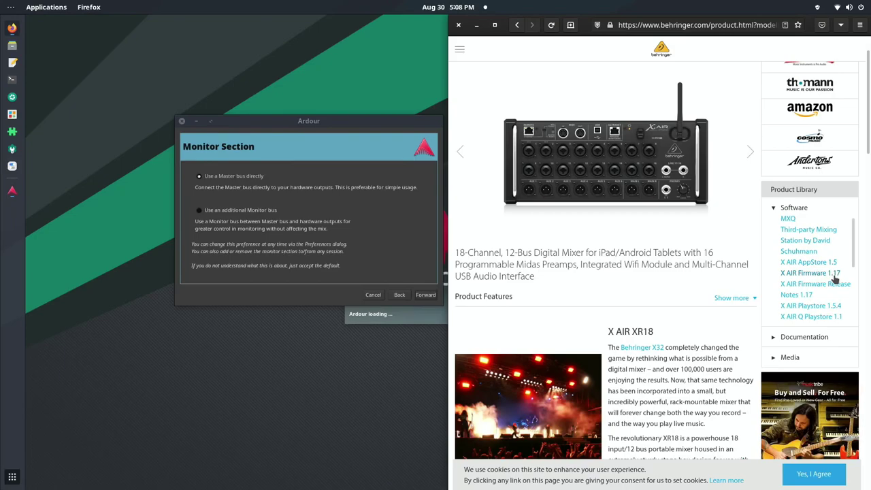
{"action": "scroll", "coordinate": [835, 279], "scroll_direction": "down", "scroll_amount": 3}
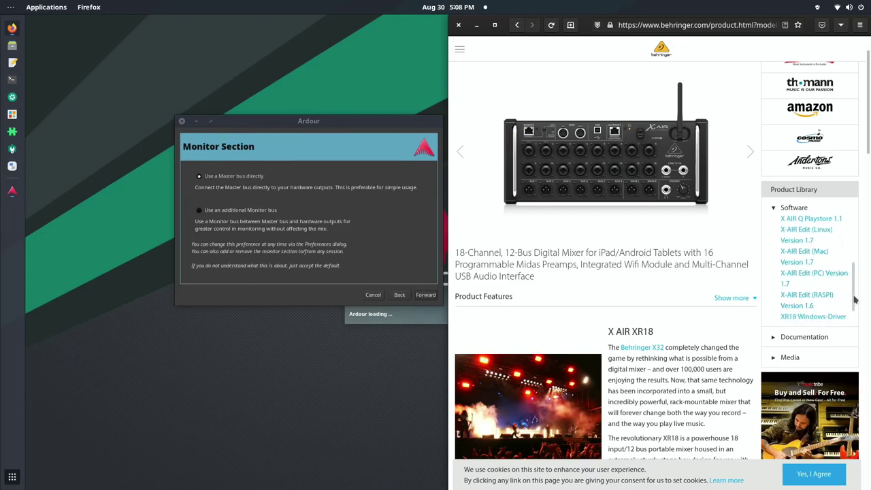
{"action": "scroll", "coordinate": [854, 310], "scroll_direction": "down", "scroll_amount": 1}
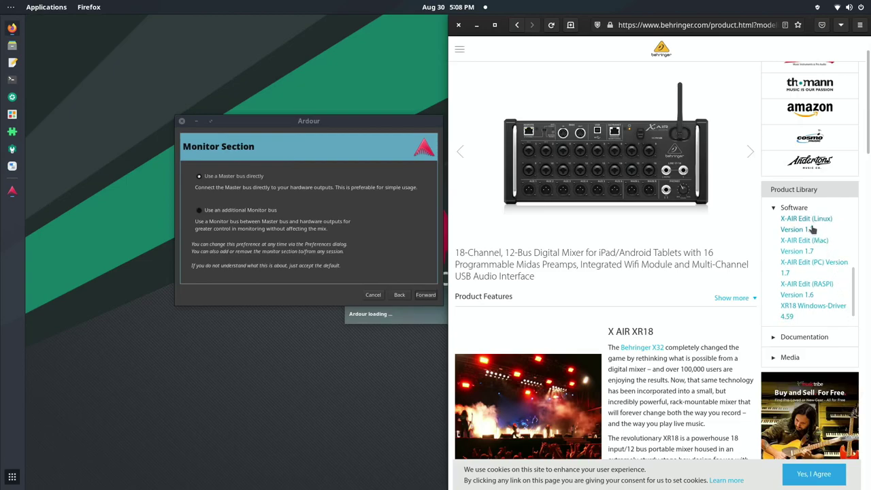
{"action": "scroll", "coordinate": [812, 230], "scroll_direction": "down", "scroll_amount": 3}
{"action": "scroll", "coordinate": [812, 230], "scroll_direction": "up", "scroll_amount": 2}
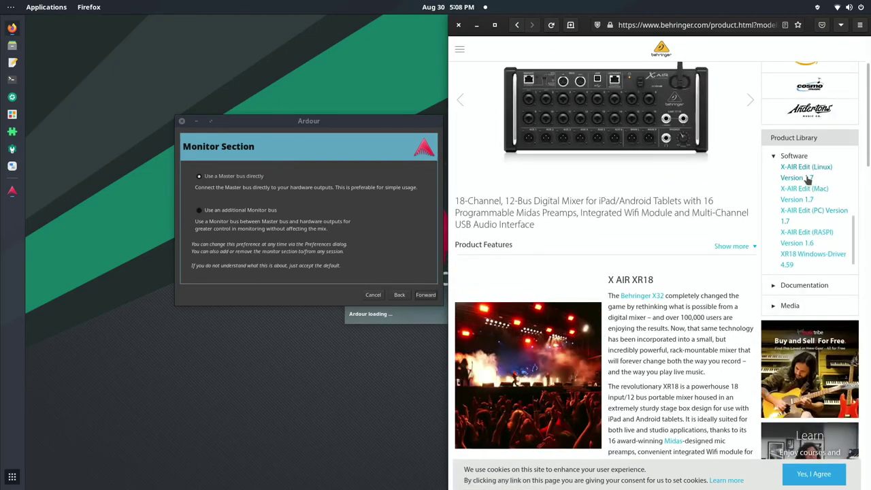
Download X-AIR Edit (Linux) Version 1.7, agreeing to the licence
{"action": "left_click", "coordinate": [787, 170]}
{"action": "left_click", "coordinate": [624, 383]}
{"action": "left_click", "coordinate": [655, 407]}
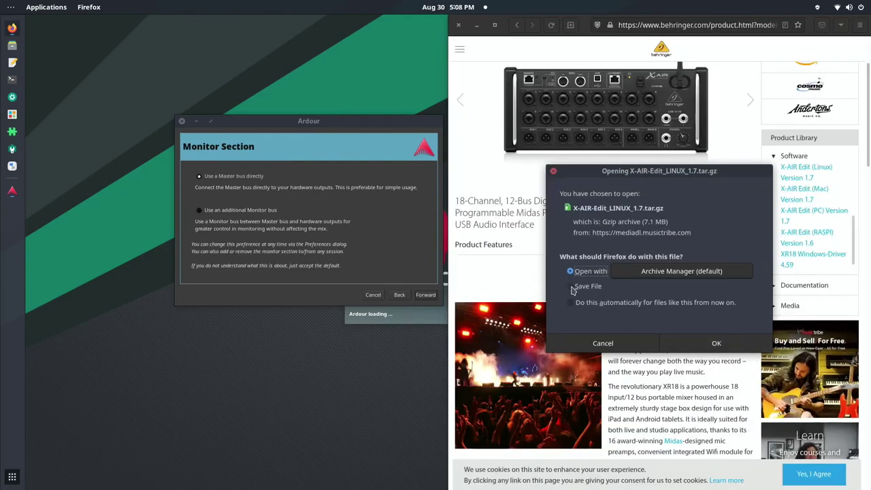
Extract X-AIR-Edit_LINUX_1.7.tar.gz into Downloads with Archive Manager and show the files
{"action": "left_click", "coordinate": [716, 343]}
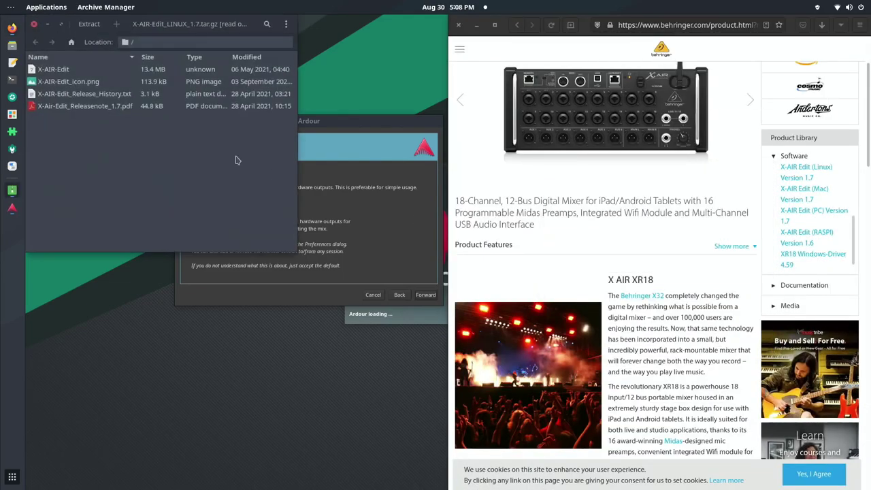
{"action": "left_click", "coordinate": [97, 27]}
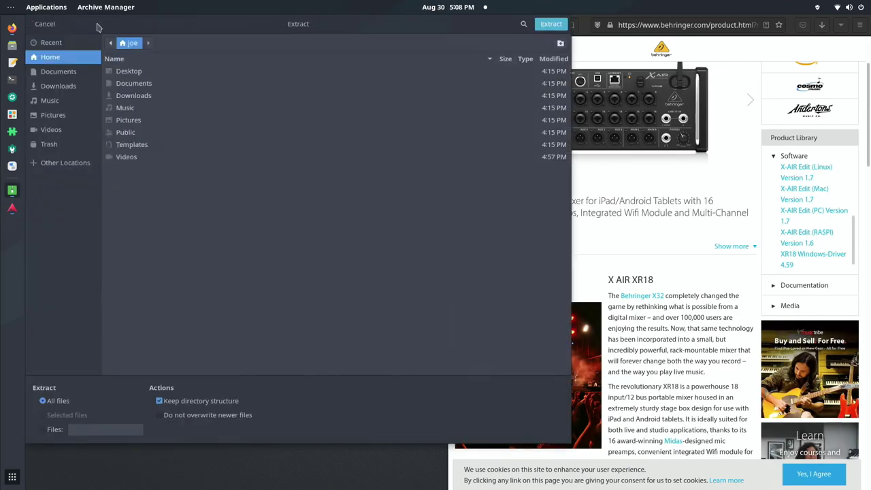
{"action": "left_click", "coordinate": [88, 83]}
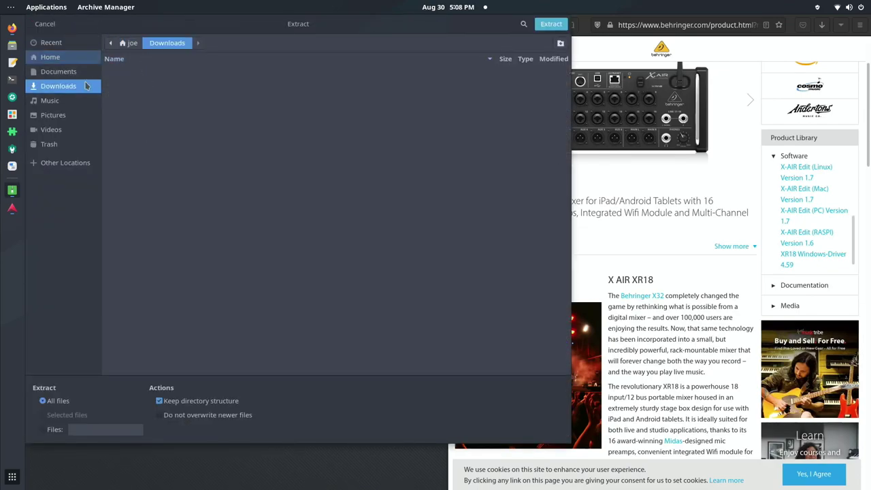
{"action": "left_click", "coordinate": [550, 24]}
{"action": "left_click", "coordinate": [194, 149]}
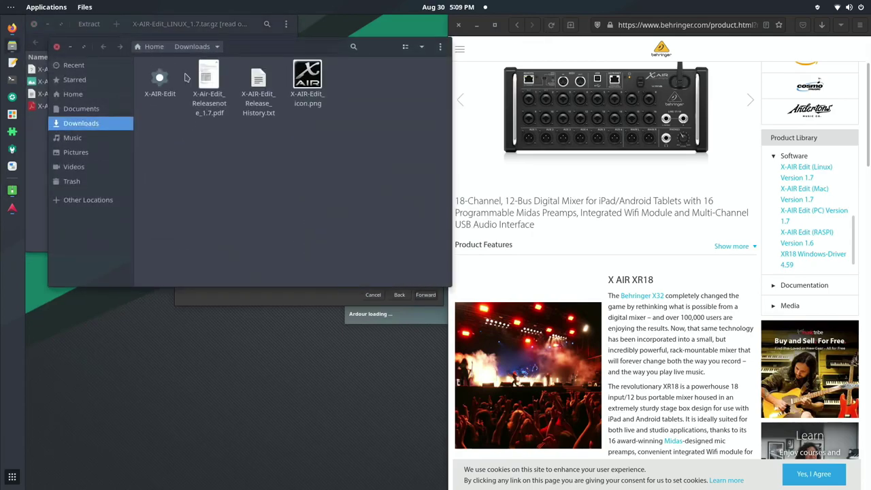
Confirm X-AIR-Edit may run as a program, run it, and close the file manager
{"action": "left_click", "coordinate": [158, 83]}
{"action": "right_click", "coordinate": [161, 84]}
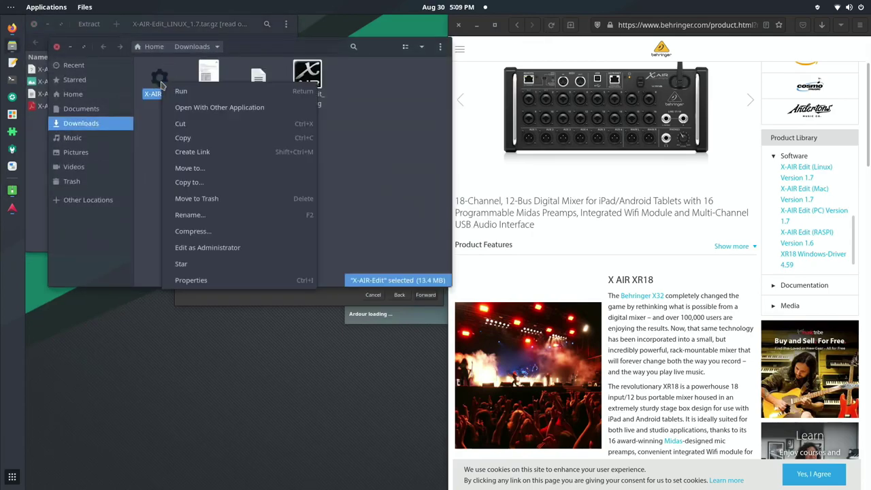
{"action": "left_click", "coordinate": [215, 282]}
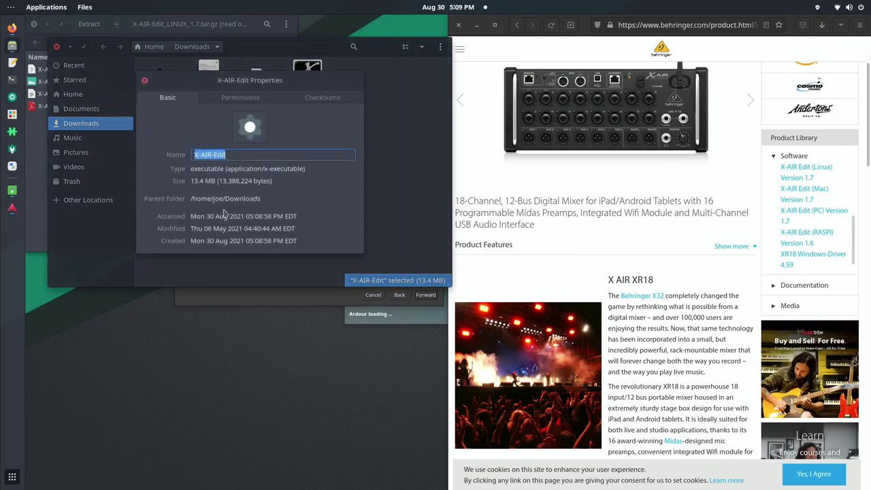
{"action": "left_click", "coordinate": [235, 98]}
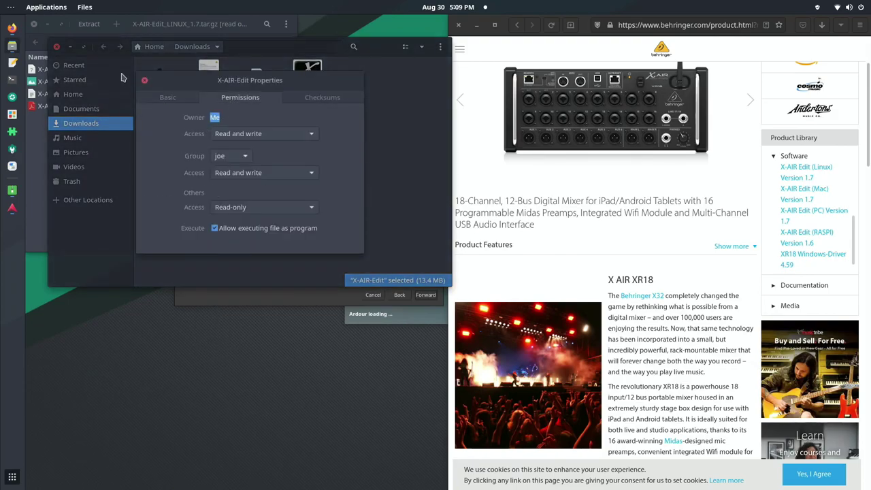
{"action": "left_click", "coordinate": [145, 80]}
{"action": "right_click", "coordinate": [155, 80]}
{"action": "left_click", "coordinate": [162, 89]}
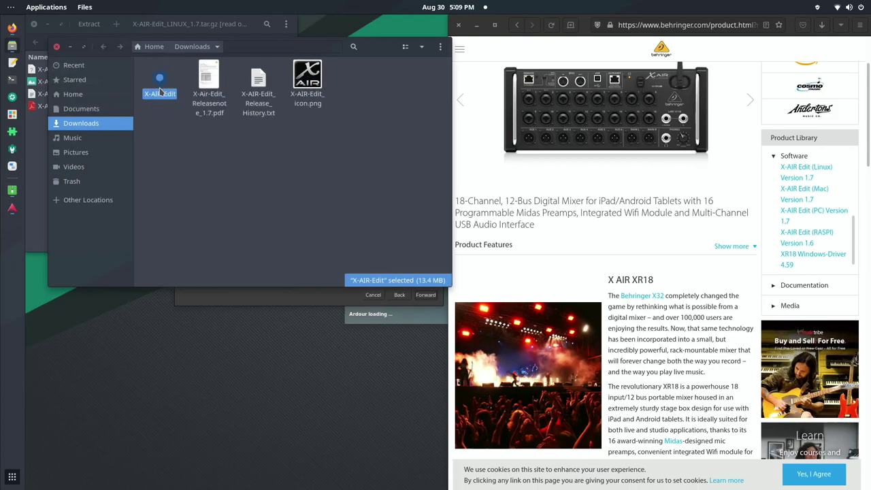
{"action": "left_click", "coordinate": [57, 47]}
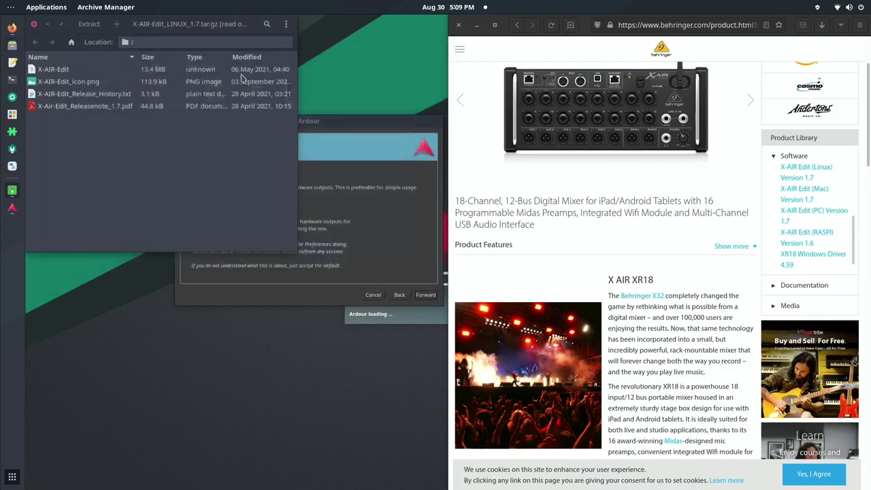
Cancel the accidental XR18 Windows-Driver 4.59 download and open the Behringer site menu
{"action": "left_click", "coordinate": [846, 254]}
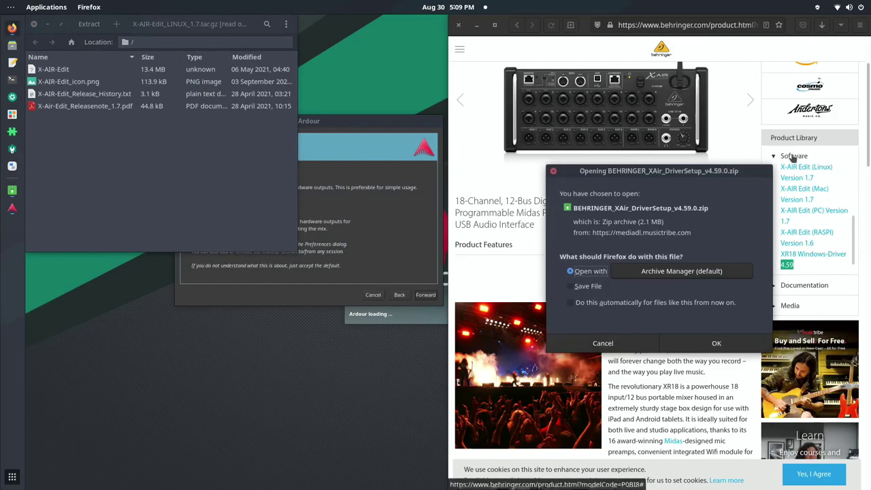
{"action": "left_click", "coordinate": [602, 344]}
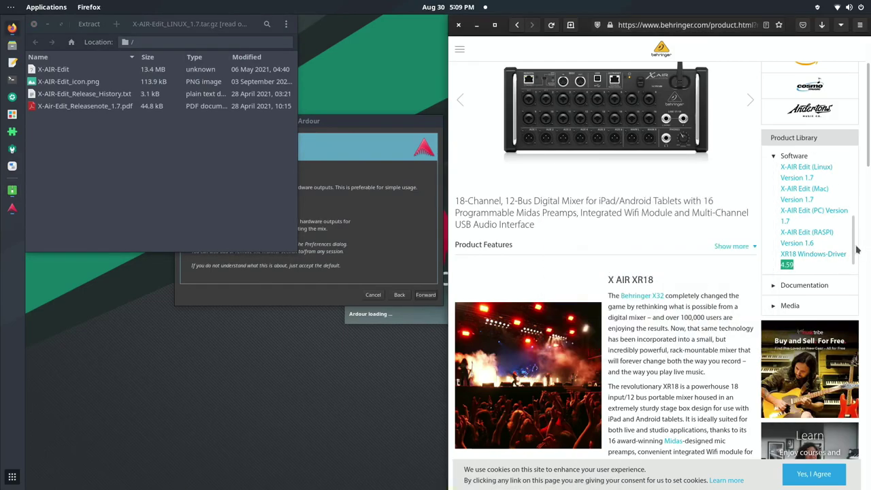
{"action": "scroll", "coordinate": [851, 248], "scroll_direction": "up", "scroll_amount": 3}
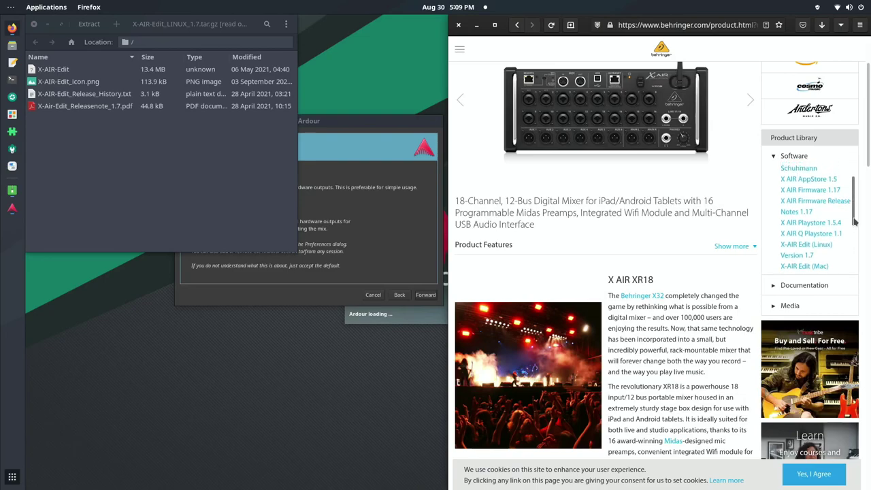
{"action": "scroll", "coordinate": [852, 204], "scroll_direction": "up", "scroll_amount": 5}
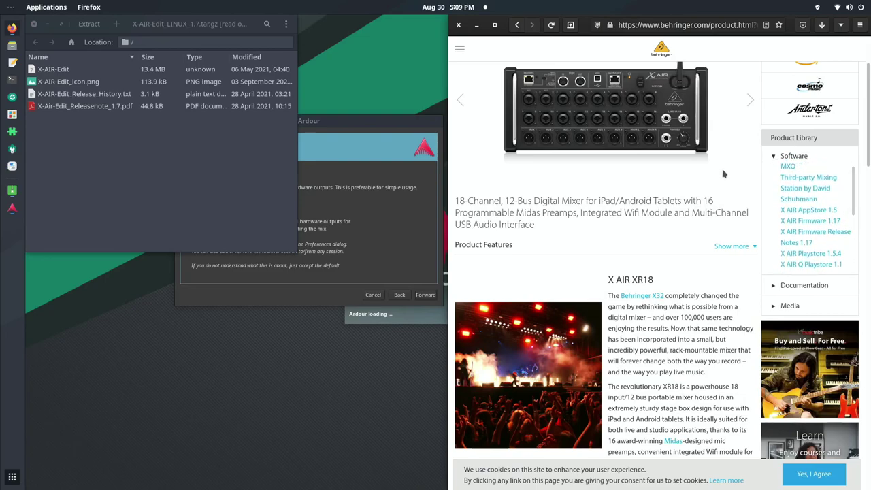
{"action": "scroll", "coordinate": [735, 165], "scroll_direction": "up", "scroll_amount": 1}
{"action": "scroll", "coordinate": [735, 165], "scroll_direction": "up", "scroll_amount": 2}
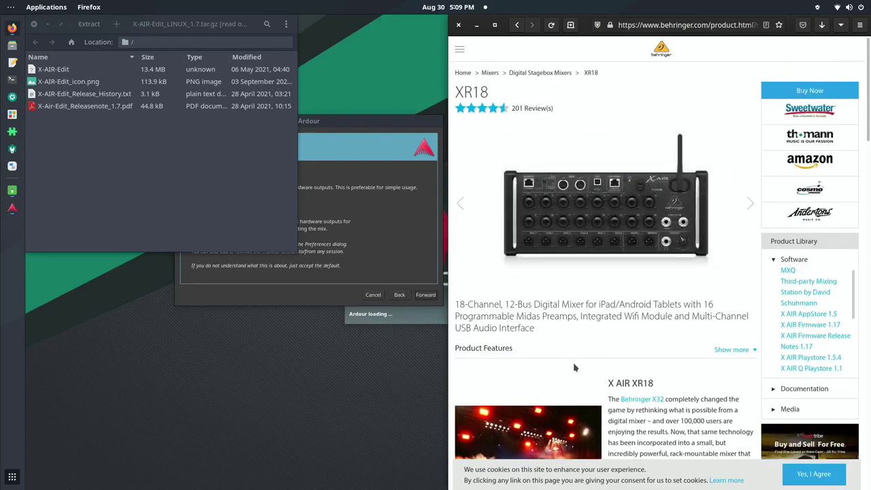
{"action": "scroll", "coordinate": [774, 172], "scroll_direction": "down", "scroll_amount": 2}
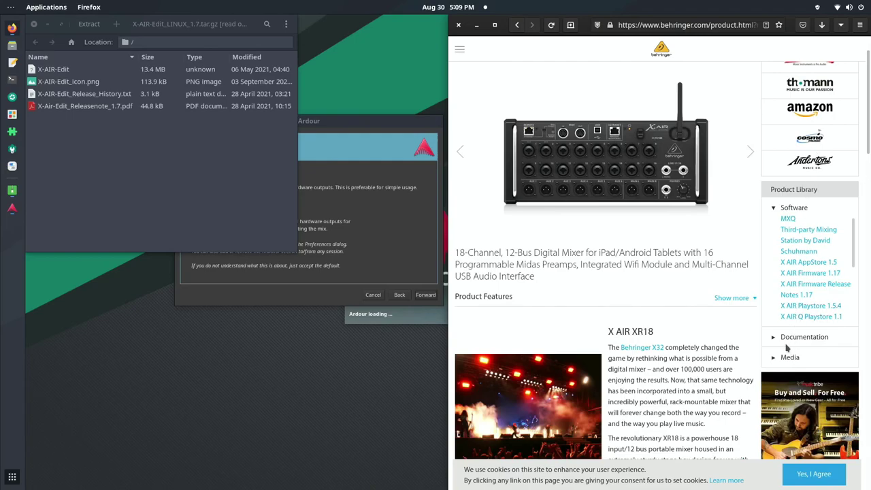
{"action": "scroll", "coordinate": [799, 300], "scroll_direction": "down", "scroll_amount": 4}
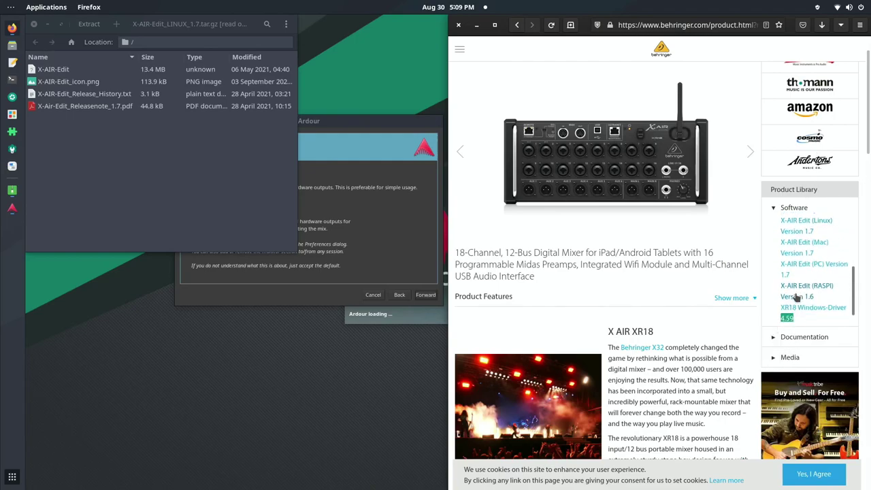
{"action": "scroll", "coordinate": [798, 300], "scroll_direction": "up", "scroll_amount": 6}
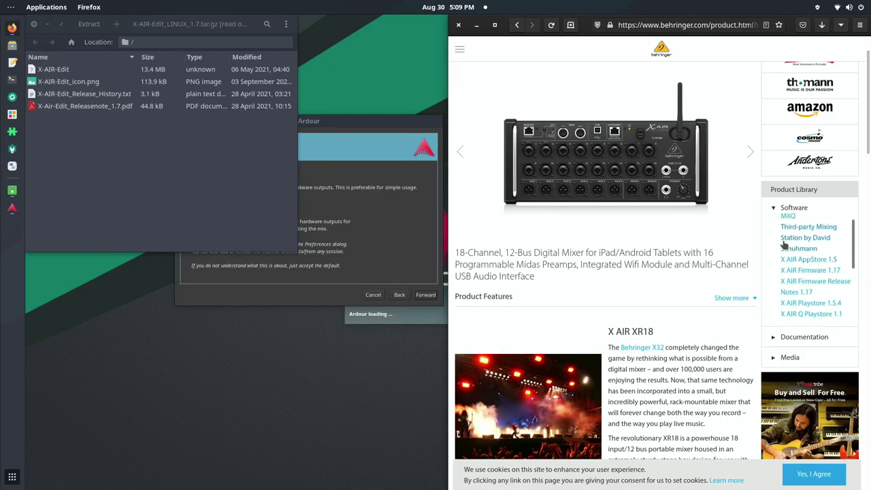
{"action": "left_click", "coordinate": [460, 49]}
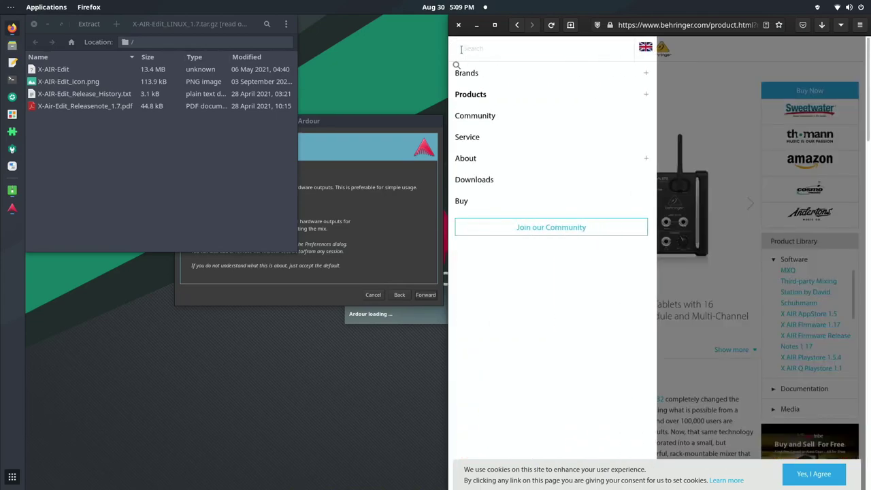
Filter Behringer's Download Center to Mixers > Digital Stagebox Mixers > X18 > Linux
{"action": "left_click", "coordinate": [485, 181]}
{"action": "left_click", "coordinate": [777, 87]}
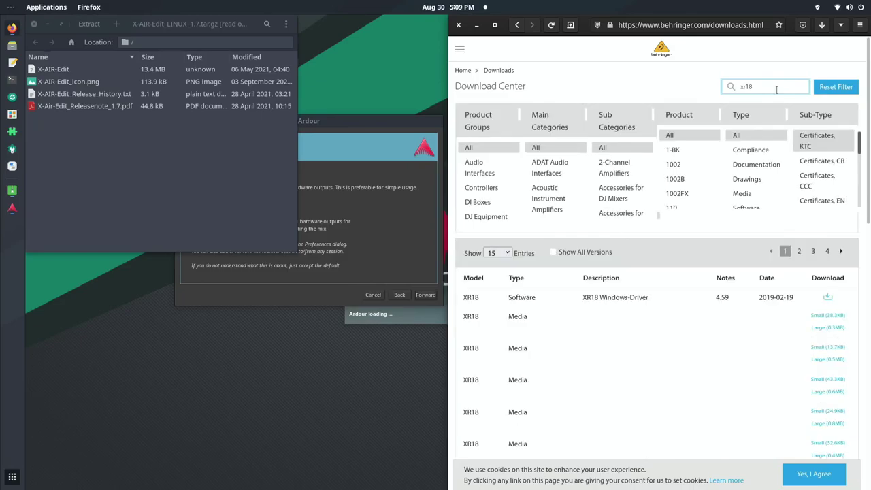
{"action": "scroll", "coordinate": [495, 208], "scroll_direction": "down", "scroll_amount": 2}
{"action": "scroll", "coordinate": [494, 208], "scroll_direction": "down", "scroll_amount": 5}
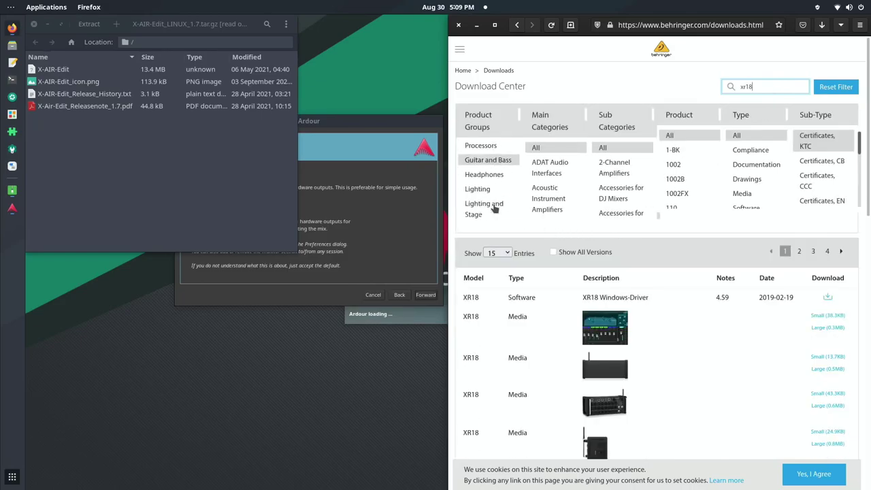
{"action": "left_click", "coordinate": [493, 194]}
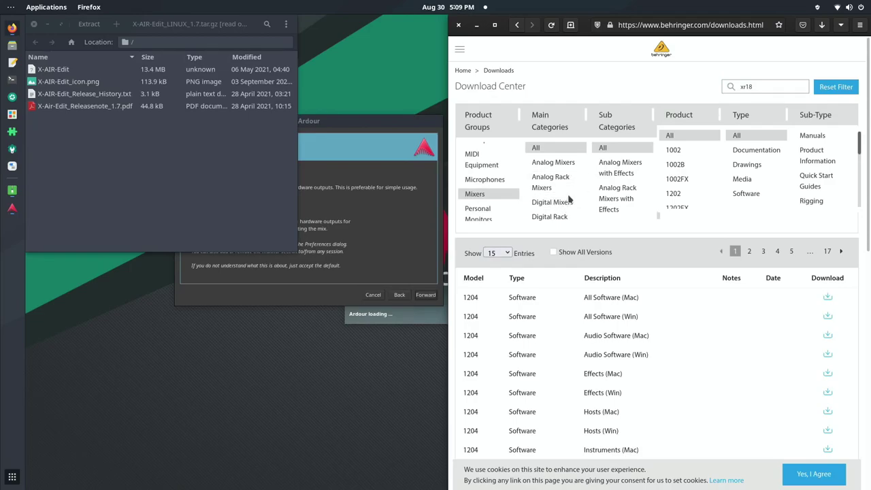
{"action": "scroll", "coordinate": [571, 185], "scroll_direction": "down", "scroll_amount": 3}
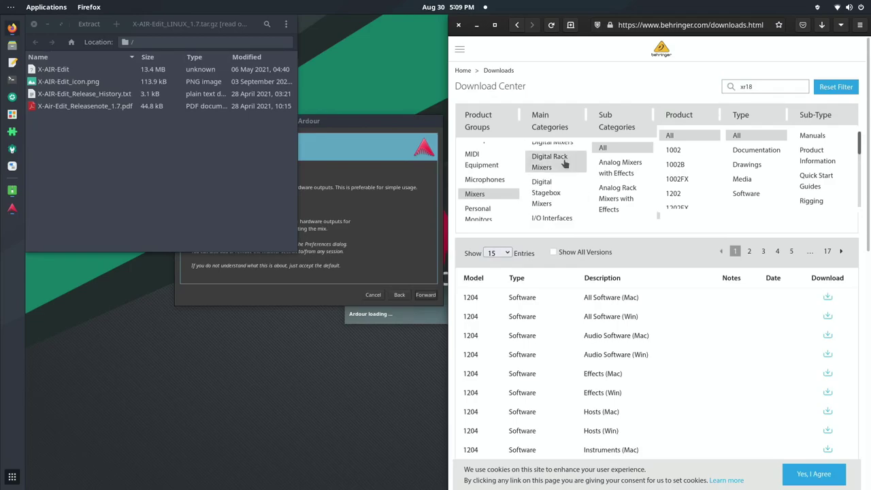
{"action": "left_click", "coordinate": [559, 160]}
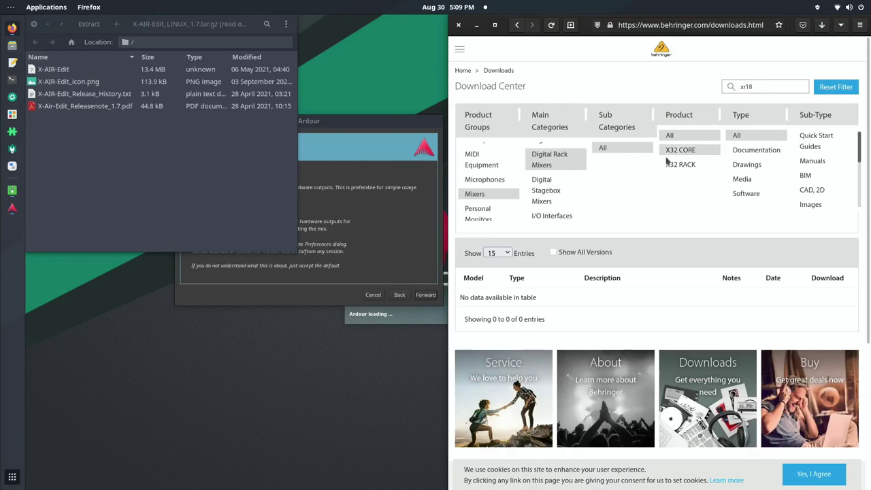
{"action": "left_click", "coordinate": [561, 186]}
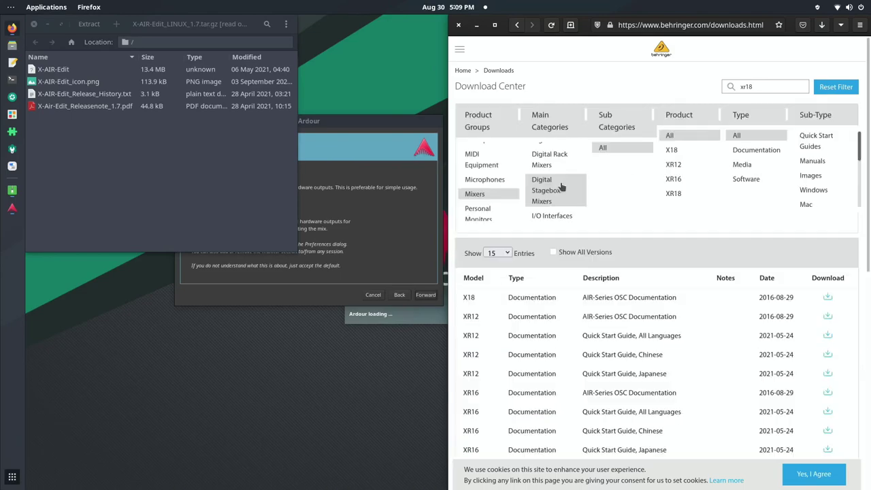
{"action": "left_click", "coordinate": [673, 151]}
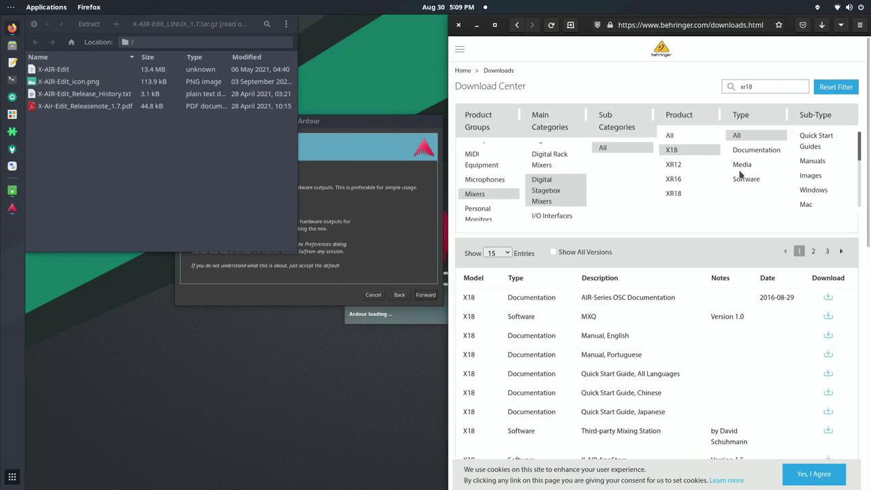
{"action": "scroll", "coordinate": [824, 197], "scroll_direction": "down", "scroll_amount": 3}
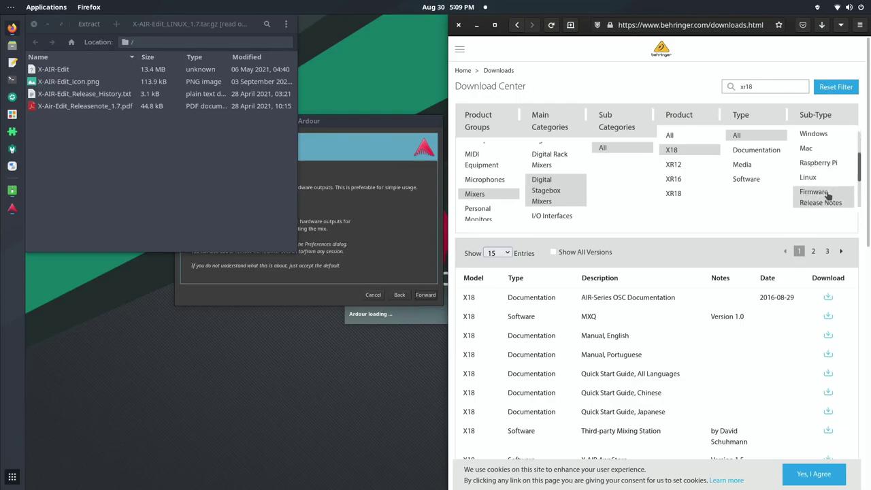
{"action": "left_click", "coordinate": [828, 159]}
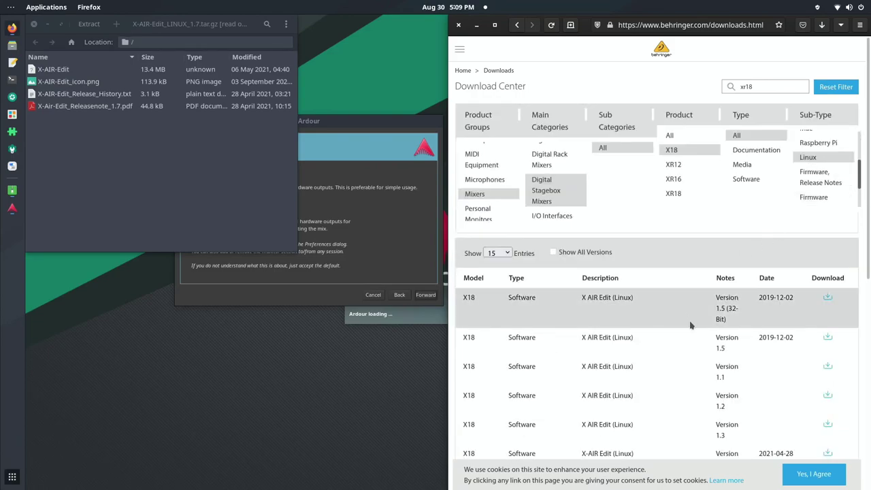
{"action": "scroll", "coordinate": [690, 325], "scroll_direction": "down", "scroll_amount": 5}
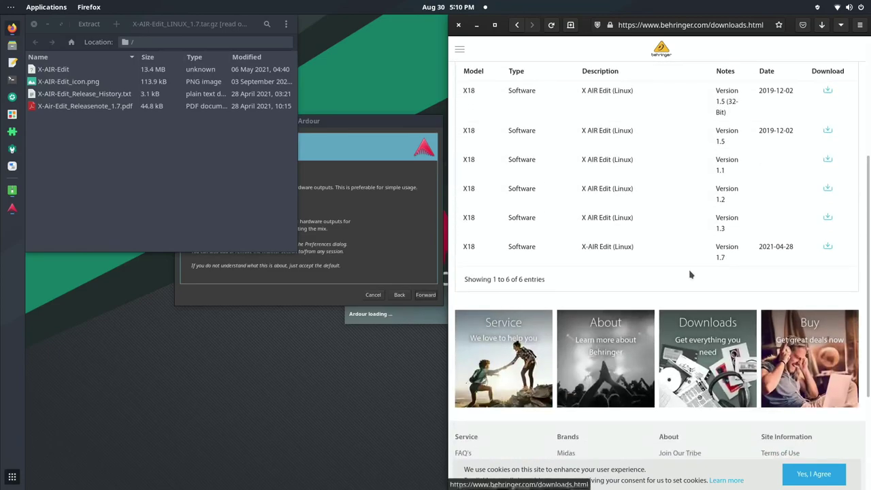
{"action": "scroll", "coordinate": [702, 249], "scroll_direction": "up", "scroll_amount": 3}
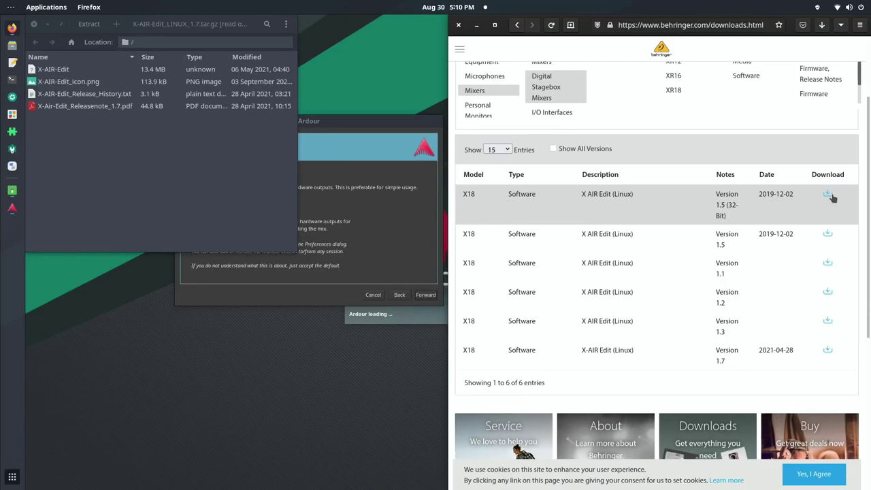
Save the X AIR Edit (Linux) version 1.5 archive to disk
{"action": "left_click", "coordinate": [828, 234]}
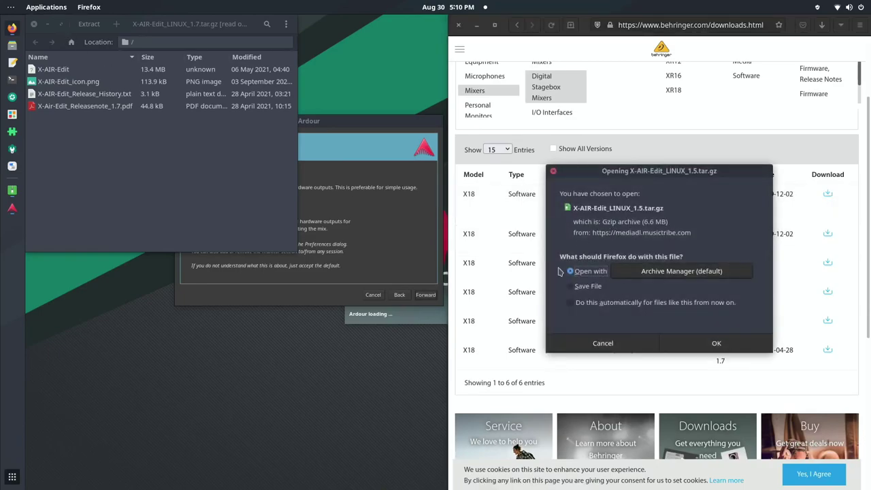
{"action": "left_click", "coordinate": [570, 286]}
{"action": "left_click", "coordinate": [720, 342]}
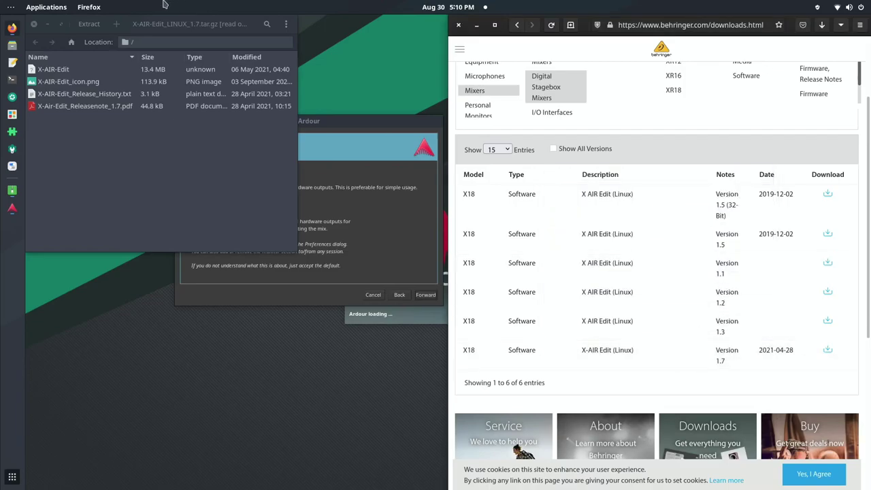
Close Archive Manager and trash the three old X-AIR-Edit 1.7 files from Downloads
{"action": "left_click", "coordinate": [33, 24]}
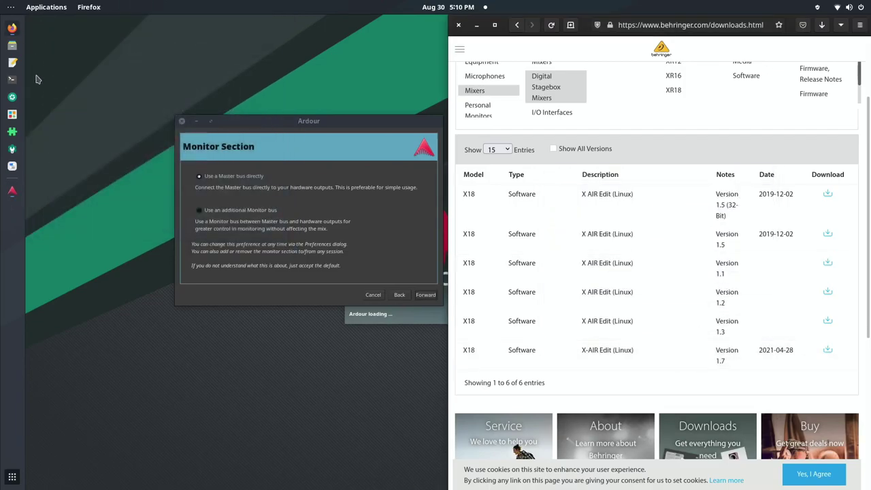
{"action": "left_click", "coordinate": [12, 47]}
{"action": "left_click", "coordinate": [226, 55]}
{"action": "double_click", "coordinate": [226, 54]}
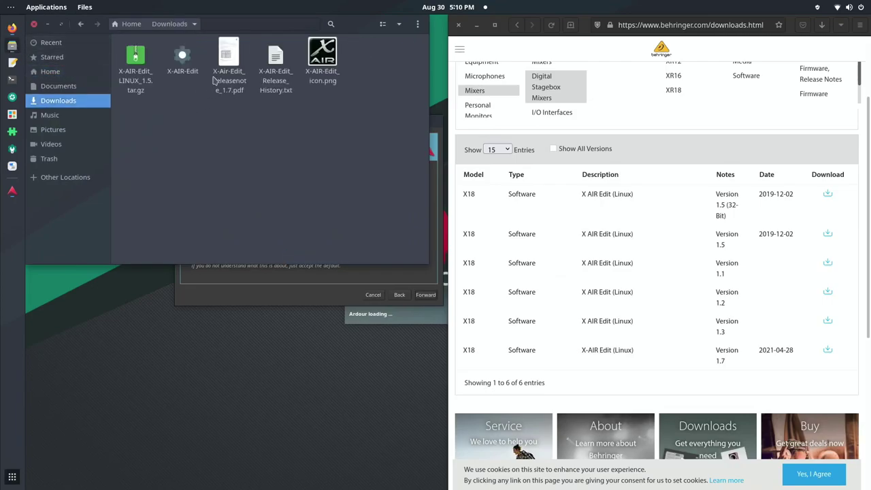
{"action": "left_click_drag", "start_coordinate": [180, 103], "coordinate": [327, 59]}
{"action": "right_click", "coordinate": [327, 58]}
{"action": "left_click", "coordinate": [272, 144]}
{"action": "left_click_drag", "start_coordinate": [273, 140], "coordinate": [182, 54]}
{"action": "right_click", "coordinate": [181, 54]}
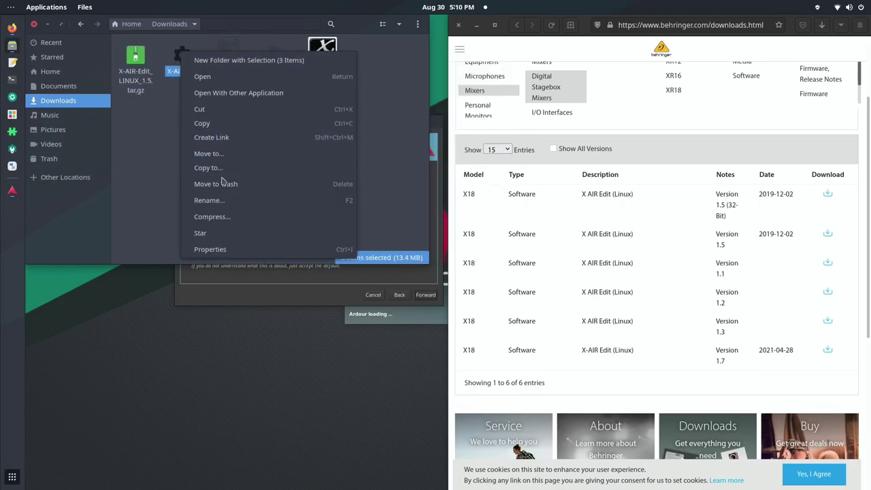
{"action": "left_click", "coordinate": [232, 184]}
Extract the 1.5 archive into X-AIR-Edit_LINUX_1.5 and open Home in a second window
{"action": "left_click", "coordinate": [150, 61]}
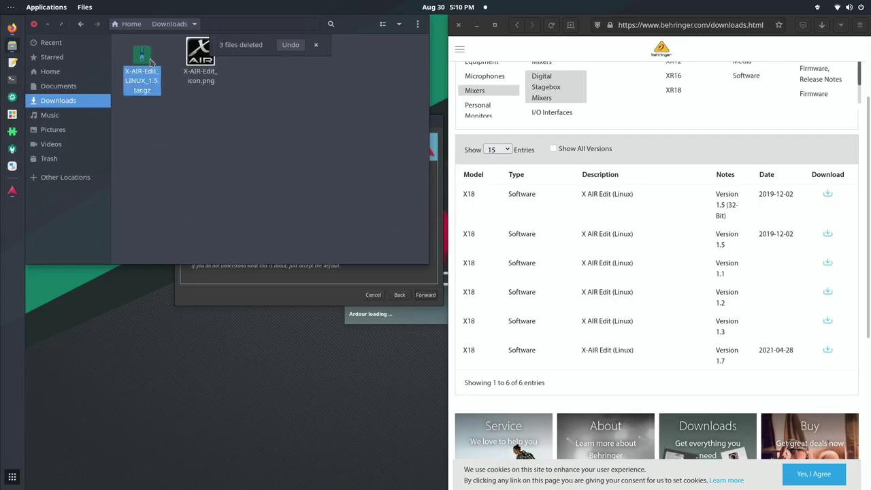
{"action": "right_click", "coordinate": [151, 60]}
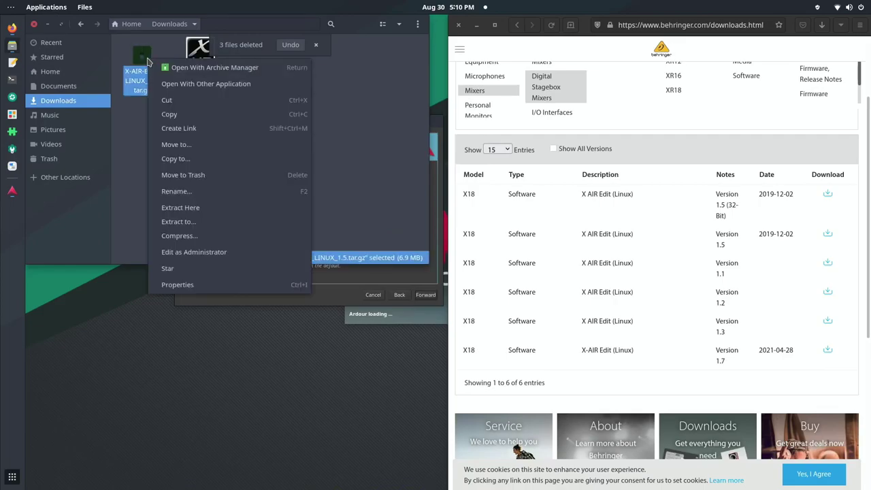
{"action": "left_click", "coordinate": [204, 217]}
{"action": "left_click", "coordinate": [173, 116]}
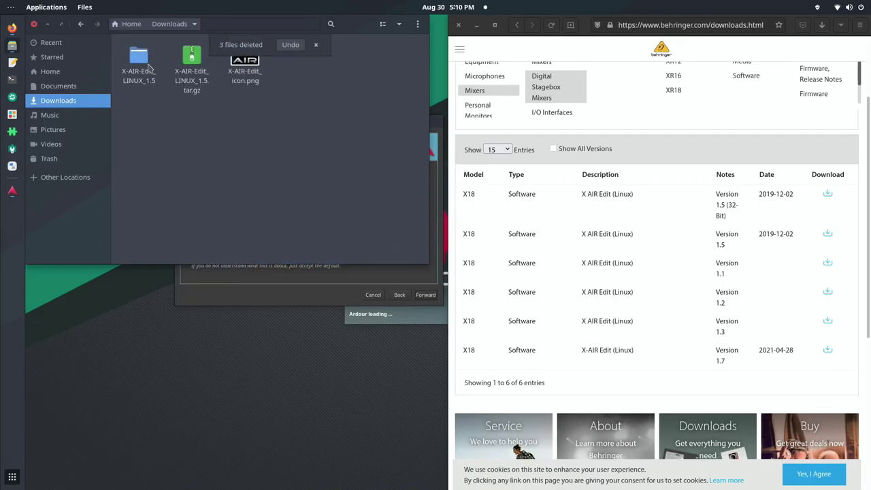
{"action": "double_click", "coordinate": [139, 62]}
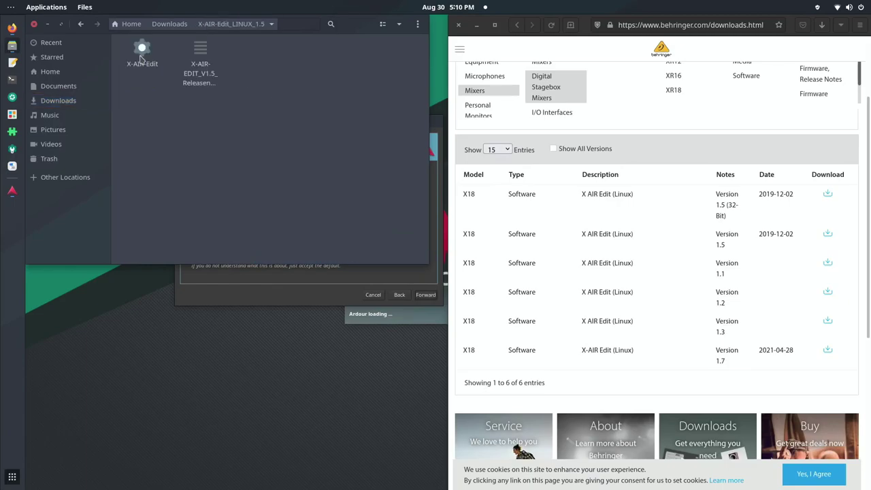
{"action": "right_click", "coordinate": [83, 71]}
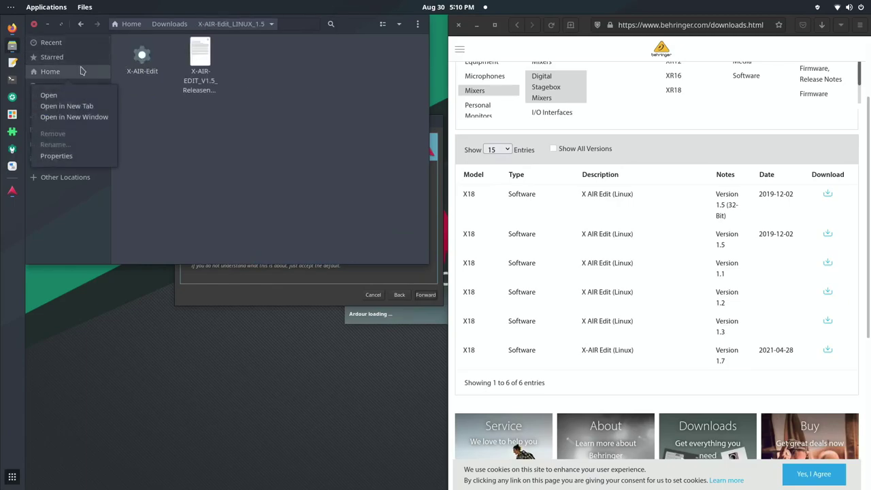
{"action": "left_click", "coordinate": [96, 117]}
Create an 'App Images' folder in Home
{"action": "left_click_drag", "start_coordinate": [243, 49], "coordinate": [561, 95]}
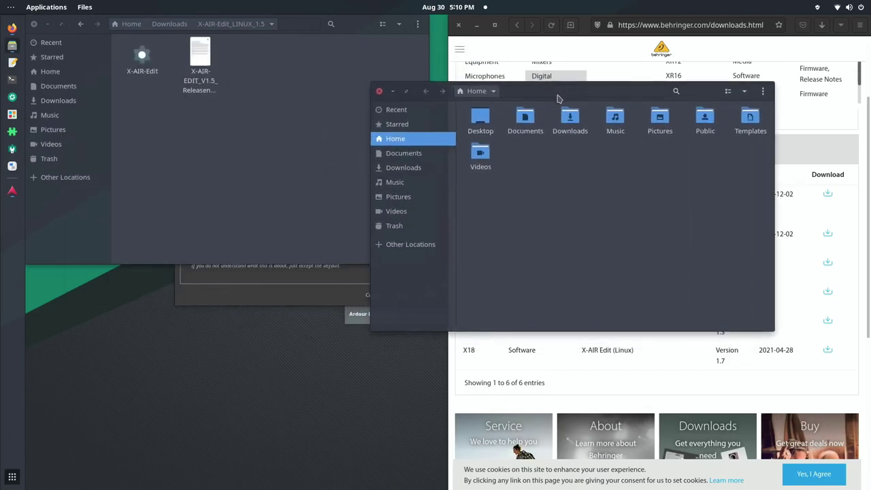
{"action": "right_click", "coordinate": [528, 158]}
{"action": "left_click", "coordinate": [545, 170]}
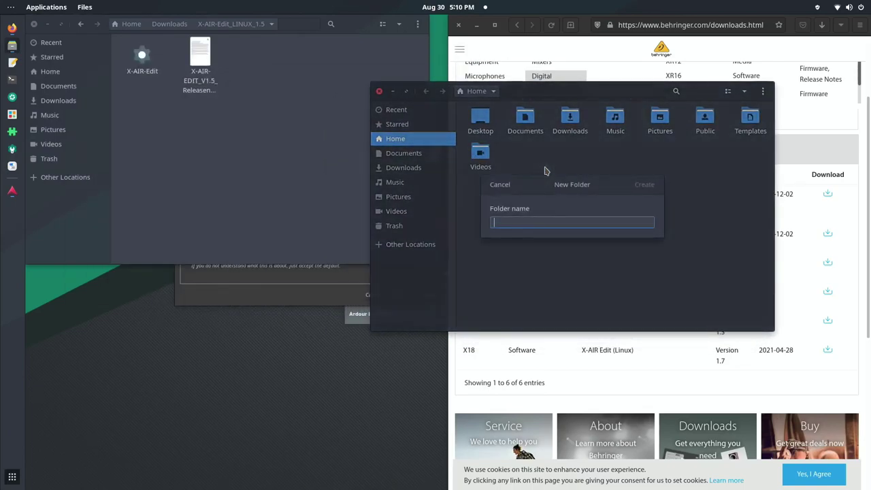
{"action": "type", "text": "App Images"}
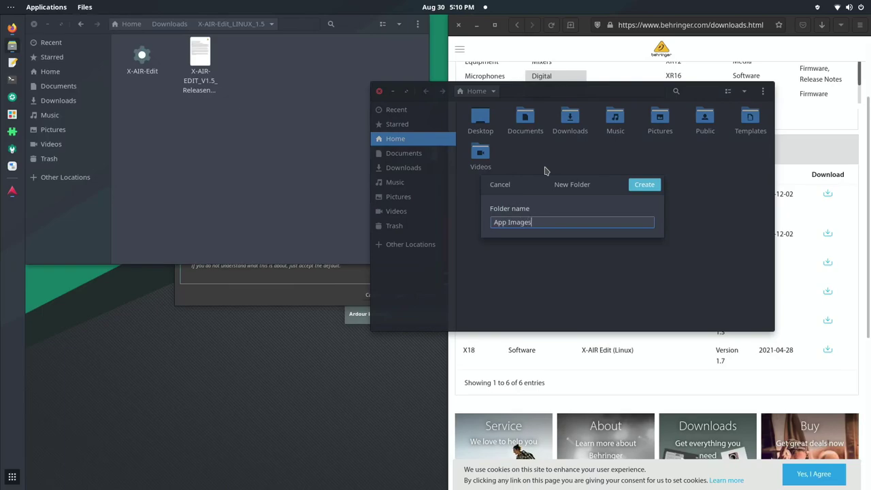
{"action": "left_click", "coordinate": [640, 187]}
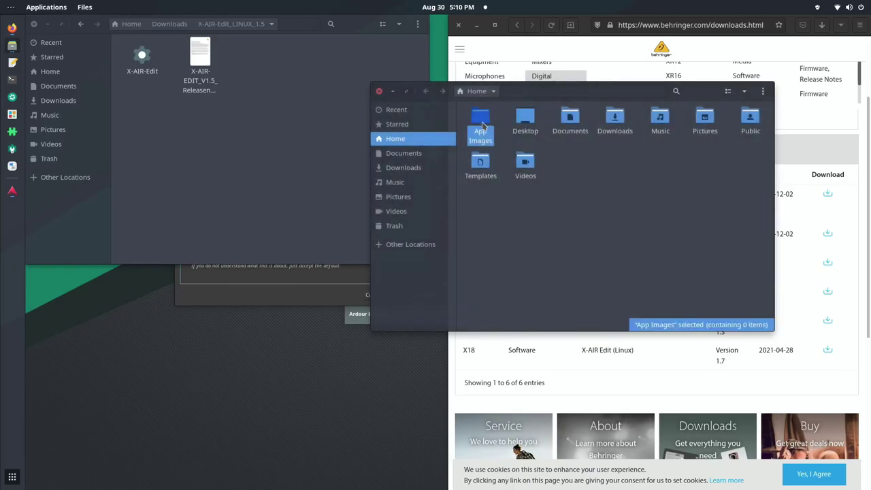
Move X-AIR-Edit and X-AIR-Edit_icon.png from Downloads into App Images
{"action": "double_click", "coordinate": [484, 122]}
{"action": "left_click_drag", "start_coordinate": [142, 56], "coordinate": [525, 144]}
{"action": "left_click", "coordinate": [80, 24]}
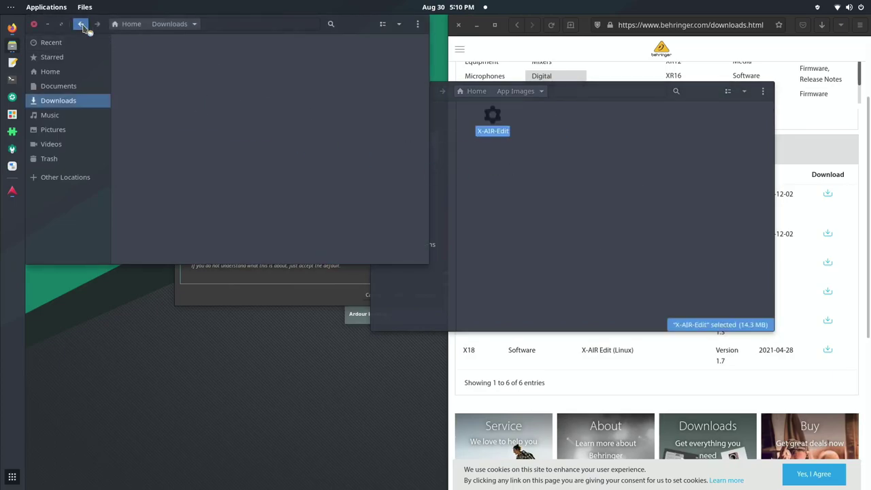
{"action": "left_click_drag", "start_coordinate": [256, 60], "coordinate": [626, 156]}
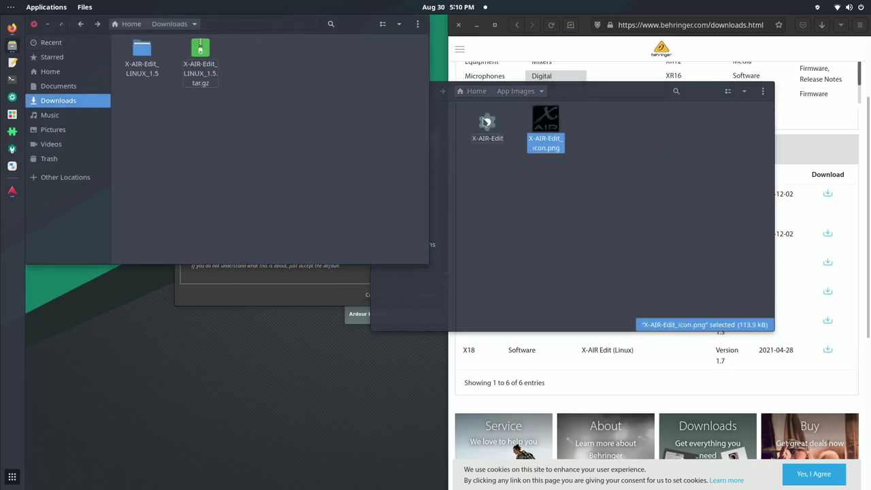
Open the X-AIR-Edit file's Properties window
{"action": "right_click", "coordinate": [485, 123]}
{"action": "left_click", "coordinate": [513, 316]}
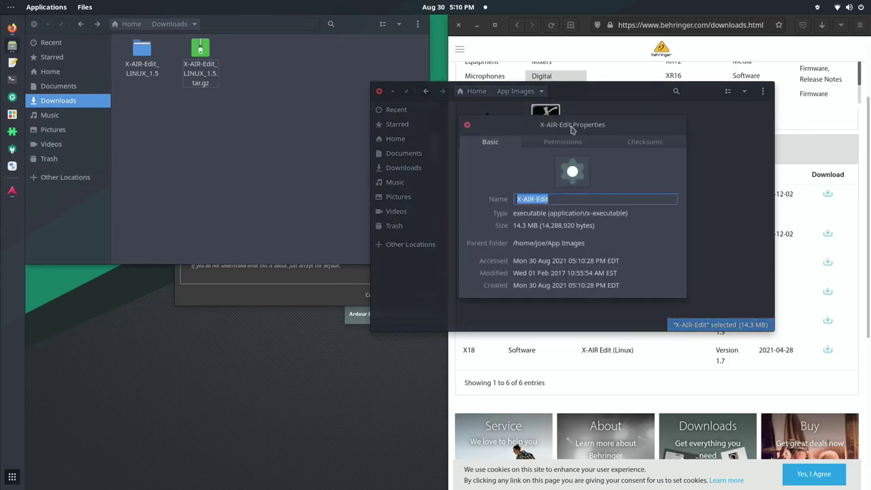
{"action": "left_click_drag", "start_coordinate": [569, 126], "coordinate": [329, 105]}
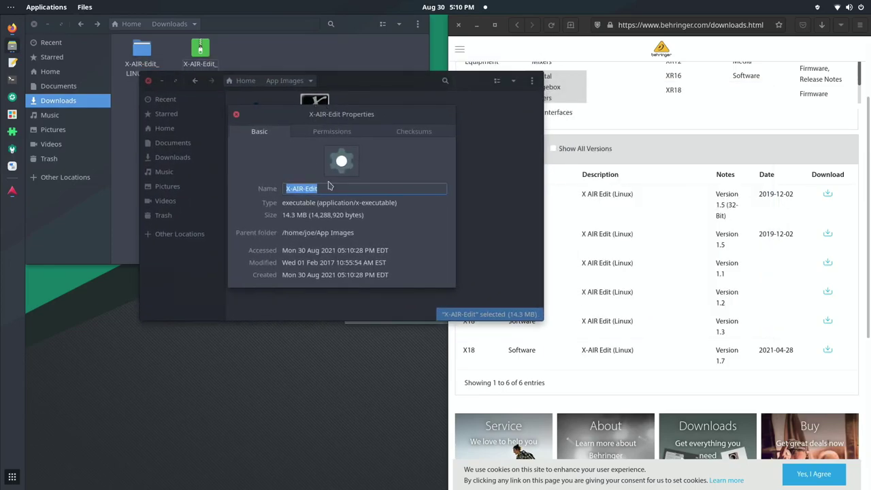
Set App Images/X-AIR-Edit_icon.png as X-AIR-Edit's icon, verify execute permission, and launch it
{"action": "left_click", "coordinate": [341, 161]}
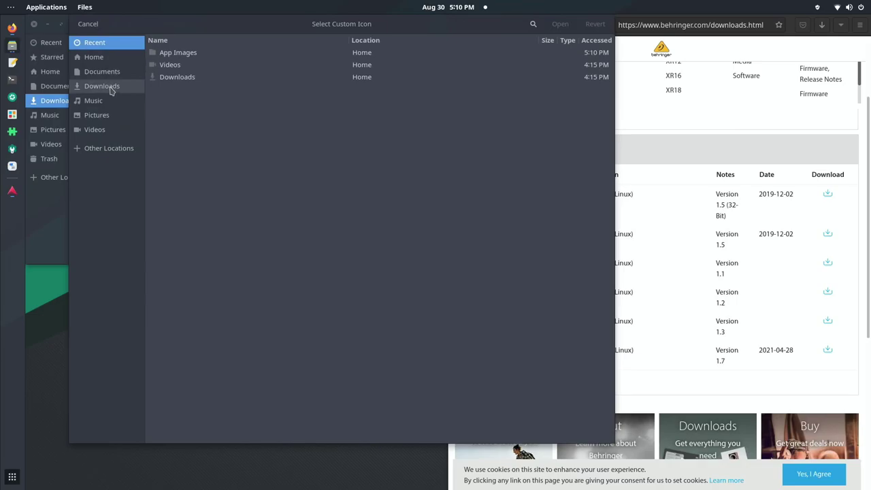
{"action": "left_click", "coordinate": [117, 57]}
{"action": "double_click", "coordinate": [169, 72]}
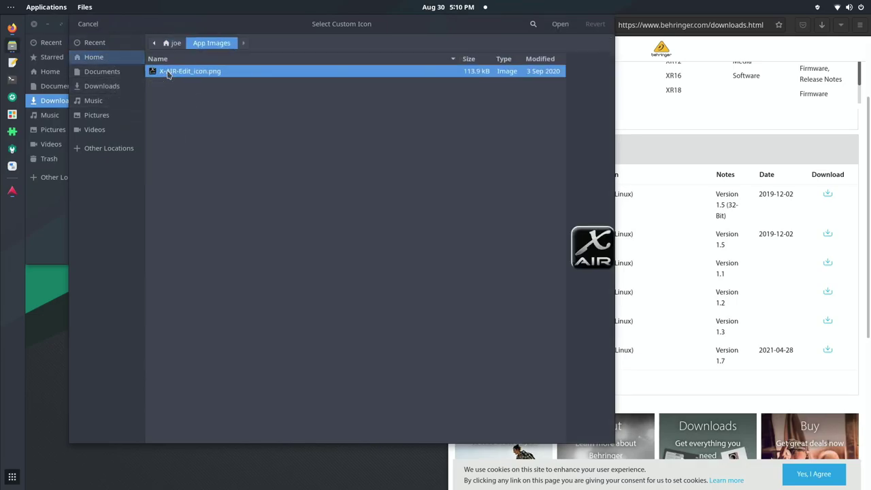
{"action": "left_click", "coordinate": [564, 26]}
{"action": "left_click", "coordinate": [340, 132]}
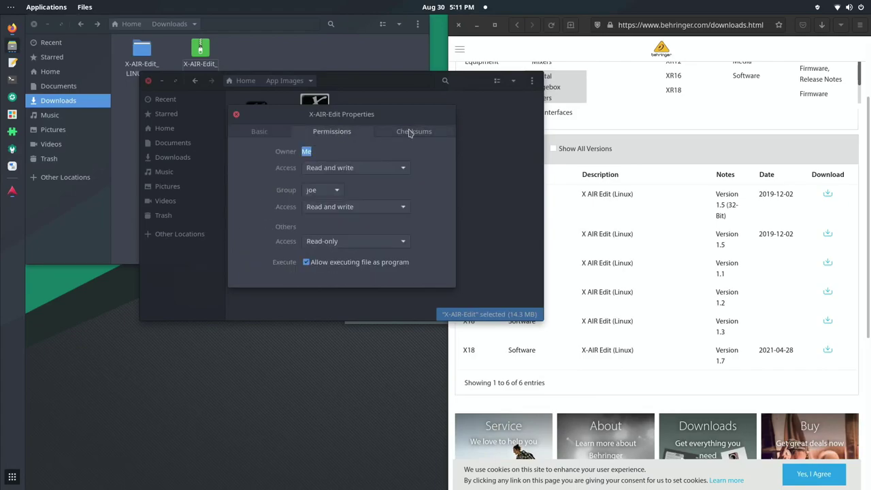
{"action": "left_click", "coordinate": [237, 116]}
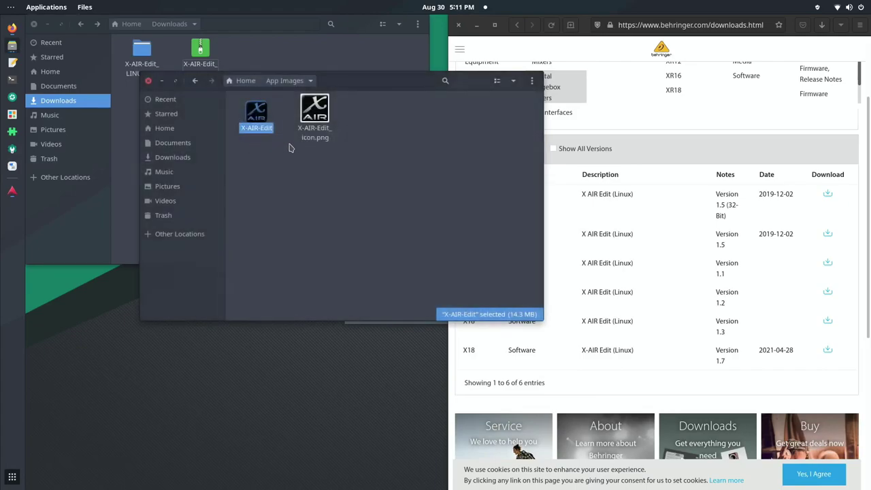
{"action": "double_click", "coordinate": [257, 115]}
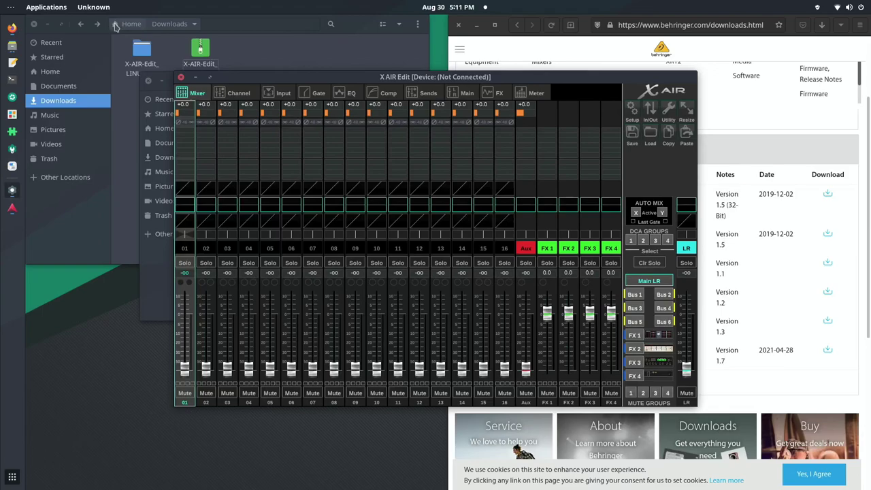
Close the file windows and connect X Air Edit to the X18, syncing Mixer -> PC
{"action": "left_click", "coordinate": [34, 24]}
{"action": "left_click_drag", "start_coordinate": [224, 82], "coordinate": [516, 143]}
{"action": "left_click", "coordinate": [147, 80]}
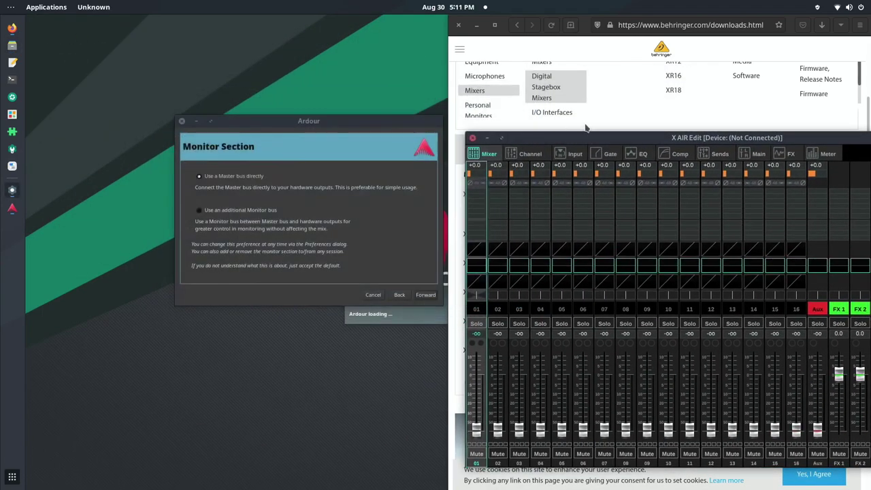
{"action": "left_click_drag", "start_coordinate": [548, 136], "coordinate": [430, 79]}
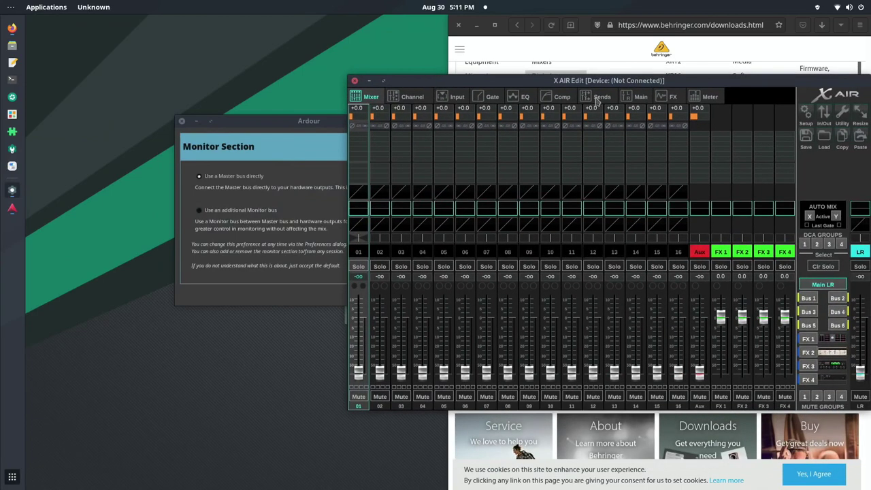
{"action": "left_click", "coordinate": [806, 113]}
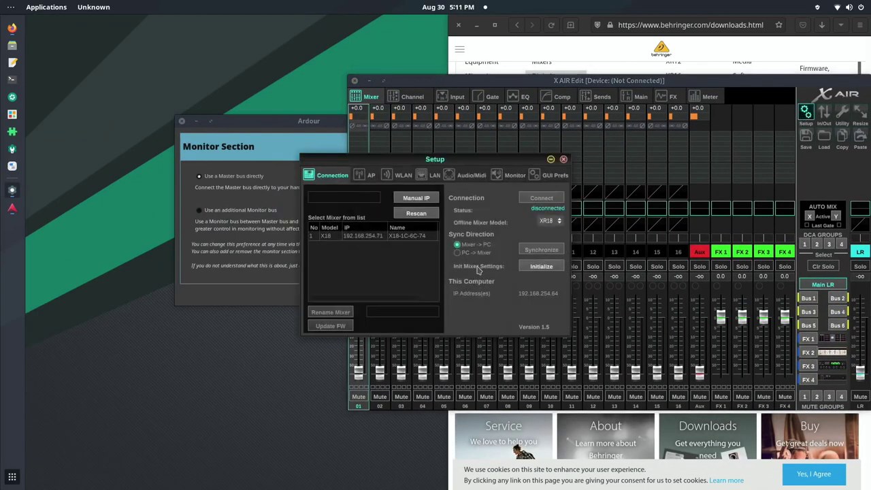
{"action": "left_click", "coordinate": [424, 236]}
{"action": "left_click", "coordinate": [539, 199]}
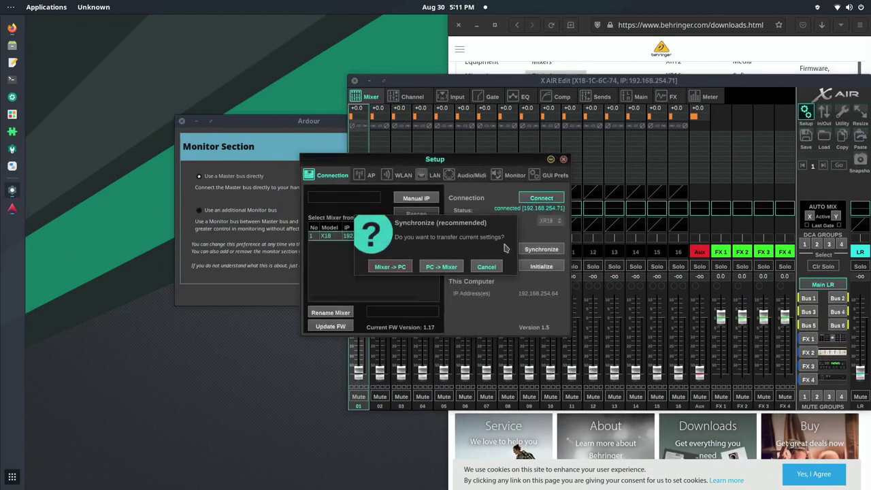
{"action": "left_click", "coordinate": [390, 266]}
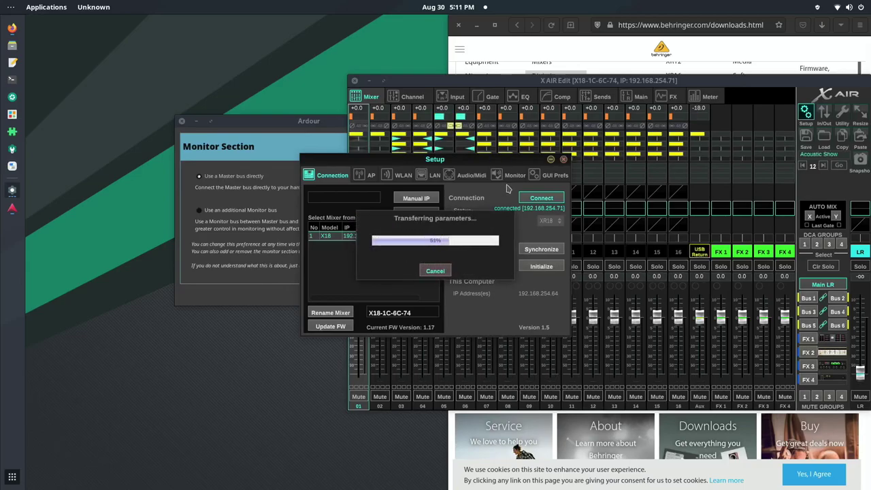
{"action": "left_click", "coordinate": [563, 159]}
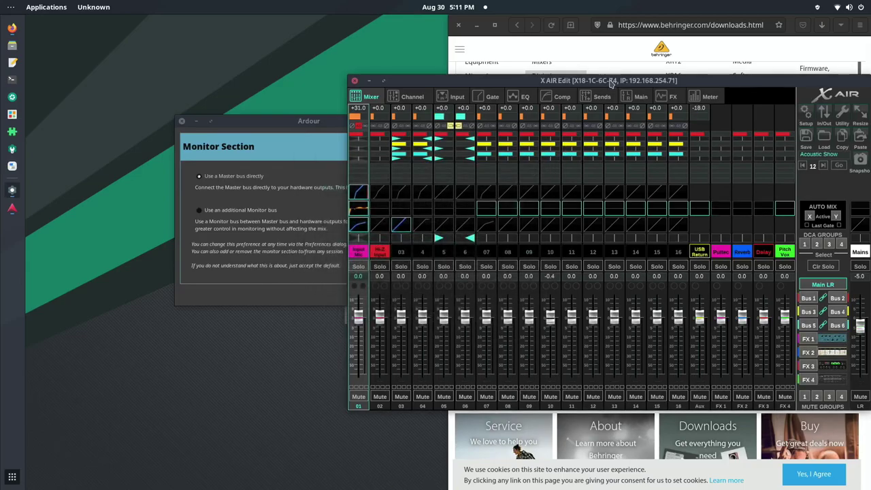
Maximise X Air Edit, resize the layout to fit the screen, then minimise it
{"action": "double_click", "coordinate": [574, 80]}
{"action": "left_click", "coordinate": [537, 53]}
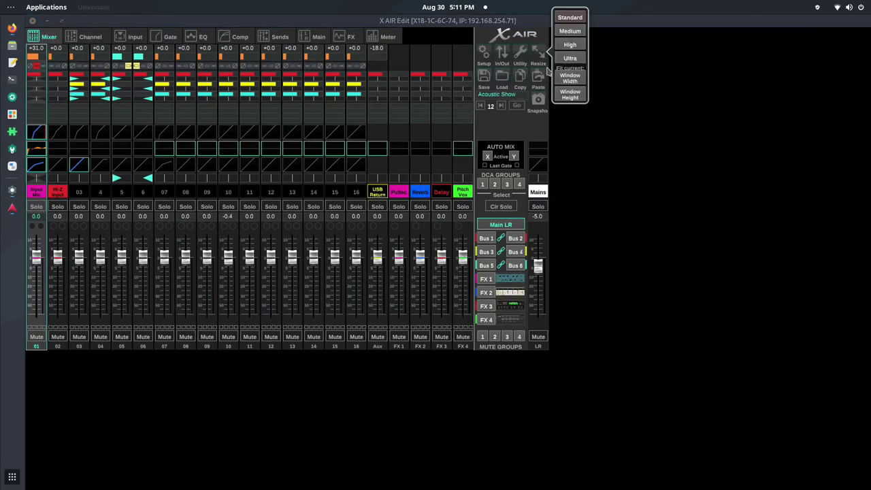
{"action": "left_click", "coordinate": [569, 83]}
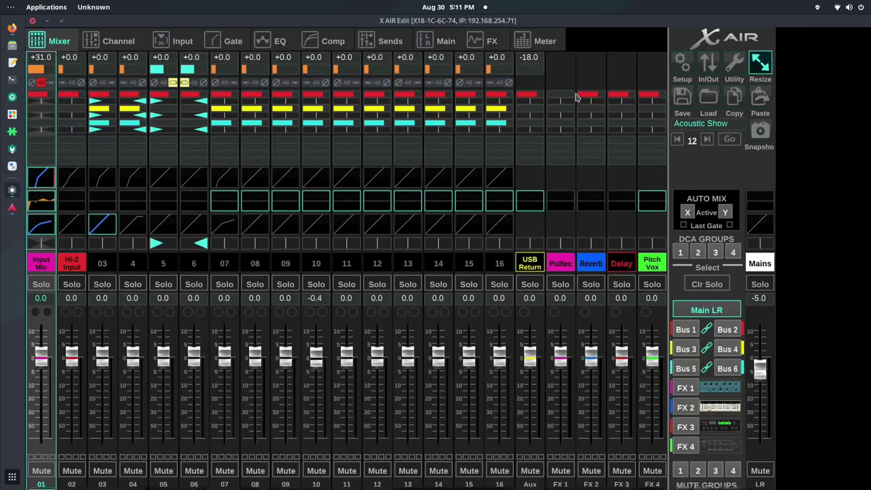
{"action": "left_click", "coordinate": [47, 22]}
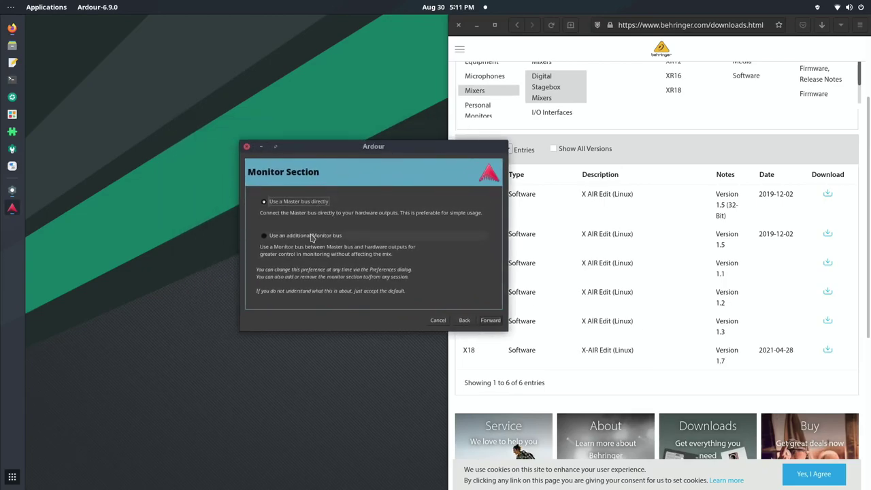
Keep the master bus direct, close Firefox, and finish Ardour's first-run setup
{"action": "left_click", "coordinate": [490, 321]}
{"action": "left_click", "coordinate": [459, 26]}
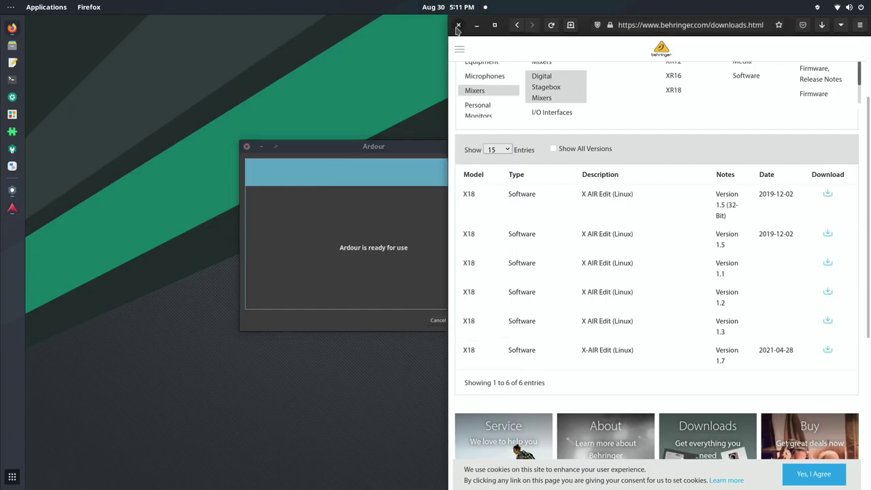
{"action": "left_click", "coordinate": [491, 321]}
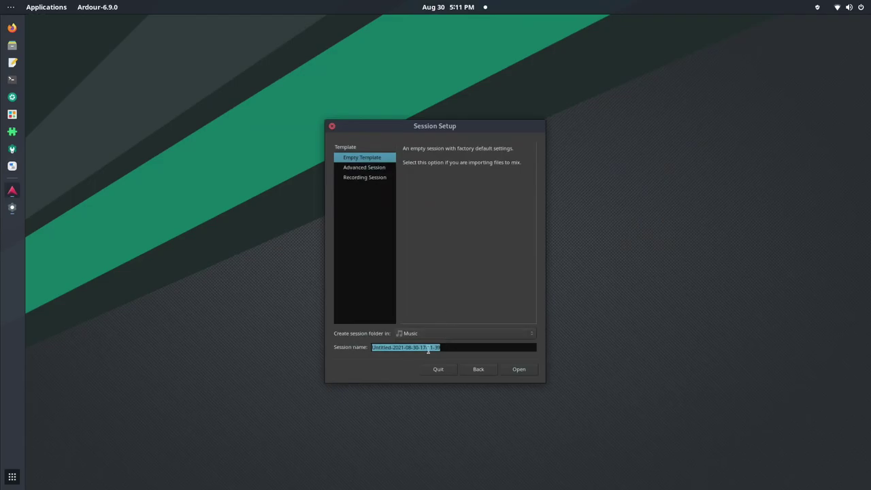
Create an Empty Template session named 'test session' in the Music folder
{"action": "left_click", "coordinate": [376, 179]}
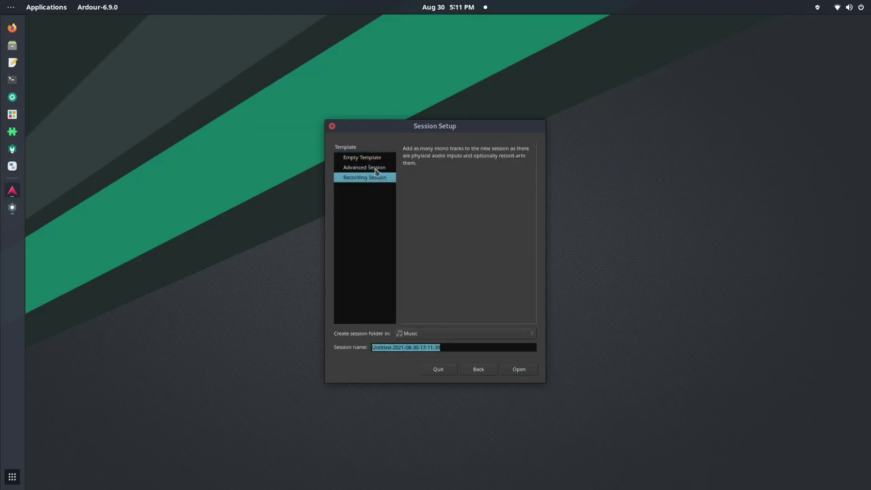
{"action": "left_click", "coordinate": [377, 168]}
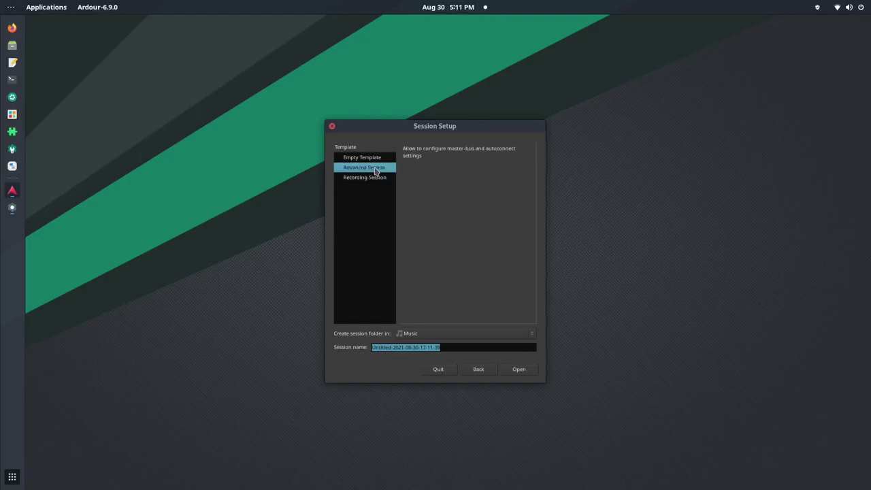
{"action": "left_click", "coordinate": [373, 159]}
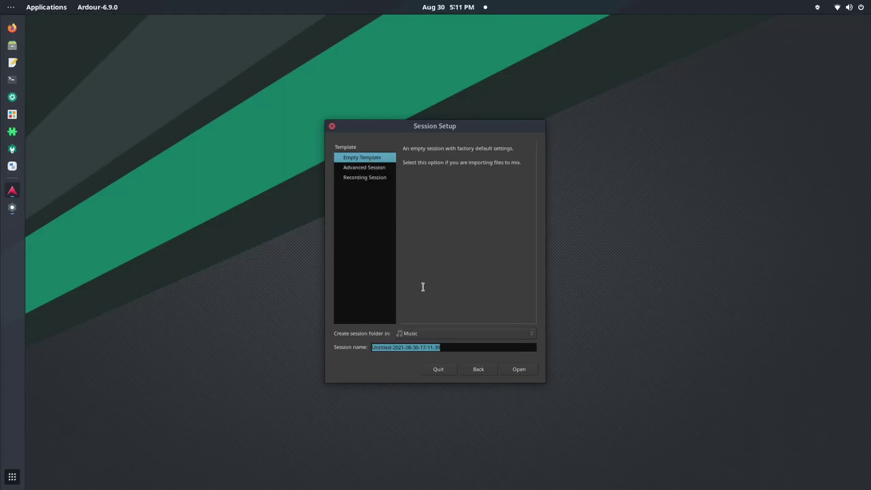
{"action": "left_click", "coordinate": [457, 347]}
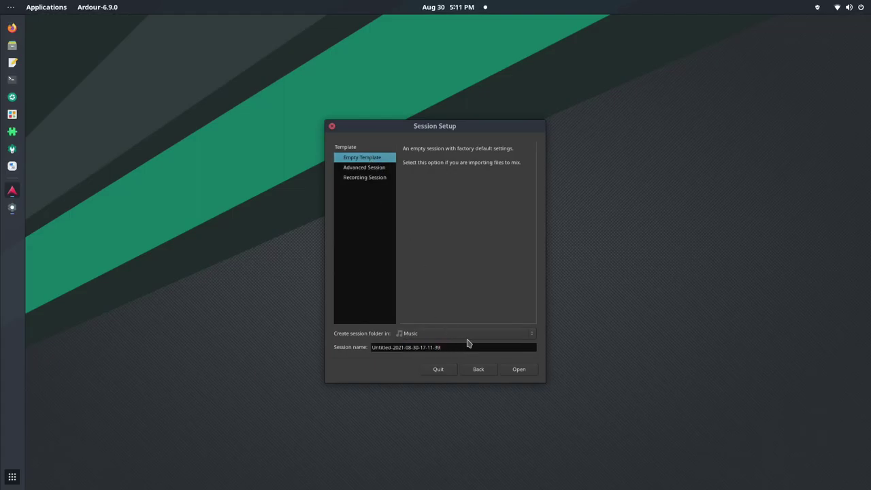
{"action": "left_click", "coordinate": [469, 336]}
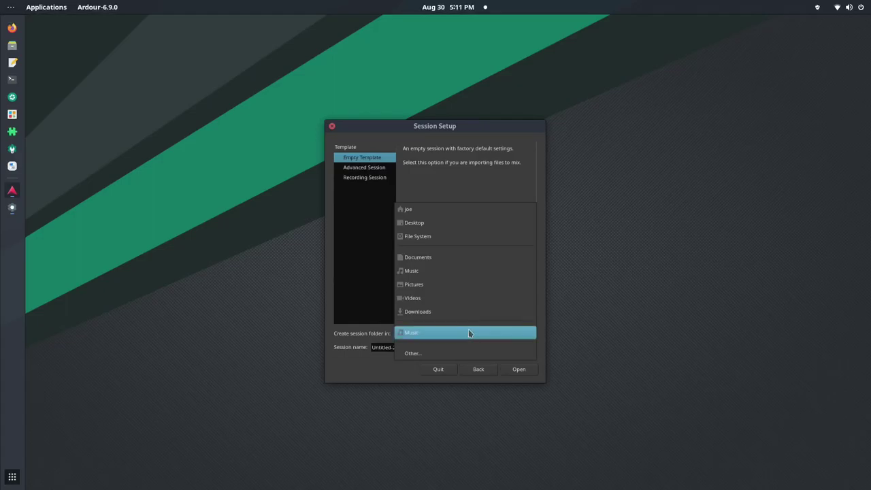
{"action": "left_click", "coordinate": [470, 333]}
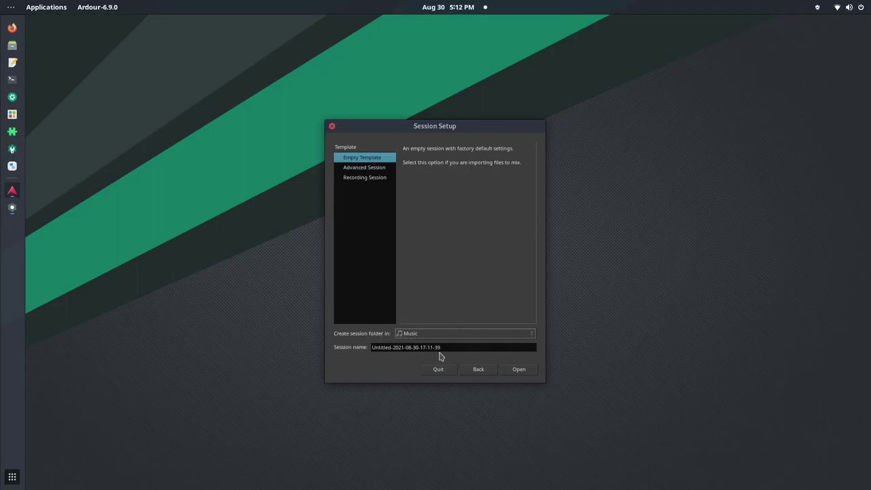
{"action": "left_click_drag", "start_coordinate": [465, 347], "coordinate": [375, 346]}
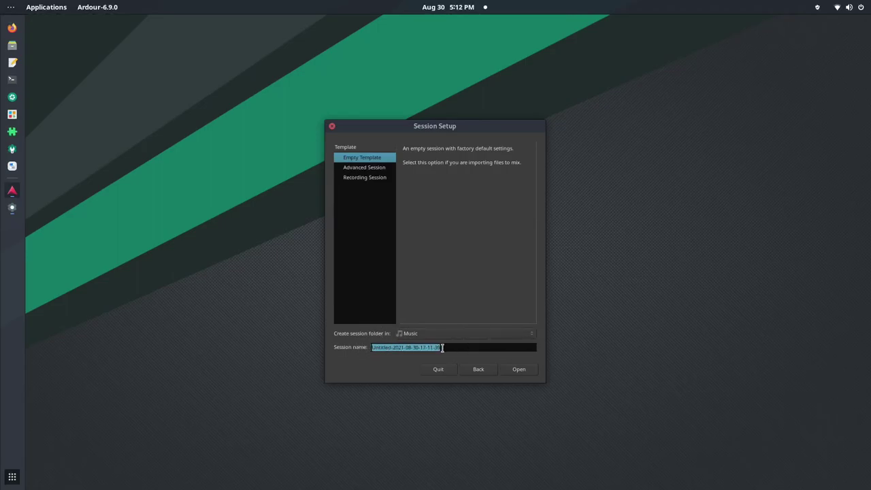
{"action": "type", "text": "test session"}
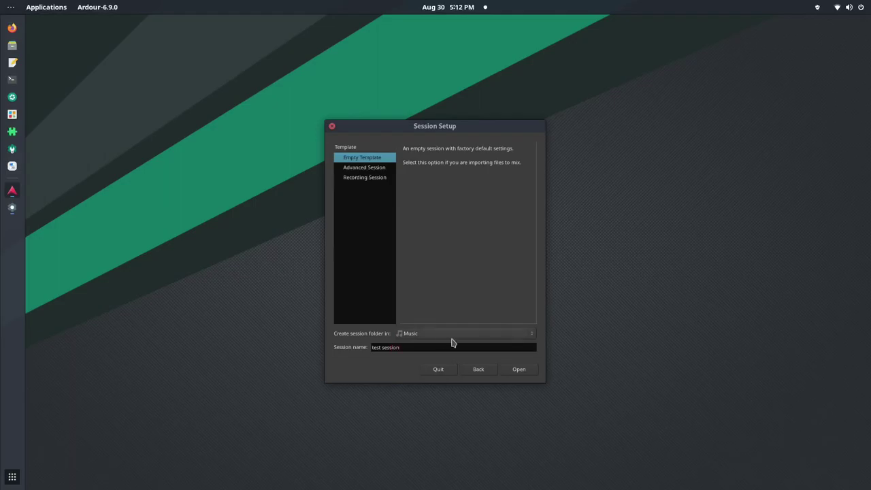
{"action": "left_click", "coordinate": [520, 369]}
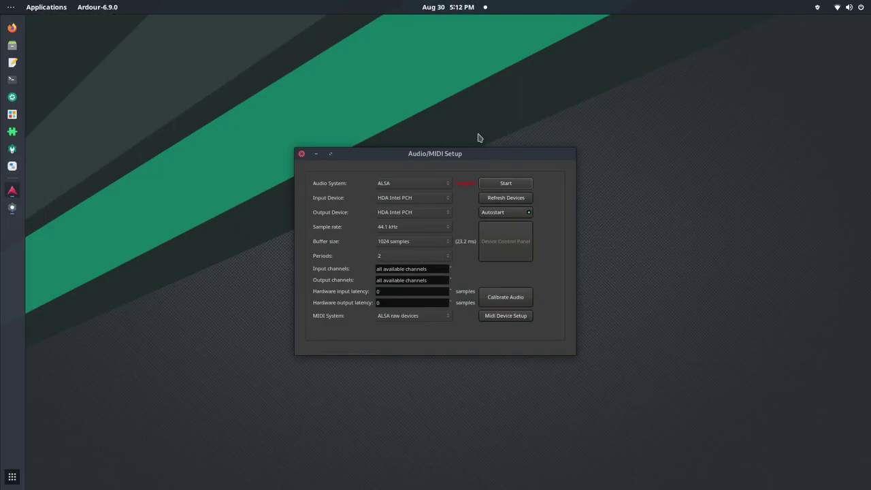
Try JACK as Ardour's audio system, then switch it to ALSA
{"action": "left_click", "coordinate": [429, 185]}
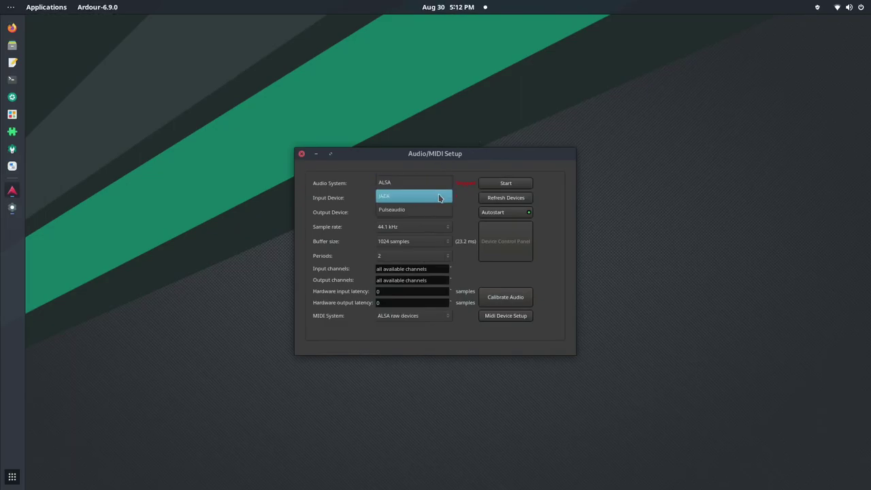
{"action": "left_click", "coordinate": [438, 197]}
{"action": "left_click", "coordinate": [447, 215]}
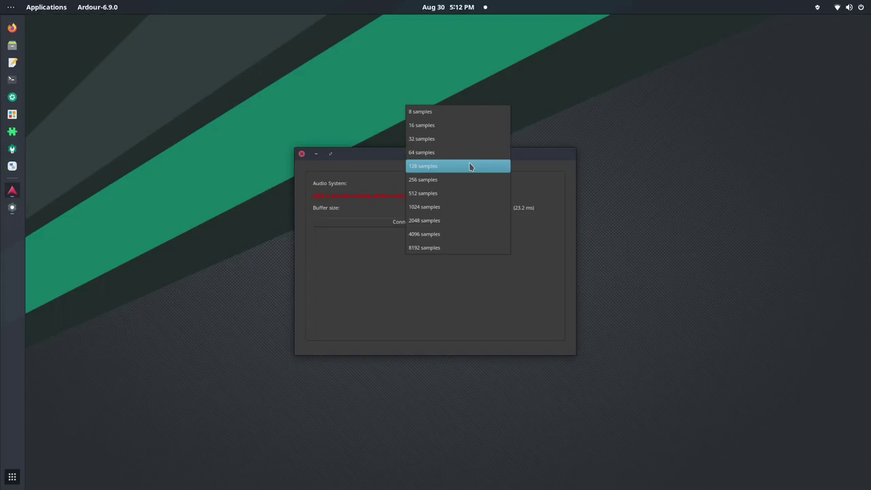
{"action": "left_click", "coordinate": [354, 194]}
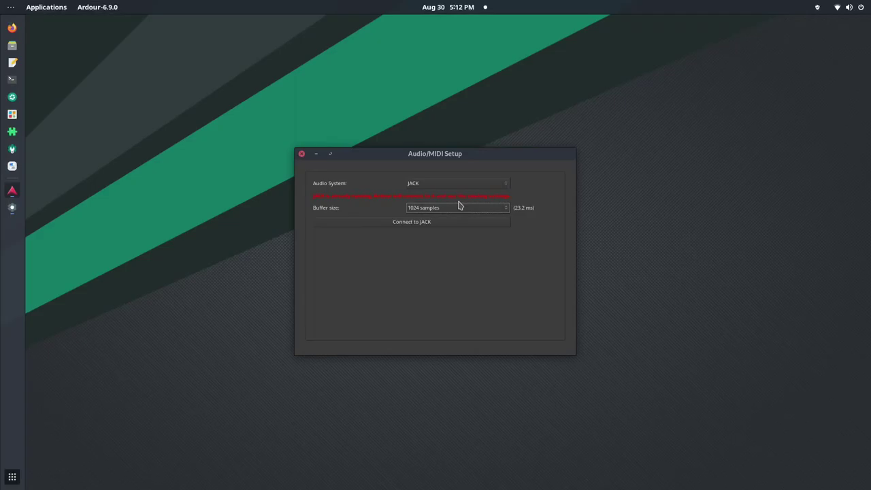
{"action": "left_click", "coordinate": [456, 184]}
{"action": "left_click", "coordinate": [458, 181]}
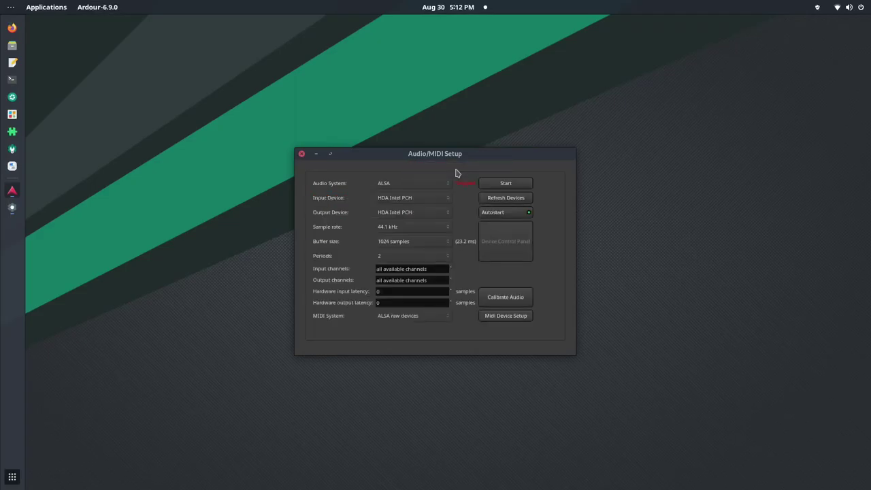
Set both input and output device to X18/XR18 with a 48 kHz sample rate
{"action": "left_click", "coordinate": [447, 200]}
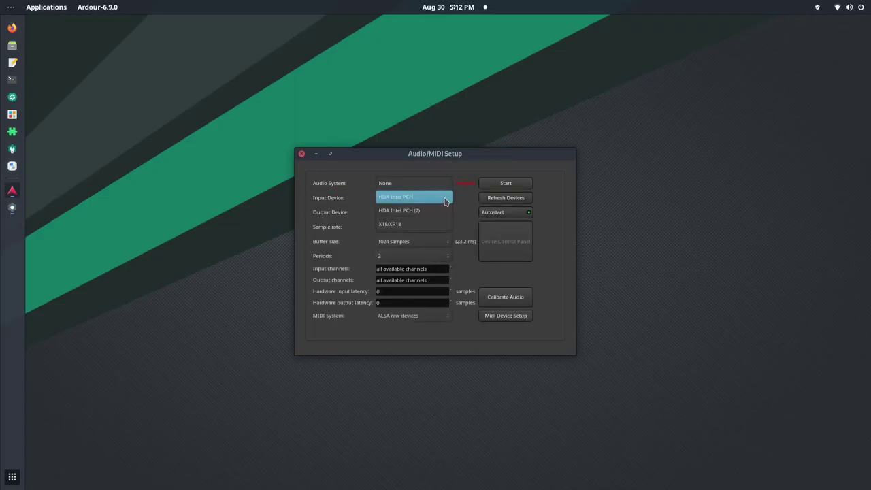
{"action": "left_click", "coordinate": [446, 199]}
{"action": "left_click", "coordinate": [447, 198]}
{"action": "left_click", "coordinate": [447, 225]}
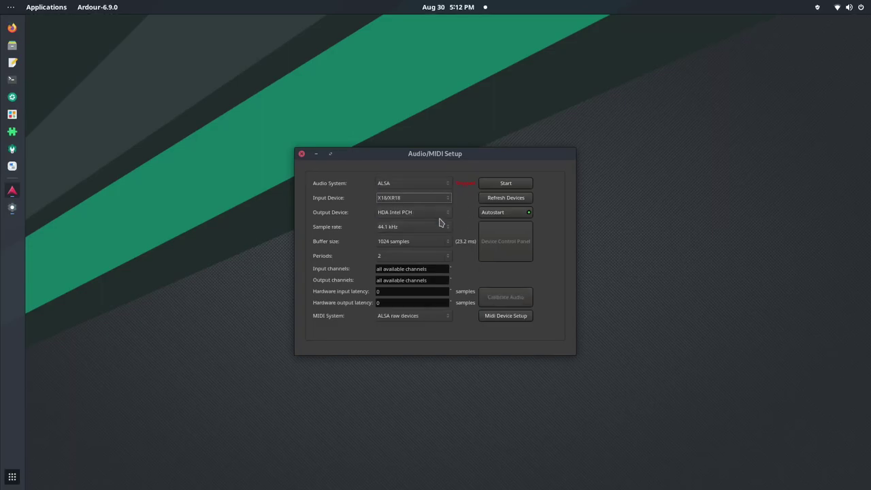
{"action": "left_click", "coordinate": [439, 213]}
{"action": "left_click", "coordinate": [428, 292]}
{"action": "left_click", "coordinate": [436, 227]}
{"action": "left_click", "coordinate": [434, 242]}
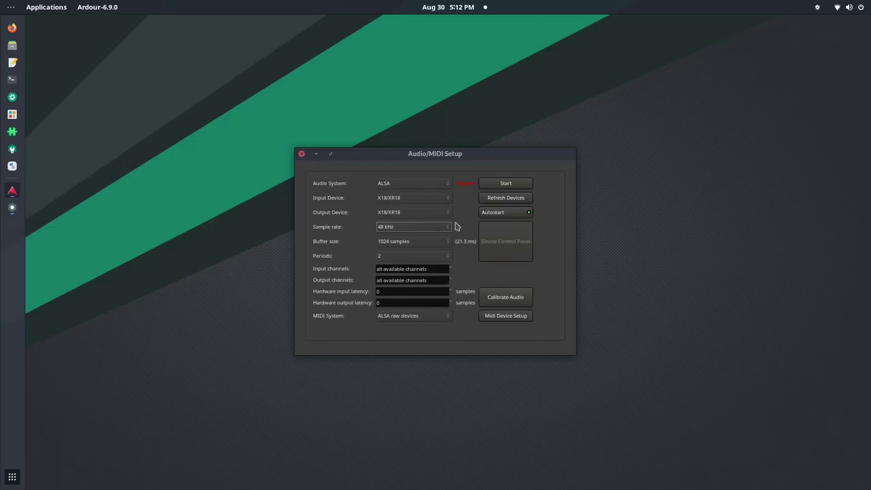
{"action": "left_click", "coordinate": [440, 184]}
Switch the audio system back to JACK and try 256, 128 and 512-sample buffers
{"action": "left_click", "coordinate": [438, 196]}
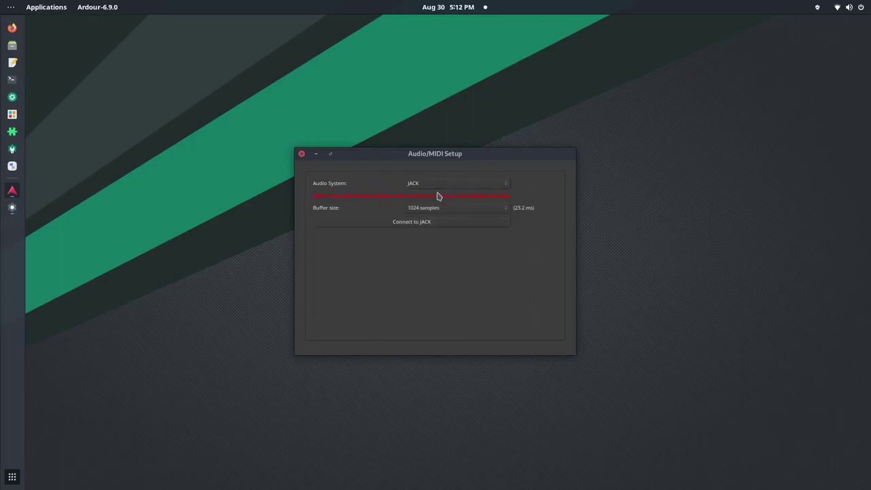
{"action": "left_click", "coordinate": [438, 207]}
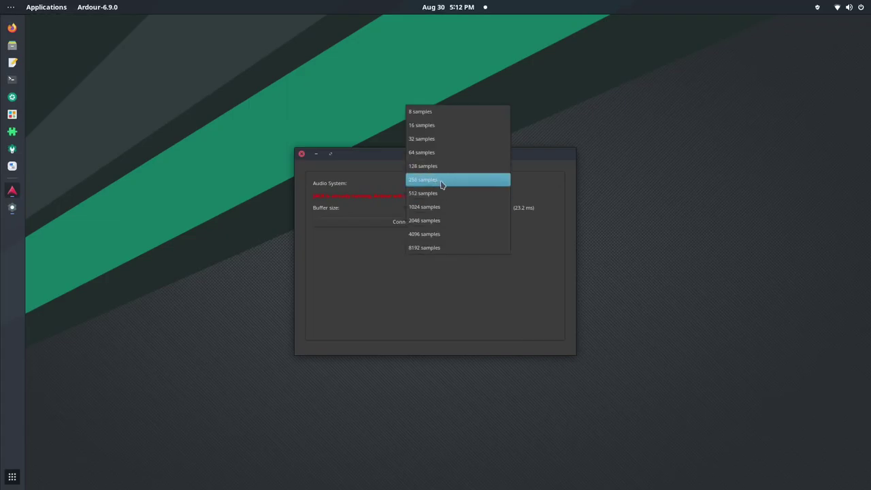
{"action": "left_click", "coordinate": [444, 181]}
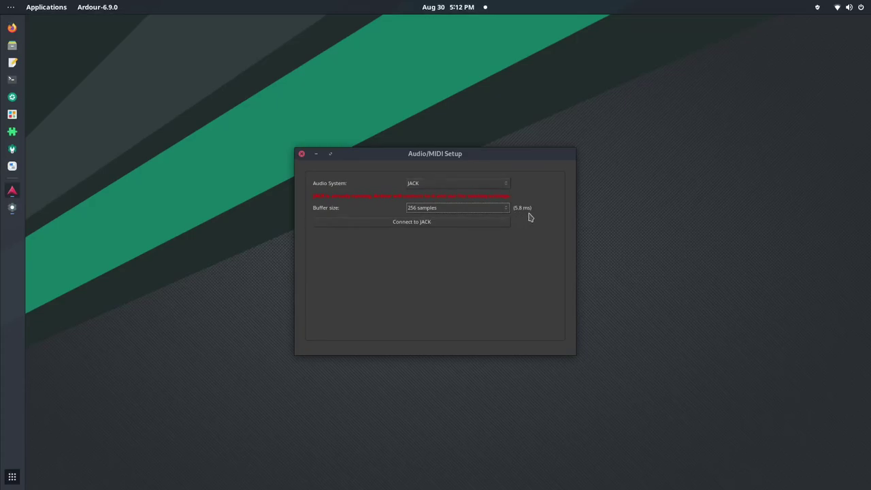
{"action": "left_click", "coordinate": [485, 191]}
{"action": "left_click", "coordinate": [486, 191]}
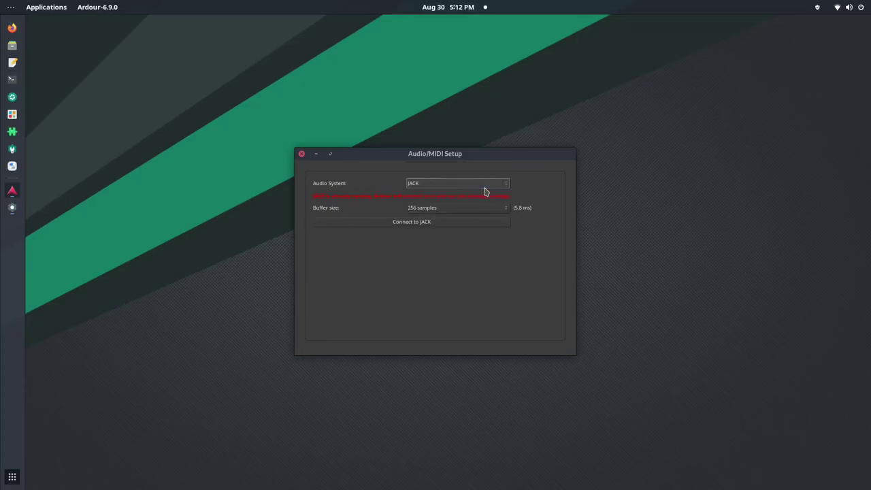
{"action": "left_click", "coordinate": [474, 209]}
{"action": "left_click", "coordinate": [474, 197]}
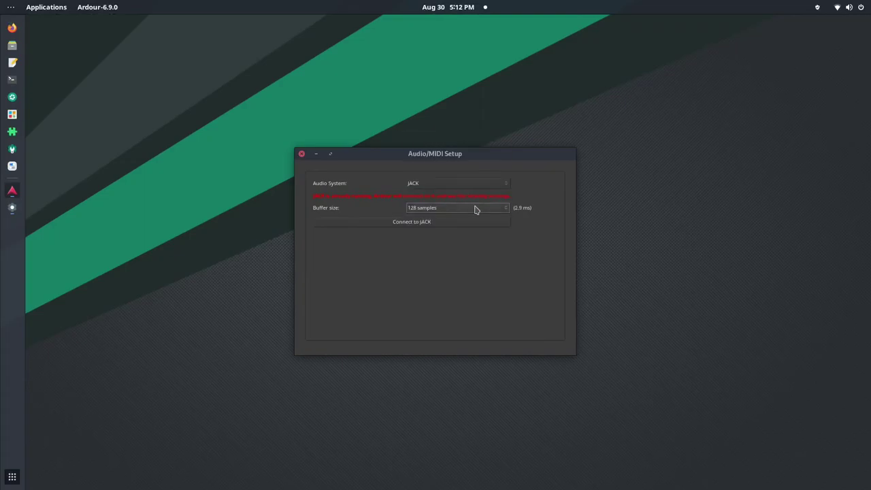
{"action": "left_click", "coordinate": [475, 209]}
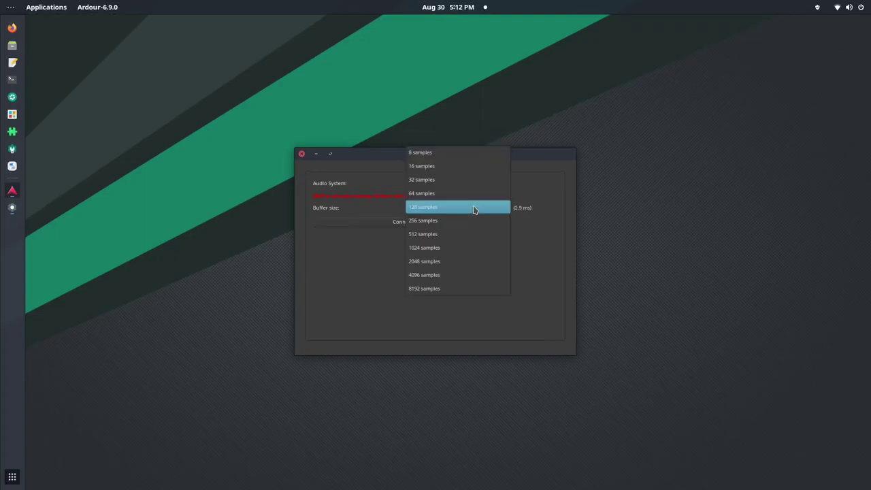
{"action": "left_click", "coordinate": [473, 234]}
Try 1024, 256 and 64-sample buffers, settling on 128 samples
{"action": "left_click", "coordinate": [486, 206]}
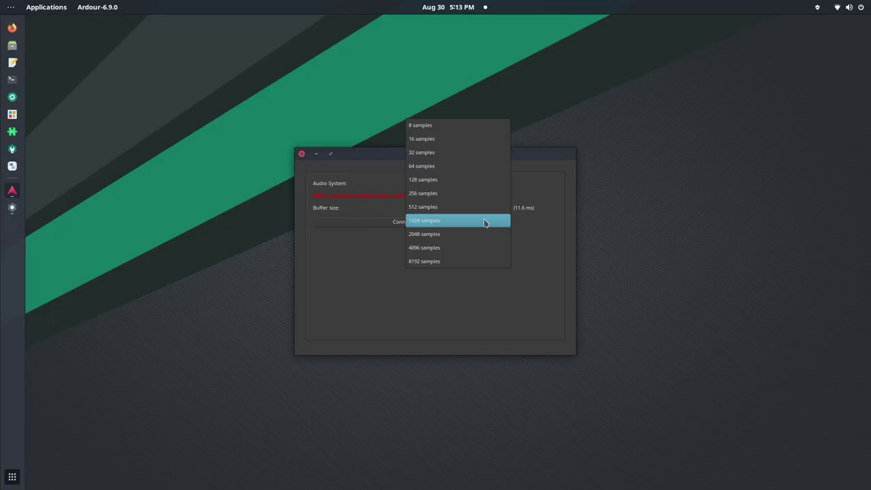
{"action": "left_click", "coordinate": [484, 222]}
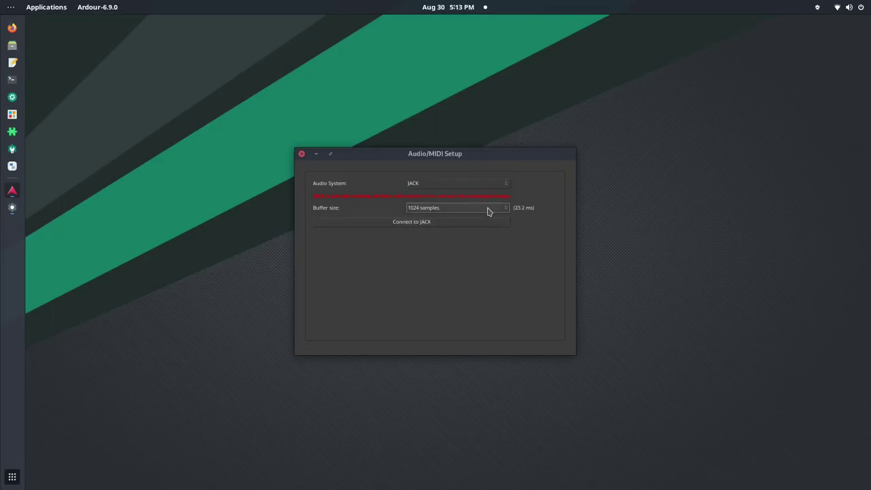
{"action": "left_click", "coordinate": [487, 211]}
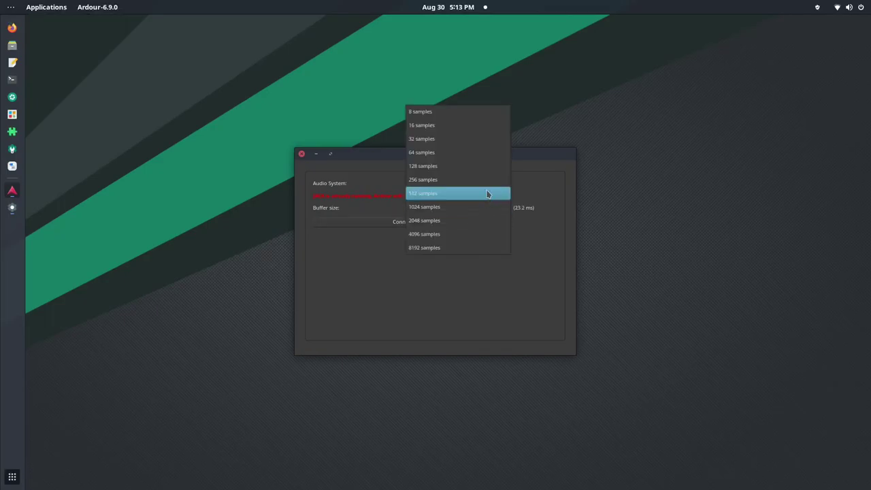
{"action": "left_click", "coordinate": [484, 183]}
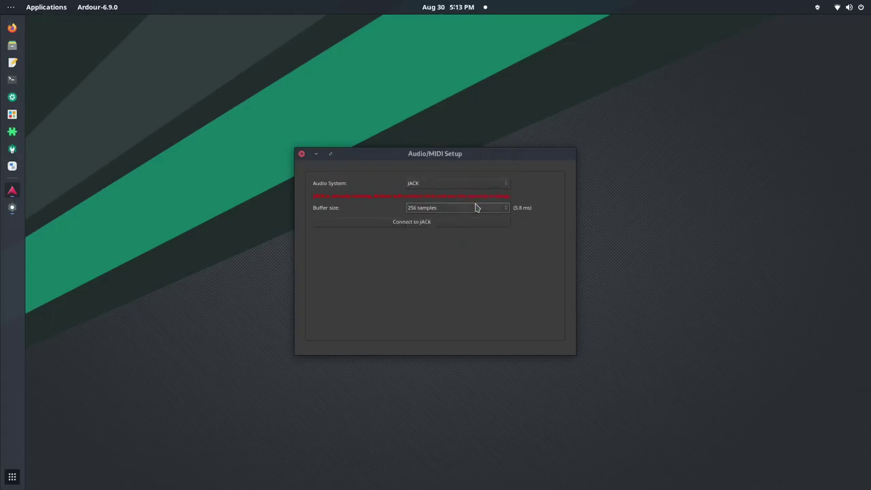
{"action": "left_click", "coordinate": [474, 208]}
{"action": "left_click", "coordinate": [474, 181]}
{"action": "left_click", "coordinate": [482, 208]}
{"action": "left_click", "coordinate": [483, 221]}
Set a 256-sample buffer, connect Ardour to JACK, and maximize the test session window
{"action": "left_click", "coordinate": [429, 208]}
{"action": "left_click", "coordinate": [428, 224]}
{"action": "left_click", "coordinate": [409, 223]}
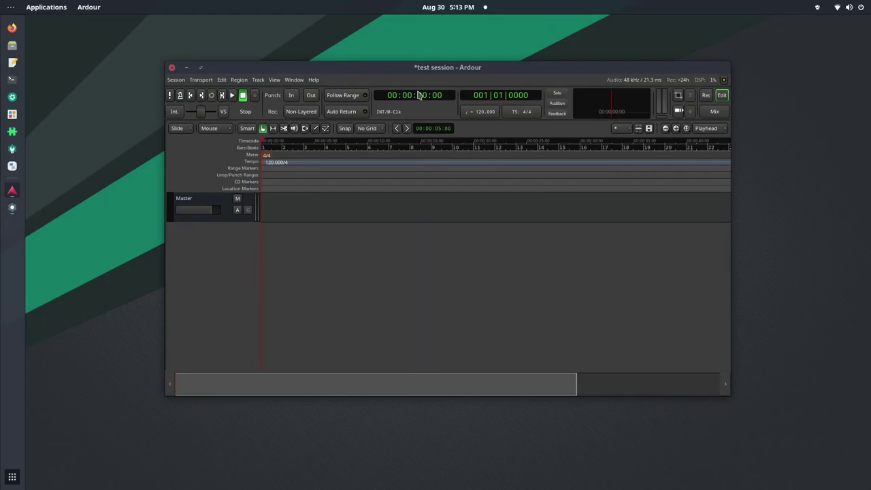
{"action": "left_click_drag", "start_coordinate": [424, 66], "coordinate": [423, 3]}
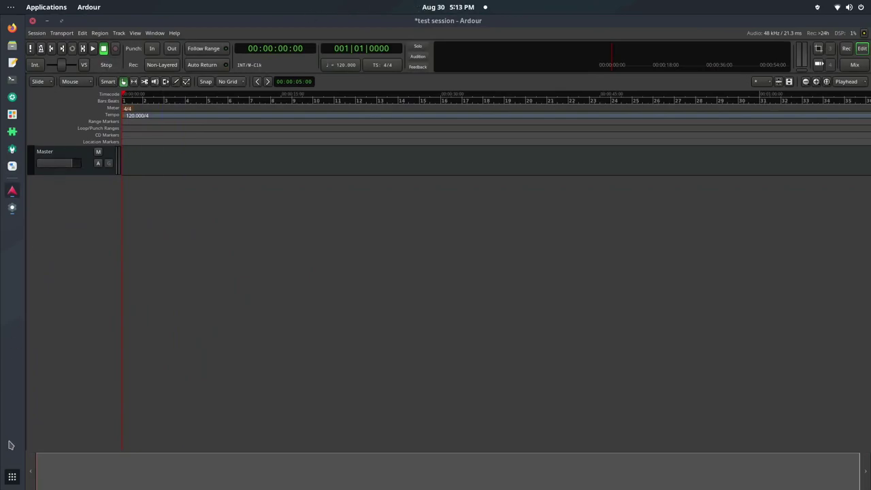
{"action": "left_click", "coordinate": [13, 476]}
{"action": "type", "text": "st"}
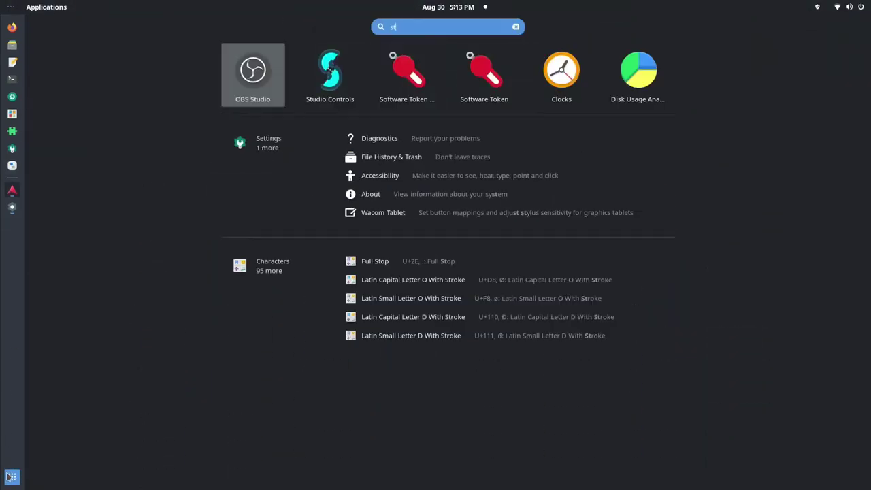
{"action": "type", "text": "u"}
{"action": "key", "text": "Right"}
{"action": "key", "text": "Return"}
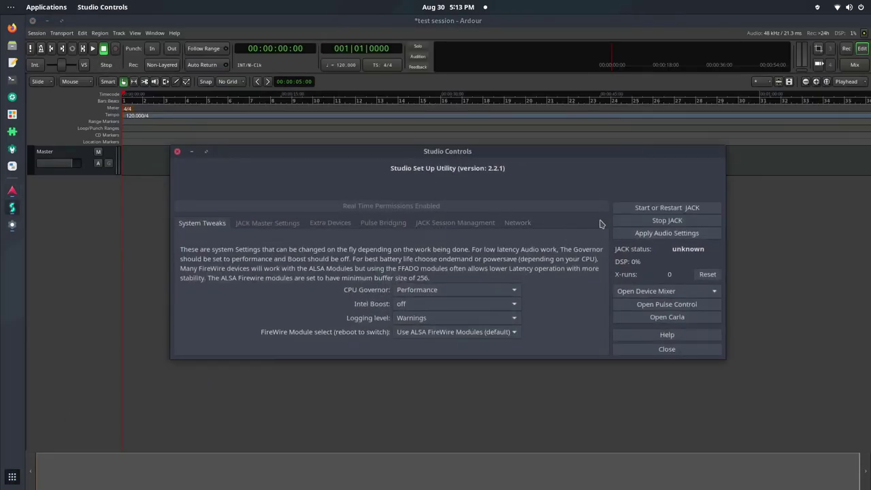
{"action": "left_click", "coordinate": [268, 224]}
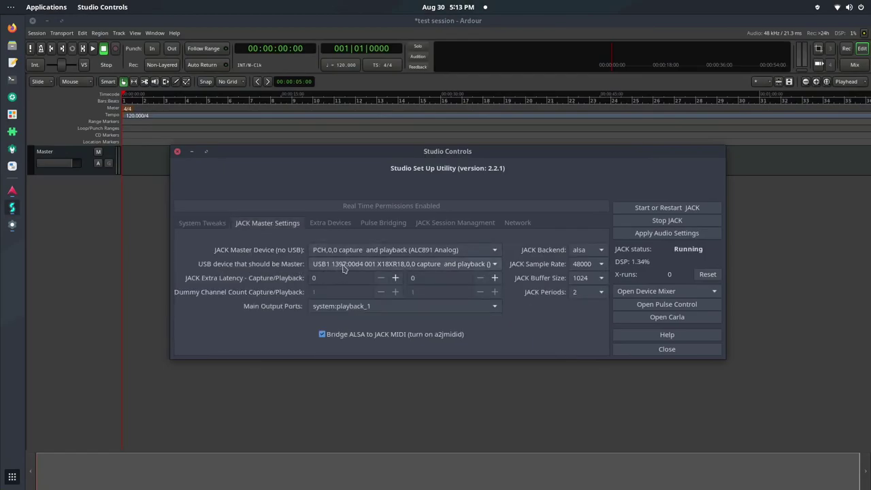
{"action": "left_click", "coordinate": [344, 269]}
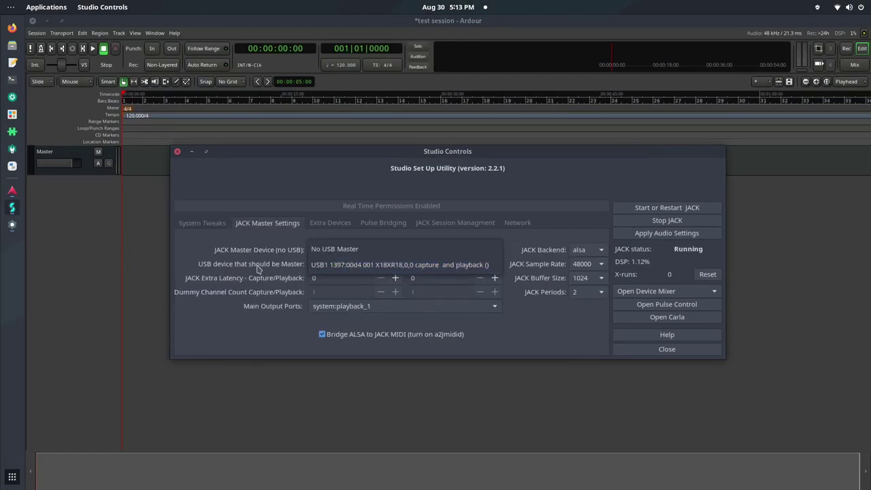
{"action": "left_click", "coordinate": [344, 264]}
{"action": "left_click", "coordinate": [650, 348]}
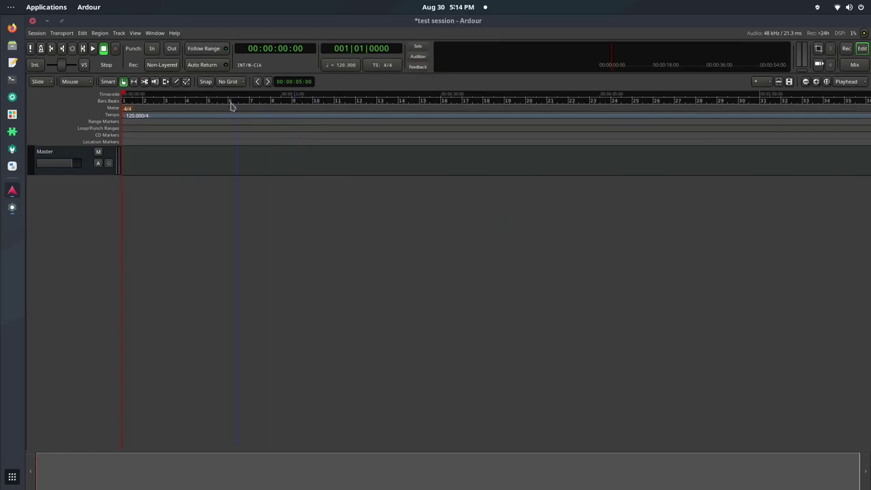
Launch QjackCtl and open its connection graph maximized
{"action": "left_click", "coordinate": [12, 477]}
{"action": "type", "text": "qja"}
{"action": "key", "text": "Return"}
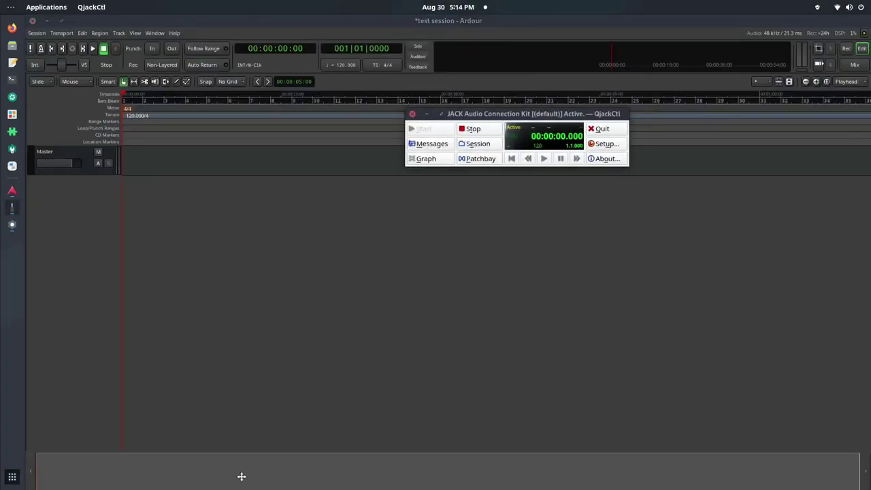
{"action": "left_click", "coordinate": [443, 157]}
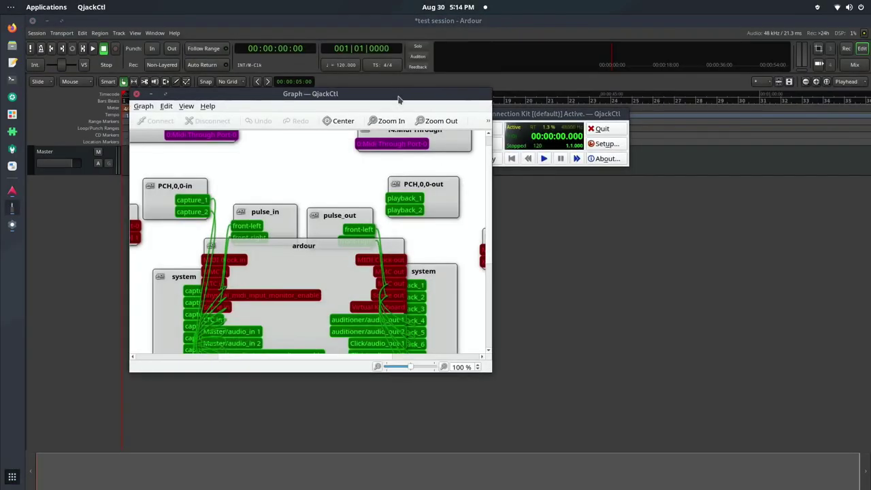
{"action": "left_click_drag", "start_coordinate": [402, 93], "coordinate": [378, 8]}
Move the ardour node beside a2j, close the graph, and quit QjackCtl
{"action": "left_click_drag", "start_coordinate": [440, 210], "coordinate": [427, 321]}
{"action": "scroll", "coordinate": [251, 140], "scroll_direction": "up", "scroll_amount": 2}
{"action": "scroll", "coordinate": [183, 286], "scroll_direction": "down", "scroll_amount": 1}
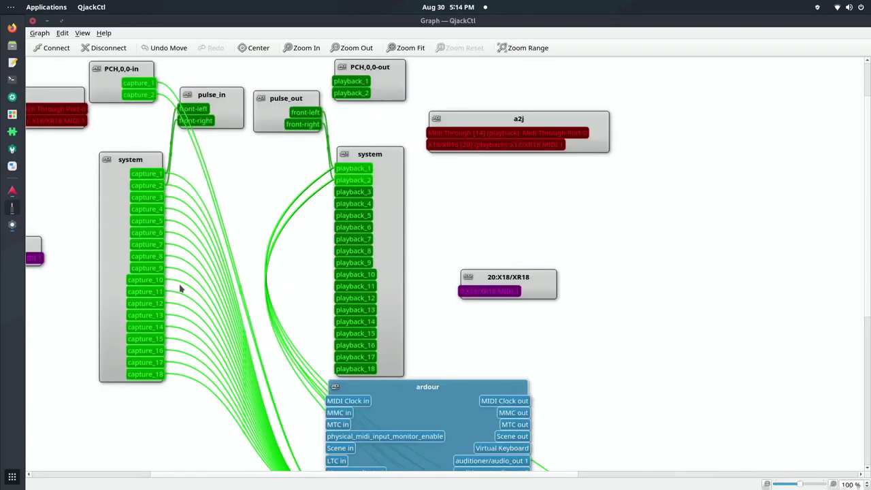
{"action": "left_click_drag", "start_coordinate": [446, 405], "coordinate": [674, 174]}
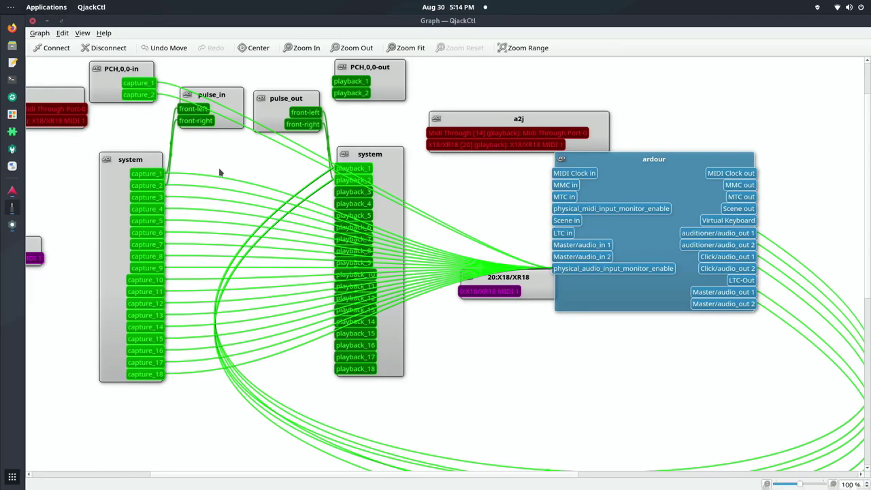
{"action": "left_click", "coordinate": [32, 21]}
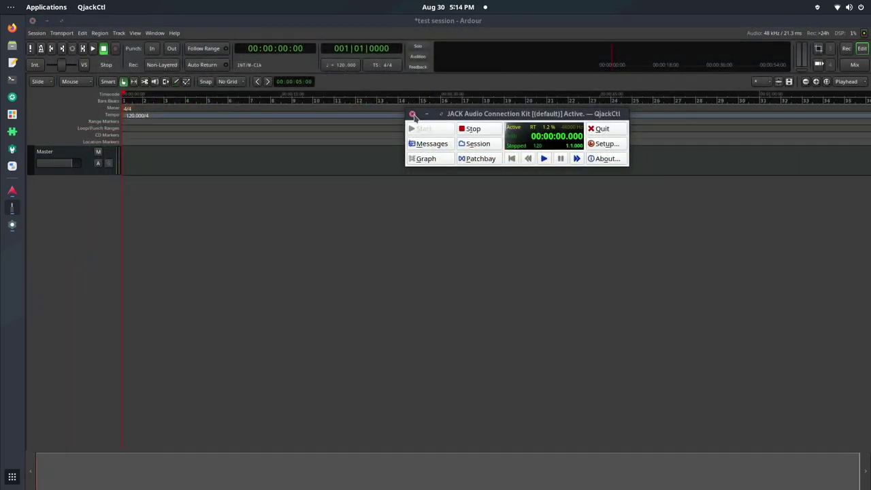
{"action": "left_click", "coordinate": [412, 114]}
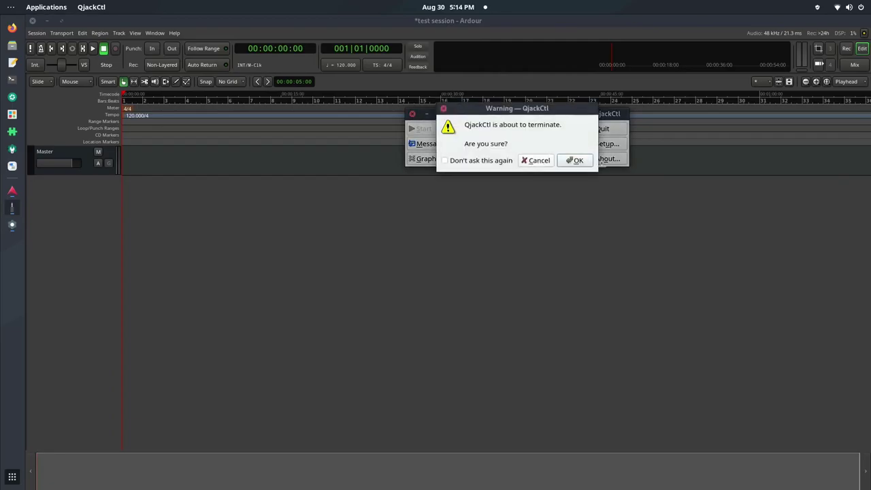
{"action": "left_click", "coordinate": [588, 162]}
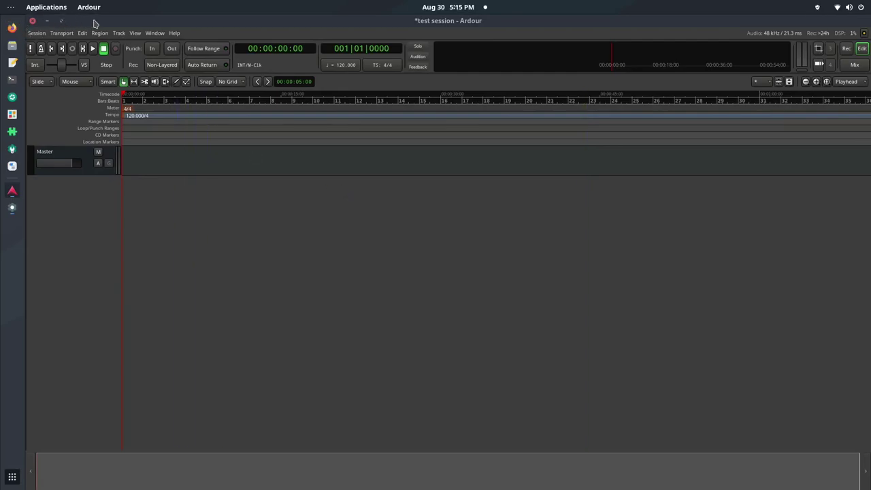
Unmaximize the Ardour test session window by dragging its title bar down
{"action": "left_click_drag", "start_coordinate": [96, 24], "coordinate": [225, 100]}
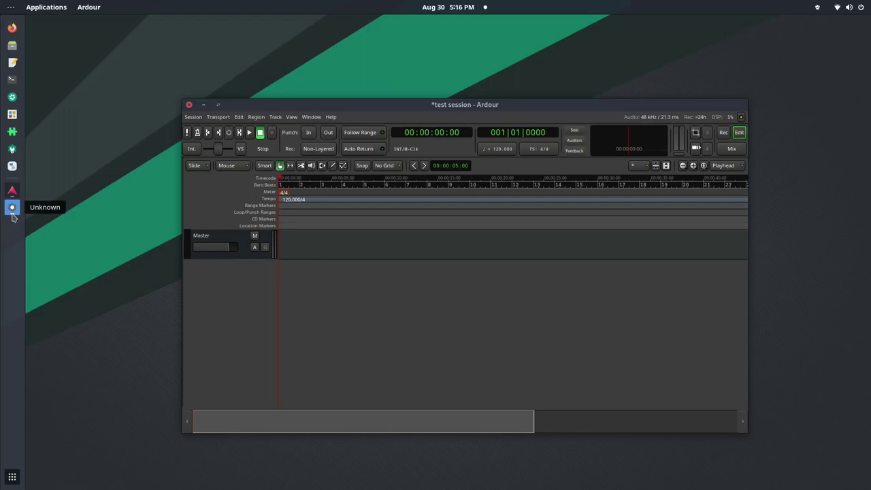
Open YouTube in Firefox and pause the playing video ad
{"action": "left_click", "coordinate": [13, 27]}
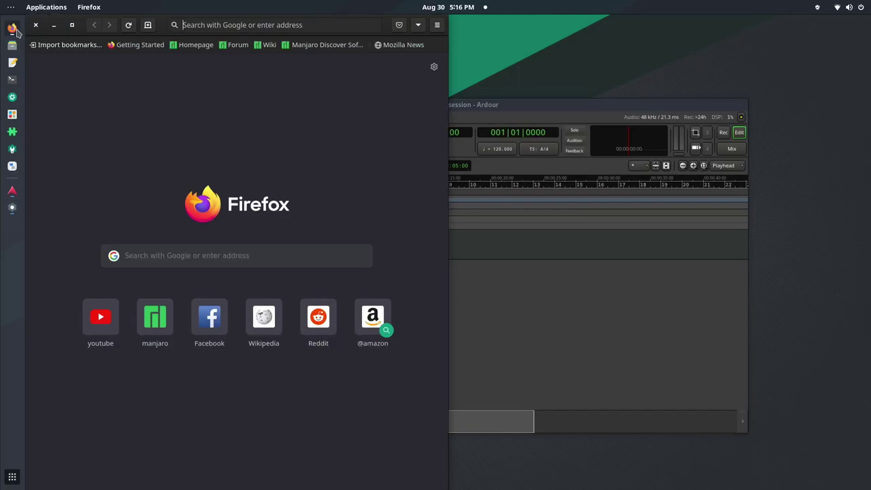
{"action": "left_click", "coordinate": [104, 329]}
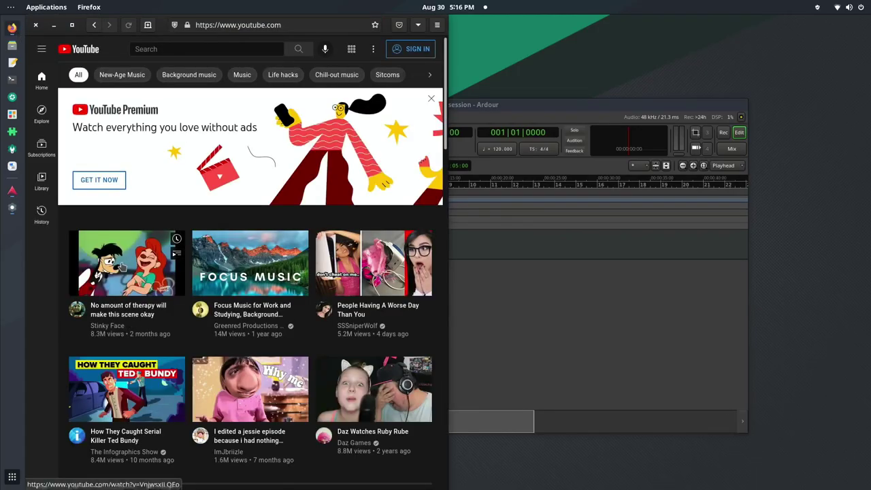
{"action": "left_click", "coordinate": [121, 268]}
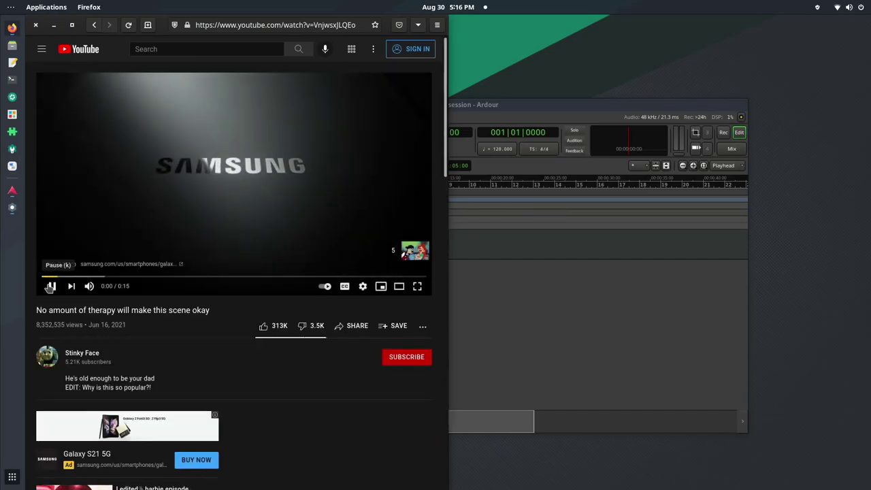
{"action": "left_click", "coordinate": [51, 286]}
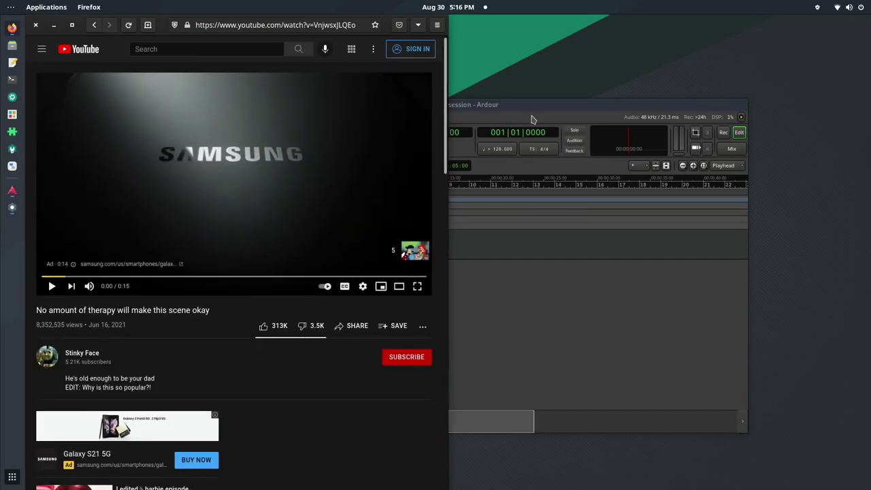
Close Firefox, then quit Ardour with Just quit, discarding the test session
{"action": "left_click_drag", "start_coordinate": [535, 104], "coordinate": [620, 82]}
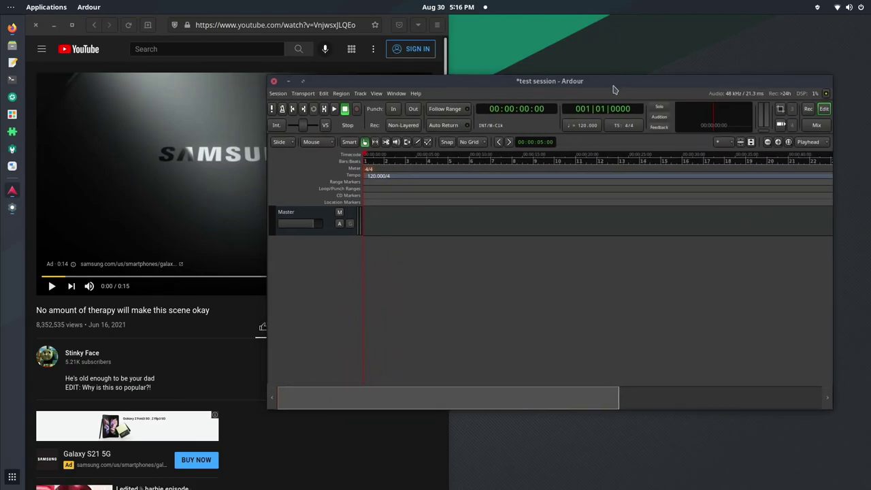
{"action": "left_click", "coordinate": [37, 25]}
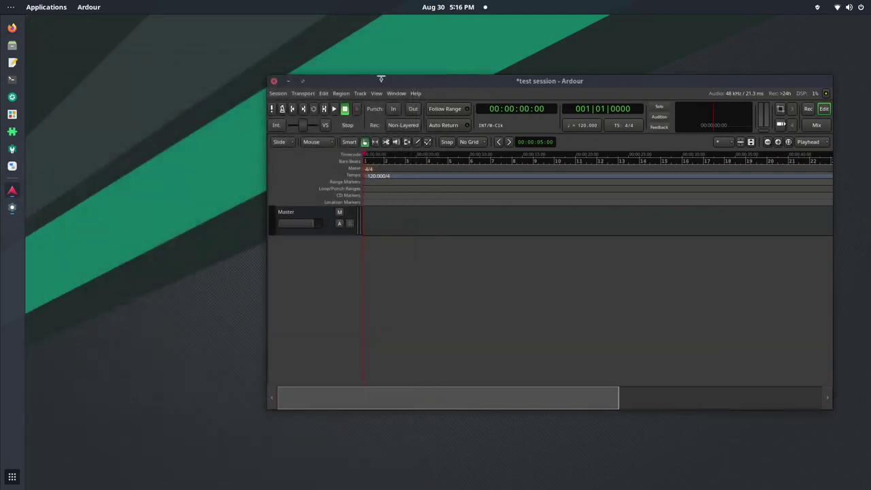
{"action": "left_click", "coordinate": [273, 81]}
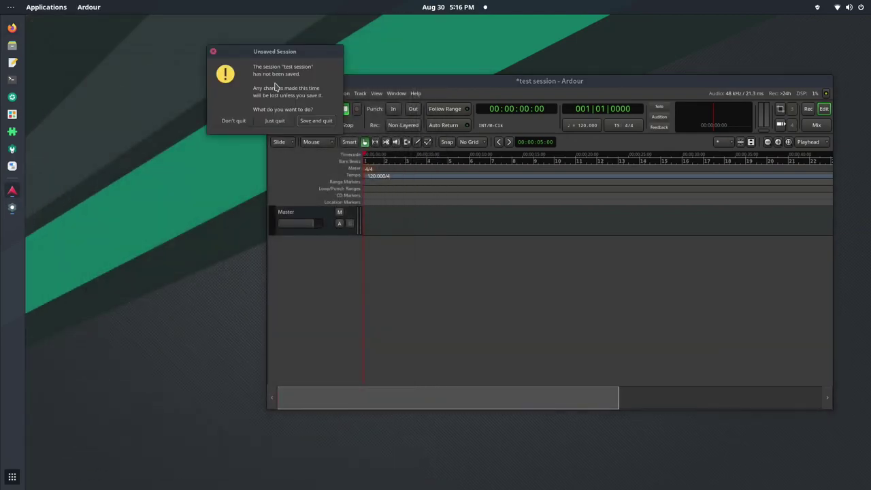
{"action": "left_click", "coordinate": [279, 122]}
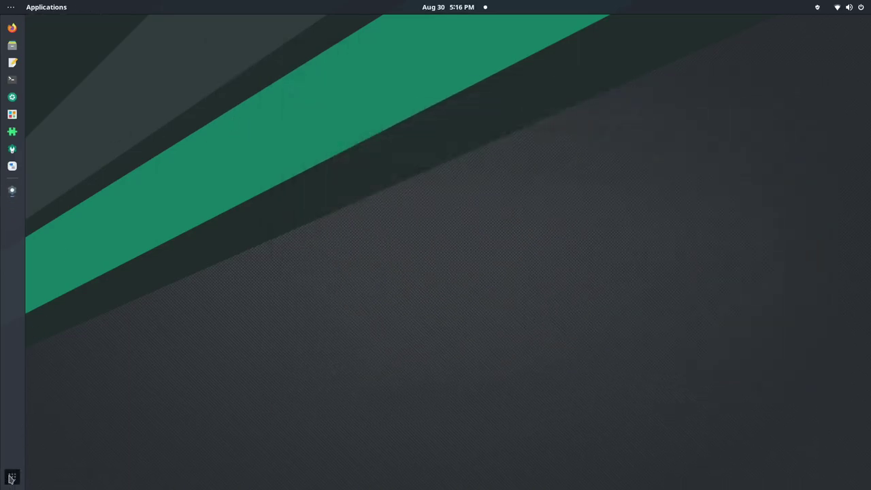
Launch SimpleScreenRecorder and advance past the welcome page to the input settings
{"action": "left_click", "coordinate": [12, 476]}
{"action": "type", "text": "sim"}
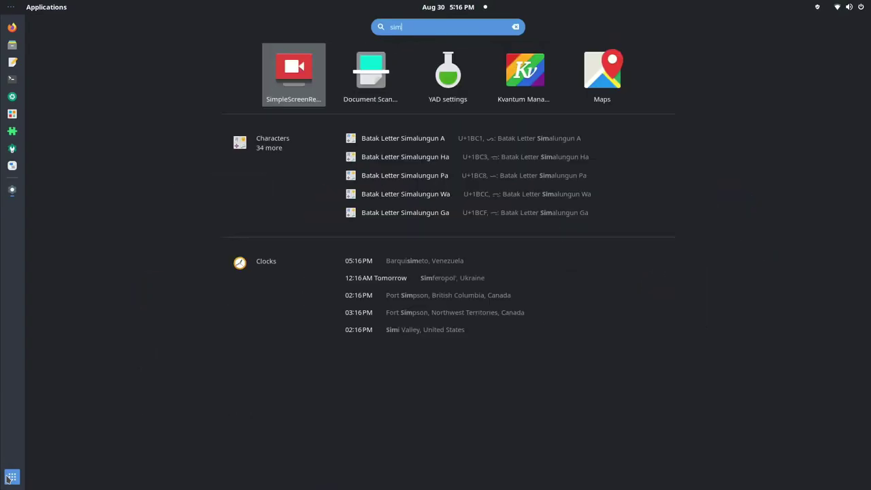
{"action": "key", "text": "Return"}
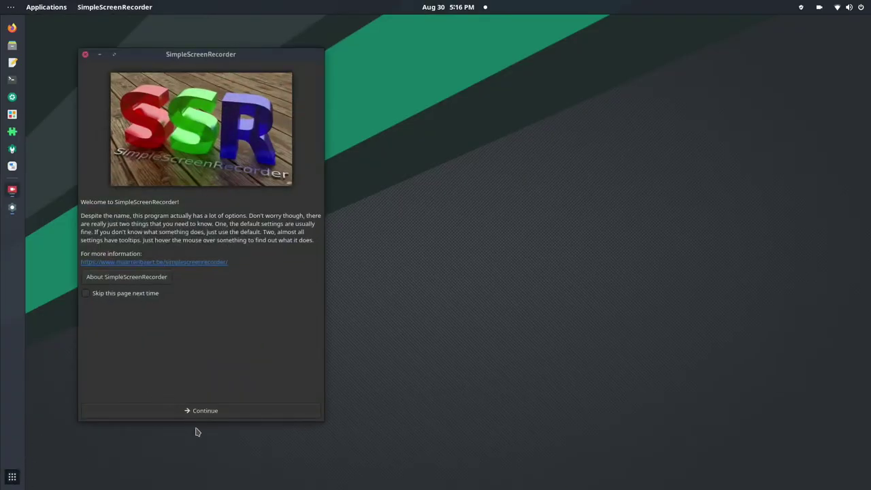
{"action": "left_click_drag", "start_coordinate": [316, 60], "coordinate": [506, 50]}
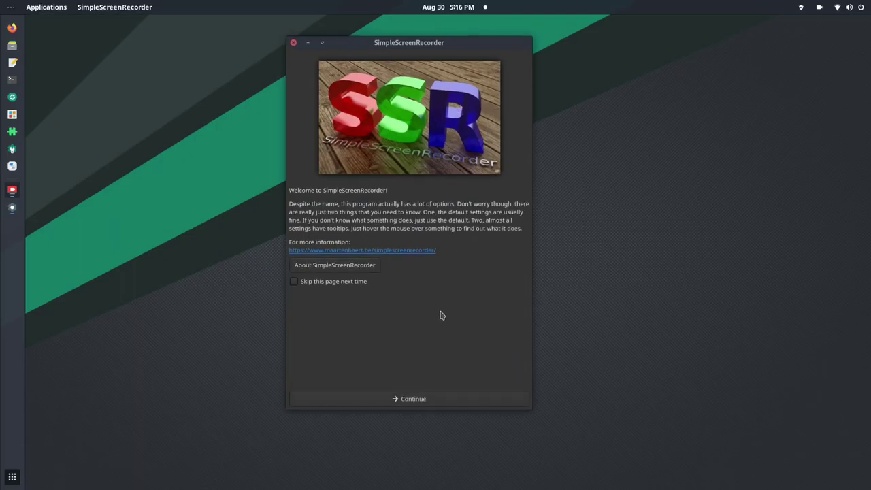
{"action": "left_click", "coordinate": [395, 399]}
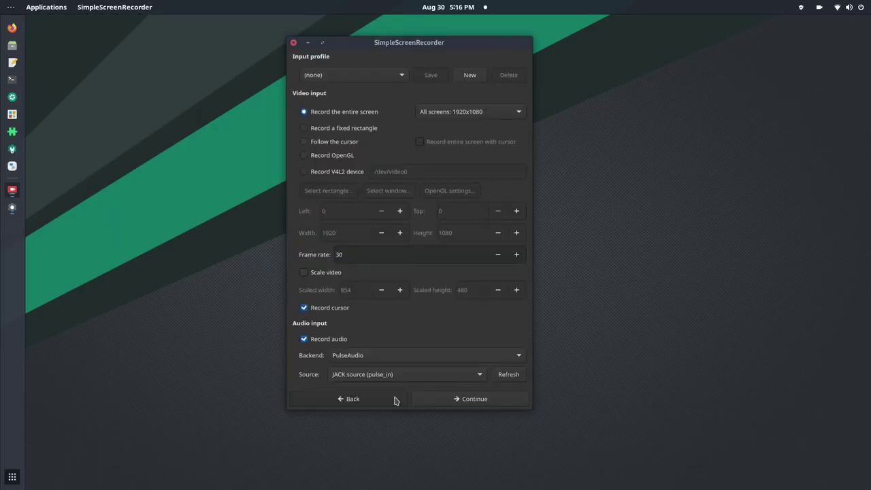
{"action": "left_click", "coordinate": [387, 355]}
{"action": "left_click", "coordinate": [388, 319]}
{"action": "left_click", "coordinate": [347, 399]}
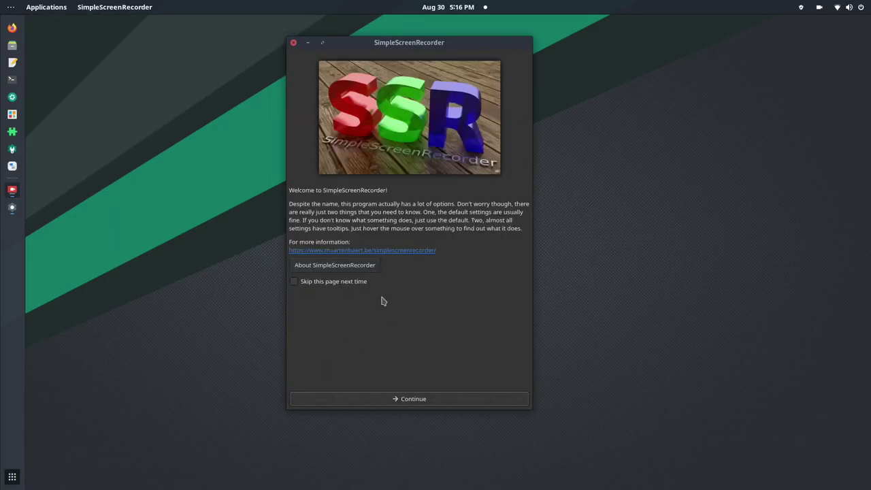
{"action": "left_click", "coordinate": [417, 397]}
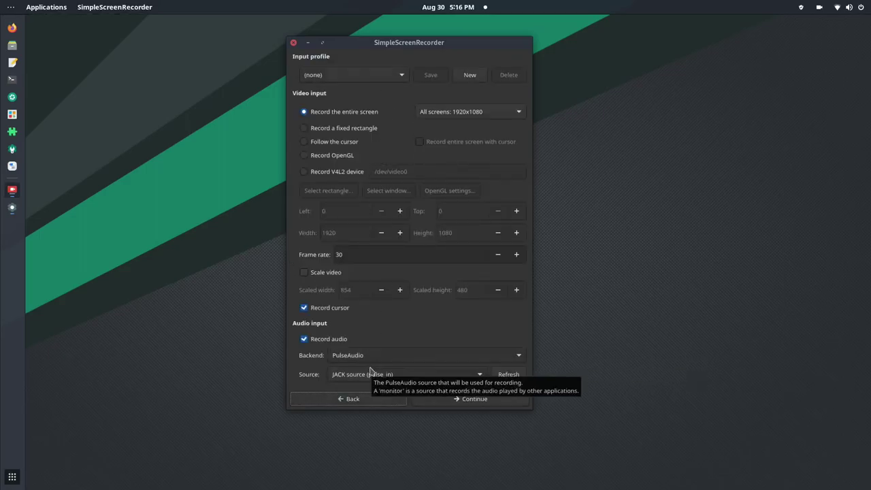
Set the audio backend to JACK and continue to the output settings
{"action": "left_click", "coordinate": [375, 356]}
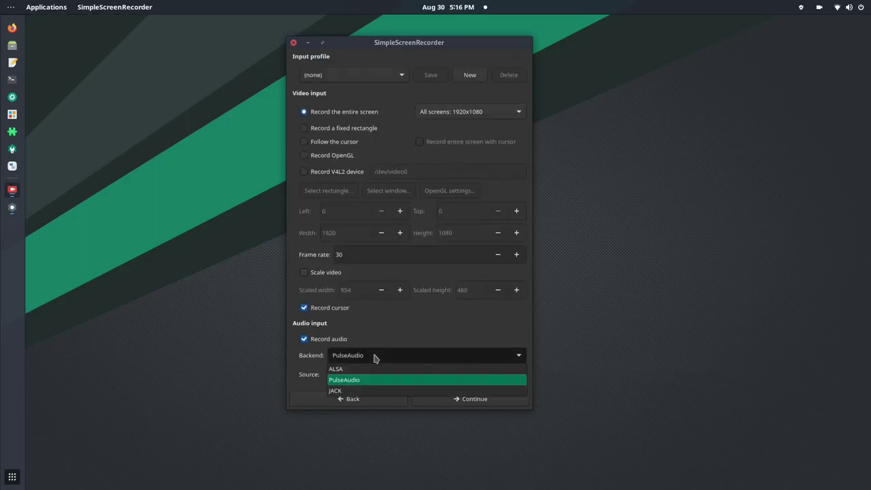
{"action": "left_click", "coordinate": [371, 390]}
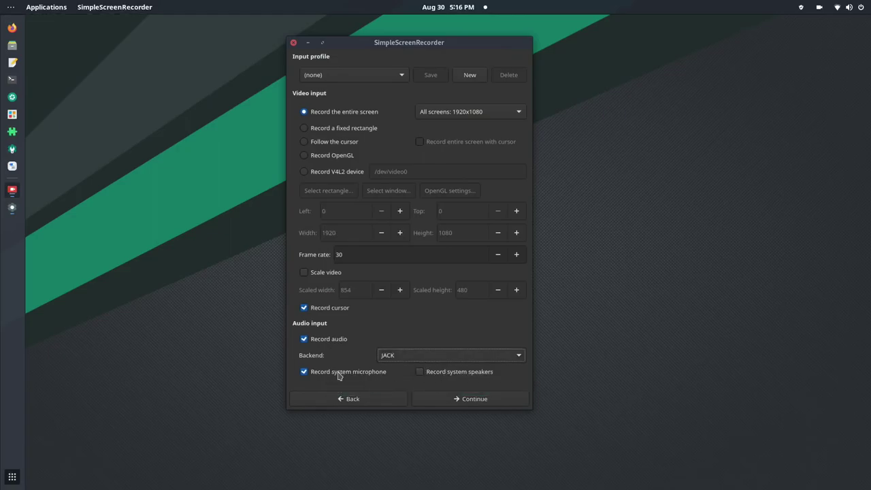
{"action": "left_click", "coordinate": [440, 401]}
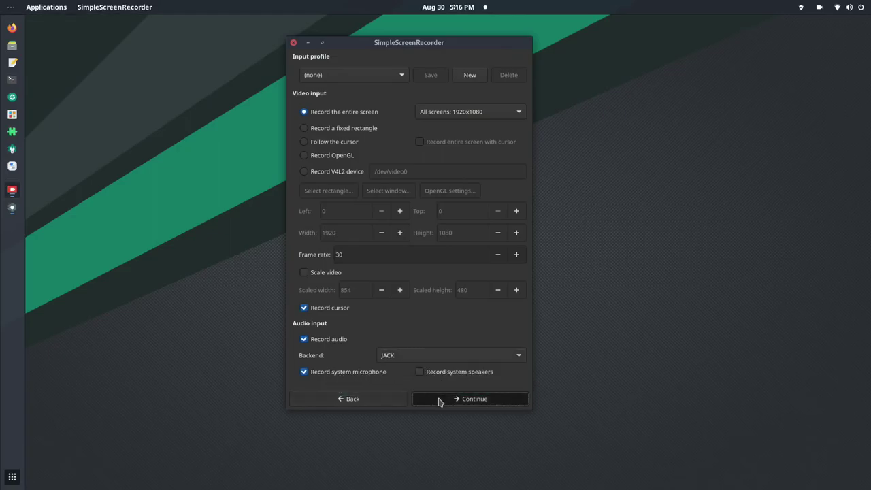
{"action": "left_click", "coordinate": [12, 476]}
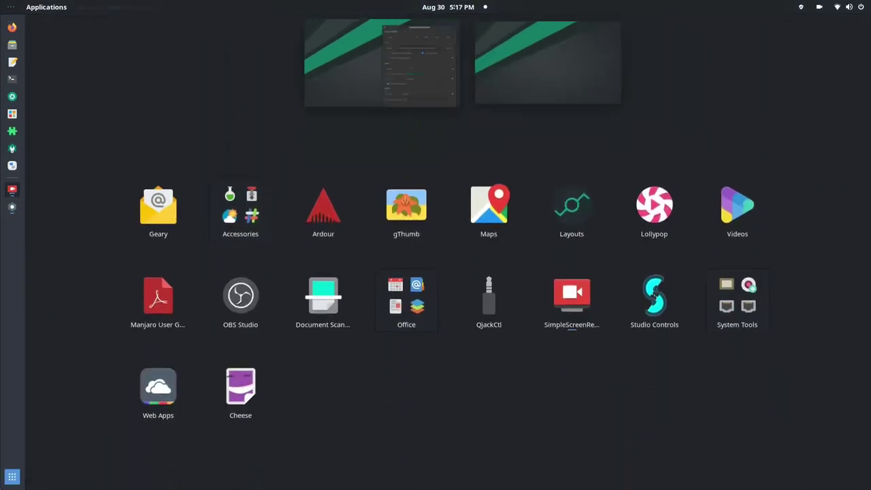
Launch QjackCtl via 'qjack' and move its window to the right
{"action": "type", "text": "qjack"}
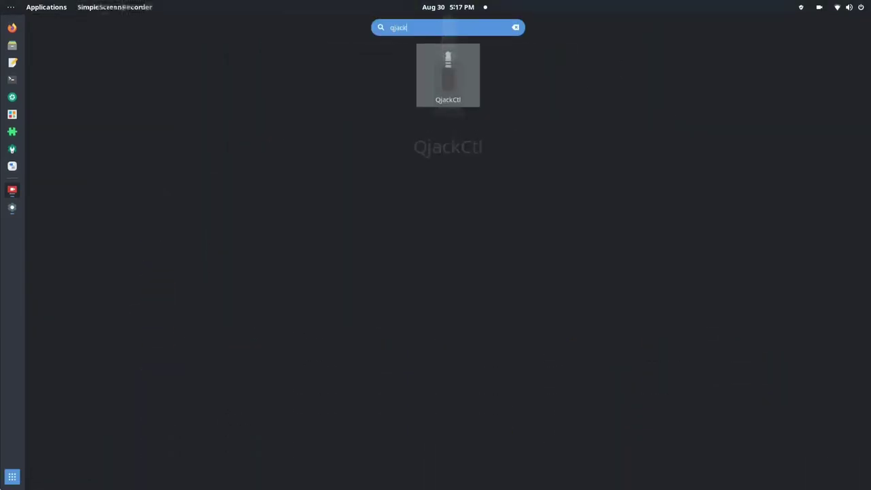
{"action": "key", "text": "Return"}
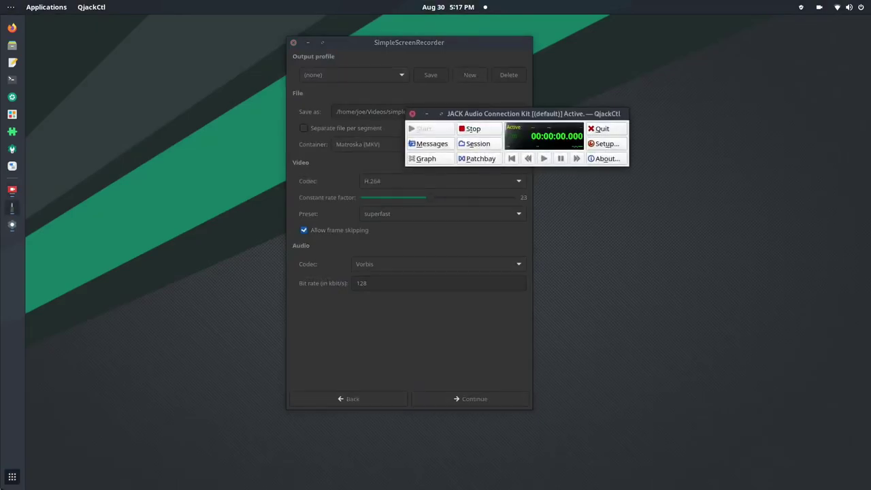
{"action": "left_click_drag", "start_coordinate": [537, 115], "coordinate": [757, 54]}
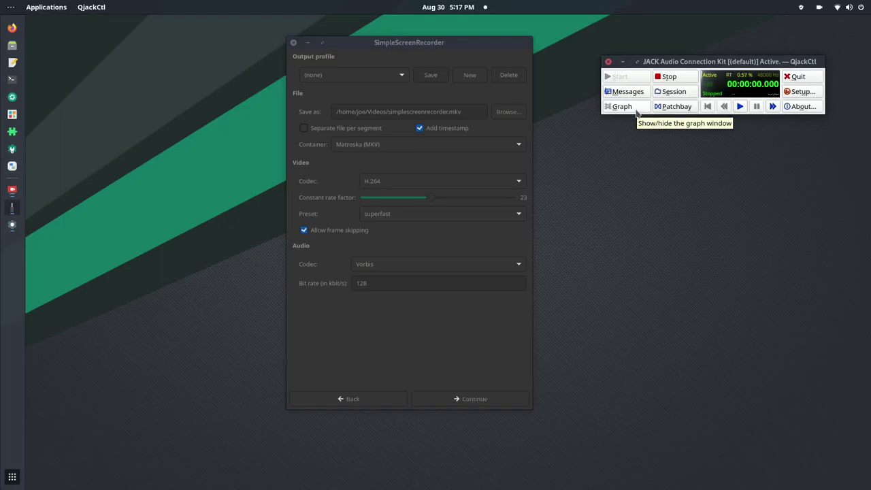
{"action": "left_click_drag", "start_coordinate": [705, 66], "coordinate": [699, 76]}
Open the connection graph, shrink it, and place it beside the recorder window
{"action": "left_click", "coordinate": [627, 119]}
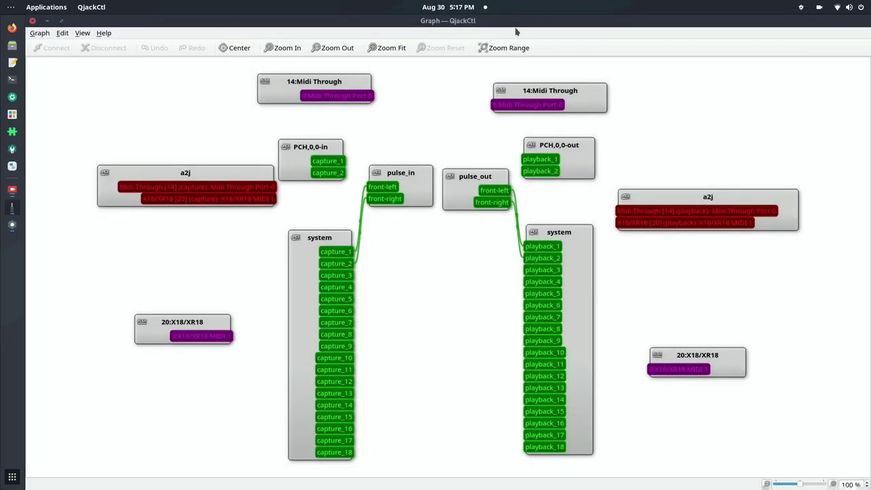
{"action": "left_click_drag", "start_coordinate": [498, 22], "coordinate": [730, 140]}
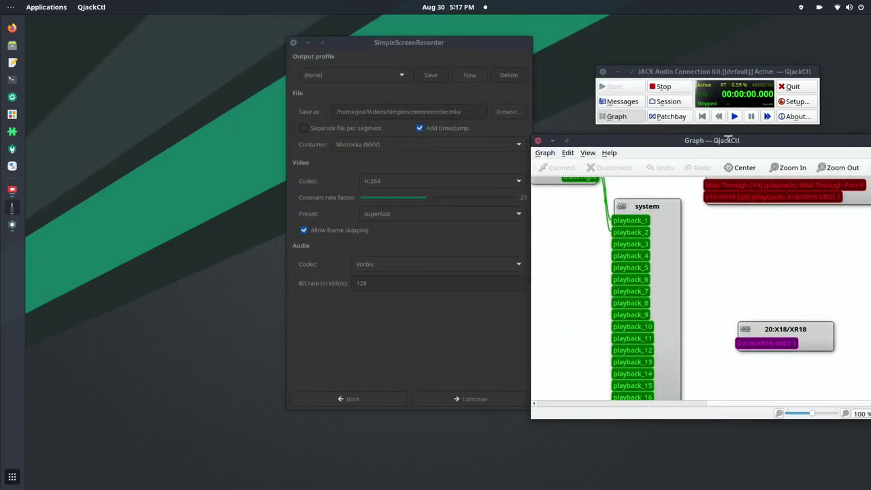
{"action": "left_click_drag", "start_coordinate": [437, 39], "coordinate": [298, 37]}
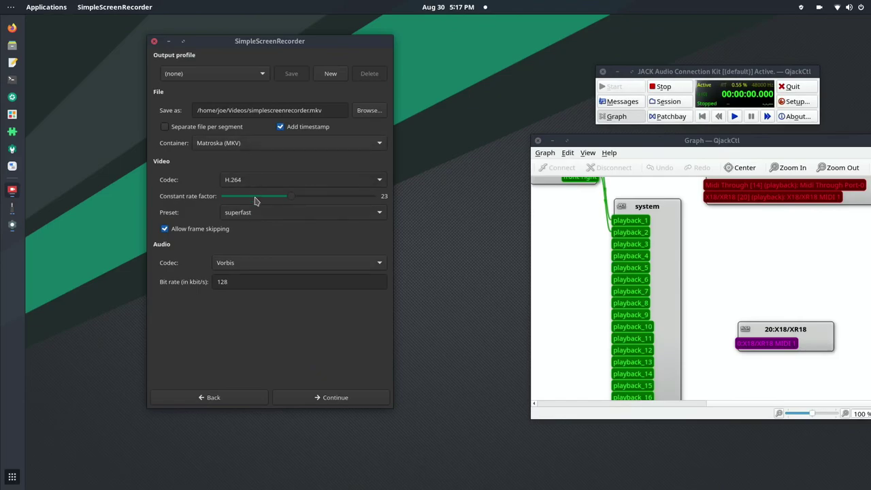
Choose AAC as the audio codec and retype the bit rate as 320
{"action": "left_click", "coordinate": [255, 264]}
{"action": "left_click", "coordinate": [254, 298]}
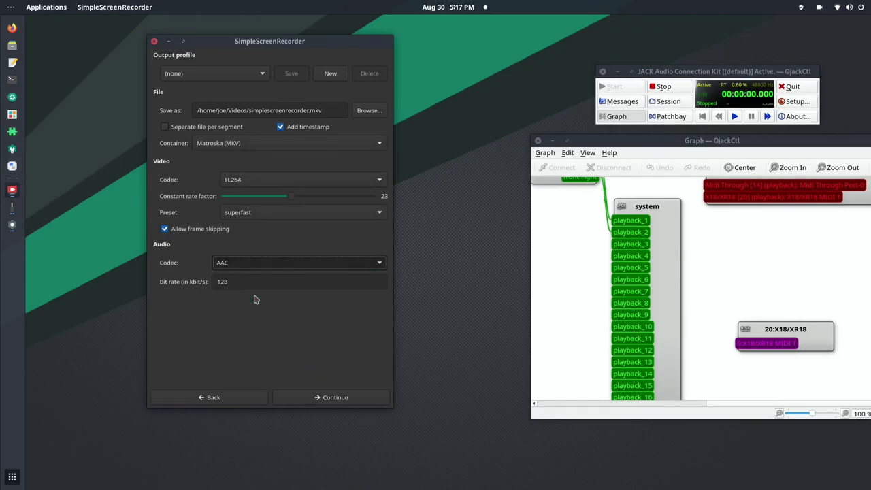
{"action": "key", "text": "Tab"}
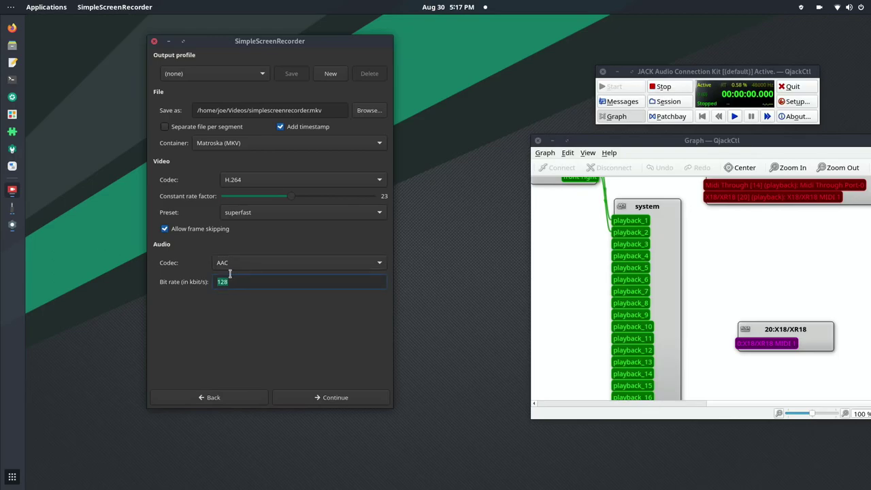
{"action": "type", "text": "256"}
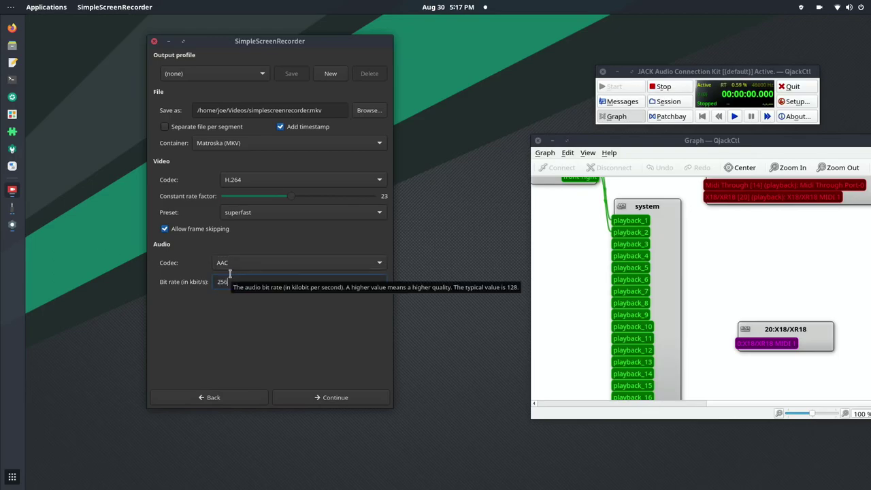
{"action": "key", "text": "BackSpace"}
{"action": "key", "text": "BackSpace"}
{"action": "type", "text": "320"}
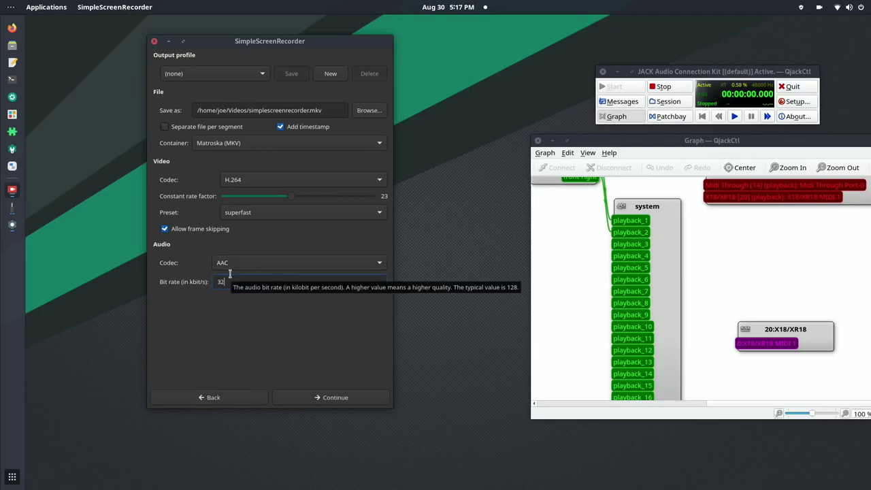